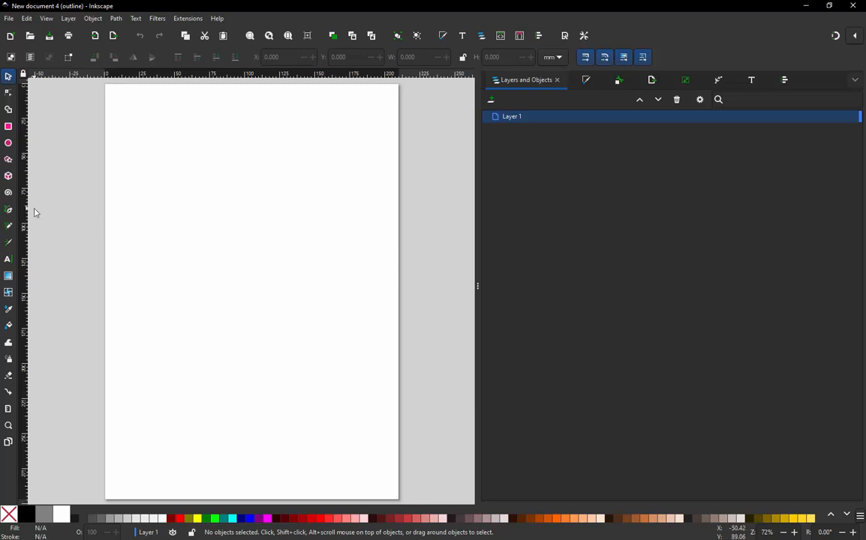
# Draw a straight diagonal line about 67 mm wide and 154 mm high across the middle of the page with the Pen tool
pyautogui.click(8, 210)
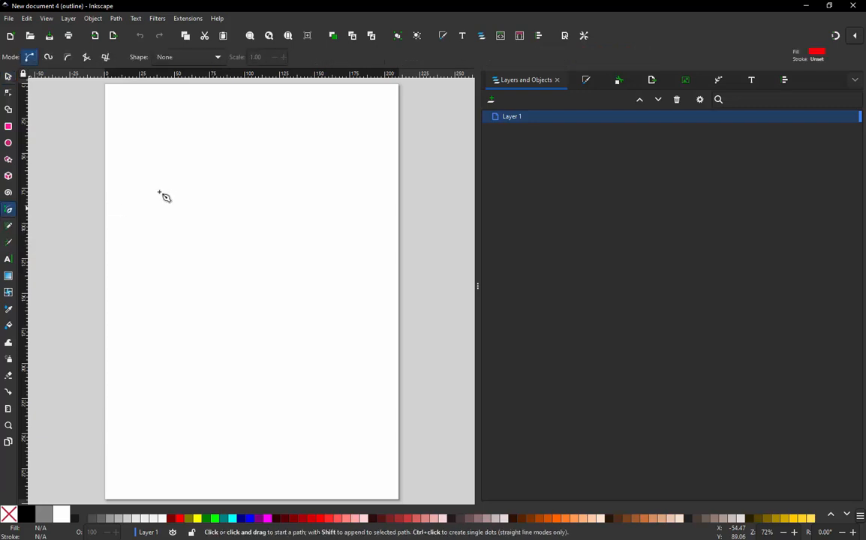
pyautogui.click(303, 157)
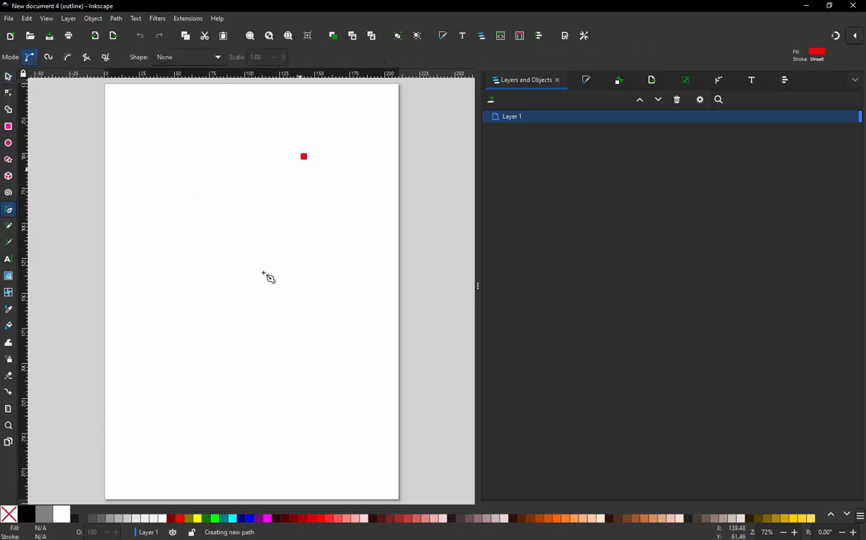
pyautogui.doubleClick(210, 373)
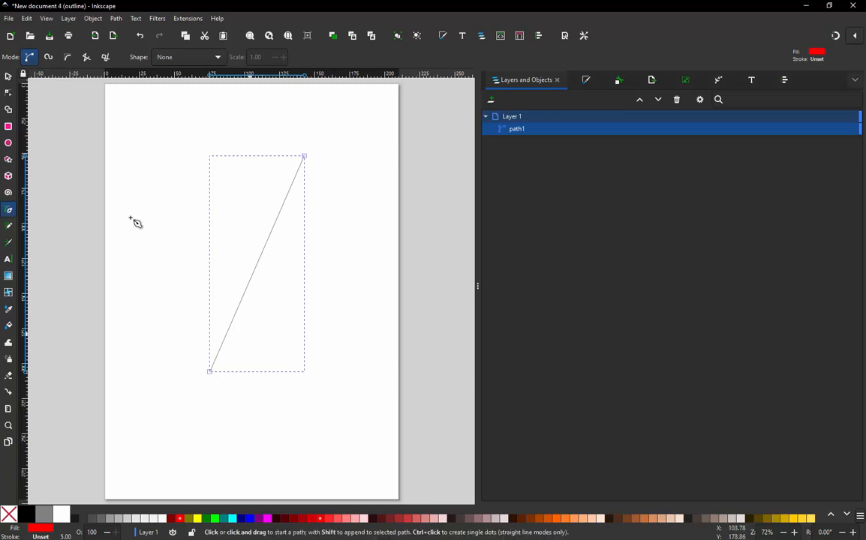
# Deselect the line, select it again and open it for node editing
pyautogui.click(8, 77)
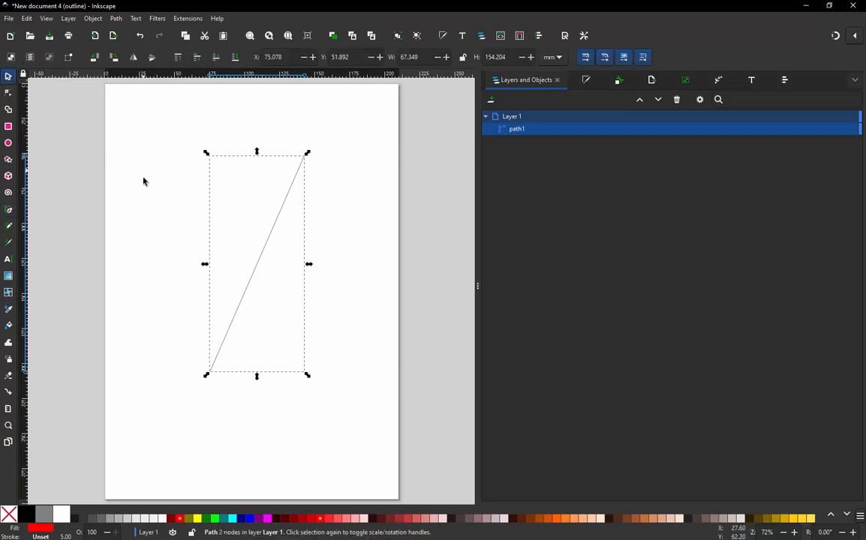
pyautogui.click(239, 213)
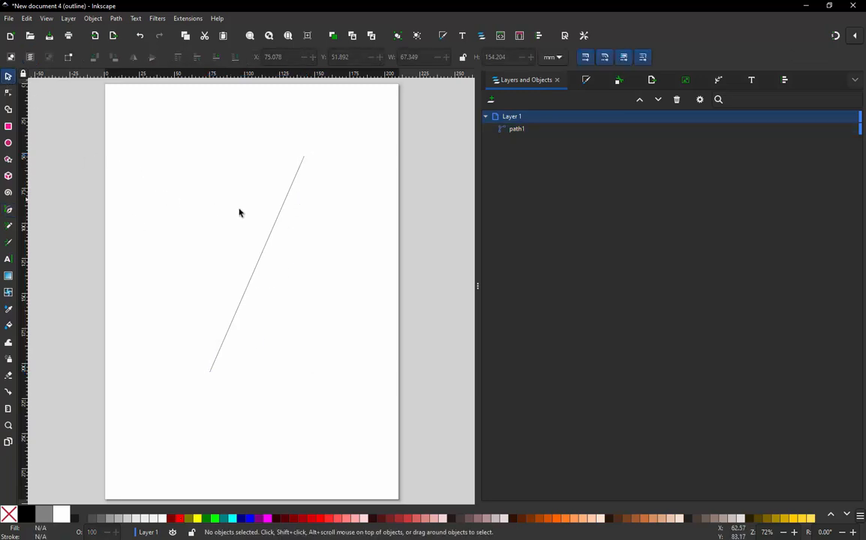
pyautogui.click(273, 234)
pyautogui.doubleClick(273, 229)
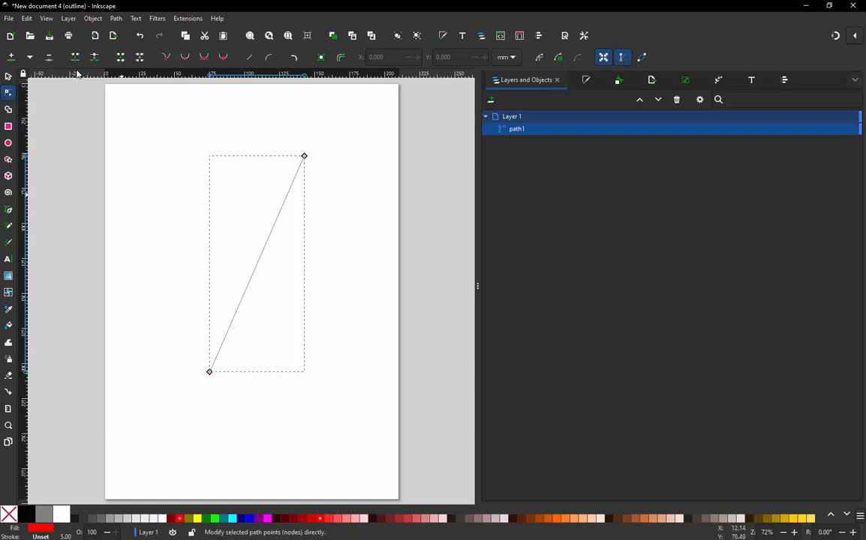
pyautogui.click(47, 20)
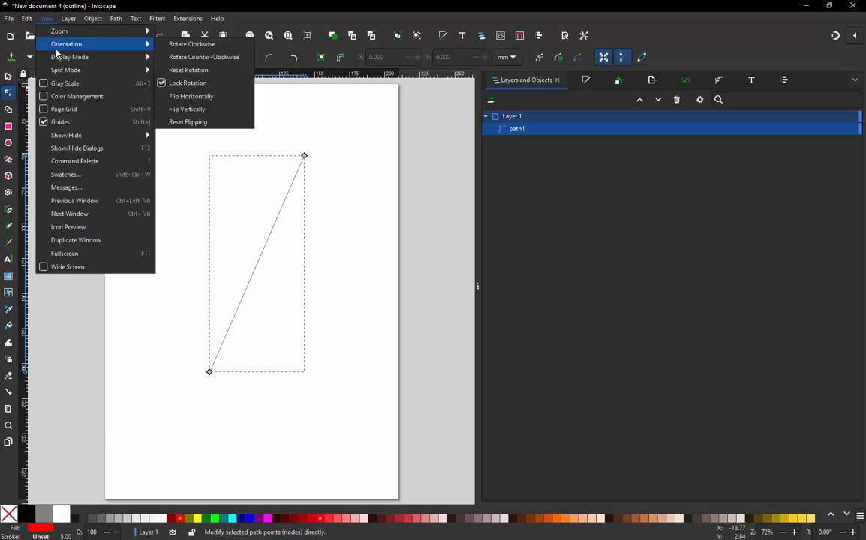
pyautogui.moveTo(57, 56)
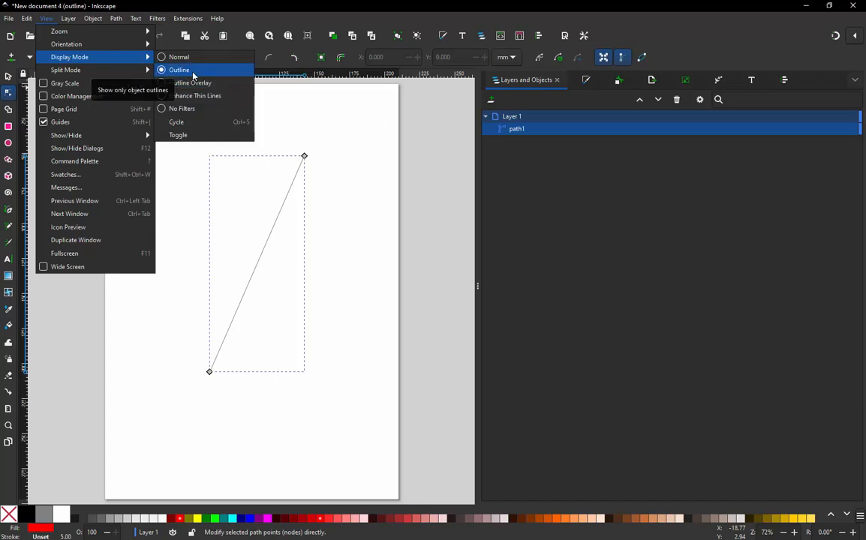
pyautogui.press('Escape')
pyautogui.press('Escape')
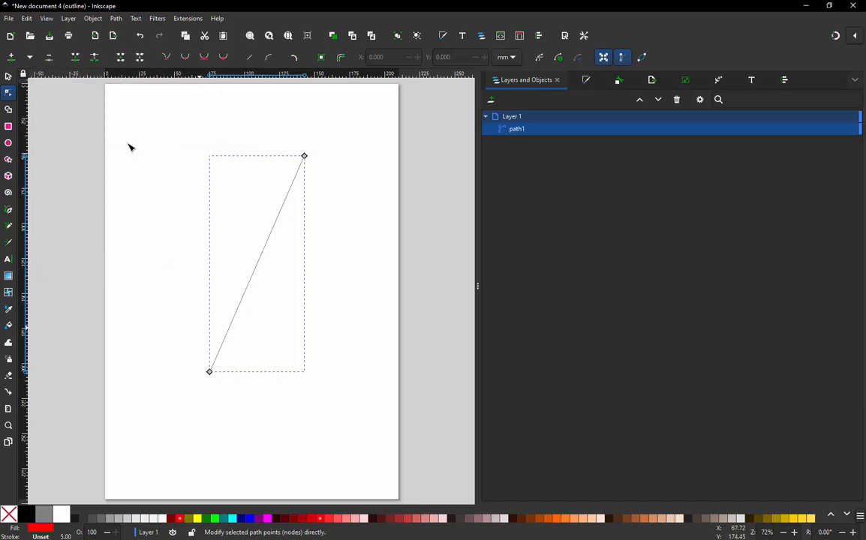
# Switch the display mode to Normal and give the line a magenta stroke
pyautogui.click(47, 19)
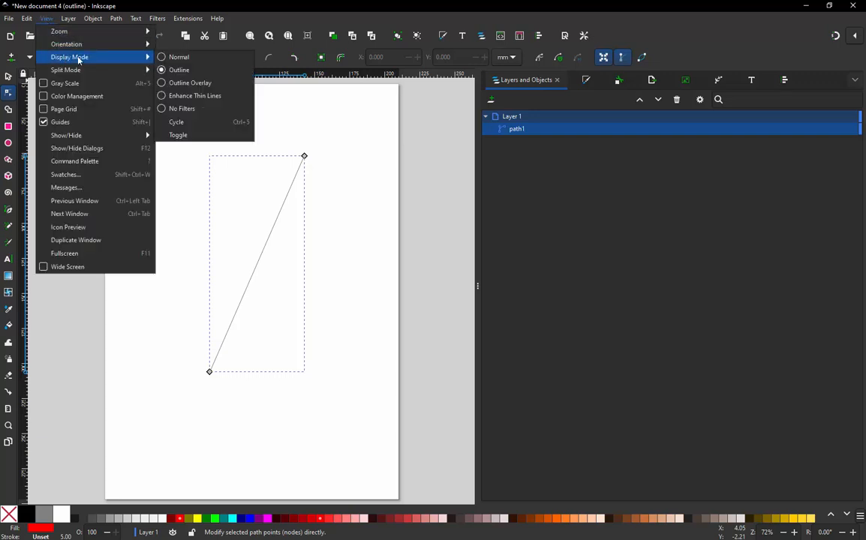
pyautogui.click(180, 56)
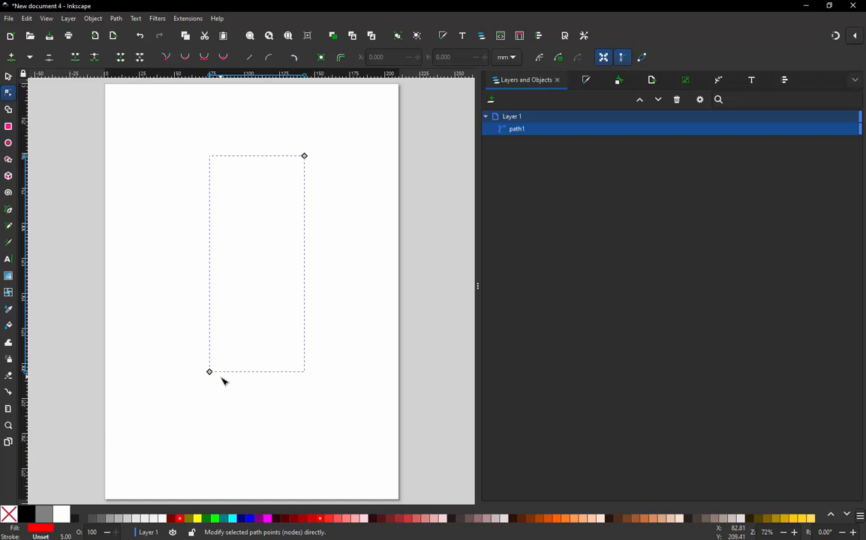
pyautogui.keyDown('shift'); pyautogui.click(268, 521); pyautogui.keyUp('shift')
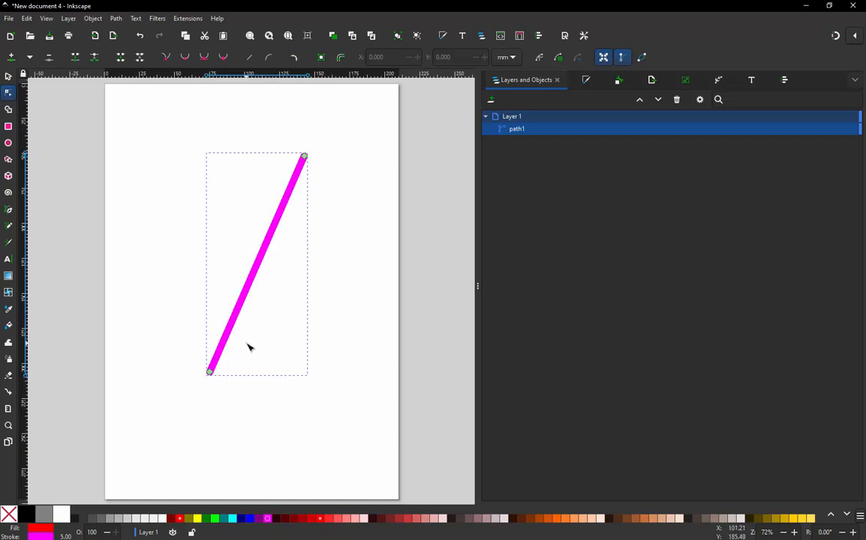
# Switch the display mode back to Outline
pyautogui.click(48, 19)
pyautogui.moveTo(69, 57)
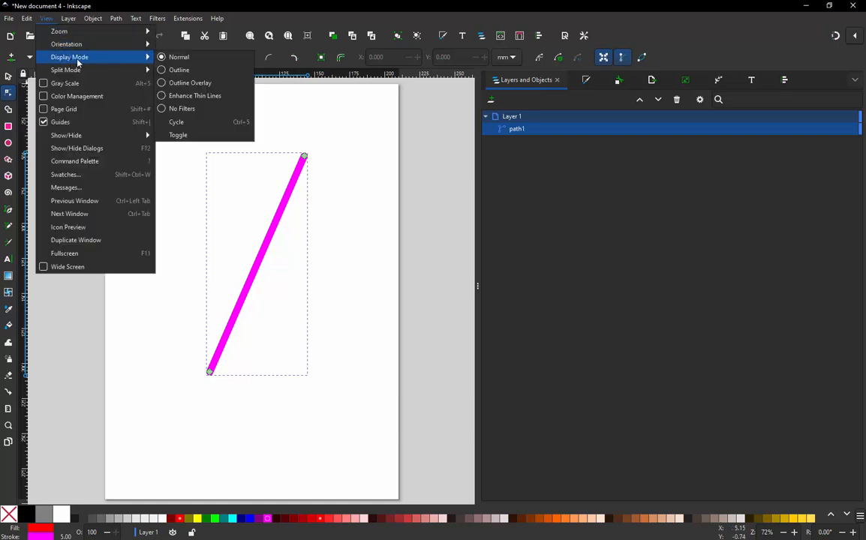
pyautogui.click(191, 70)
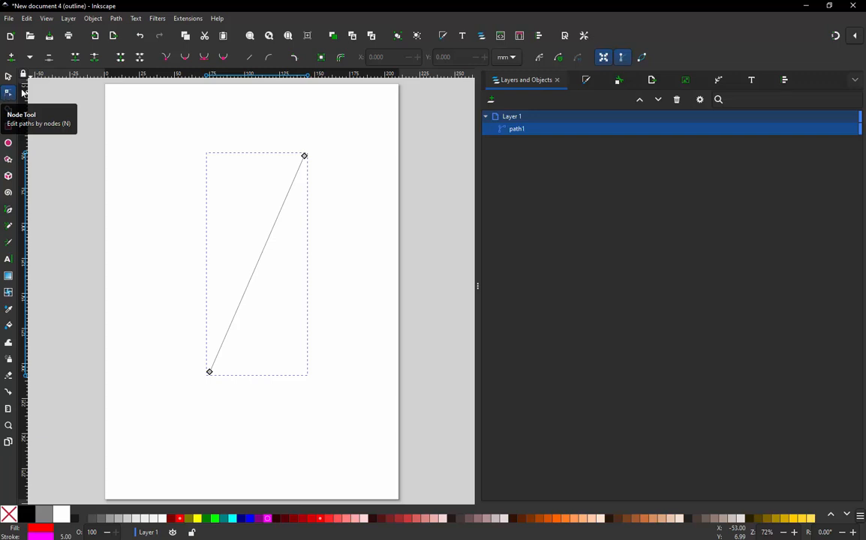
# Add a node near the line's midpoint at about X 108, Y 130 mm and deselect it
pyautogui.doubleClick(256, 268)
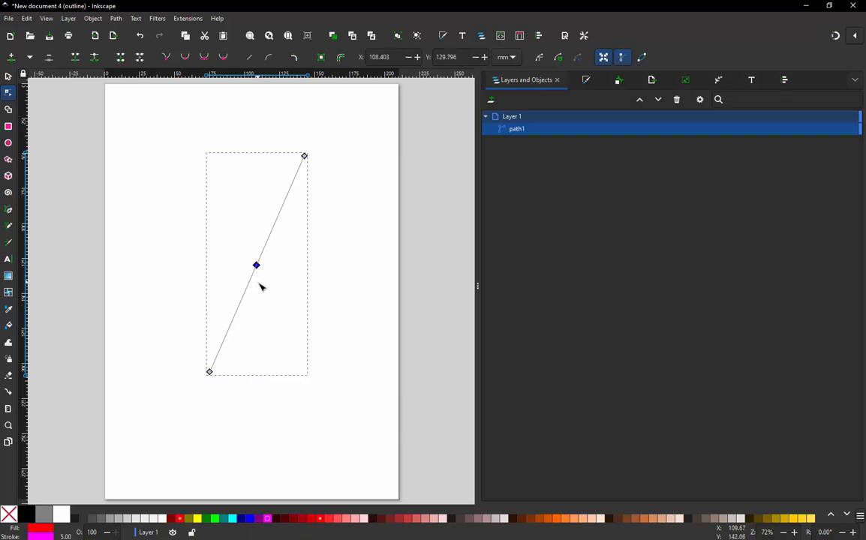
pyautogui.click(266, 272)
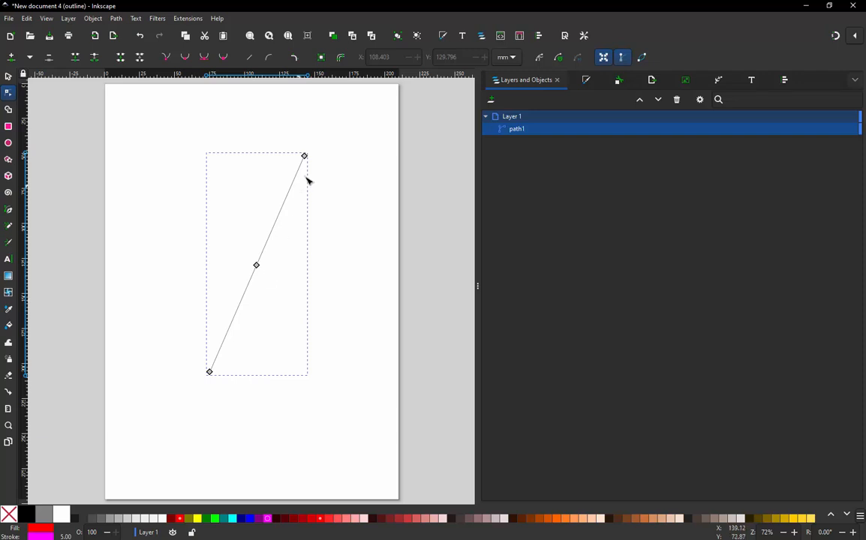
# Try moving the upper end node to about X 150, Y 101 mm and the middle node toward the page's left edge, undoing both moves
pyautogui.moveTo(304, 158); pyautogui.dragTo(315, 226)
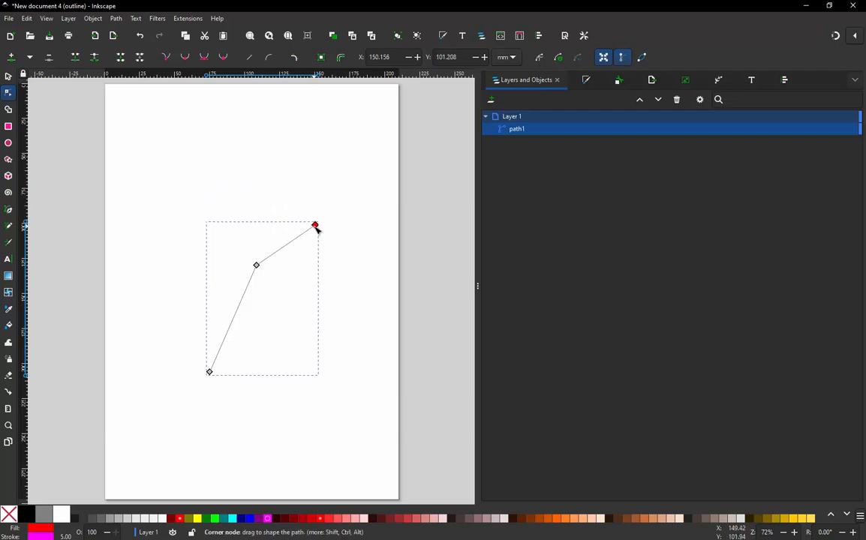
pyautogui.hotkey('ctrl', 'z')
pyautogui.hotkey('ctrl', 'z')
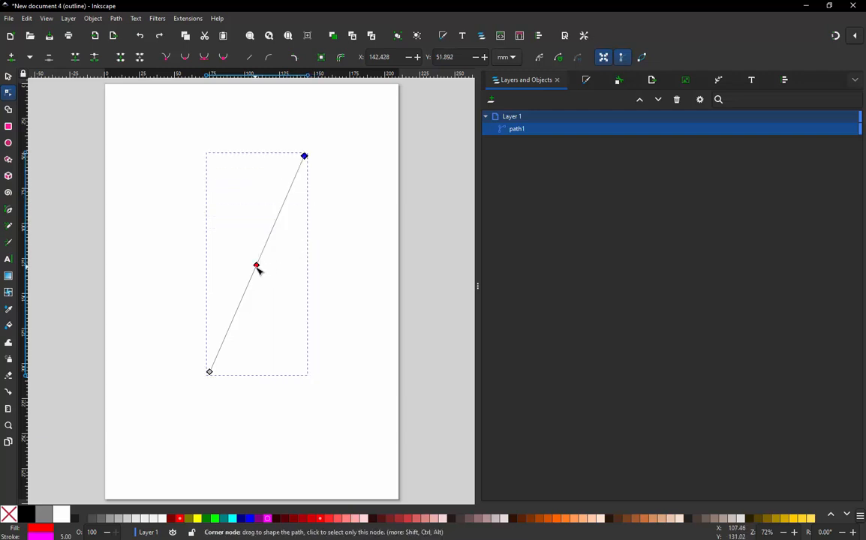
pyautogui.moveTo(257, 269); pyautogui.dragTo(132, 216)
pyautogui.hotkey('ctrl', 'z')
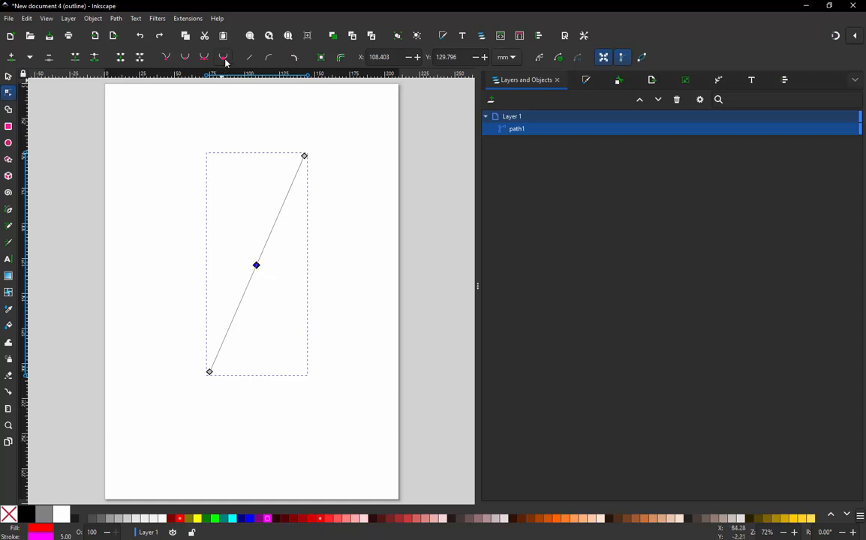
# Set the middle node to the corner type, try moving it to the right of the line and undo the move
pyautogui.click(170, 58)
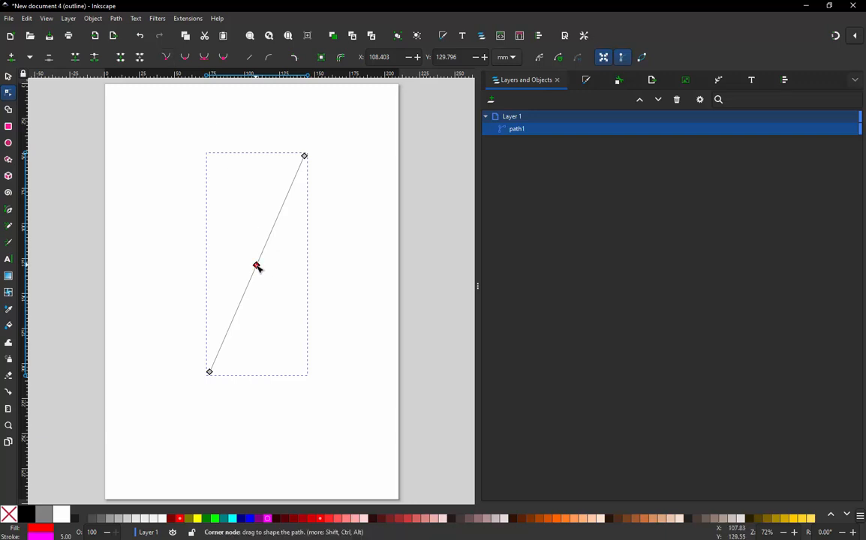
pyautogui.moveTo(257, 268); pyautogui.dragTo(325, 286)
pyautogui.hotkey('ctrl', 'z')
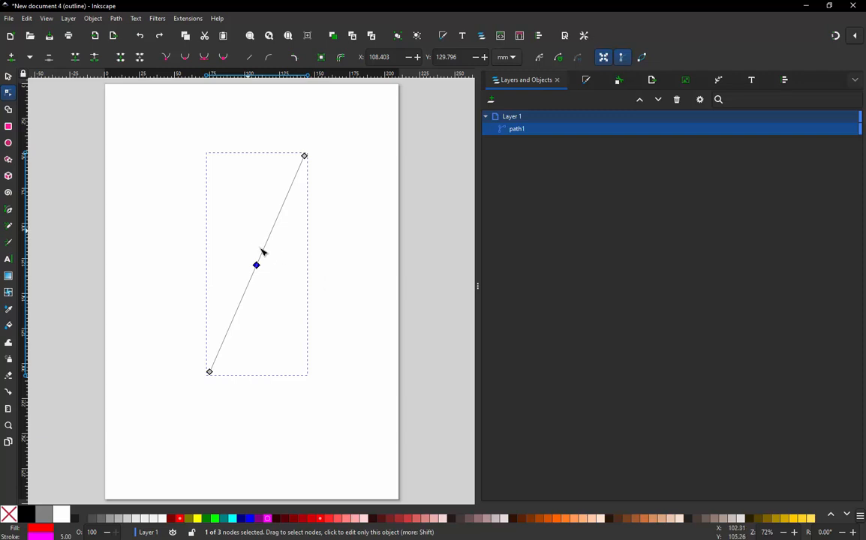
# Make the middle node smooth, try pulling its upper handle toward the lower right and undo the handle change
pyautogui.click(184, 58)
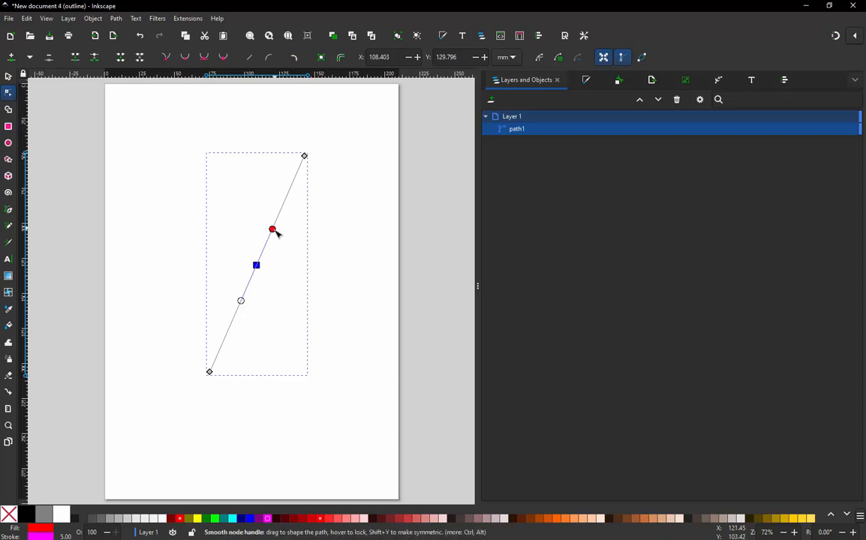
pyautogui.moveTo(276, 233); pyautogui.dragTo(364, 304)
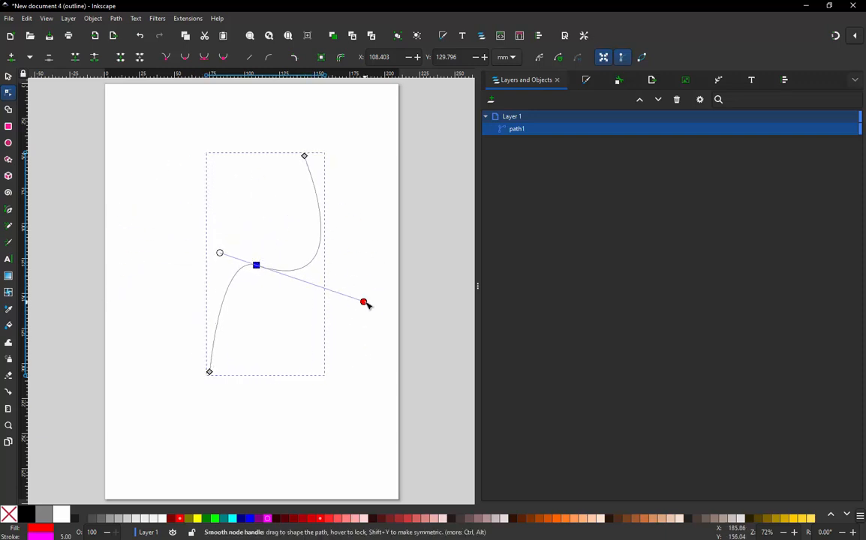
pyautogui.hotkey('ctrl', 'z')
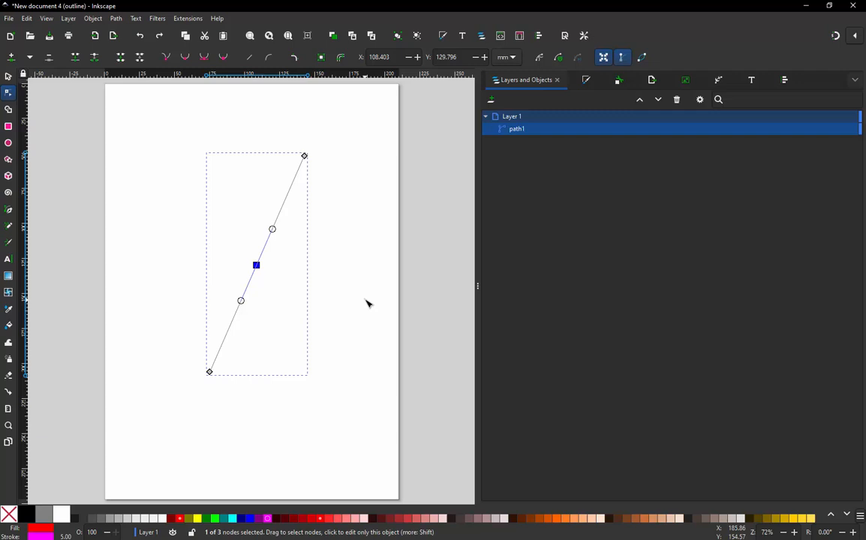
# Convert the middle node back to a corner, try moving it about 60 mm right and 29 mm down, and undo the changes
pyautogui.click(166, 57)
pyautogui.click(295, 245)
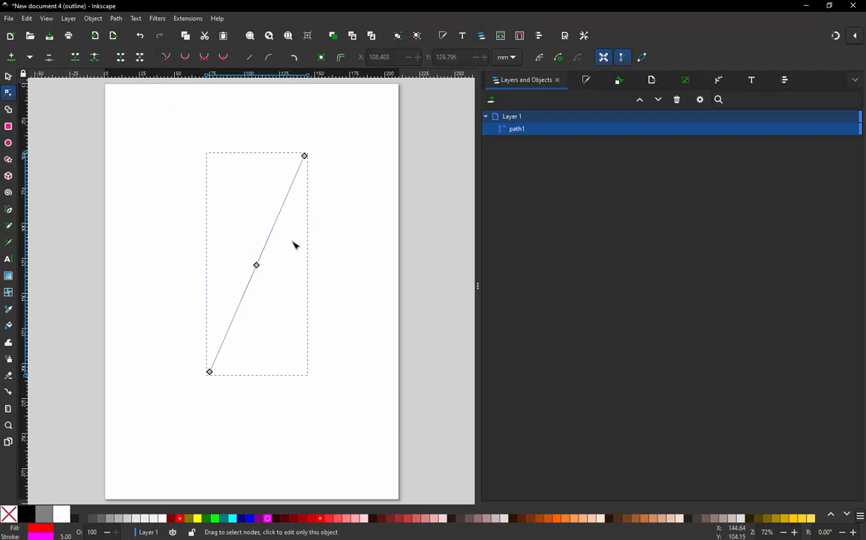
pyautogui.moveTo(256, 265); pyautogui.dragTo(343, 307)
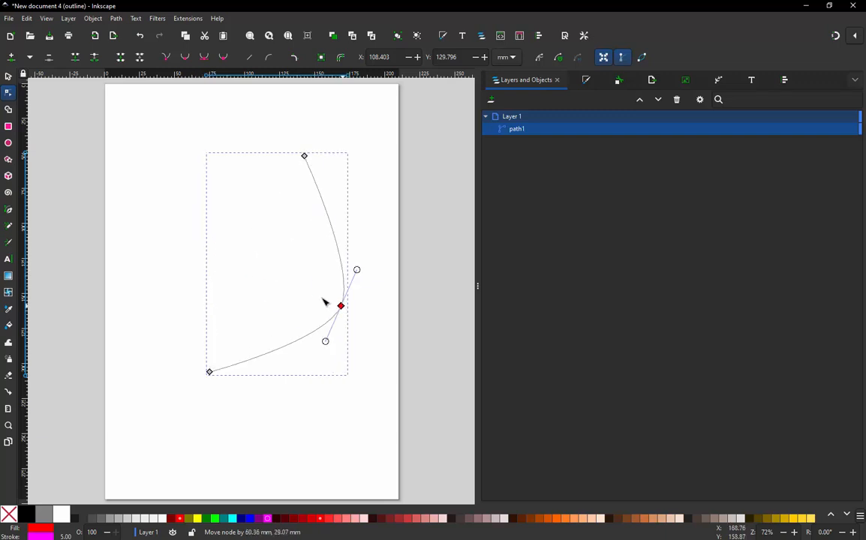
pyautogui.hotkey('ctrl', 'z')
pyautogui.hotkey('ctrl', 'z')
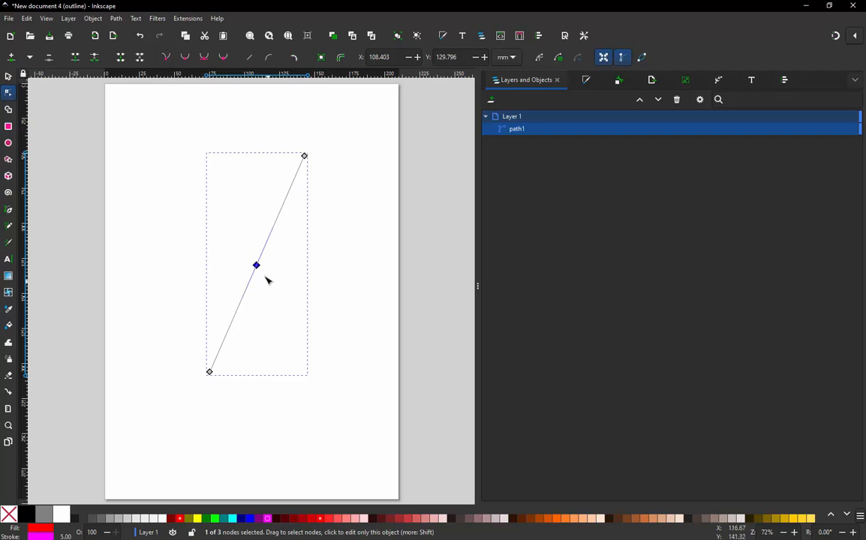
# Try moving the middle corner node to about X 63, Y 114 mm and toward the page's lower right, undoing each move
pyautogui.moveTo(256, 265); pyautogui.dragTo(214, 251)
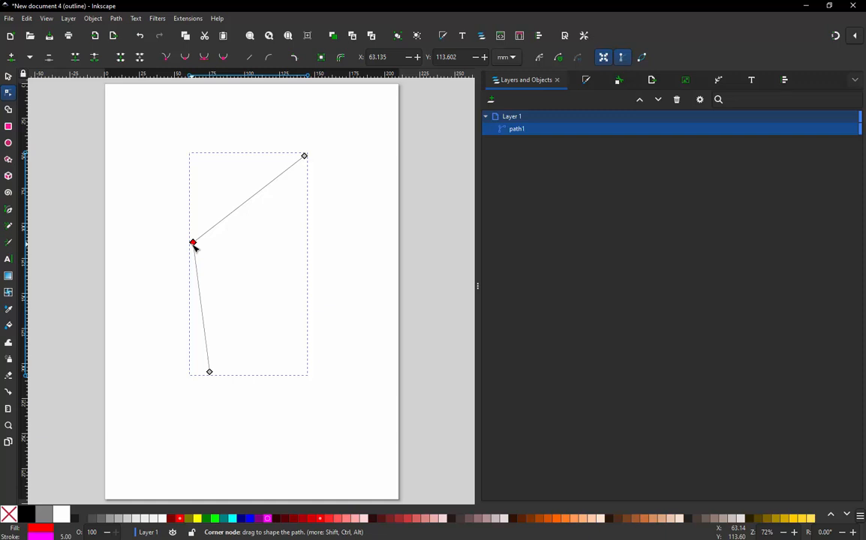
pyautogui.hotkey('ctrl', 'z')
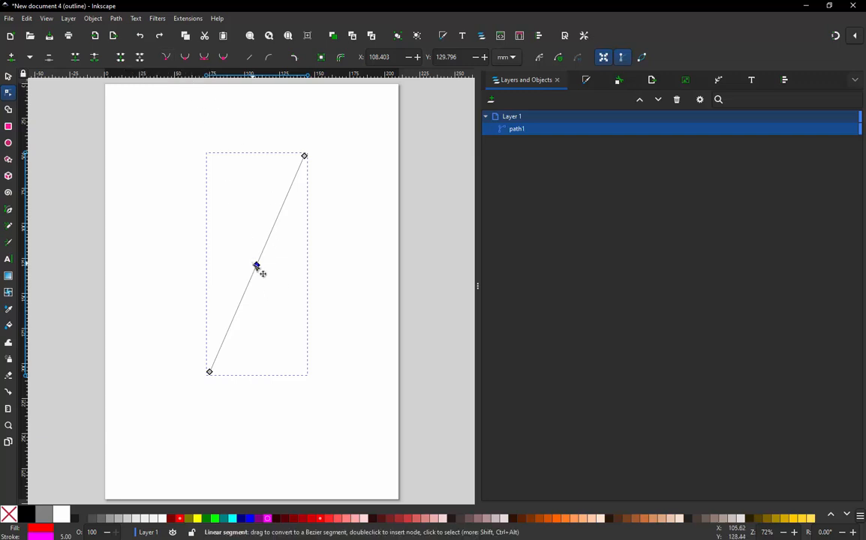
pyautogui.moveTo(256, 266); pyautogui.dragTo(366, 317)
pyautogui.hotkey('ctrl', 'z')
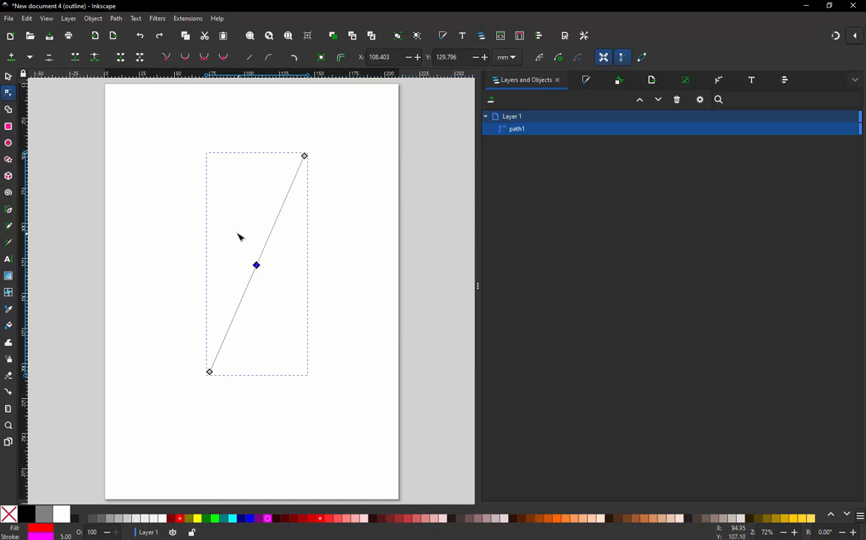
# Make the middle node symmetric, try moving it to about X 137, Y 152 mm and pulling its upper handle, and undo both edits
pyautogui.click(203, 58)
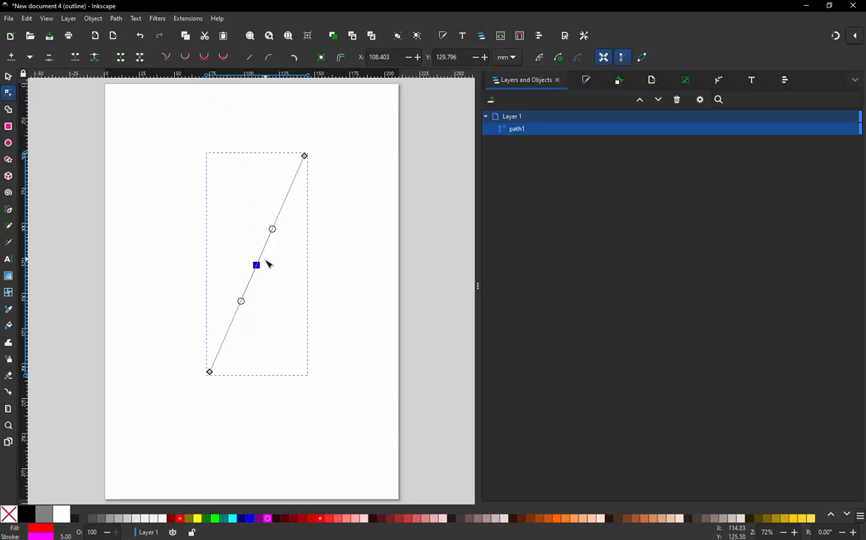
pyautogui.moveTo(256, 268); pyautogui.dragTo(296, 296)
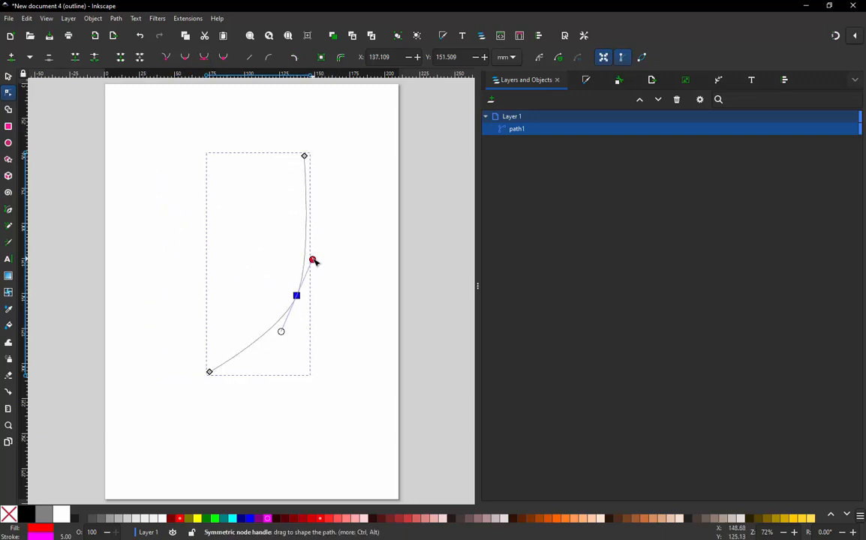
pyautogui.moveTo(313, 261); pyautogui.dragTo(354, 336)
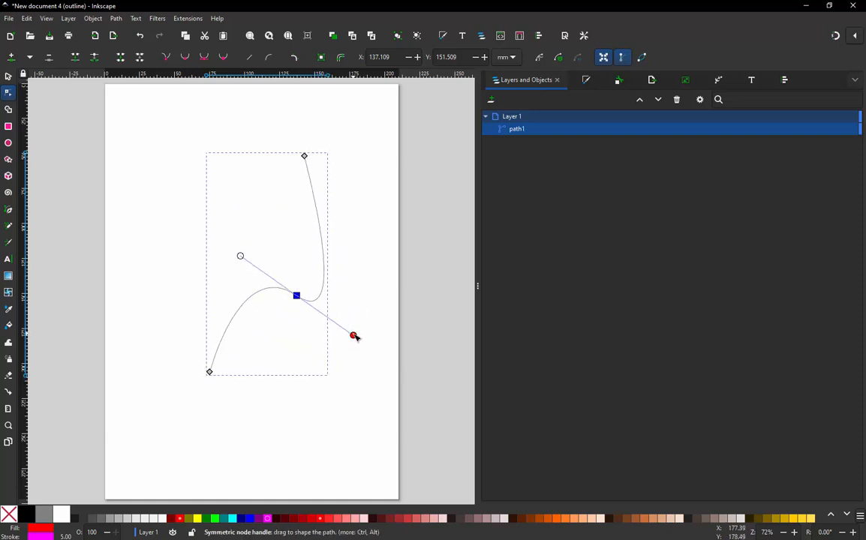
pyautogui.hotkey('ctrl', 'z')
pyautogui.hotkey('ctrl', 'z')
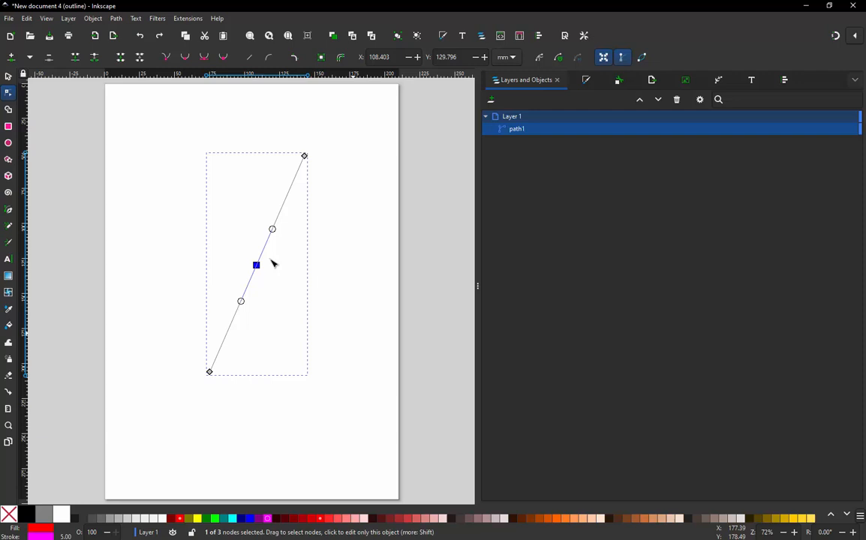
# Convert the line's middle node to the auto-smooth type
pyautogui.click(223, 57)
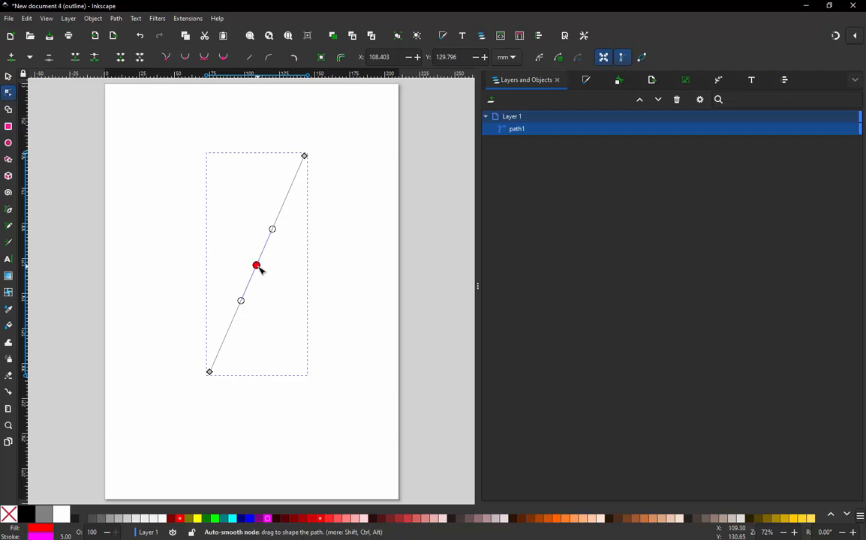
# Try moving the auto-smooth middle node to about X 161, Y 158 mm and pulling its upper handle, and undo both edits
pyautogui.moveTo(260, 270); pyautogui.dragTo(331, 306)
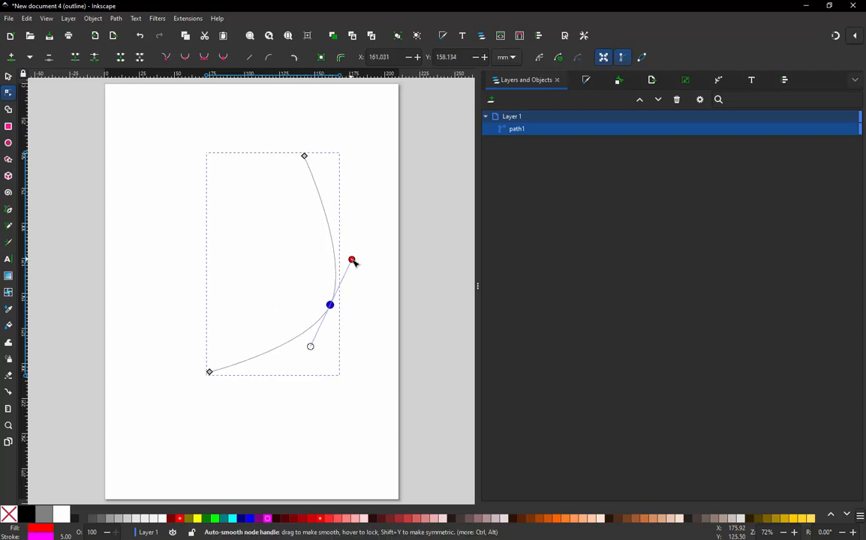
pyautogui.moveTo(352, 261); pyautogui.dragTo(299, 276)
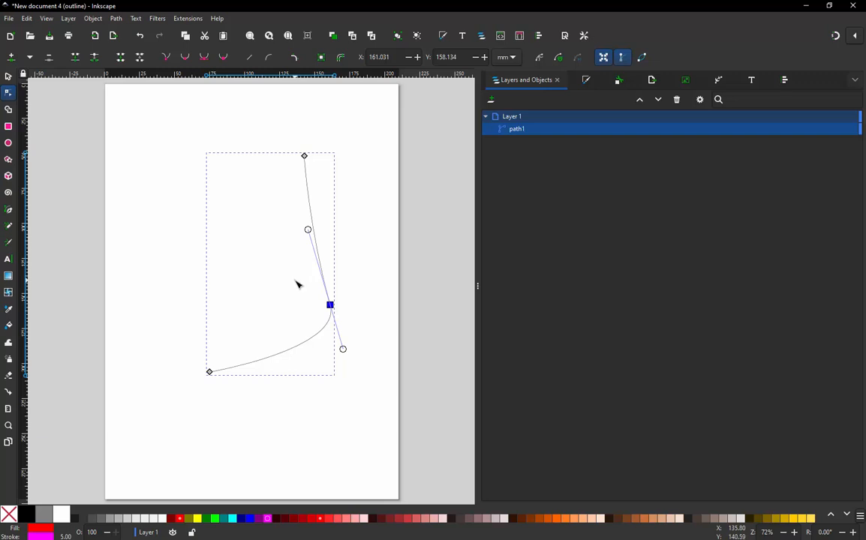
pyautogui.hotkey('ctrl', 'z')
pyautogui.hotkey('ctrl', 'z')
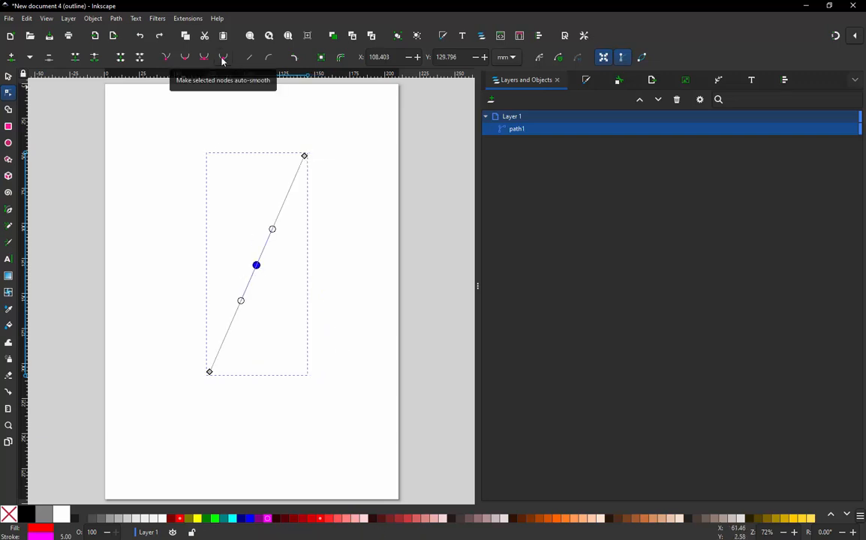
# Make the middle node a corner, try swinging its upper handle to either side of the line, and undo the handle changes
pyautogui.click(167, 58)
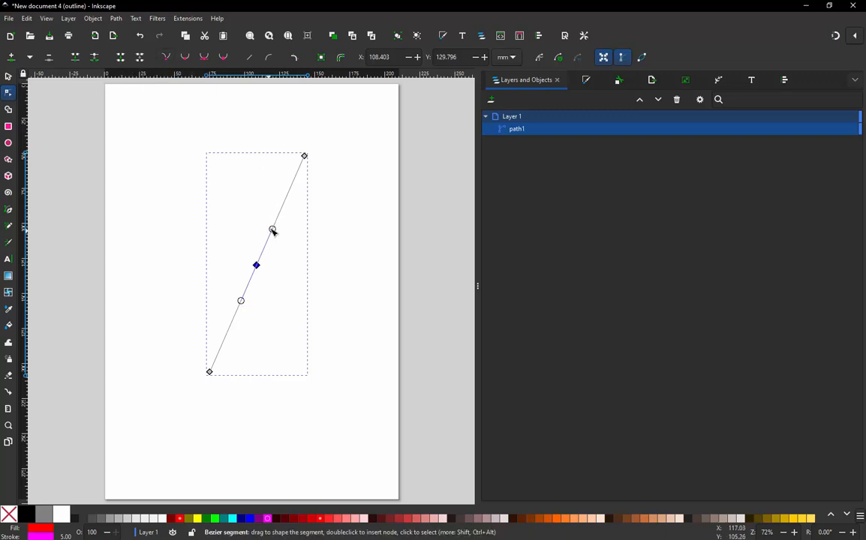
pyautogui.moveTo(272, 230); pyautogui.dragTo(223, 210)
pyautogui.moveTo(291, 207); pyautogui.dragTo(321, 228)
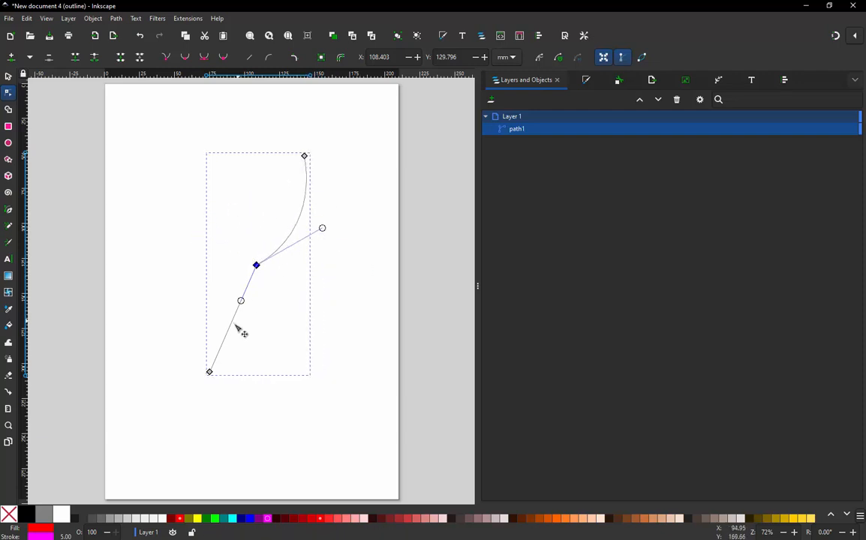
pyautogui.hotkey('ctrl', 'z')
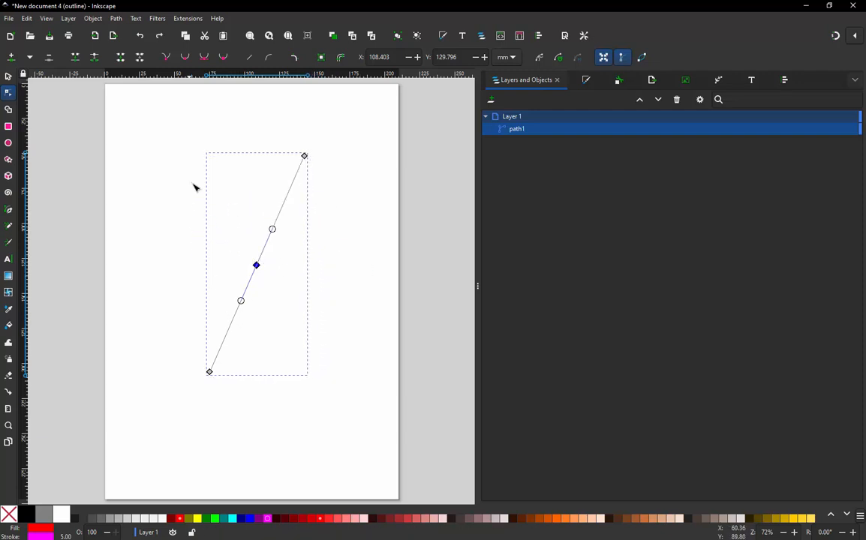
# Make the middle node smooth, try pulling its upper handle to about X 151, Y 151 mm, and undo the handle change
pyautogui.click(185, 58)
pyautogui.moveTo(273, 230); pyautogui.dragTo(319, 295)
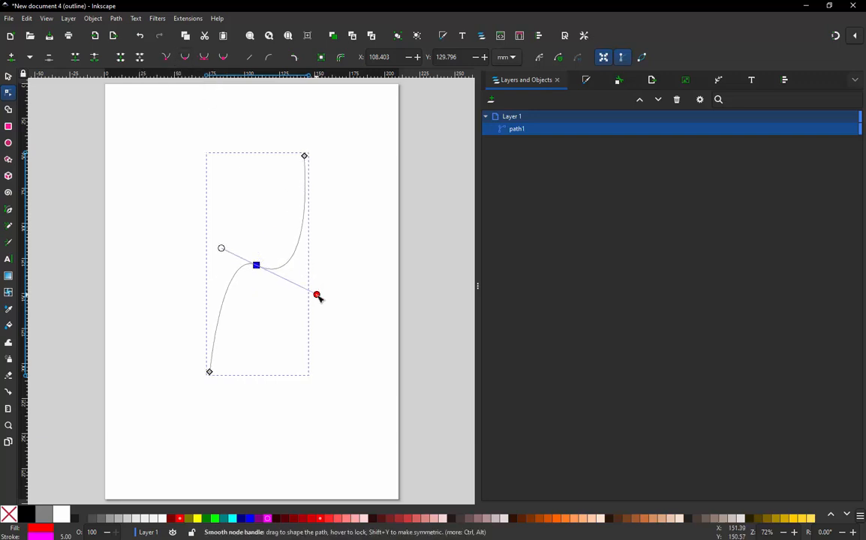
pyautogui.hotkey('ctrl', 'z')
# Make the middle node symmetric, try pulling its upper handle to about X 142, Y 145 mm, and undo the handle change
pyautogui.click(204, 57)
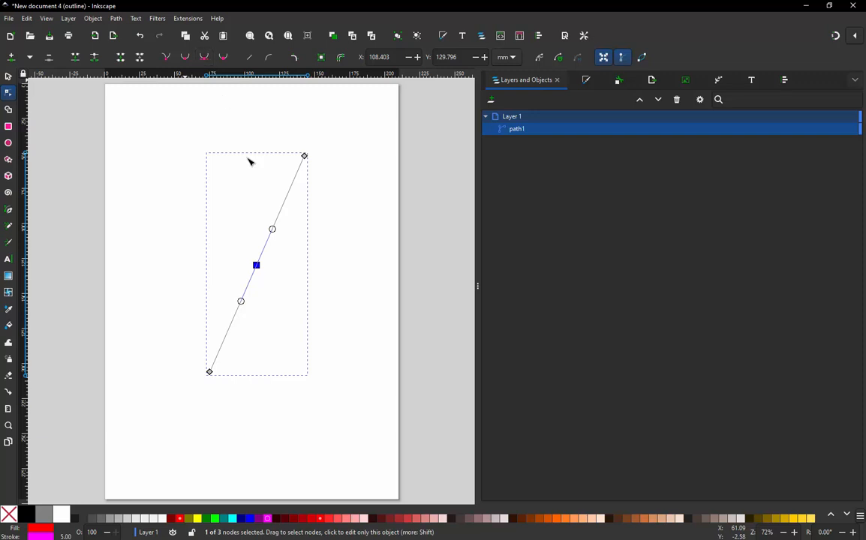
pyautogui.moveTo(275, 233); pyautogui.dragTo(306, 289)
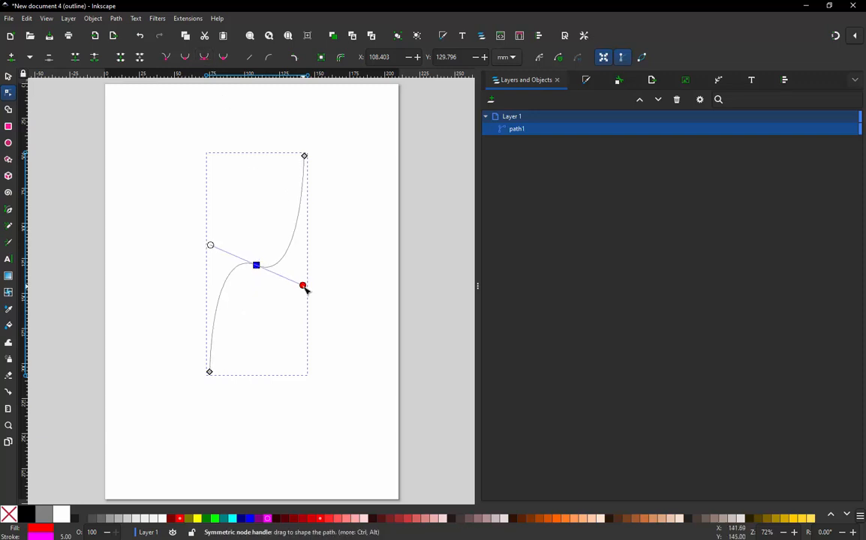
pyautogui.hotkey('ctrl', 'z')
# Make the middle node auto-smooth, try pulling its upper handle to about X 147, Y 164 mm, and undo the handle change
pyautogui.click(223, 58)
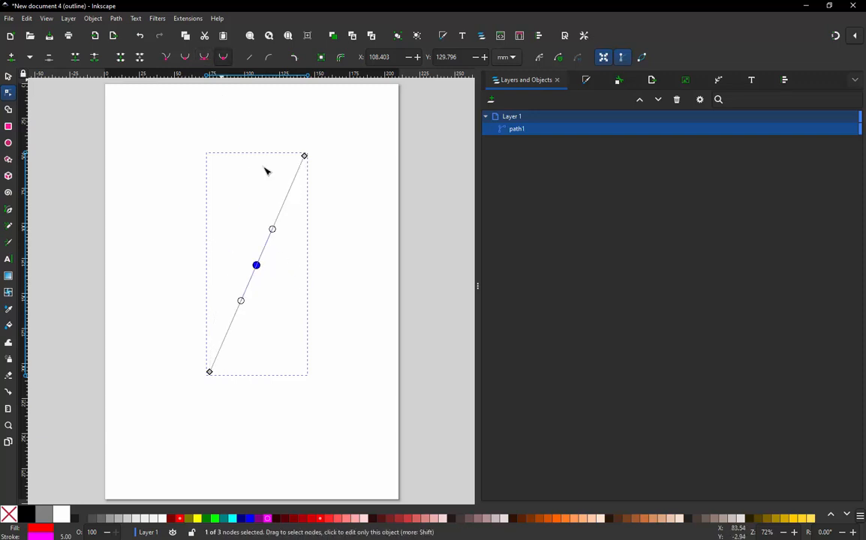
pyautogui.moveTo(276, 233); pyautogui.dragTo(311, 315)
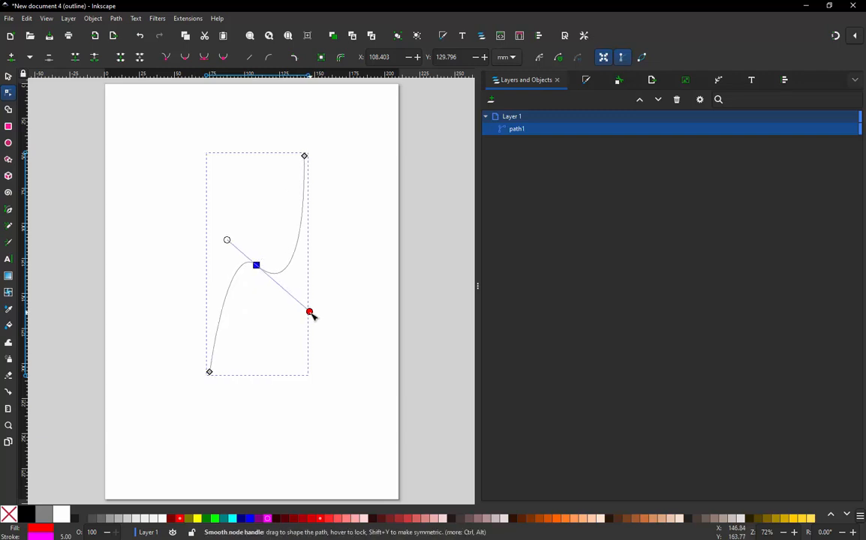
pyautogui.hotkey('ctrl', 'z')
# Return the middle node to a corner, try pulling its lower handle left of the line, and undo the handle change
pyautogui.click(166, 58)
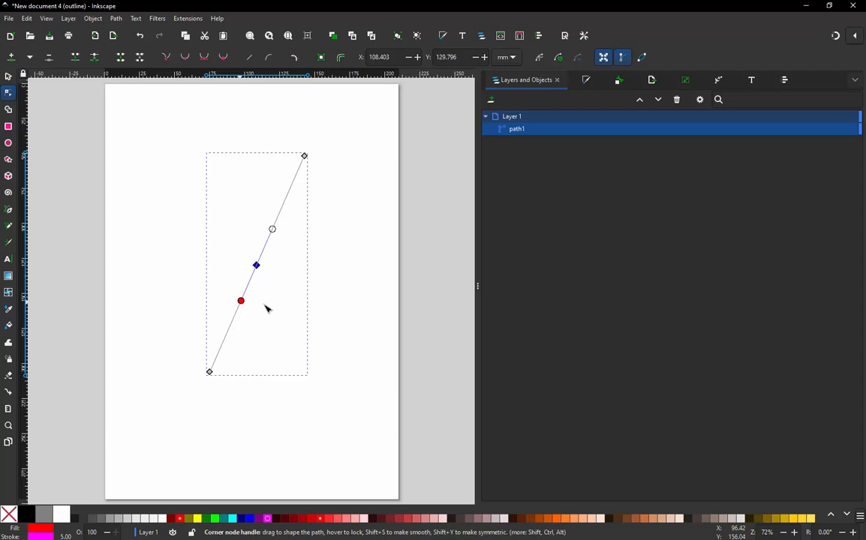
pyautogui.moveTo(241, 301); pyautogui.dragTo(189, 291)
pyautogui.hotkey('ctrl', 'z')
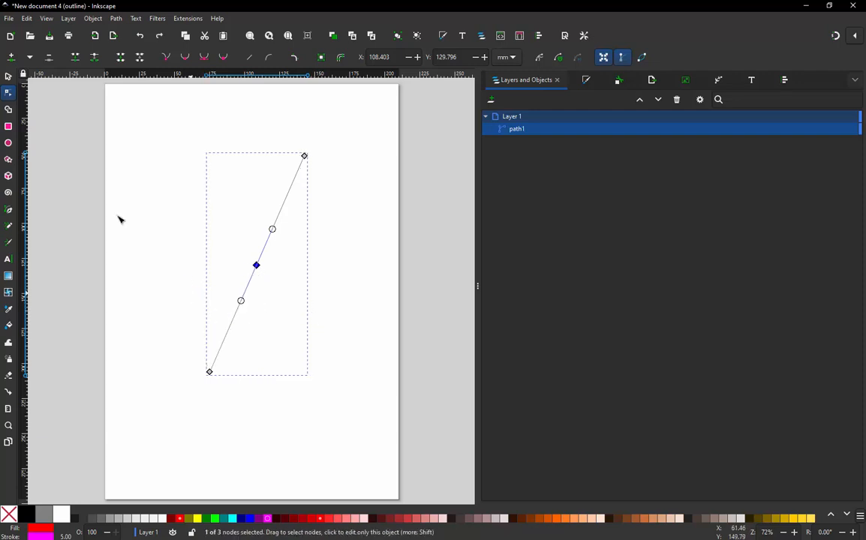
# Delete the line from the page and switch the display mode from outline back to normal
pyautogui.click(9, 76)
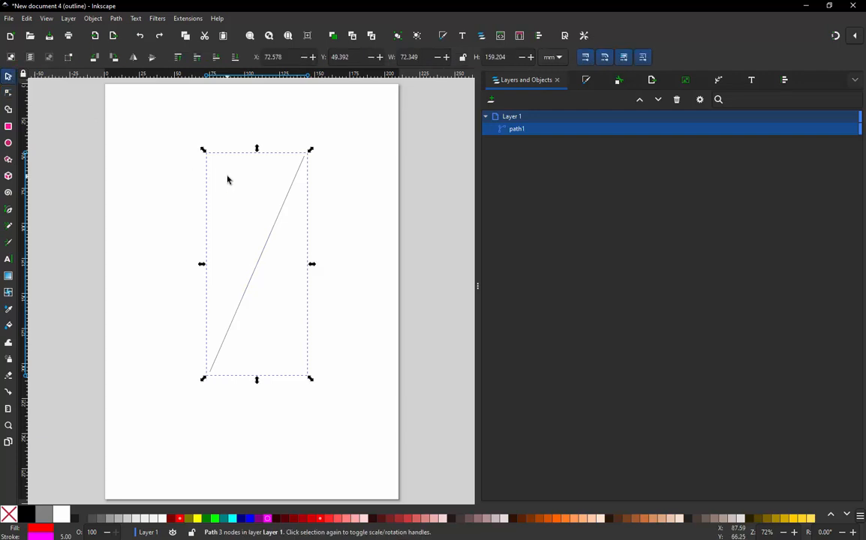
pyautogui.press('Delete')
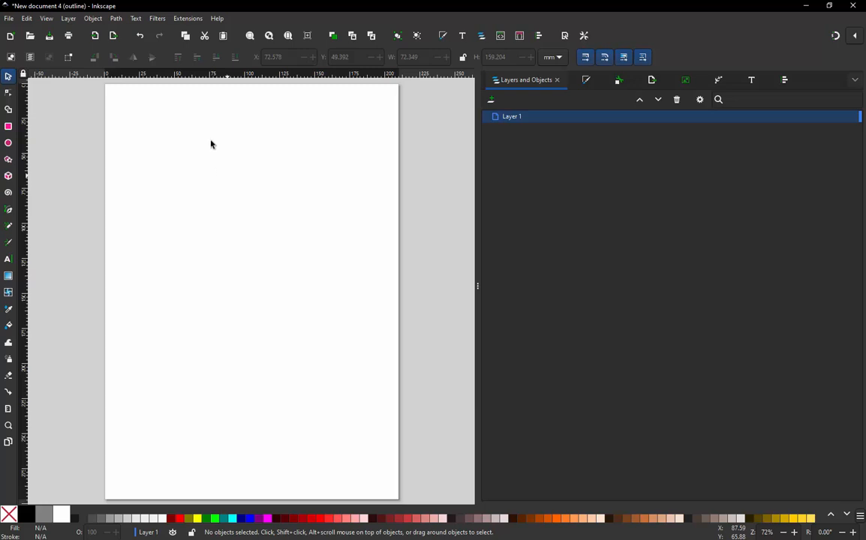
pyautogui.click(46, 18)
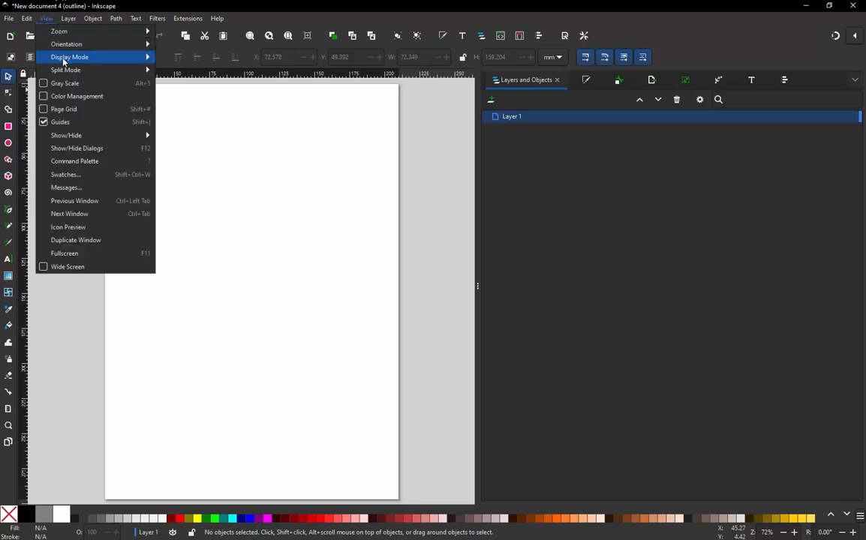
pyautogui.click(168, 63)
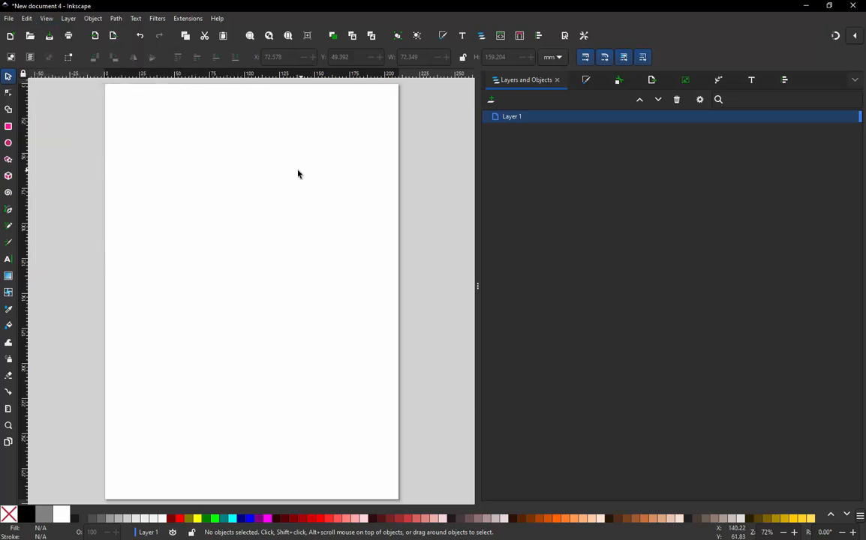
# Import Akatsuki-Logo-700x394.png from the desktop into Layer 1 as an embedded image
pyautogui.click(8, 18)
pyautogui.click(36, 146)
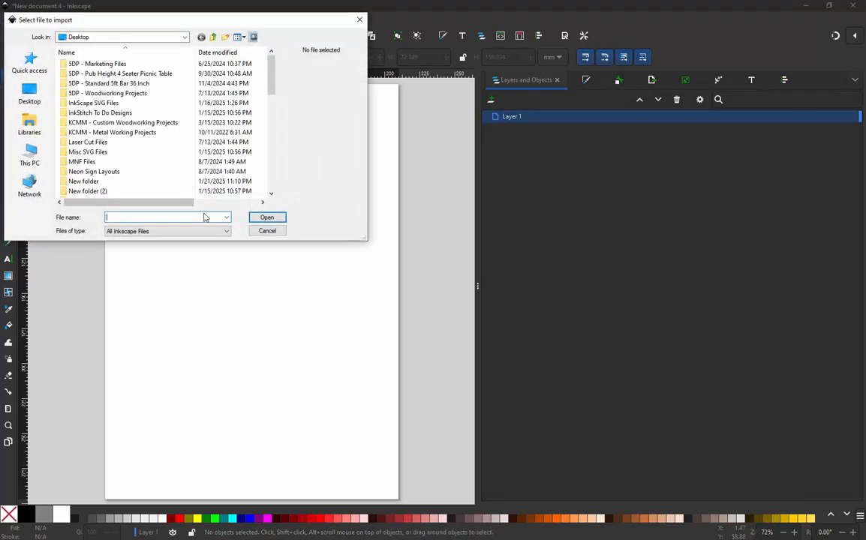
pyautogui.write('a')
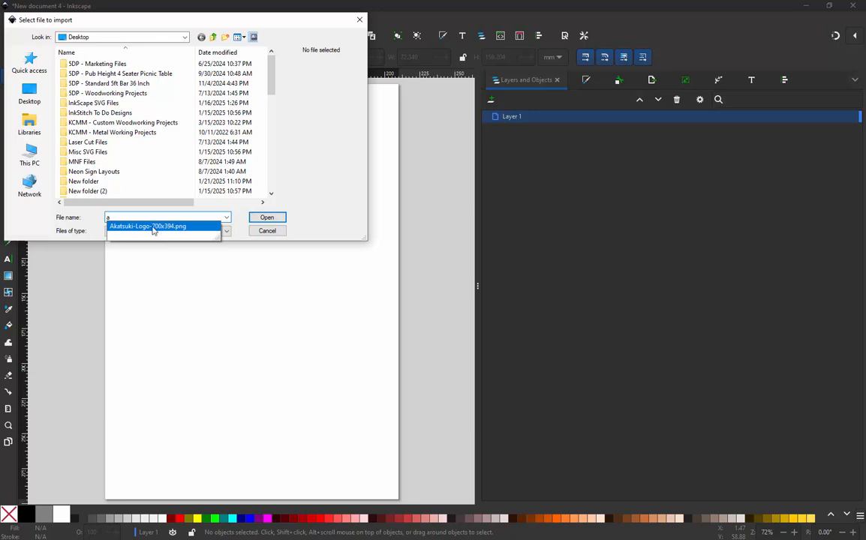
pyautogui.click(153, 228)
pyautogui.click(266, 218)
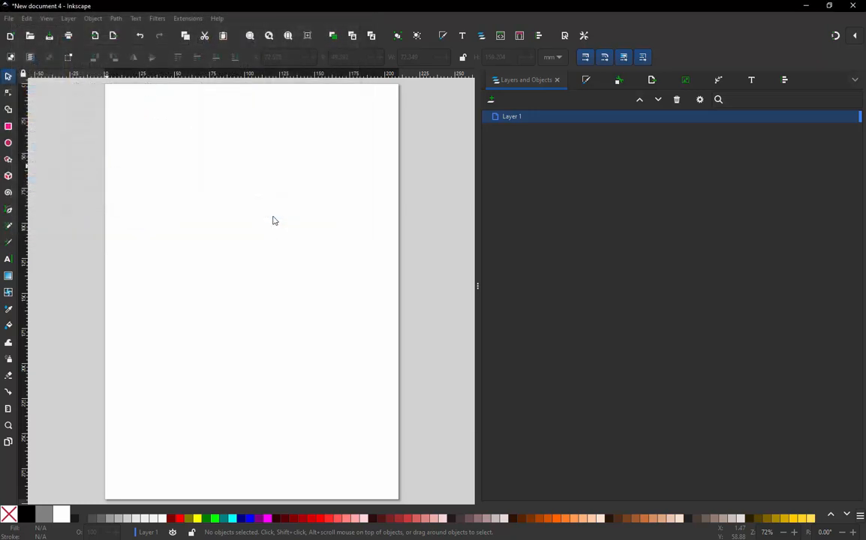
pyautogui.click(212, 196)
# Move the imported cloud image onto the upper half of the page, at about X 11, Y 44 mm
pyautogui.moveTo(167, 188); pyautogui.dragTo(303, 256)
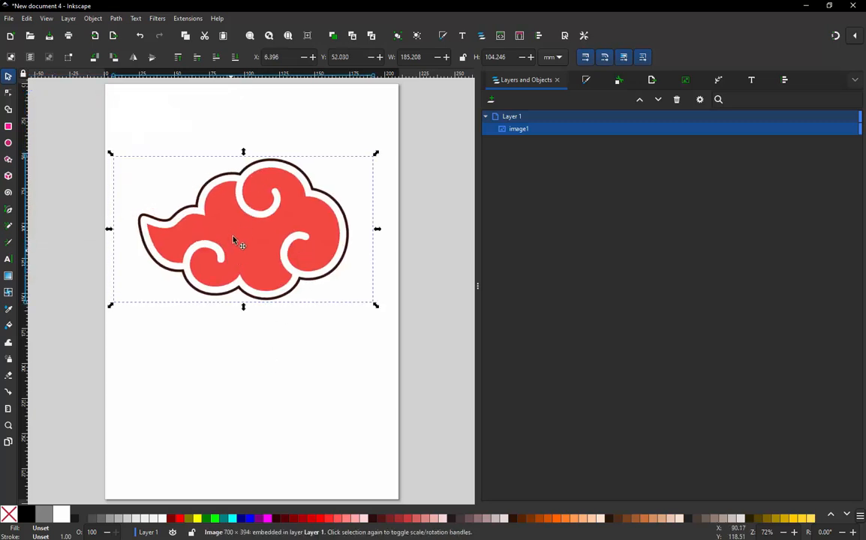
pyautogui.moveTo(234, 241); pyautogui.dragTo(243, 225)
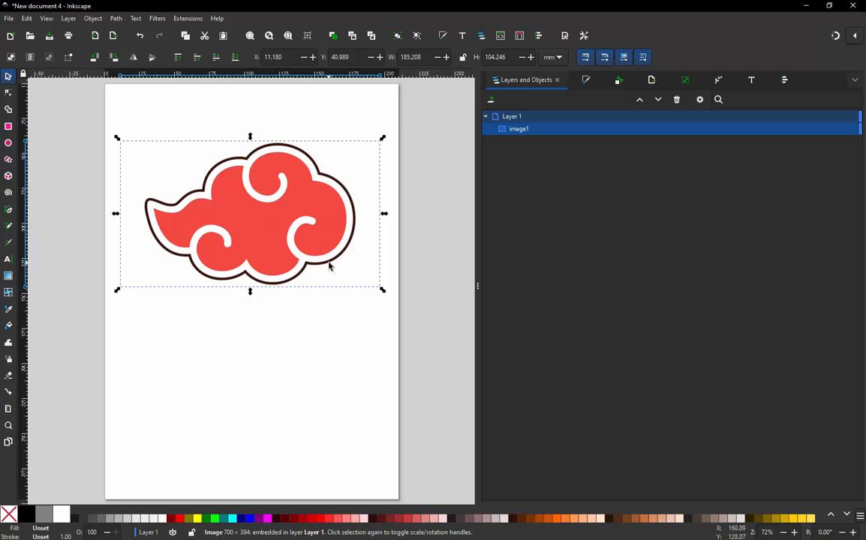
pyautogui.moveTo(277, 198); pyautogui.dragTo(276, 204)
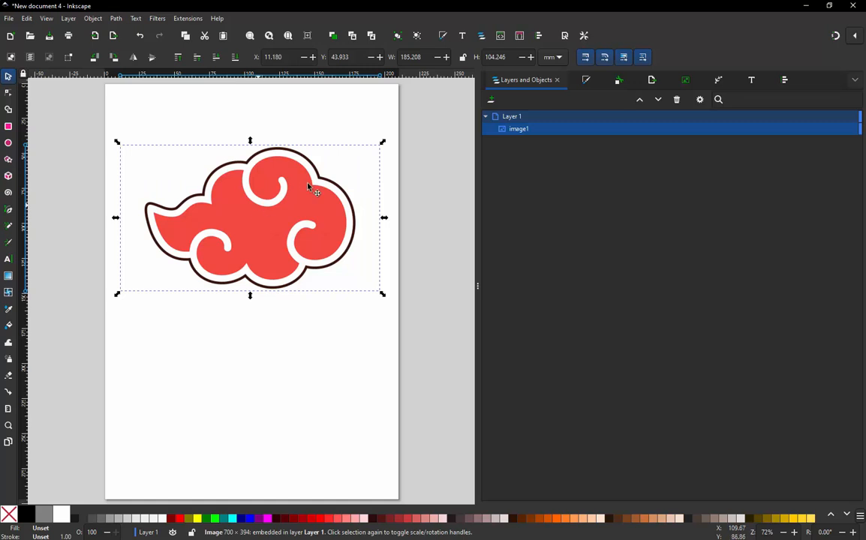
# Trace the cloud image with a single-scan Trace Bitmap, using brightness cutoff at a threshold of about 0.666
pyautogui.click(855, 80)
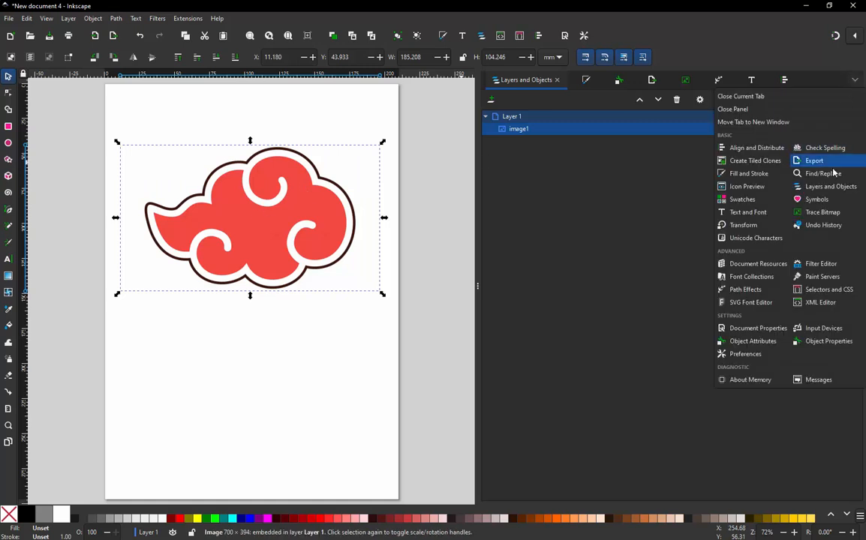
pyautogui.click(824, 213)
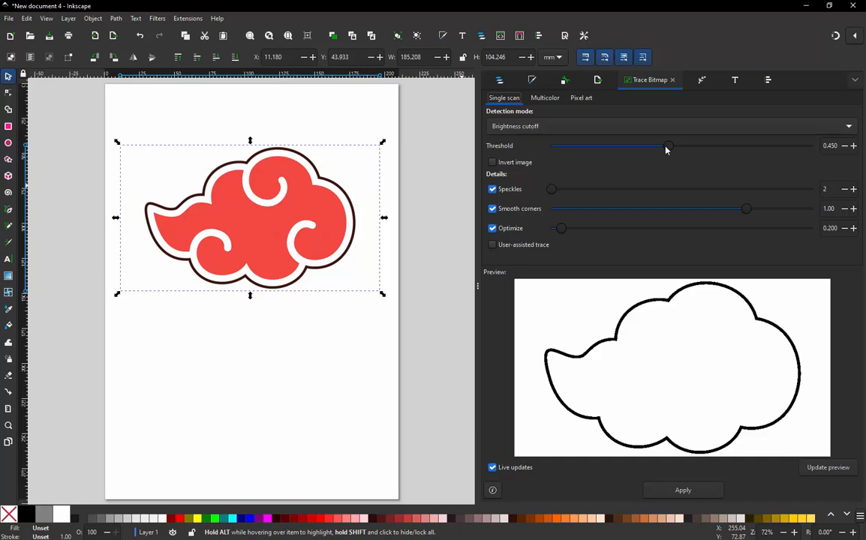
pyautogui.moveTo(670, 148); pyautogui.dragTo(703, 150)
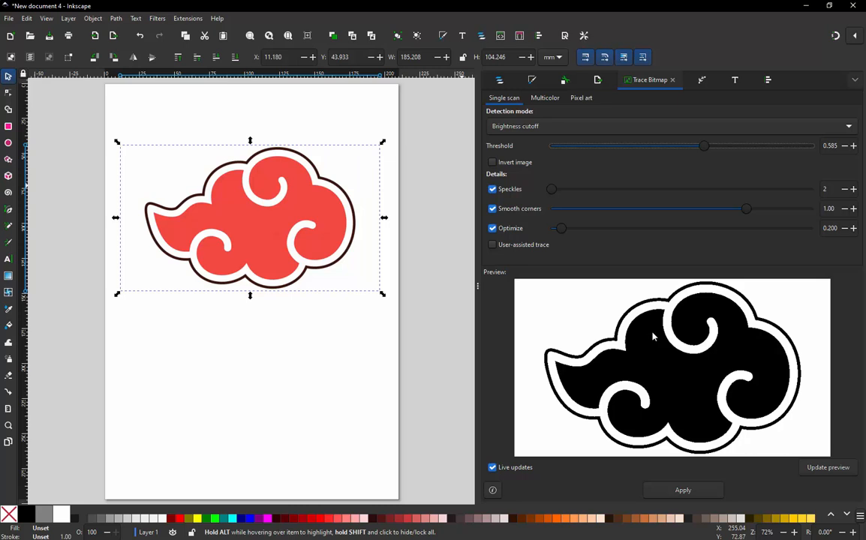
pyautogui.moveTo(703, 149)
pyautogui.mouseDown()
pyautogui.moveTo(553, 152)
pyautogui.moveTo(578, 152)
pyautogui.mouseUp()
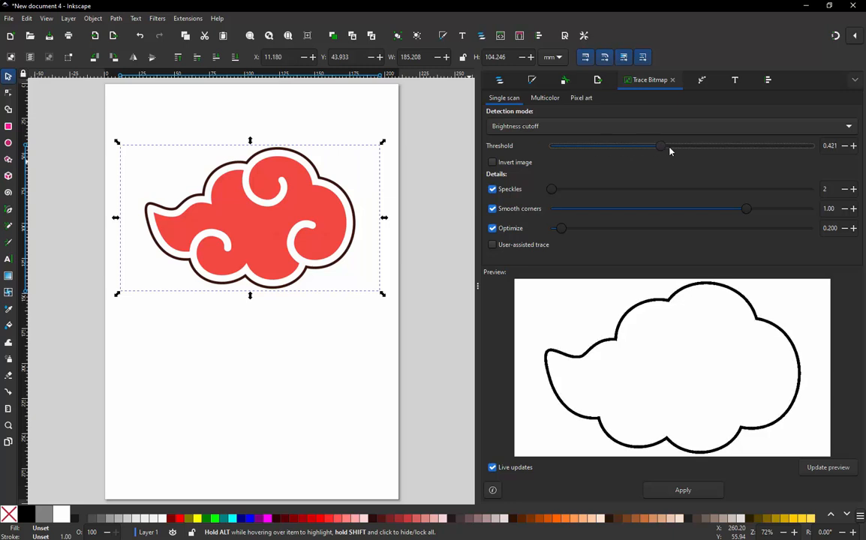
pyautogui.moveTo(670, 151)
pyautogui.mouseDown()
pyautogui.moveTo(694, 152)
pyautogui.moveTo(667, 151)
pyautogui.moveTo(685, 151)
pyautogui.mouseUp()
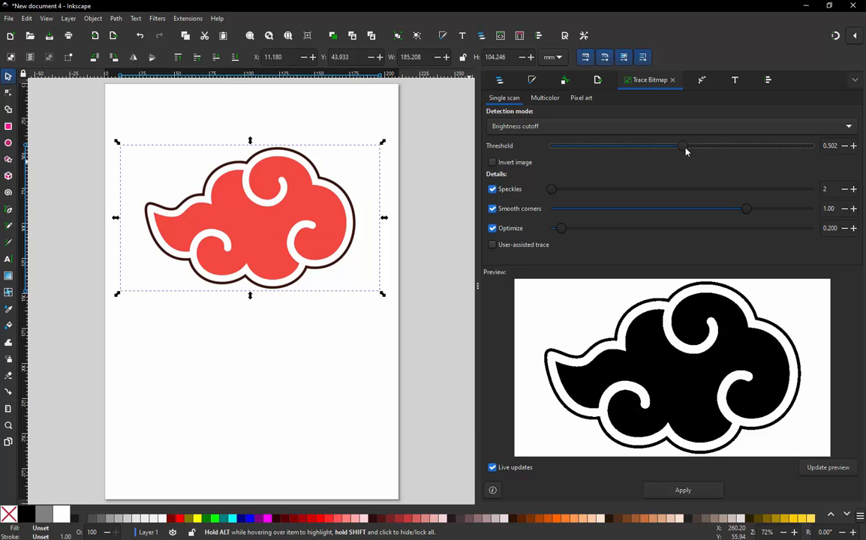
pyautogui.moveTo(684, 151)
pyautogui.mouseDown()
pyautogui.moveTo(739, 147)
pyautogui.moveTo(836, 160)
pyautogui.moveTo(735, 160)
pyautogui.mouseUp()
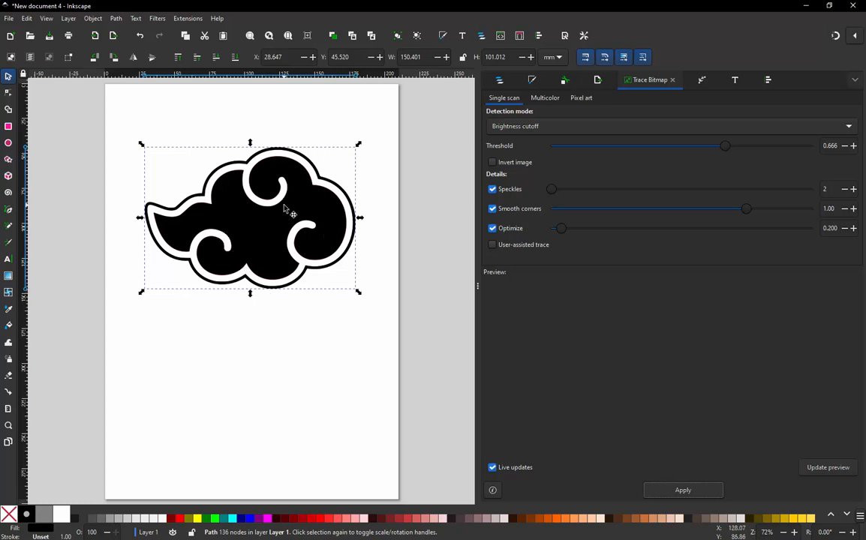
# Hide the original bitmap image beneath the traced path and clear the selection
pyautogui.click(499, 80)
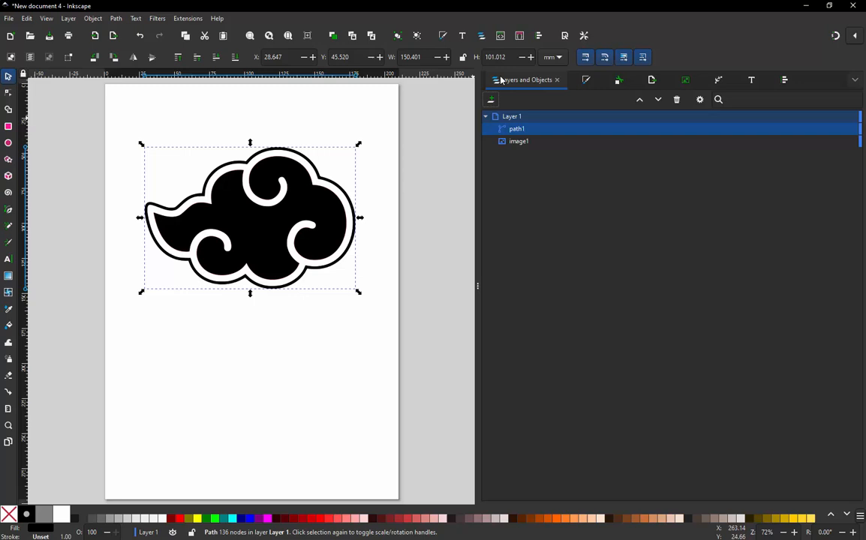
pyautogui.click(522, 143)
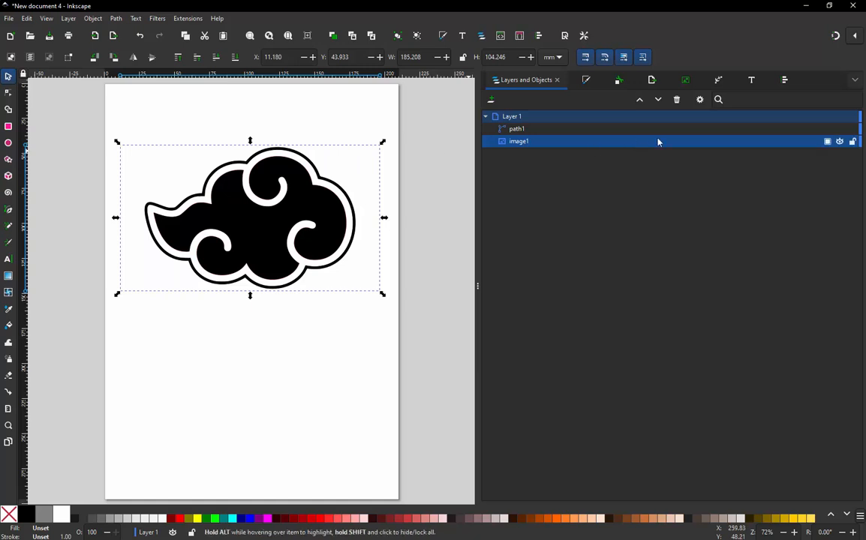
pyautogui.click(838, 141)
pyautogui.click(388, 196)
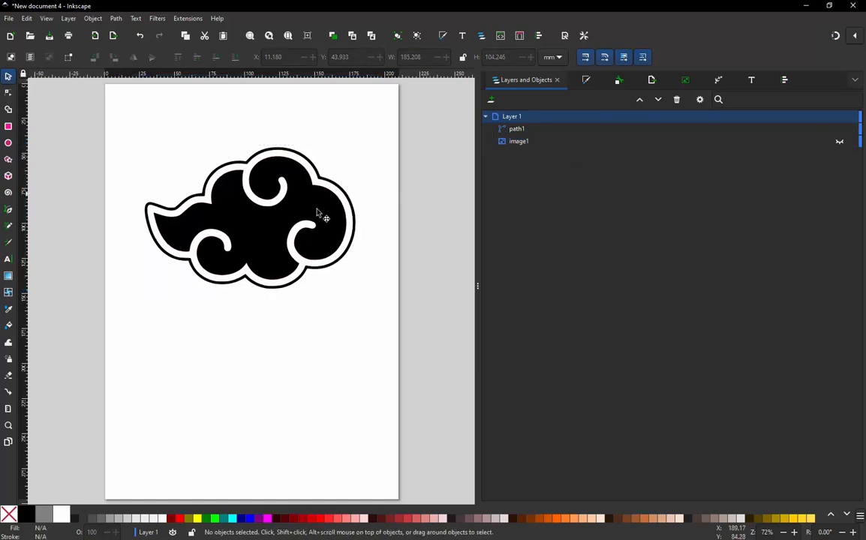
# Try moving the traced cloud down to about X 31, Y 105 mm, and undo the move
pyautogui.moveTo(317, 213); pyautogui.dragTo(321, 297)
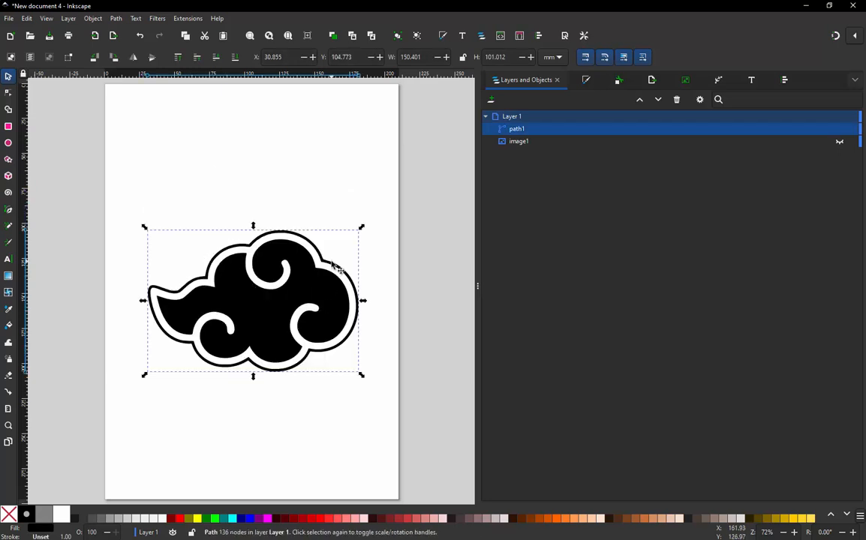
pyautogui.press('ctrl')
pyautogui.hotkey('ctrl', 'z')
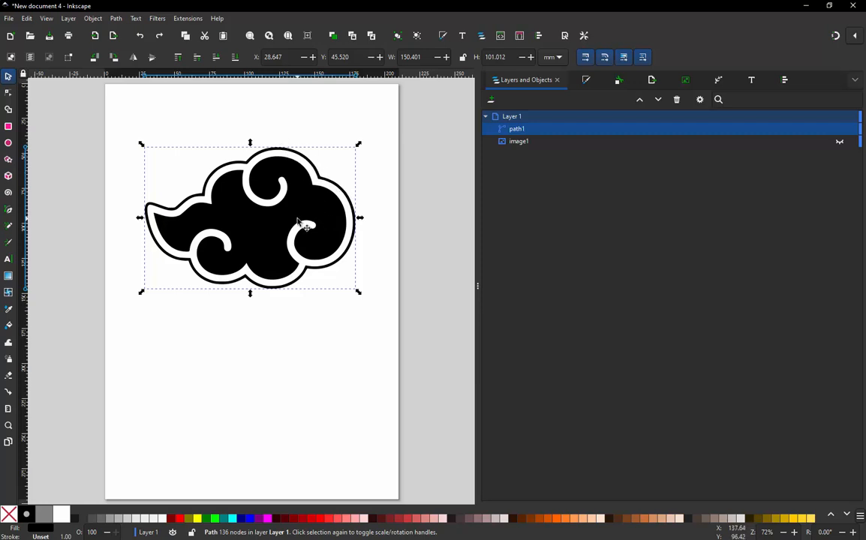
# Break the traced cloud path apart, switch the display mode to Outline and clear the selection
pyautogui.click(116, 19)
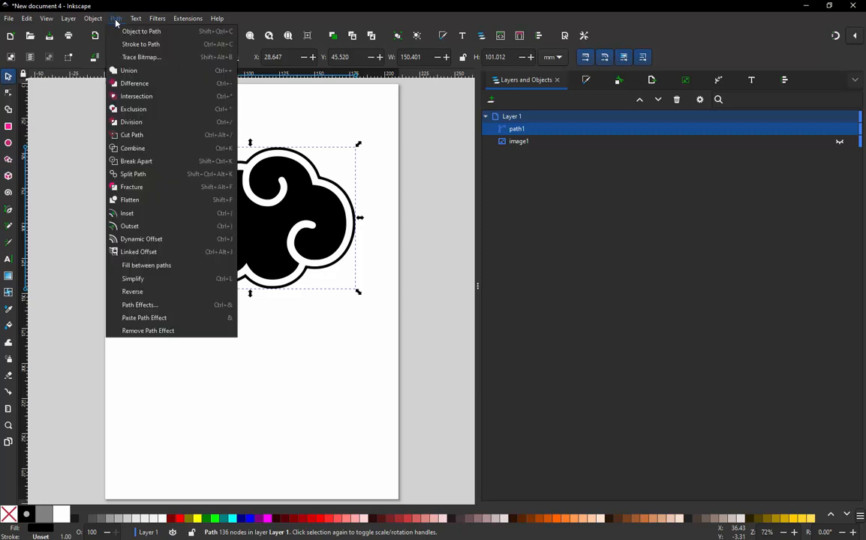
pyautogui.click(143, 160)
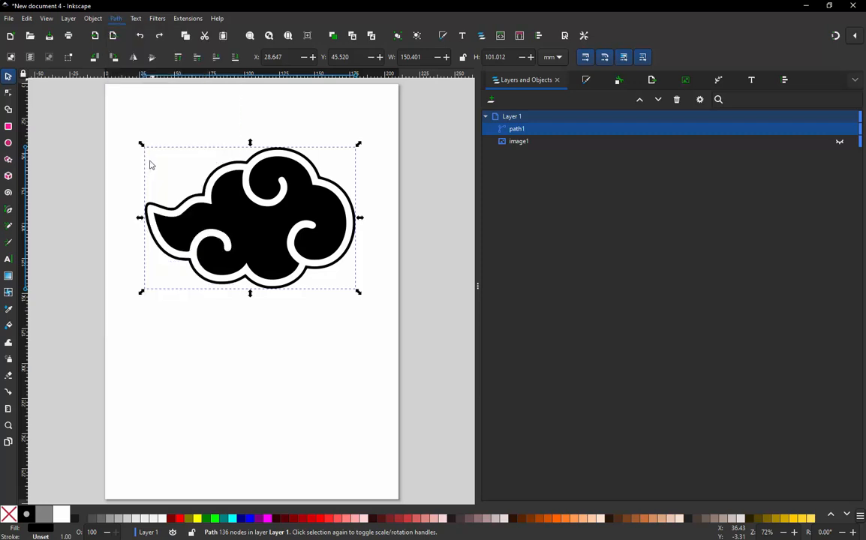
pyautogui.click(46, 18)
pyautogui.moveTo(57, 57)
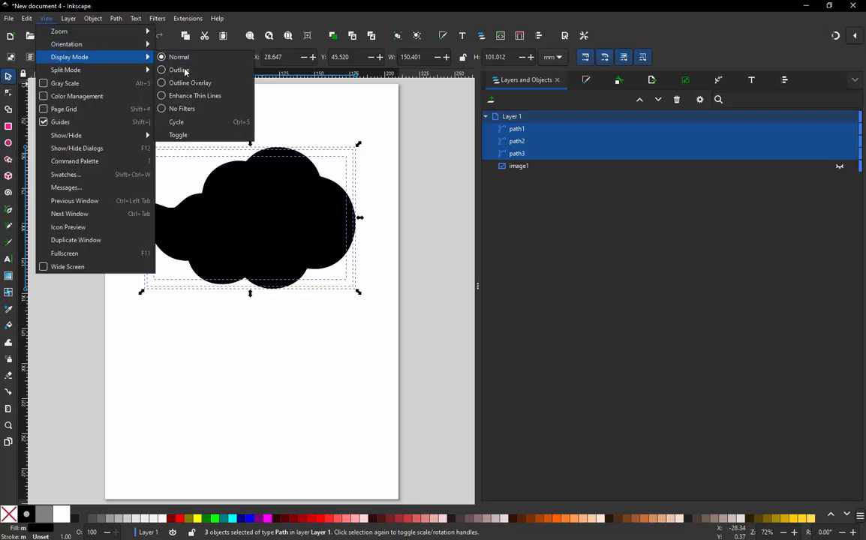
pyautogui.click(183, 71)
pyautogui.click(255, 127)
# Delete the outermost contour of the broken-apart cloud
pyautogui.scroll(5, 309, 152)
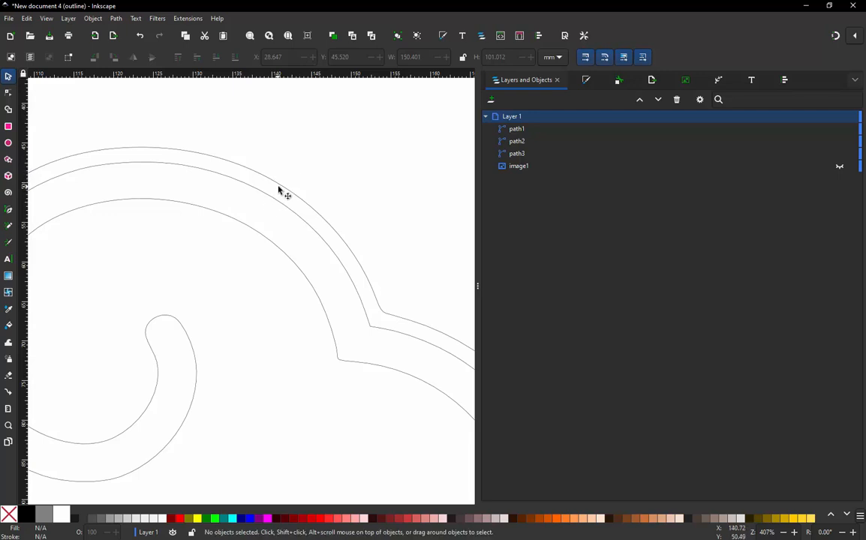
pyautogui.click(281, 191)
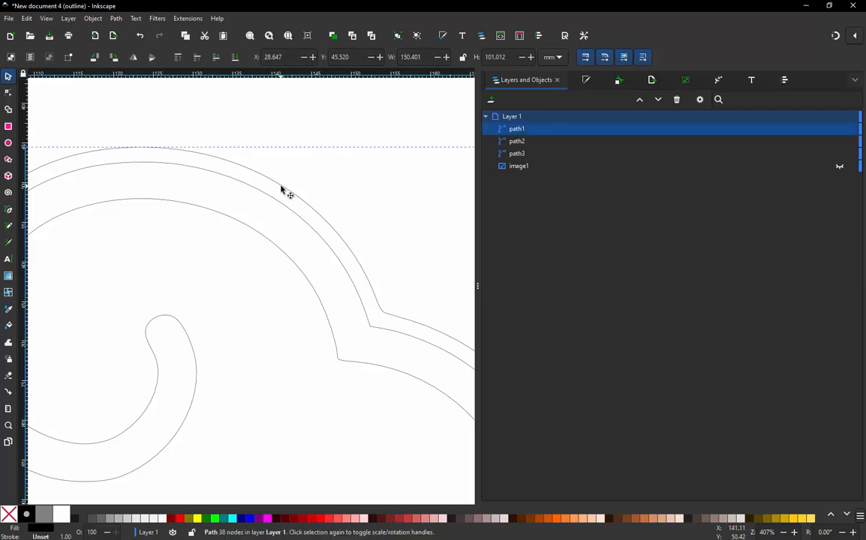
pyautogui.press('Delete')
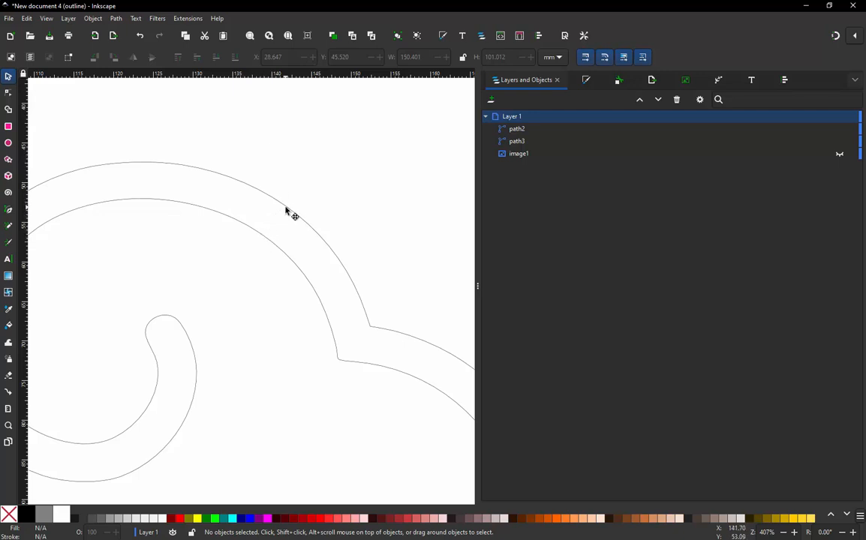
# Duplicate the inner cloud path and combine the duplicate with the outer contour into one path
pyautogui.click(285, 212)
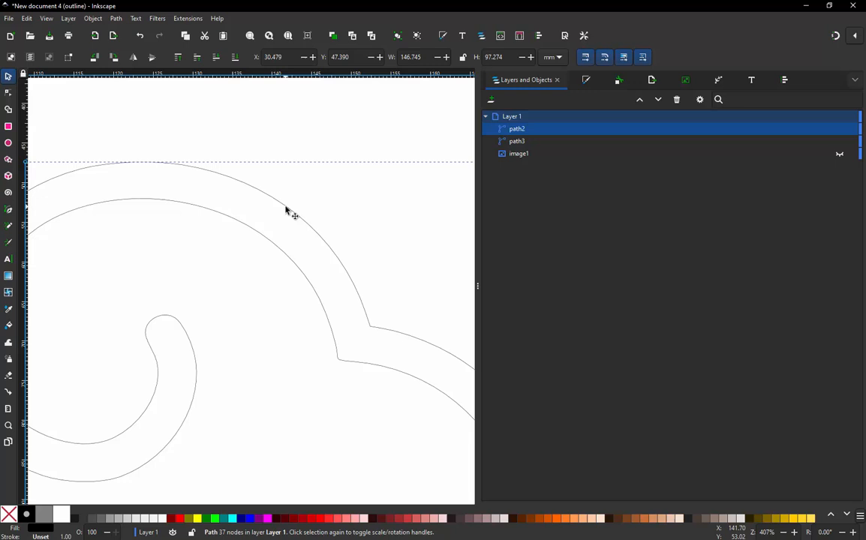
pyautogui.click(265, 243)
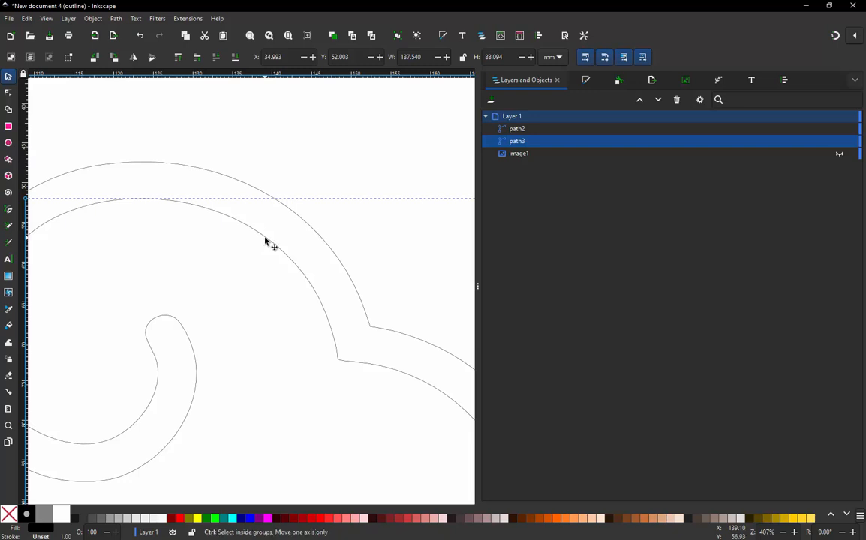
pyautogui.hotkey('ctrl', 'd')
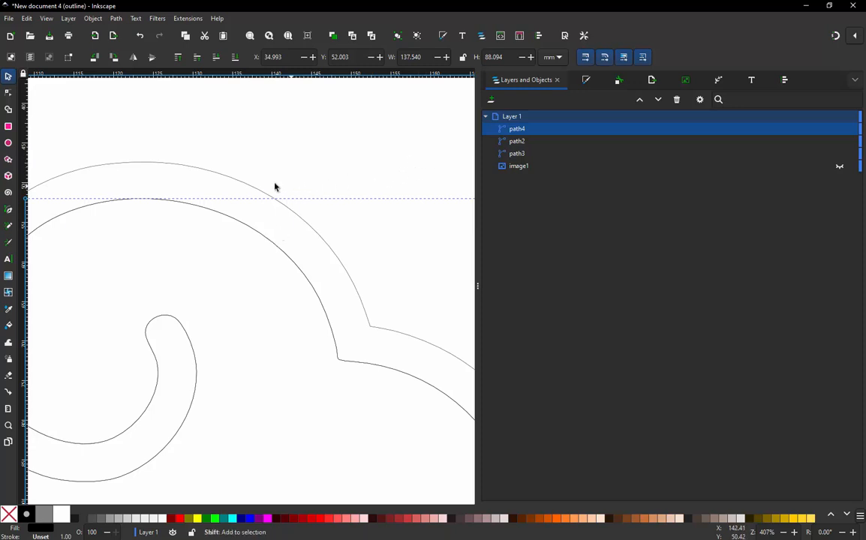
pyautogui.keyDown('shift'); pyautogui.click(250, 188); pyautogui.keyUp('shift')
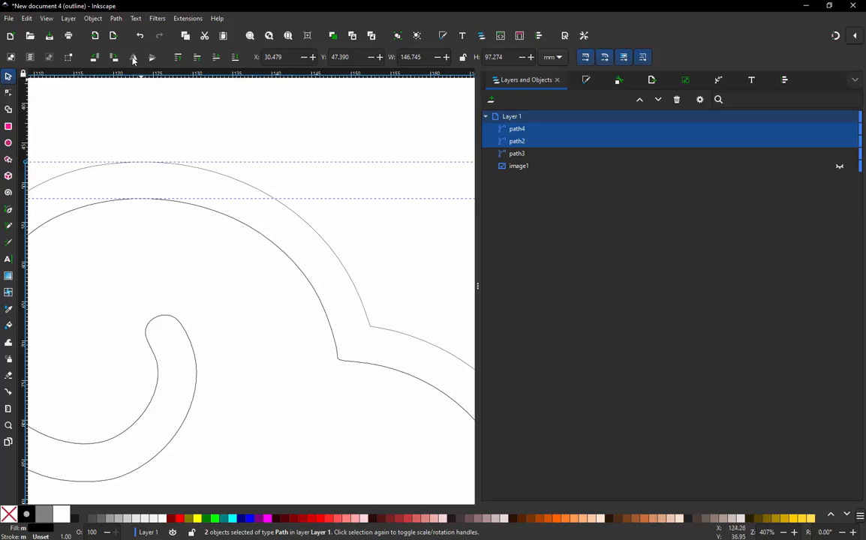
pyautogui.click(115, 18)
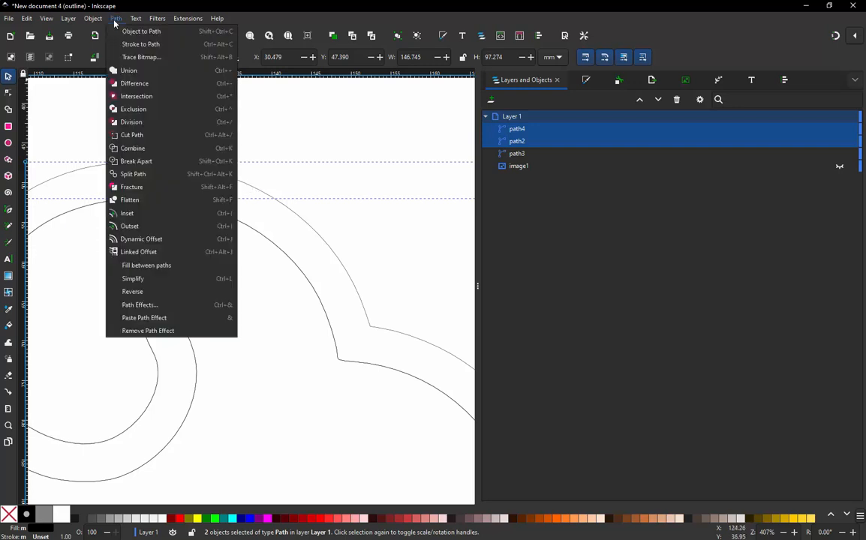
pyautogui.click(133, 148)
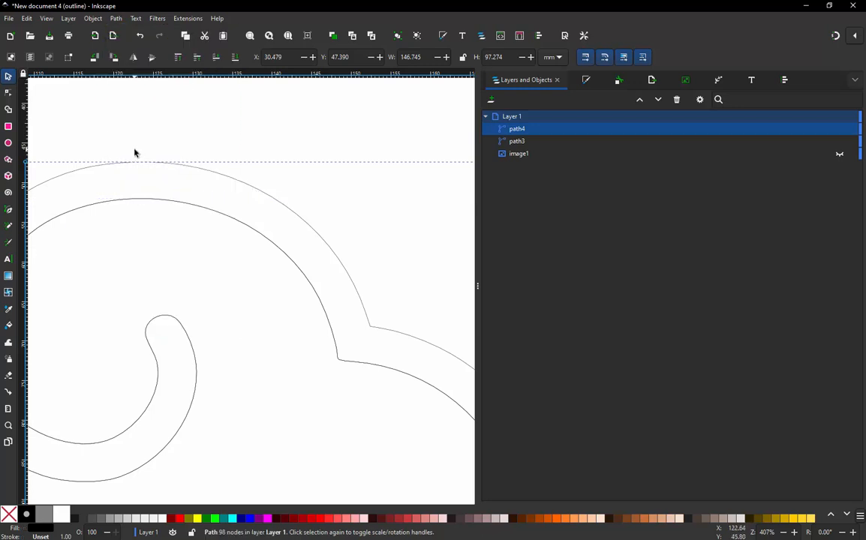
# Rename the remaining inner cloud path as Patch Fabric and the combined path as Satin Border
pyautogui.click(517, 141)
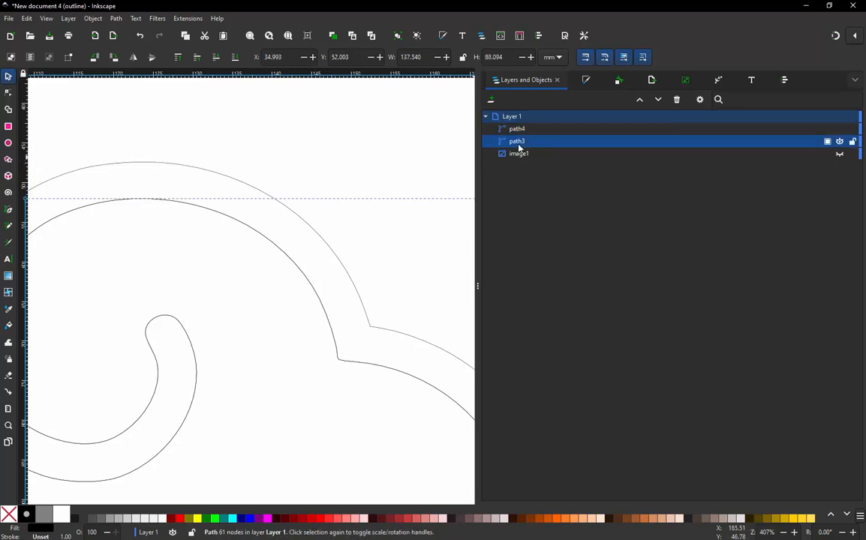
pyautogui.click(517, 143)
pyautogui.write('p')
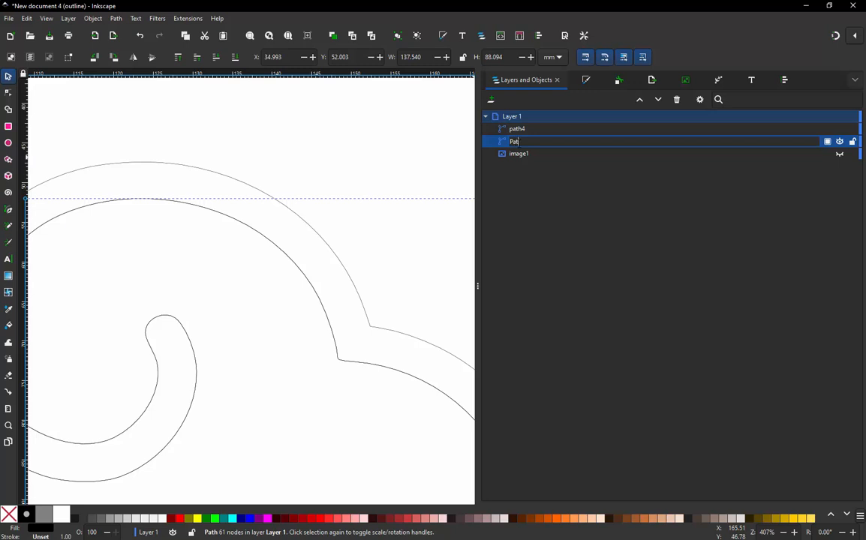
pyautogui.write('atch Fabric')
pyautogui.click(518, 130)
pyautogui.click(524, 129)
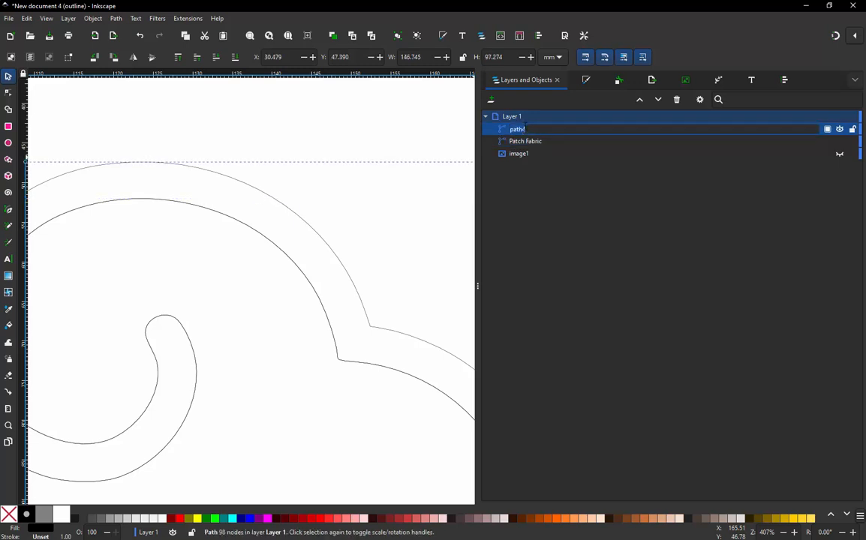
pyautogui.write('Satin Border')
pyautogui.press('Return')
# Add a layer named Satin Border above the current one and move the Satin Border path into it
pyautogui.click(491, 99)
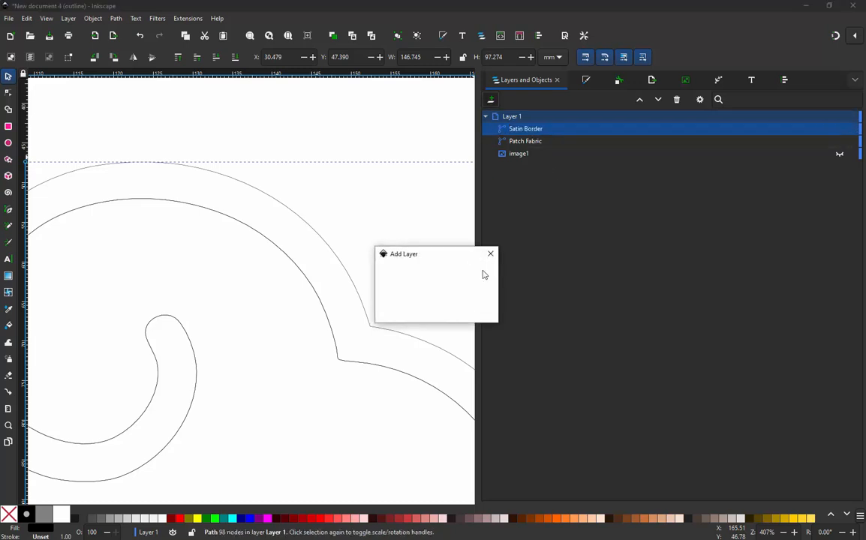
pyautogui.write('Sa')
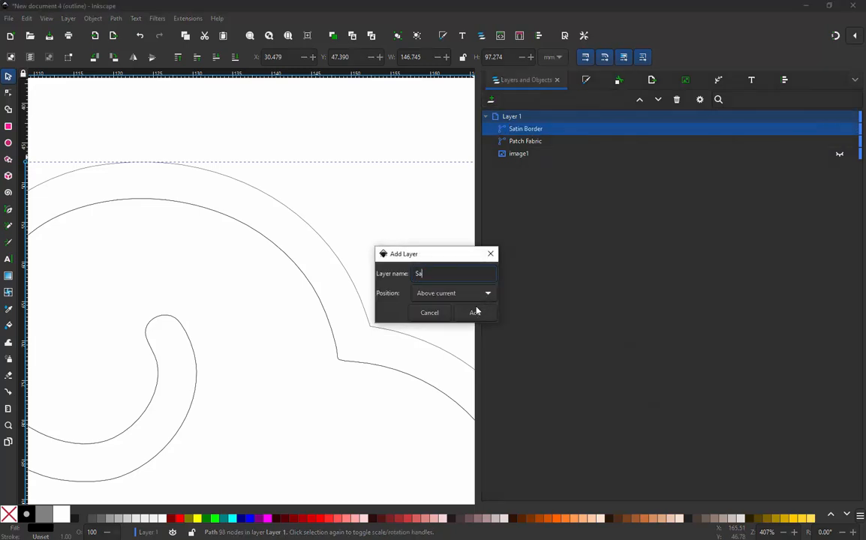
pyautogui.write('tin Border')
pyautogui.click(475, 312)
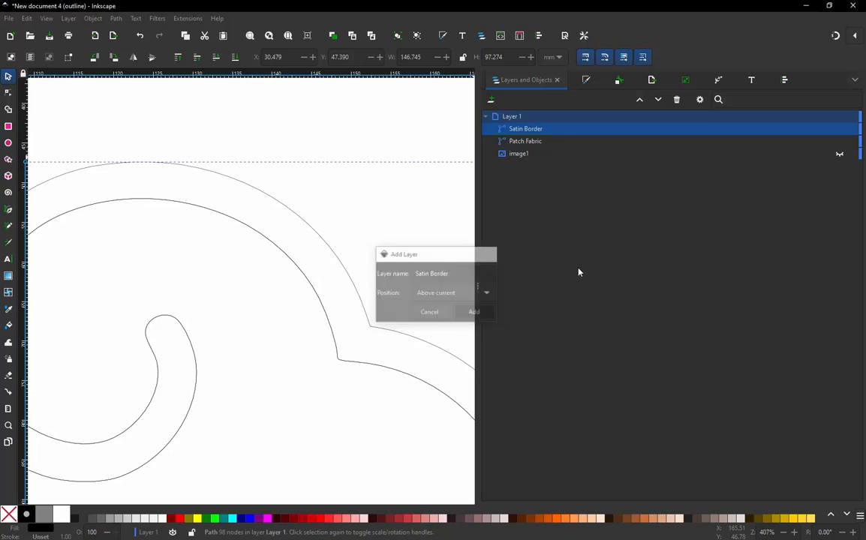
pyautogui.click(519, 143)
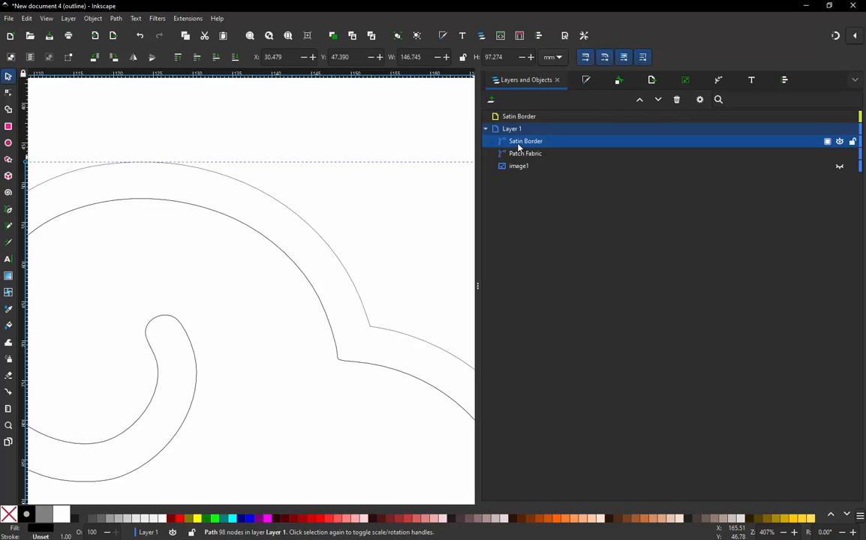
pyautogui.moveTo(518, 144); pyautogui.dragTo(524, 118)
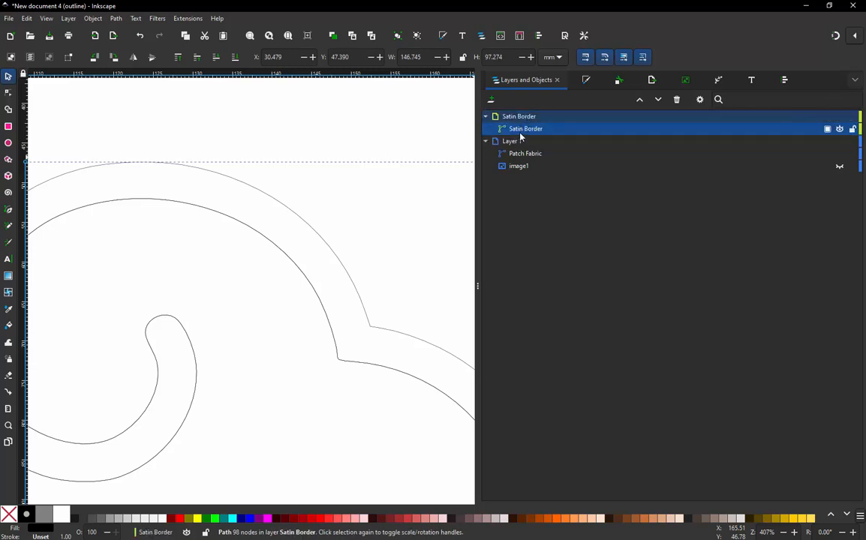
# Rename Layer 1 as Patch Applique and clear the selection
pyautogui.click(516, 141)
pyautogui.doubleClick(513, 142)
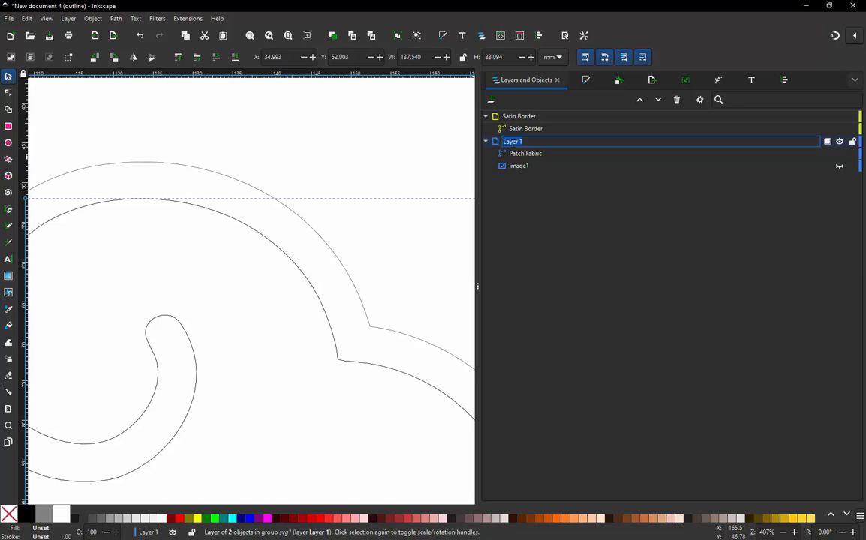
pyautogui.write('Patch Applique')
pyautogui.press('Return')
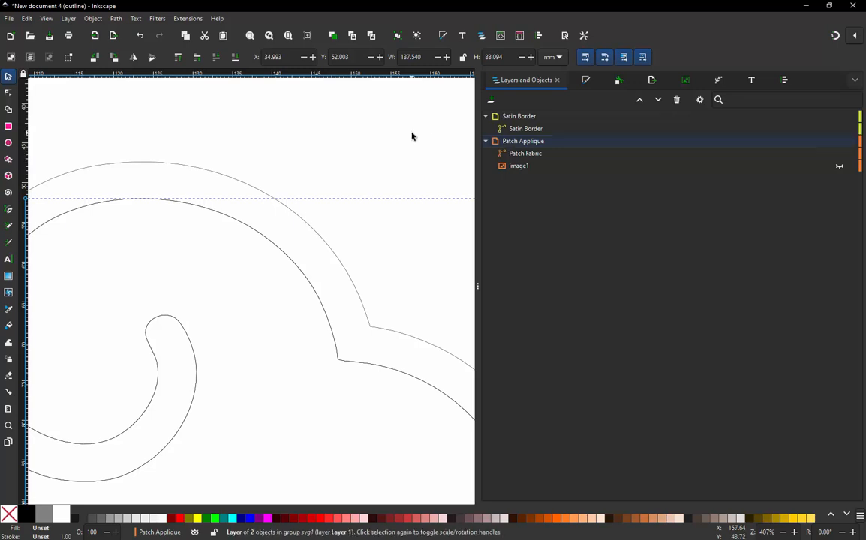
pyautogui.click(511, 198)
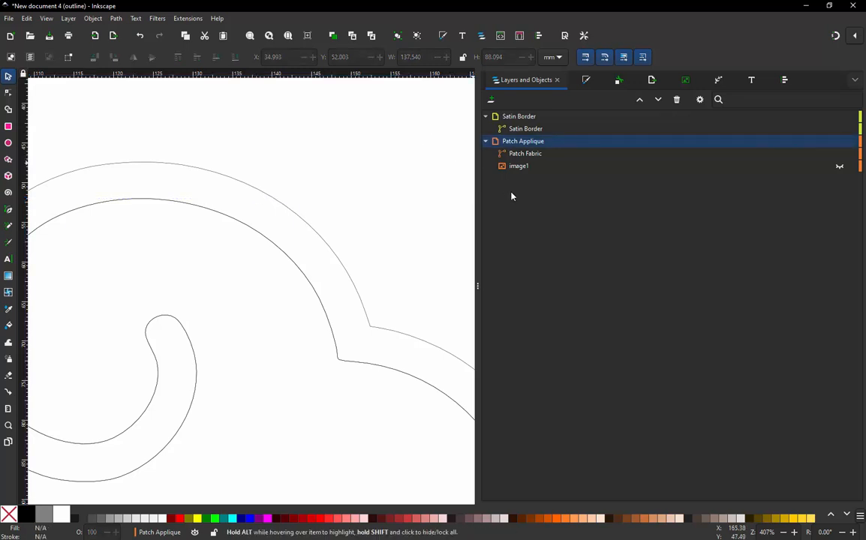
# Switch the display mode back to Normal with the whole cloud in view
pyautogui.keyDown('ctrl'); pyautogui.scroll(-2, 409, 160); pyautogui.keyUp('ctrl')
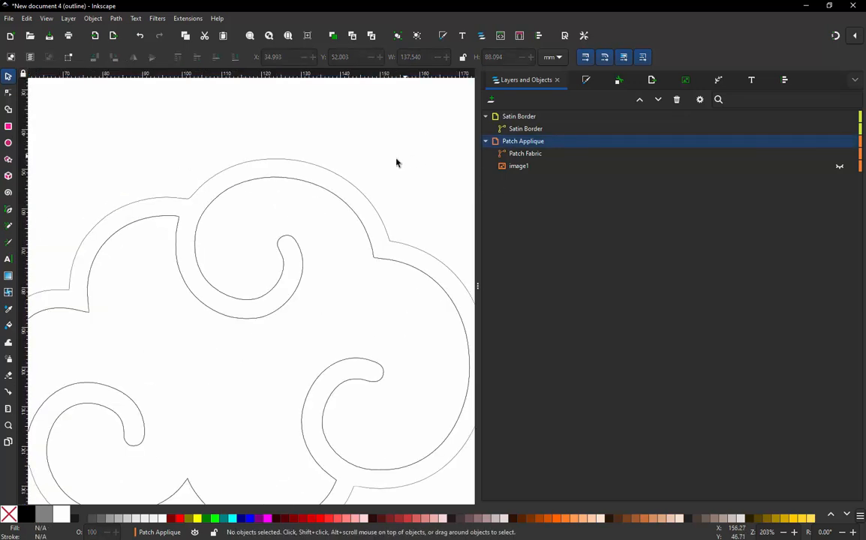
pyautogui.click(69, 18)
pyautogui.click(69, 18)
pyautogui.click(46, 18)
pyautogui.moveTo(66, 58)
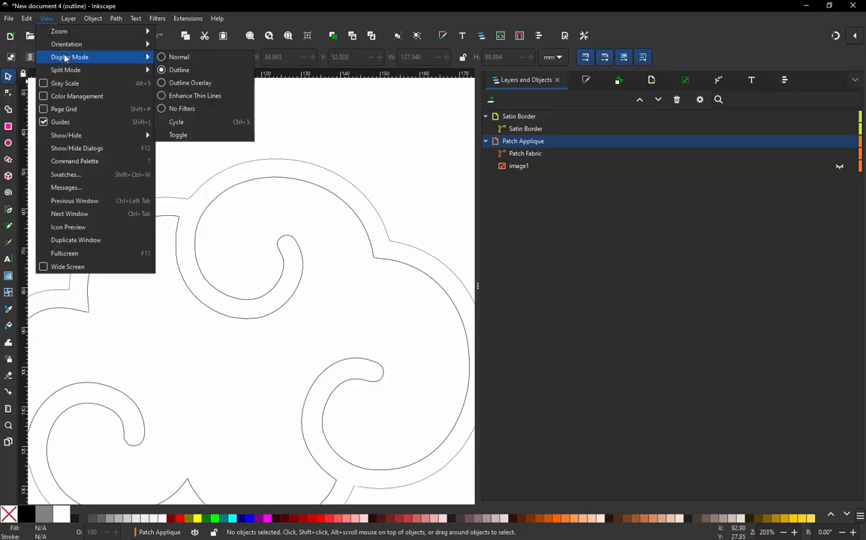
pyautogui.click(165, 57)
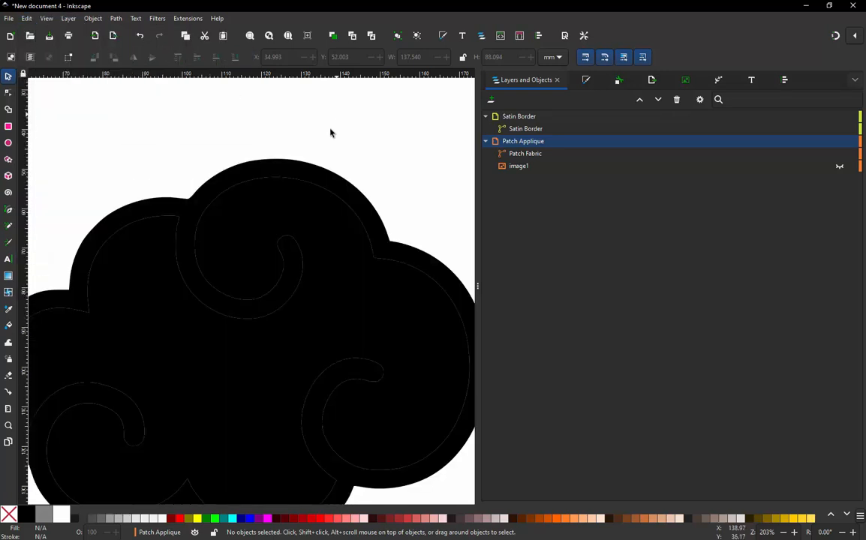
pyautogui.keyDown('ctrl'); pyautogui.scroll(-2, 322, 216); pyautogui.keyUp('ctrl')
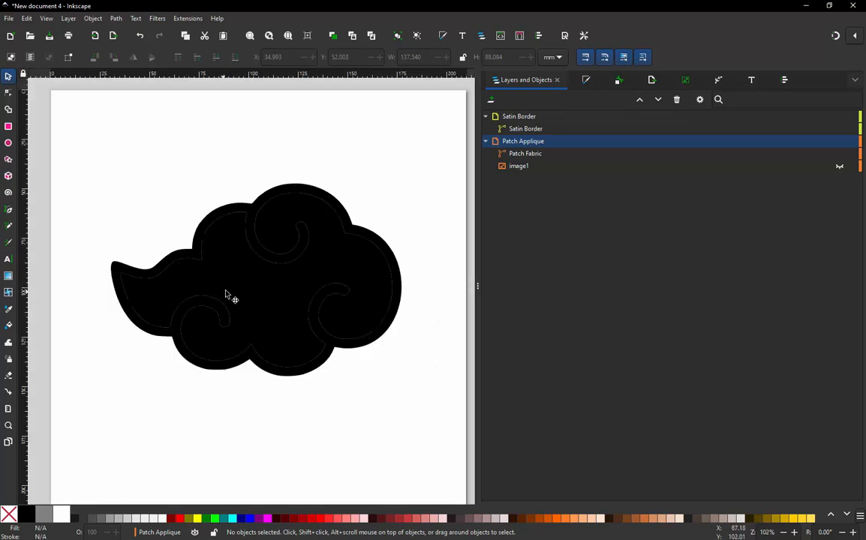
# Fill the Patch Fabric path with red and deselect it
pyautogui.click(245, 292)
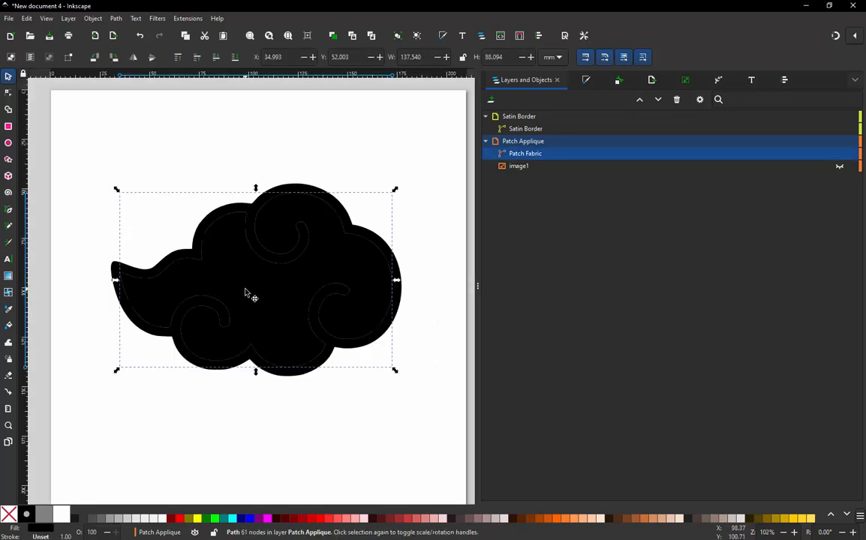
pyautogui.click(179, 517)
pyautogui.click(229, 479)
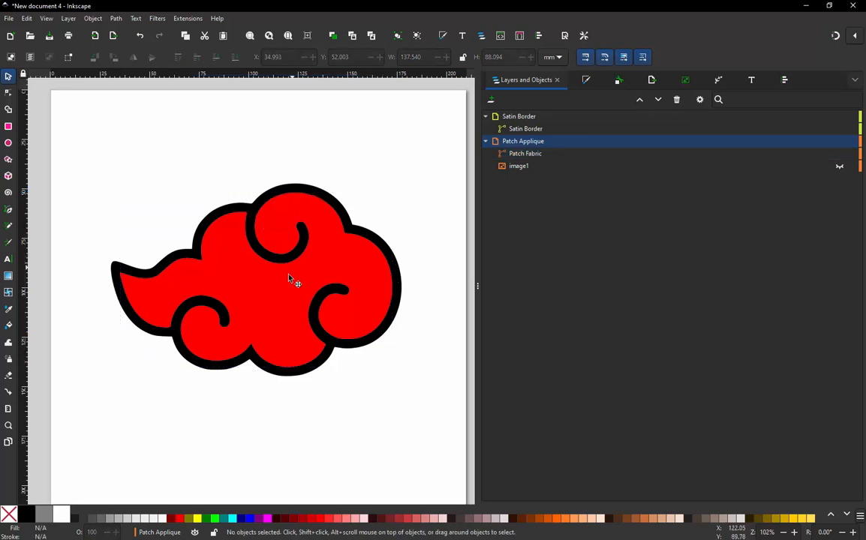
# Fill the Satin Border path with 40% Gray and deselect it
pyautogui.click(300, 187)
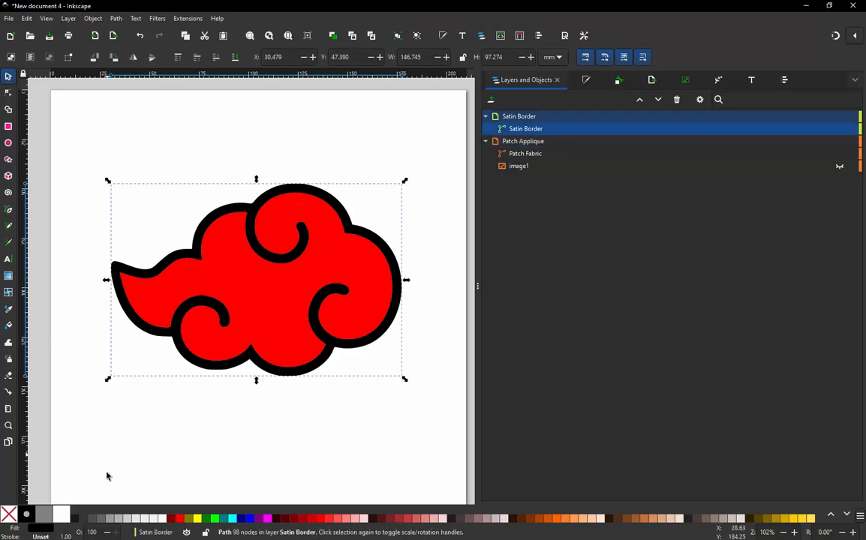
pyautogui.keyDown('shift'); pyautogui.click(110, 520); pyautogui.keyUp('shift')
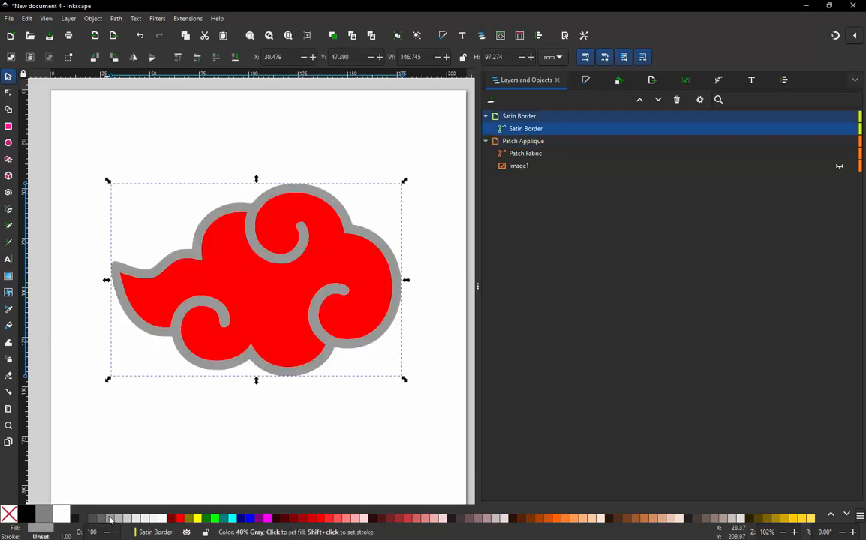
pyautogui.click(135, 439)
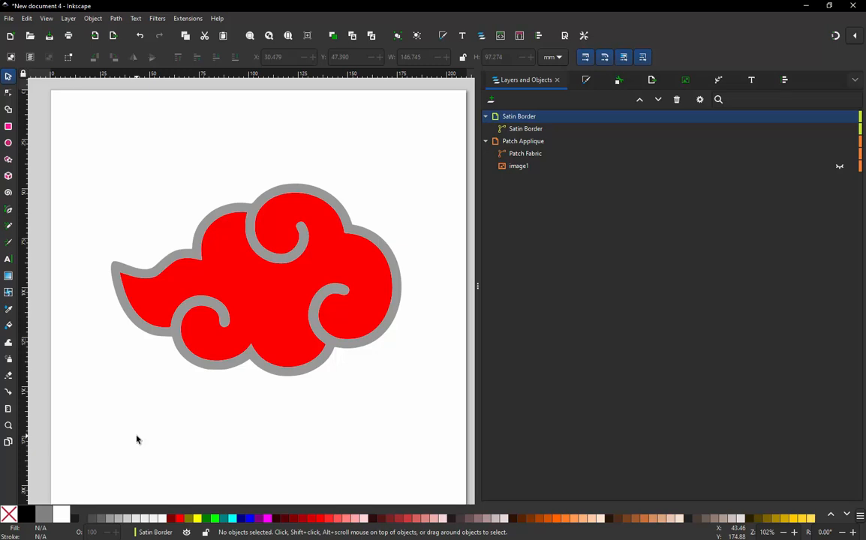
# Switch the display mode to Outline and clear the selection of the Patch Fabric path
pyautogui.scroll(1, 150, 218)
pyautogui.scroll(-1, 164, 218)
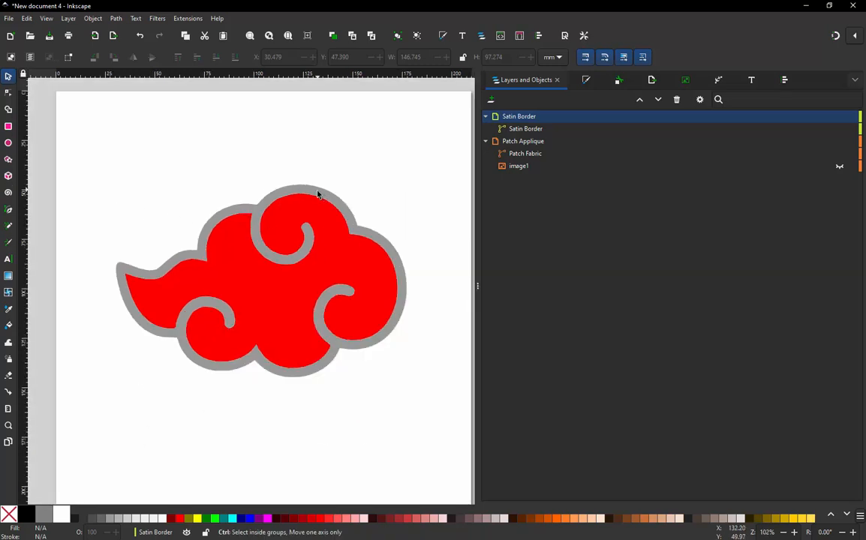
pyautogui.scroll(1, 319, 189)
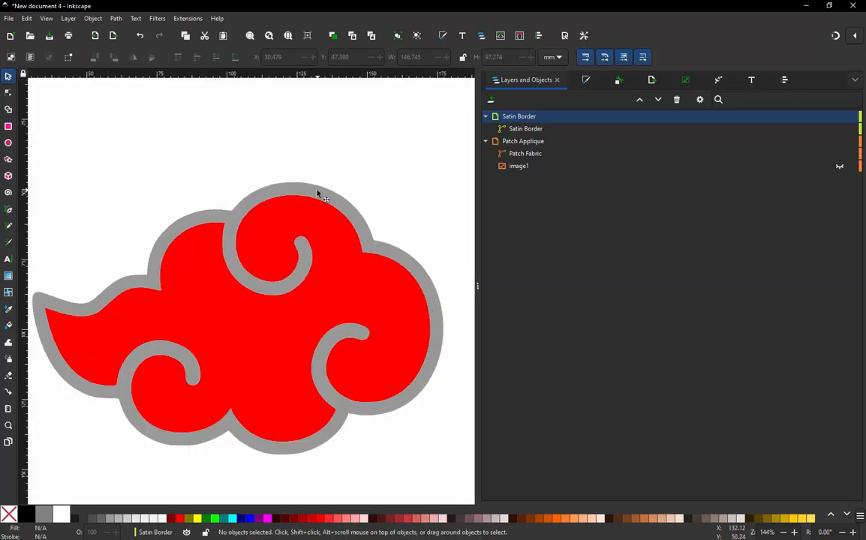
pyautogui.click(325, 254)
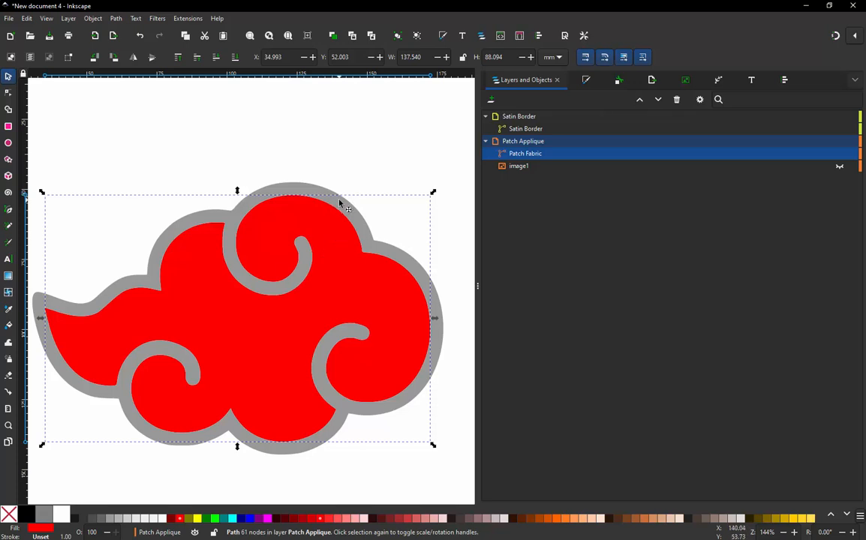
pyautogui.click(46, 20)
pyautogui.moveTo(67, 57)
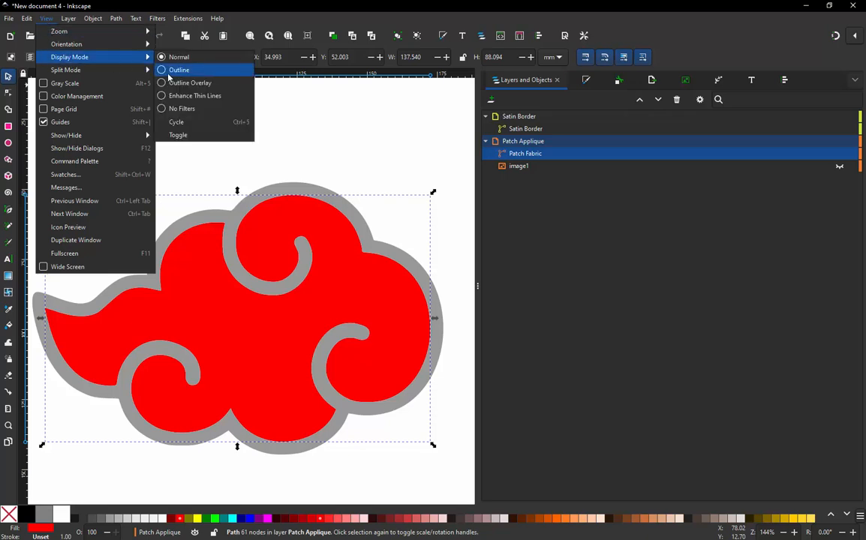
pyautogui.click(159, 69)
pyautogui.click(301, 120)
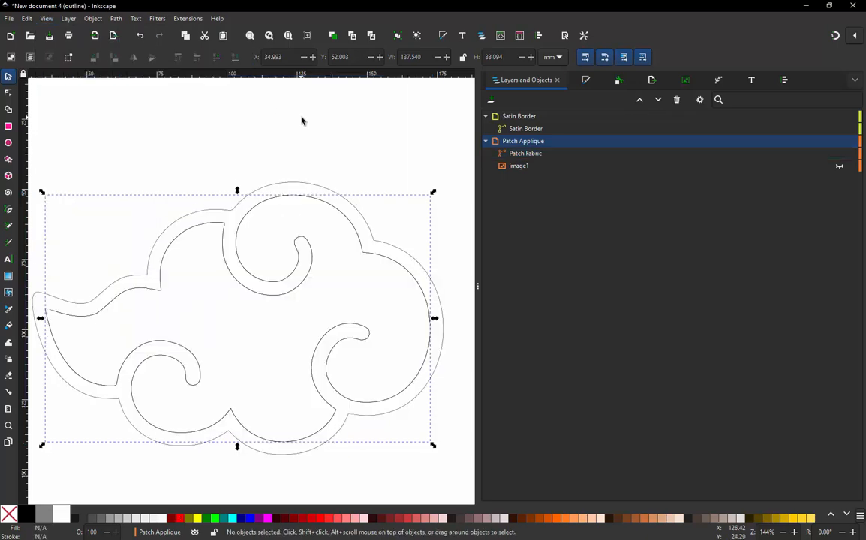
# Convert the Patch Fabric path into a dynamic offset
pyautogui.click(529, 154)
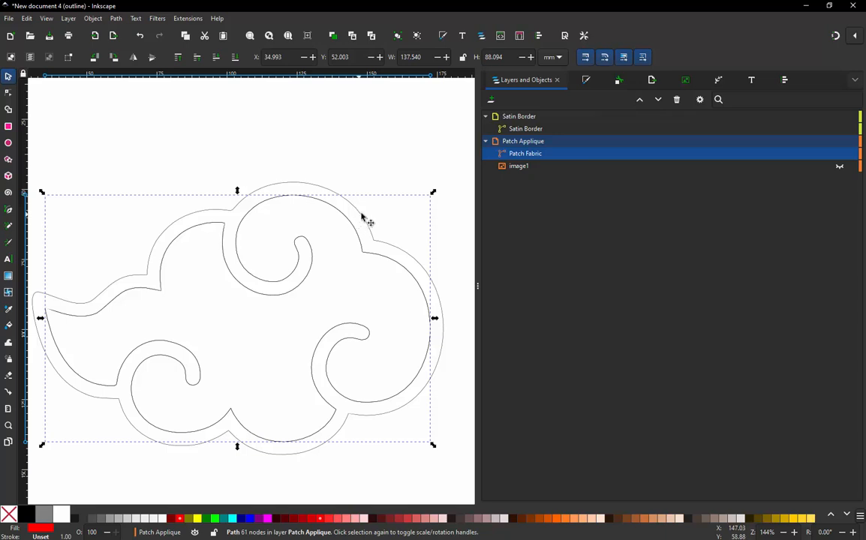
pyautogui.click(520, 166)
pyautogui.click(499, 156)
pyautogui.click(116, 18)
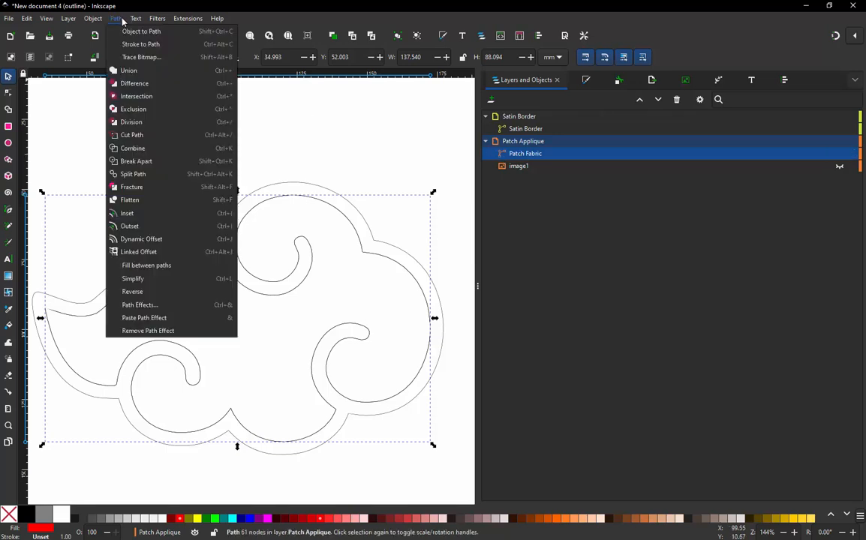
pyautogui.click(138, 240)
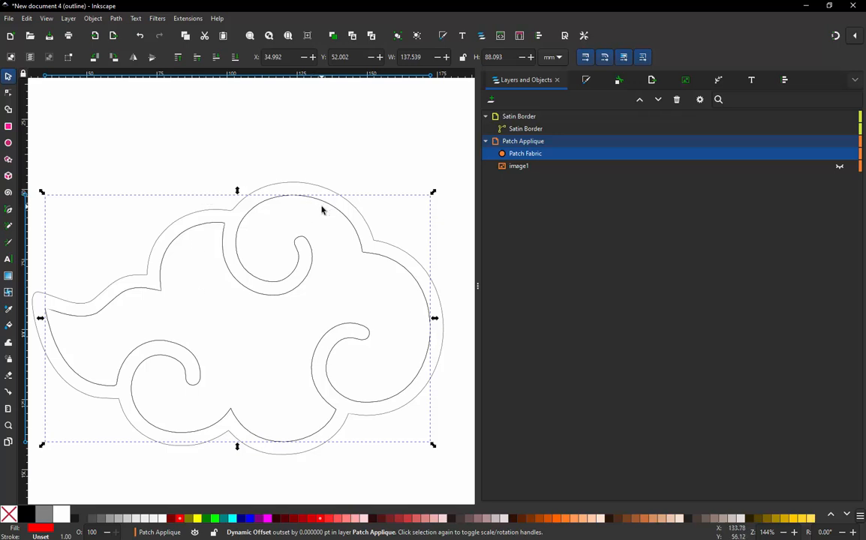
# Outset the Patch Fabric's dynamic offset so its outline runs roughly midway between the outer and inner edges of the Satin Border
pyautogui.click(8, 93)
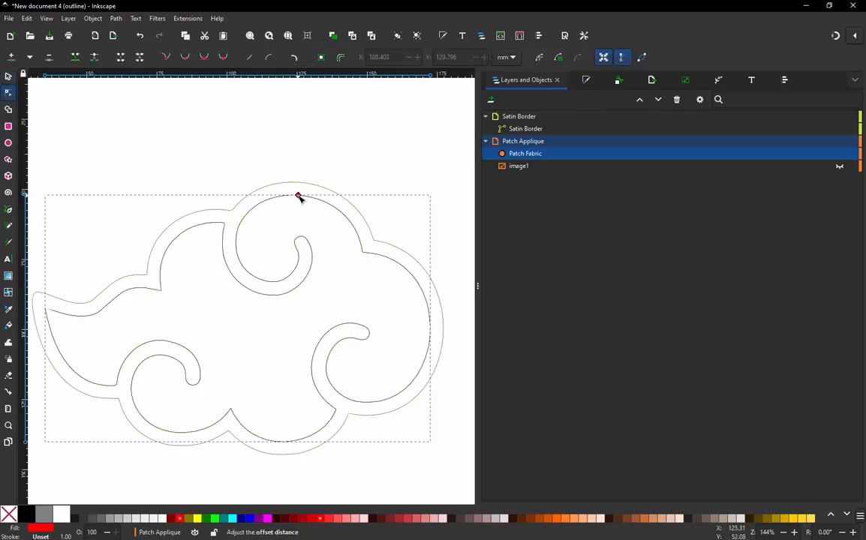
pyautogui.scroll(5, 298, 191)
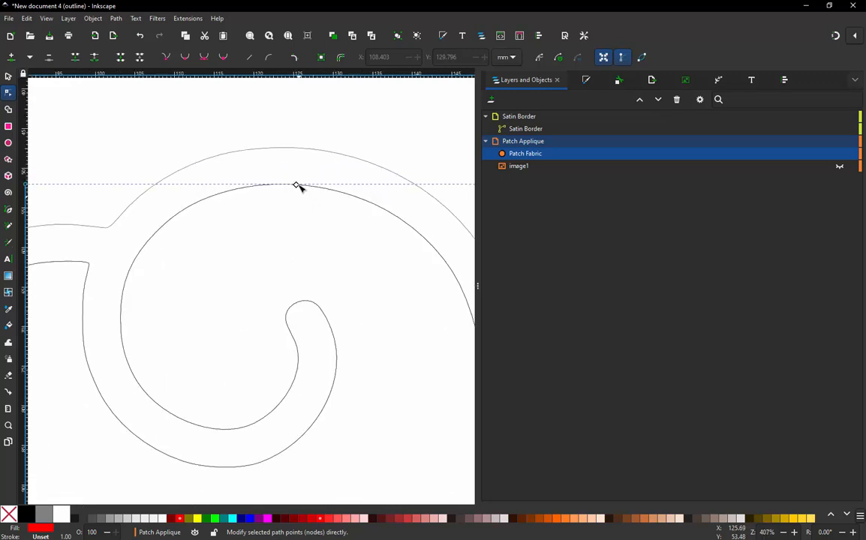
pyautogui.moveTo(296, 197); pyautogui.dragTo(310, 148)
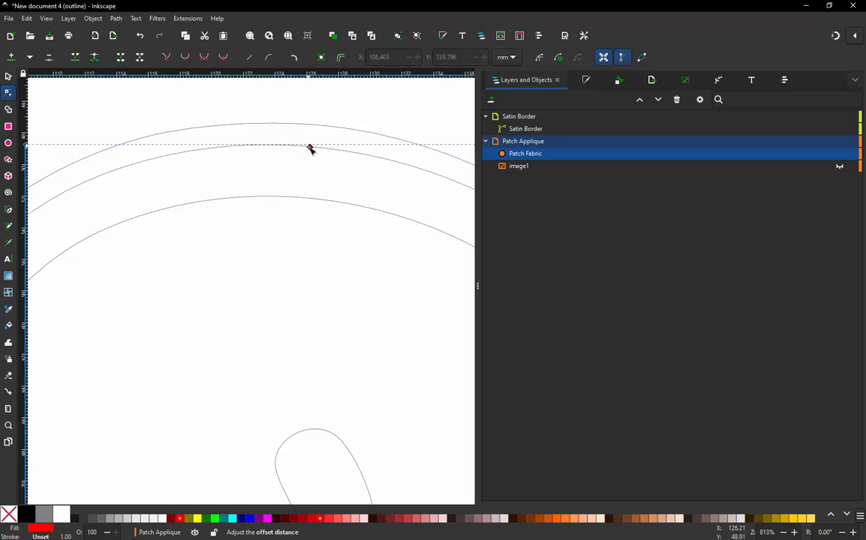
pyautogui.scroll(-3, 234, 163)
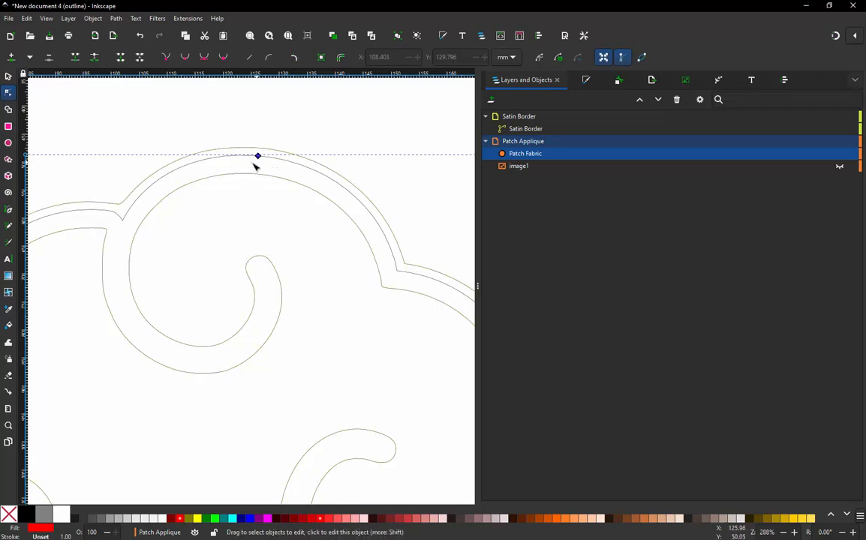
pyautogui.scroll(2, 258, 161)
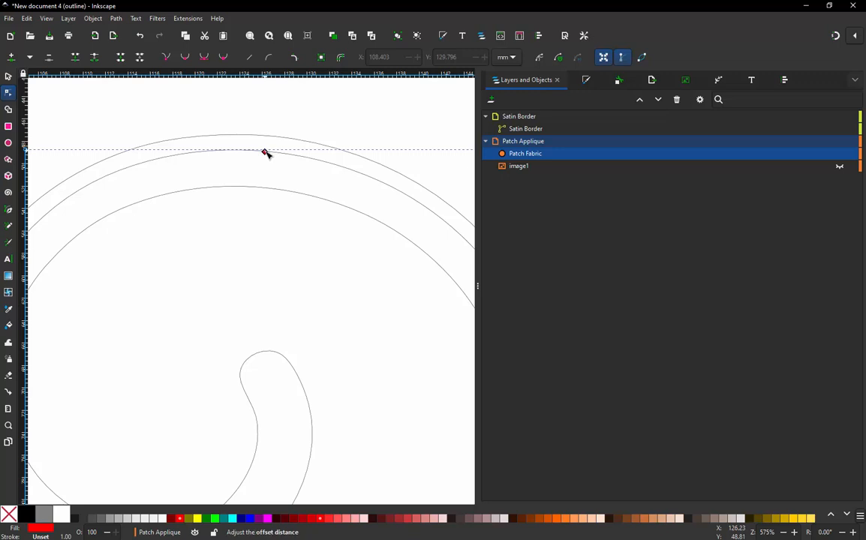
pyautogui.moveTo(267, 152)
pyautogui.mouseDown()
pyautogui.moveTo(264, 163)
pyautogui.moveTo(270, 157)
pyautogui.mouseUp()
pyautogui.scroll(-3, 286, 139)
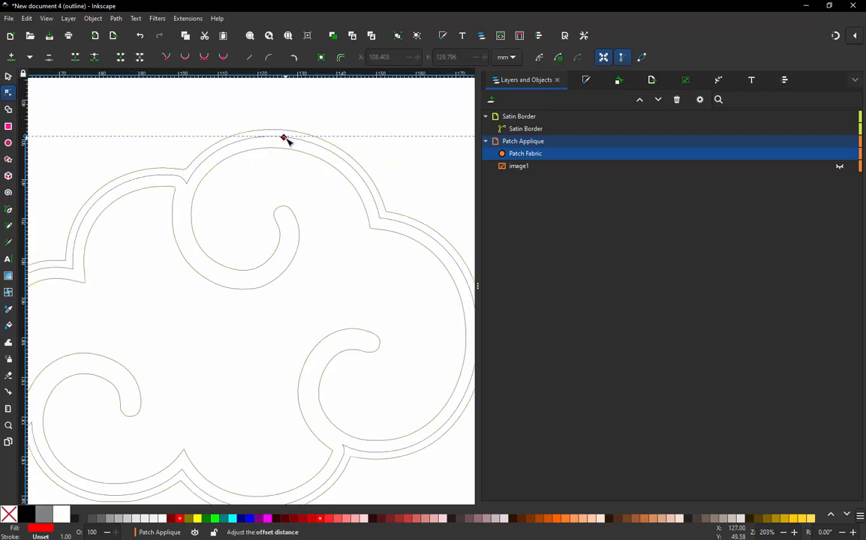
pyautogui.scroll(-1, 284, 239)
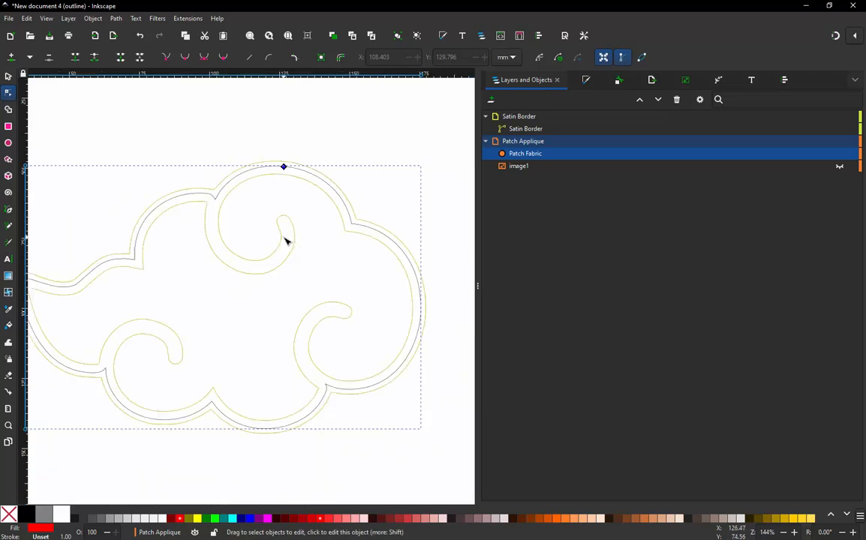
# Convert the offset Patch Fabric object back to a path and deselect it
pyautogui.click(116, 19)
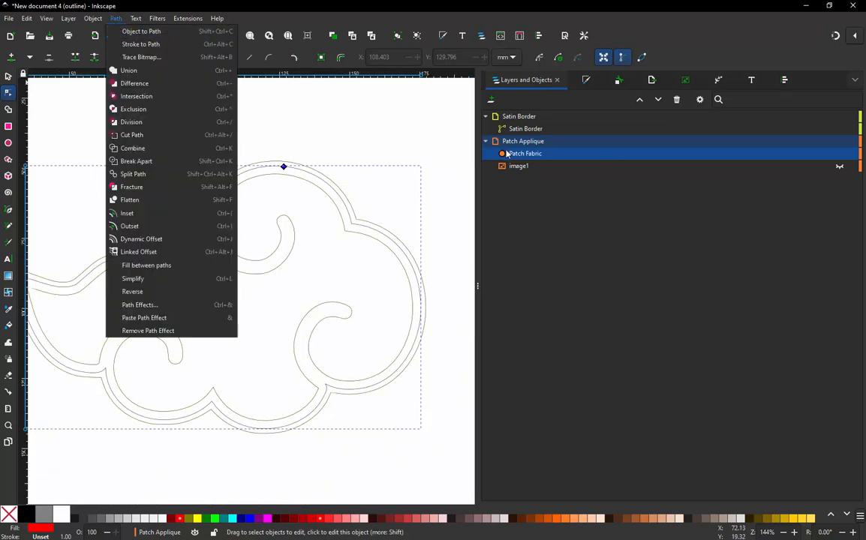
pyautogui.click(146, 32)
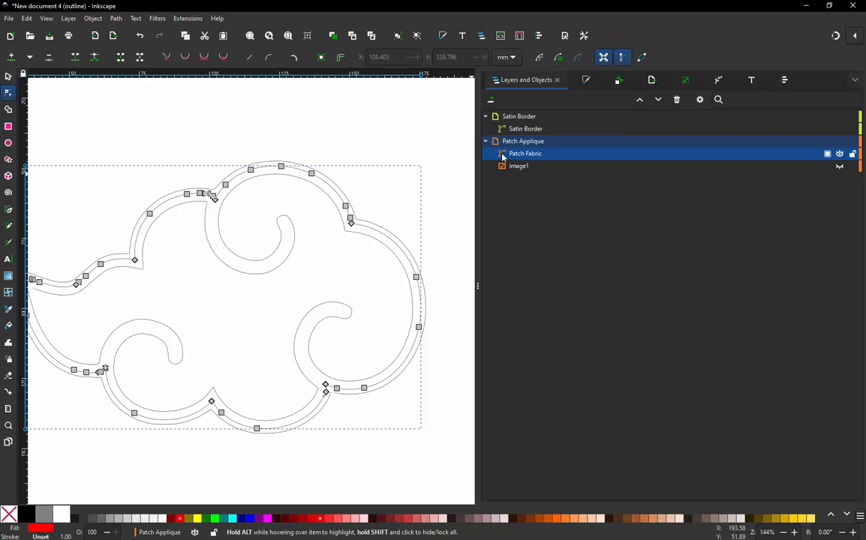
pyautogui.click(398, 144)
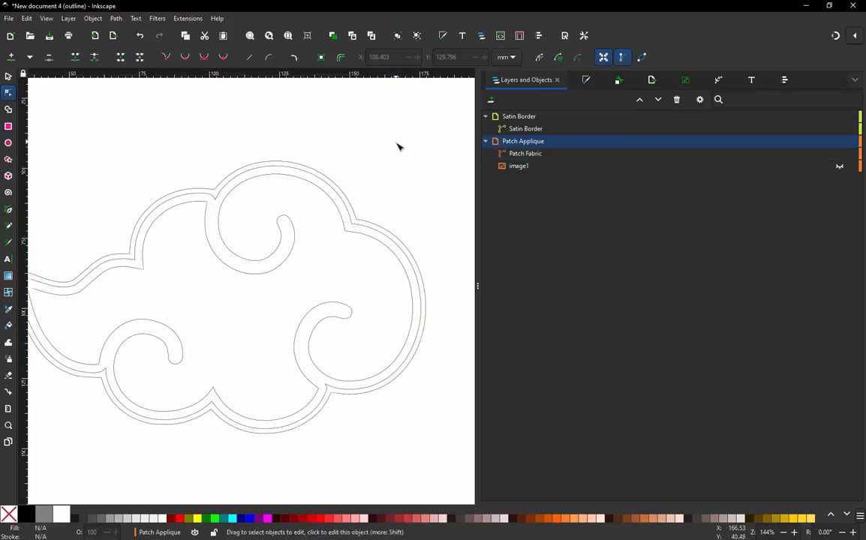
# Select the Patch Fabric path for node editing and examine its nodes around the cloud's left tip
pyautogui.keyDown('ctrl'); pyautogui.scroll(-1, 396, 144); pyautogui.keyUp('ctrl')
pyautogui.keyDown('ctrl'); pyautogui.scroll(1, 286, 144); pyautogui.keyUp('ctrl')
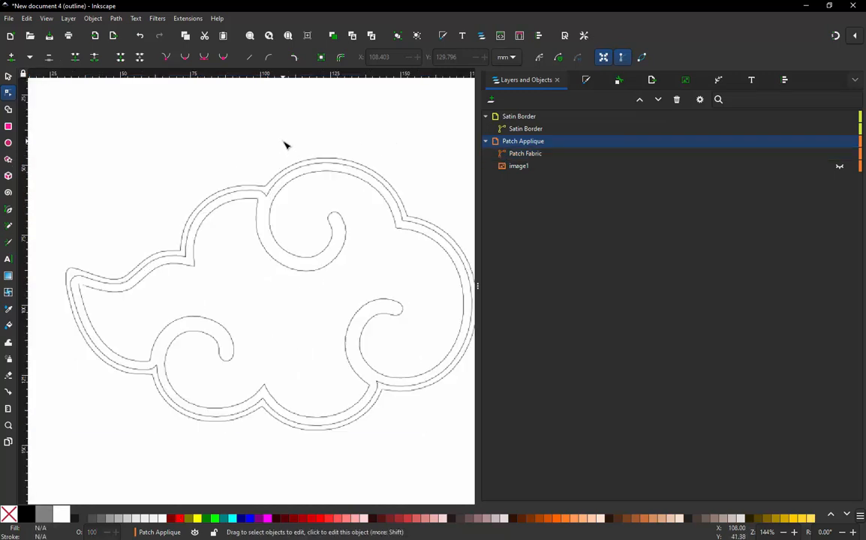
pyautogui.click(340, 427)
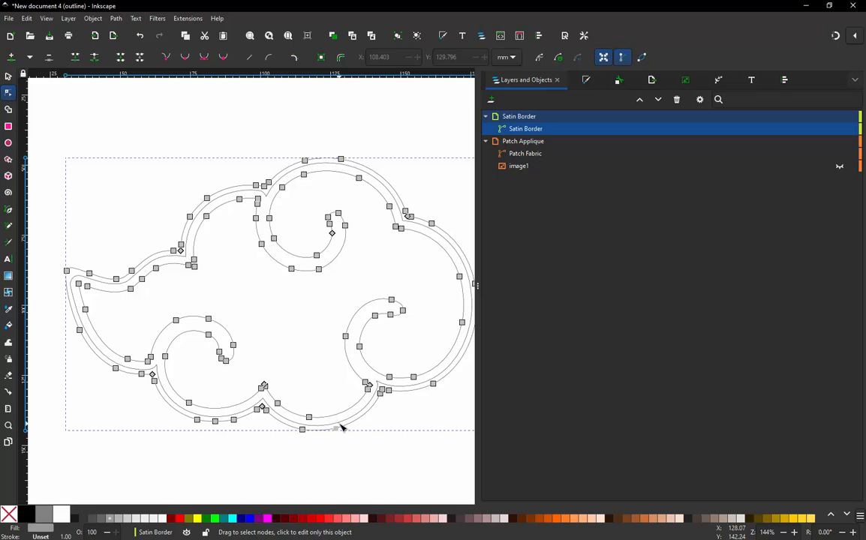
pyautogui.click(342, 426)
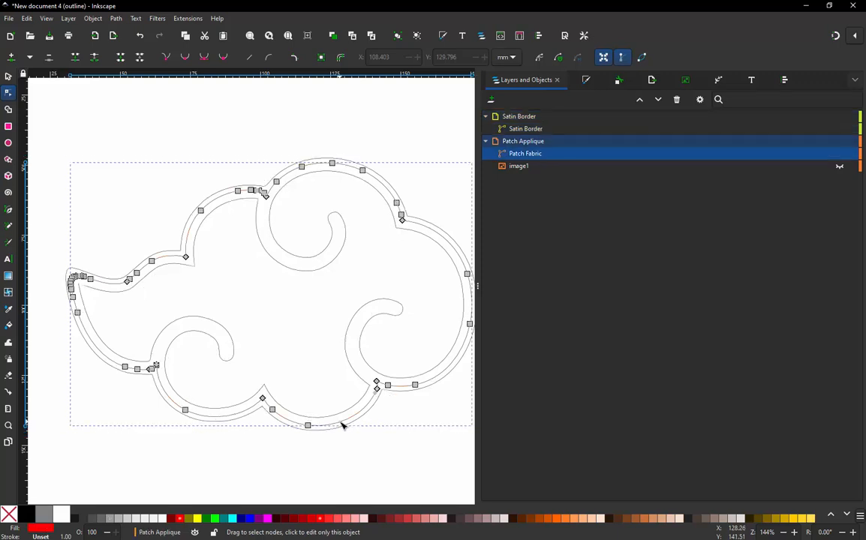
pyautogui.scroll(-1, 270, 313)
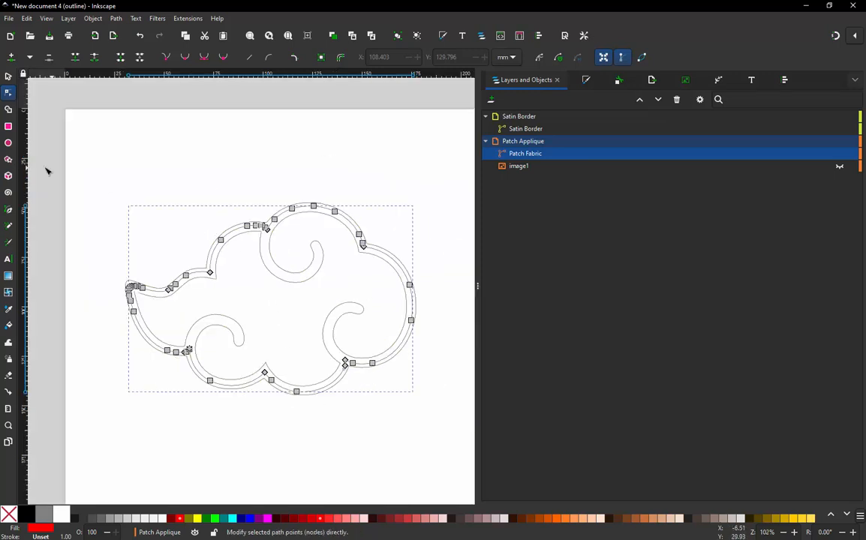
pyautogui.scroll(3, 110, 300)
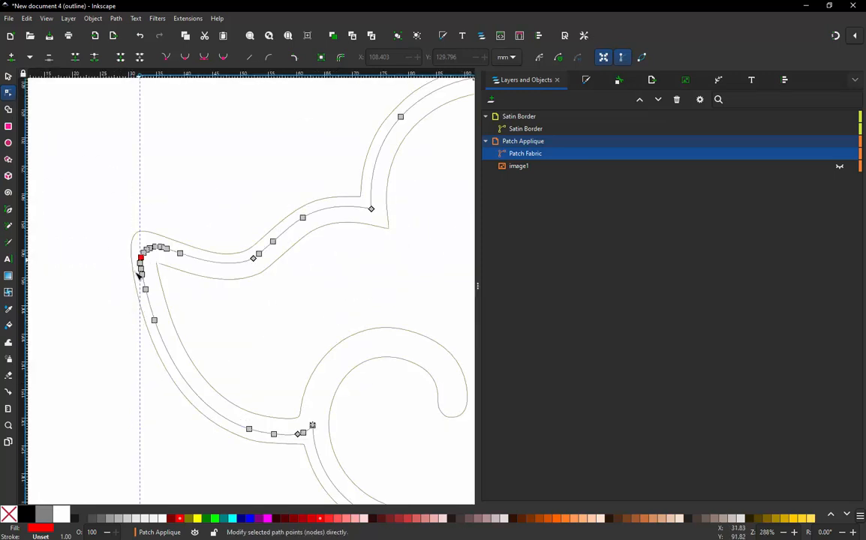
pyautogui.scroll(-3, 132, 277)
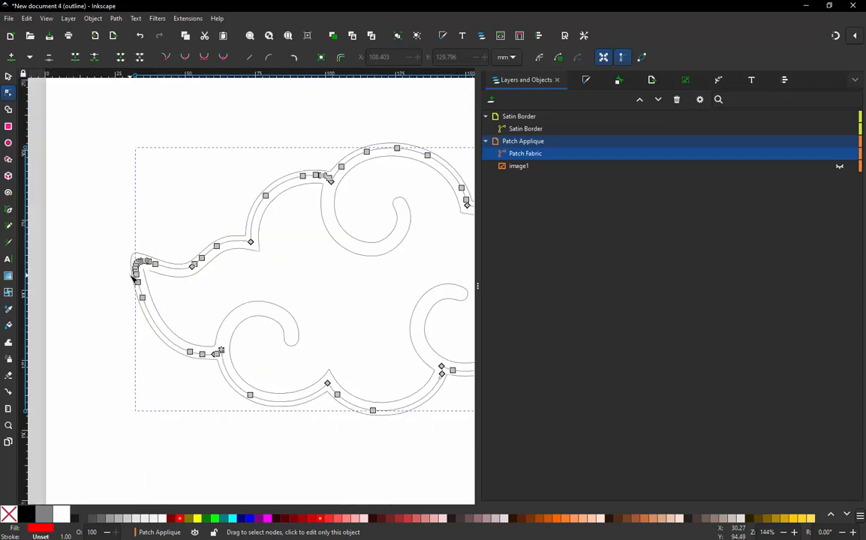
# Try simplifying the Patch Fabric path with all its nodes selected, check the upper-right corner's shape, and undo the simplification
pyautogui.moveTo(107, 173); pyautogui.dragTo(442, 412)
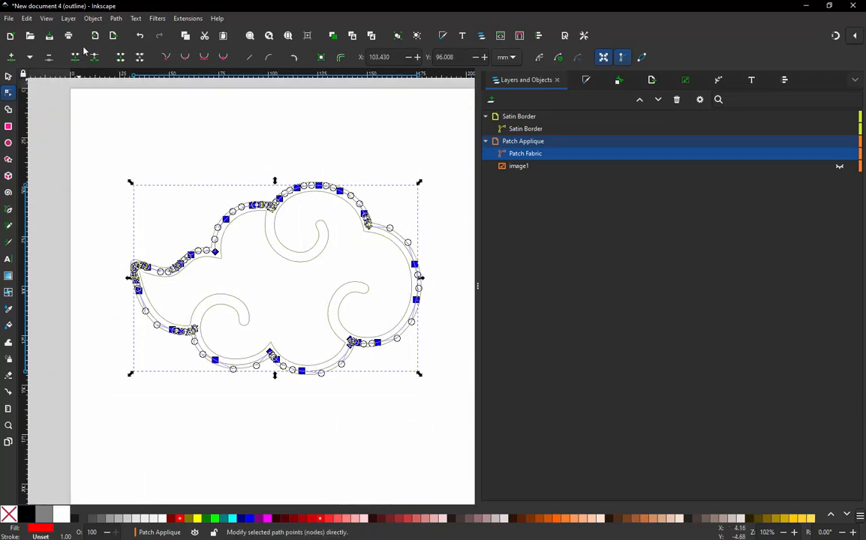
pyautogui.click(117, 18)
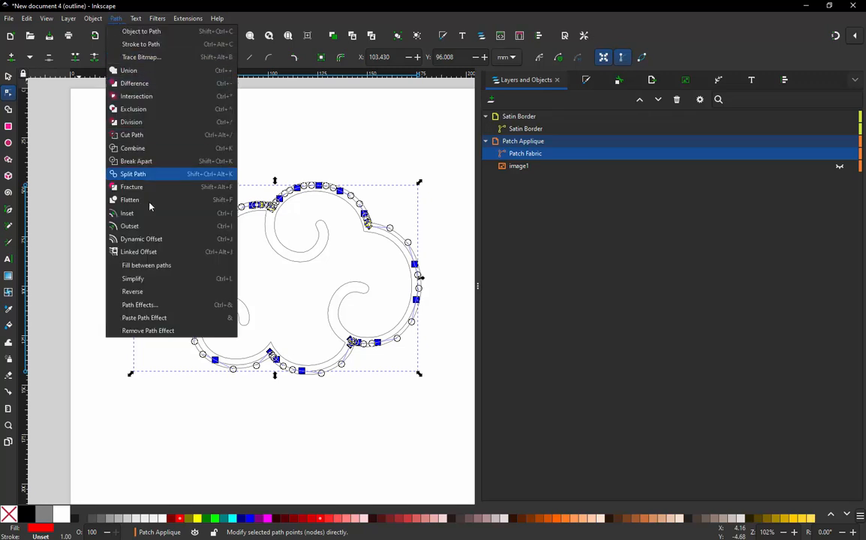
pyautogui.click(142, 278)
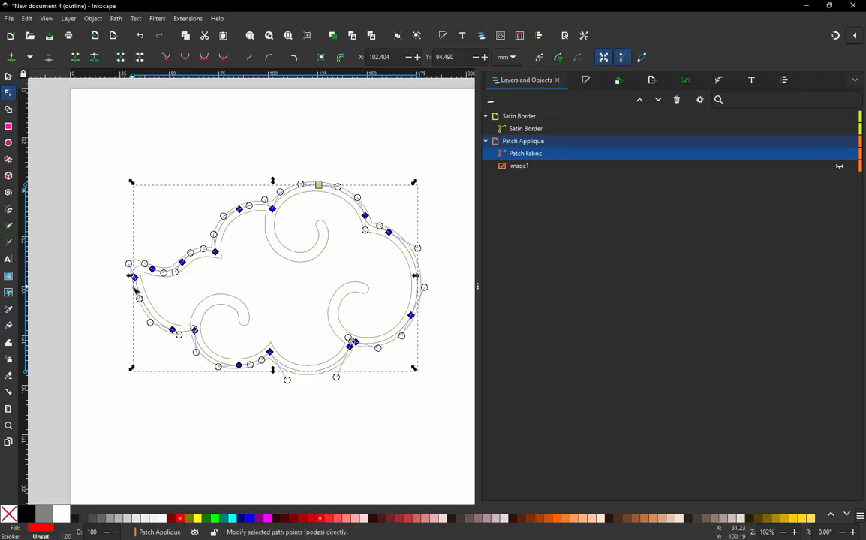
pyautogui.click(370, 147)
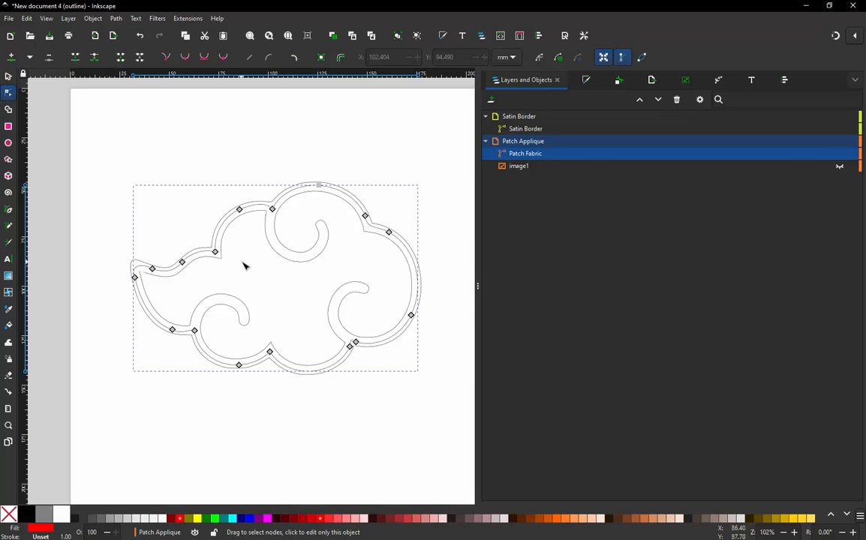
pyautogui.scroll(3, 377, 221)
pyautogui.scroll(2, 380, 221)
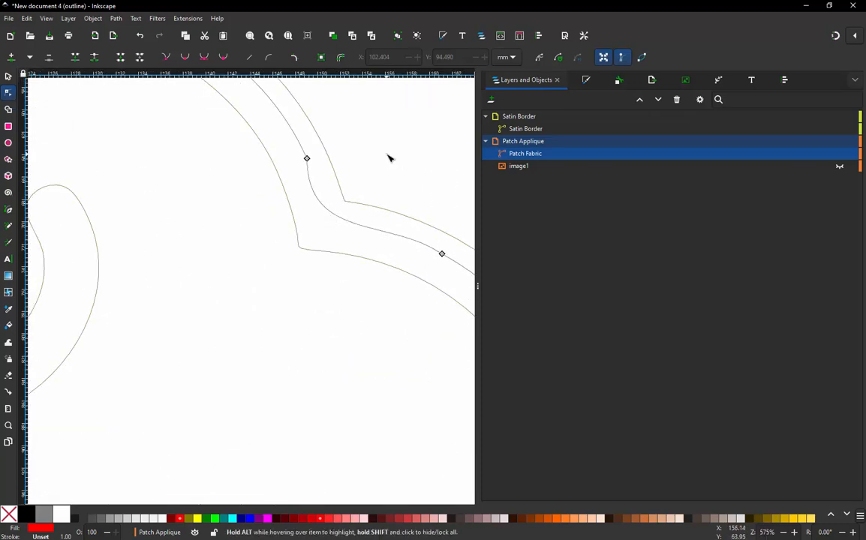
pyautogui.hotkey('ctrl', 'z')
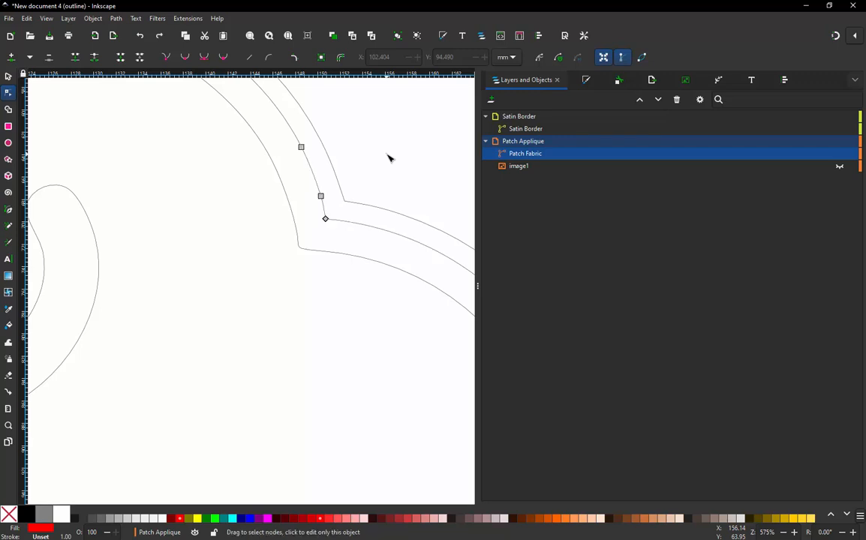
# Examine the Patch Fabric path's nodes at the upper-right corner and around the cloud's left tip
pyautogui.click(322, 197)
pyautogui.click(325, 219)
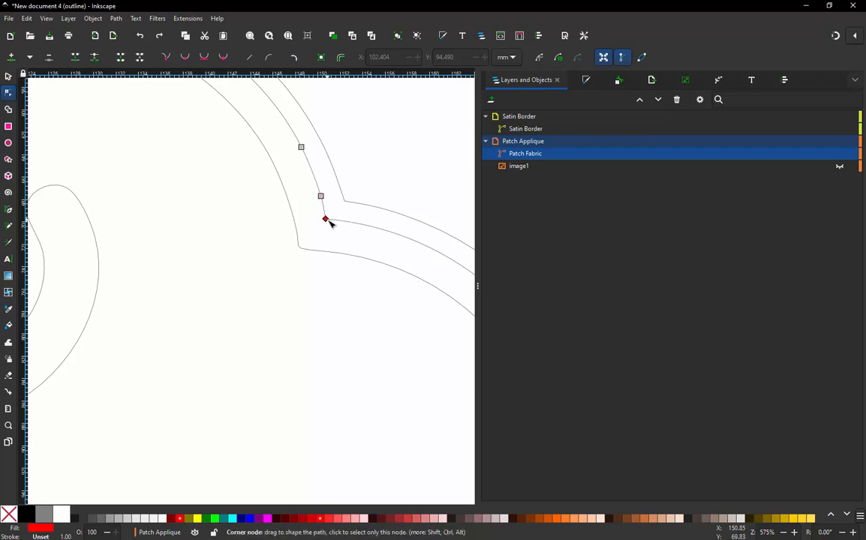
pyautogui.scroll(-3, 295, 290)
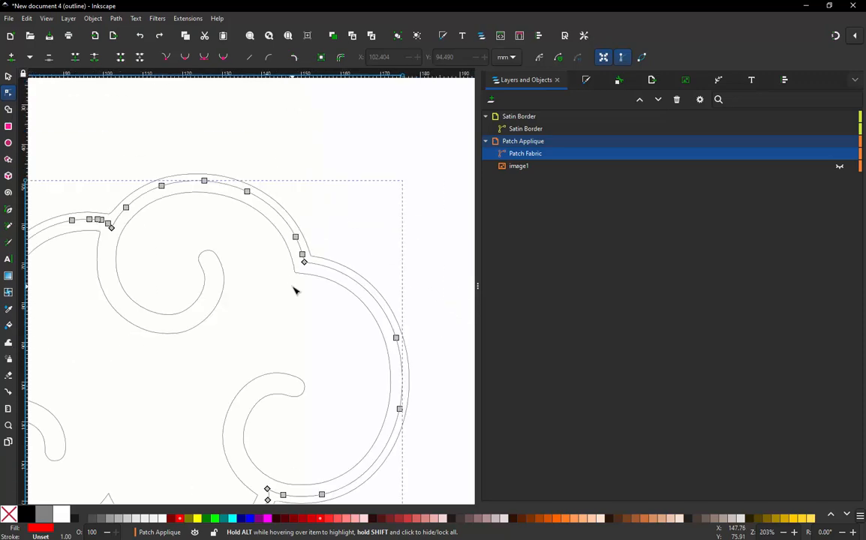
pyautogui.scroll(2, 270, 249)
pyautogui.scroll(-3, 332, 279)
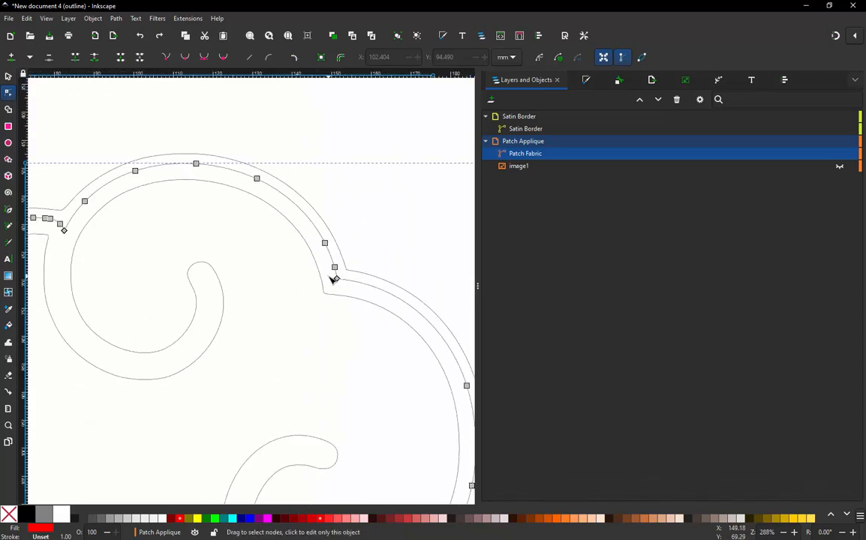
pyautogui.scroll(-2, 315, 278)
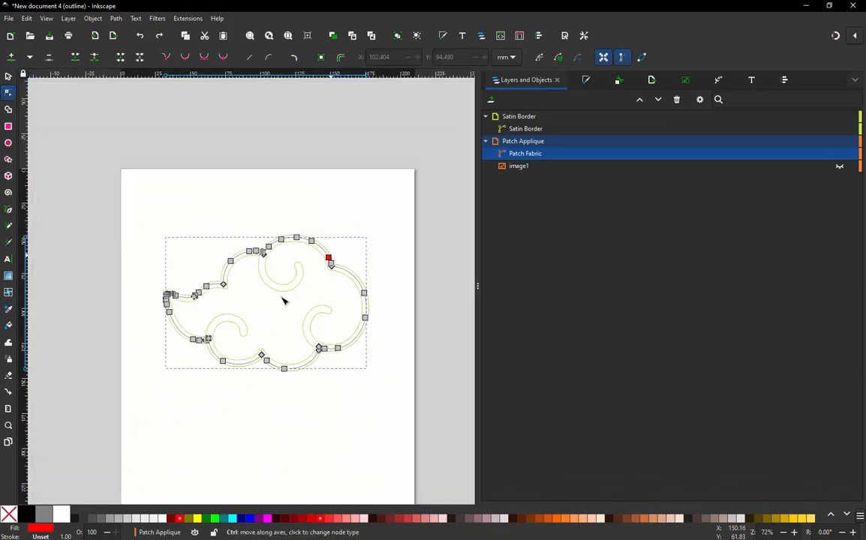
pyautogui.scroll(1, 284, 299)
pyautogui.moveTo(88, 270); pyautogui.dragTo(142, 331)
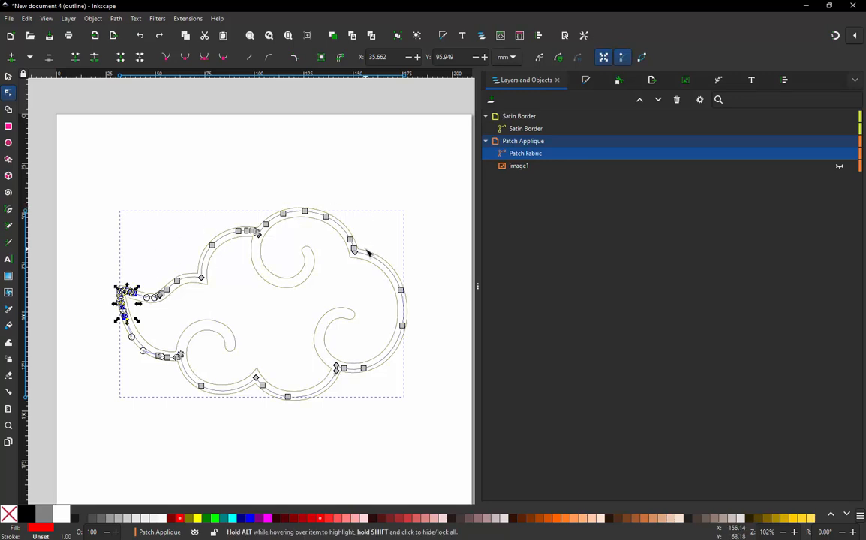
pyautogui.press('Delete')
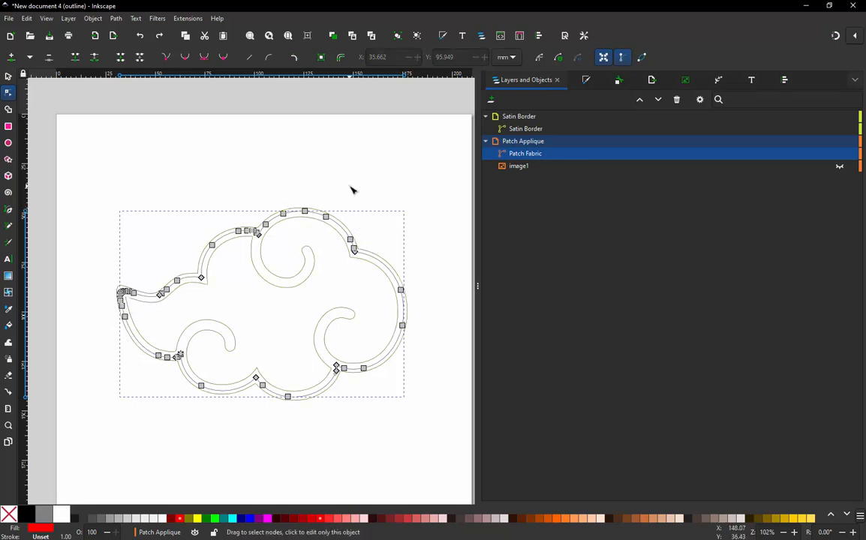
# Deselect the Patch Fabric path and examine its outline against the Satin Border edges around the left tip
pyautogui.click(7, 75)
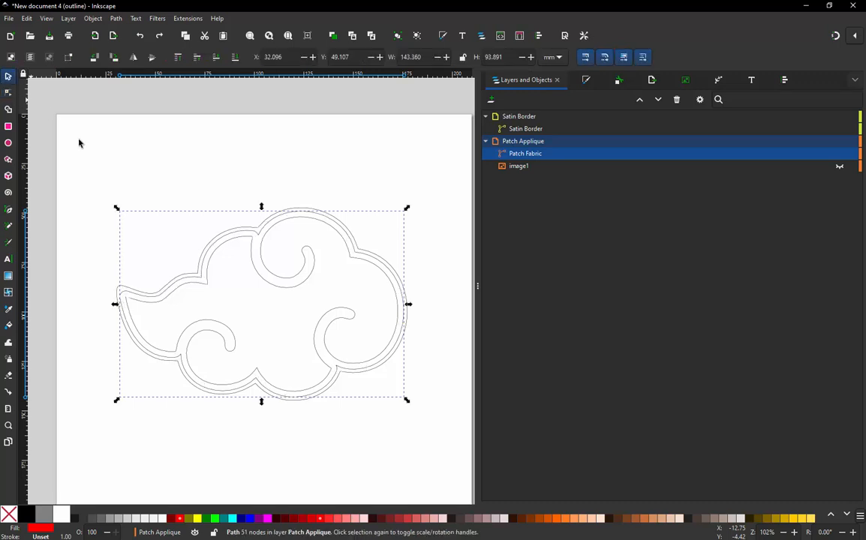
pyautogui.click(148, 180)
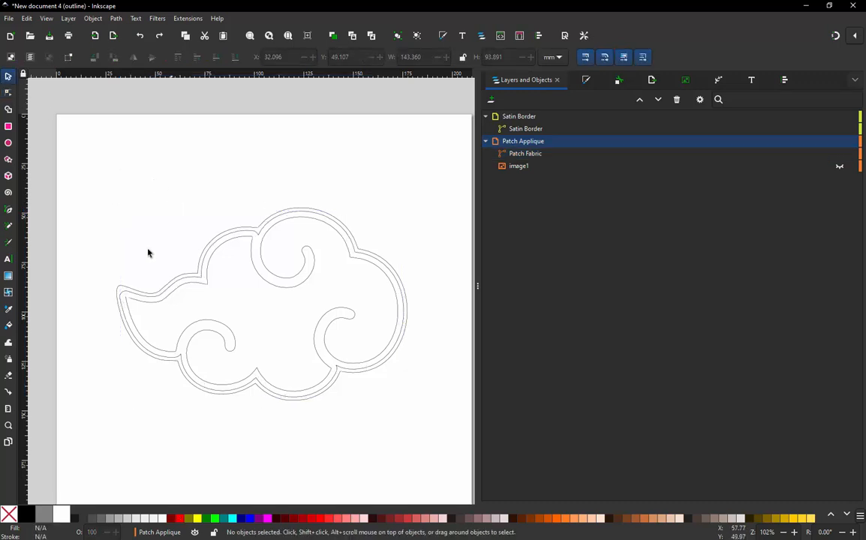
pyautogui.keyDown('ctrl'); pyautogui.scroll(3, 123, 306); pyautogui.keyUp('ctrl')
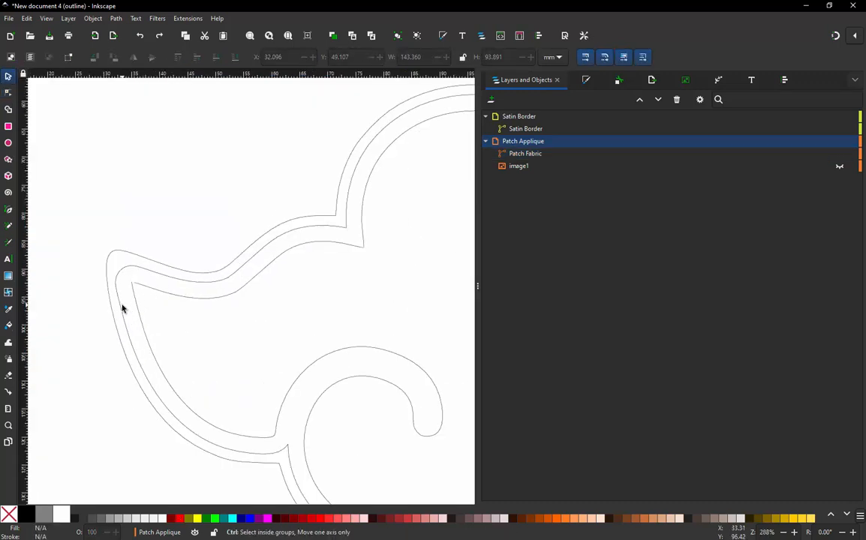
pyautogui.keyDown('ctrl'); pyautogui.scroll(-2, 122, 306); pyautogui.keyUp('ctrl')
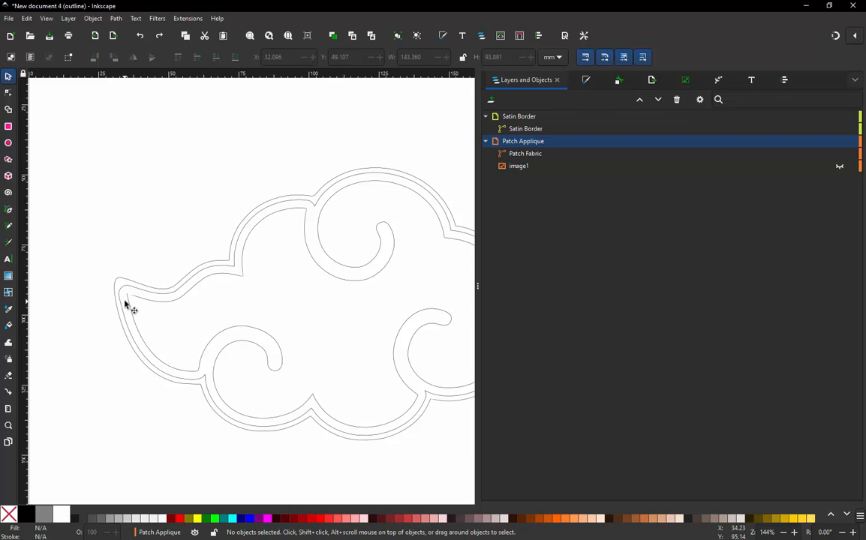
pyautogui.keyDown('ctrl'); pyautogui.scroll(-1, 125, 304); pyautogui.keyUp('ctrl')
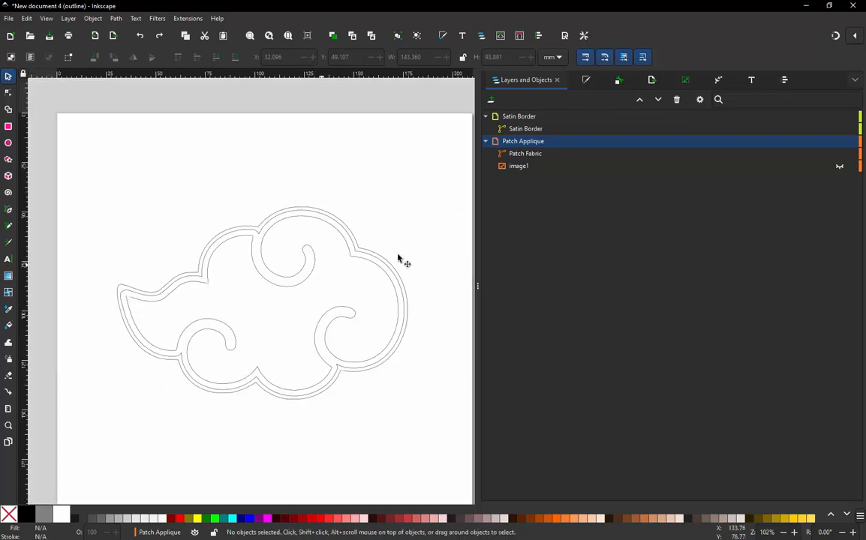
# Reopen the Patch Fabric path for node editing and delete the two smooth nodes just above its upper-right corner
pyautogui.keyDown('ctrl'); pyautogui.scroll(3, 378, 261); pyautogui.keyUp('ctrl')
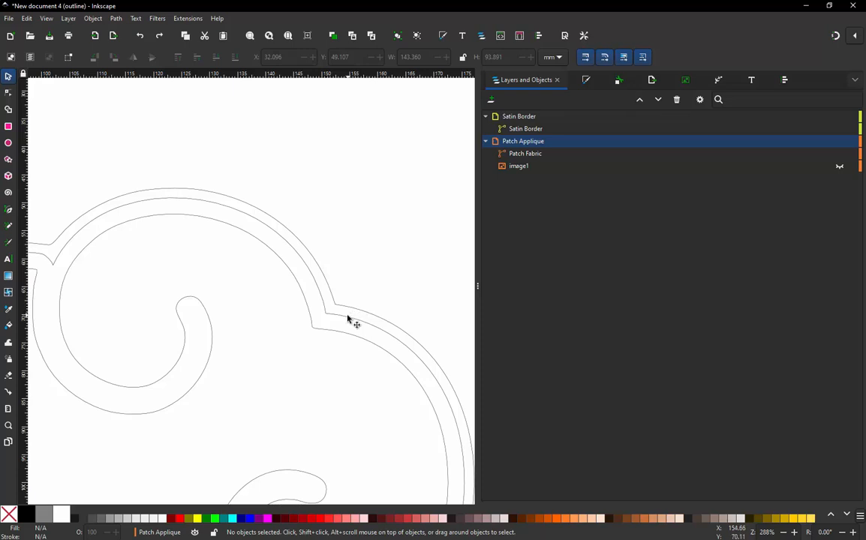
pyautogui.click(345, 320)
pyautogui.press('n')
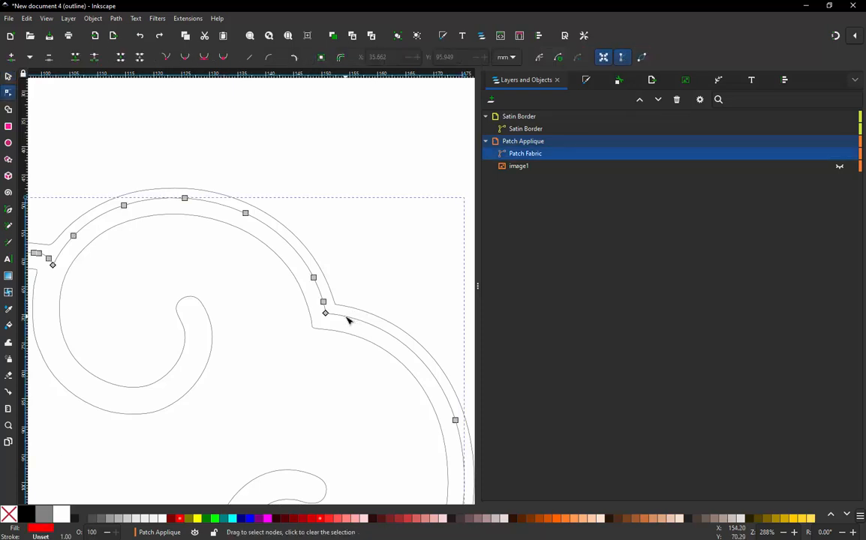
pyautogui.click(324, 302)
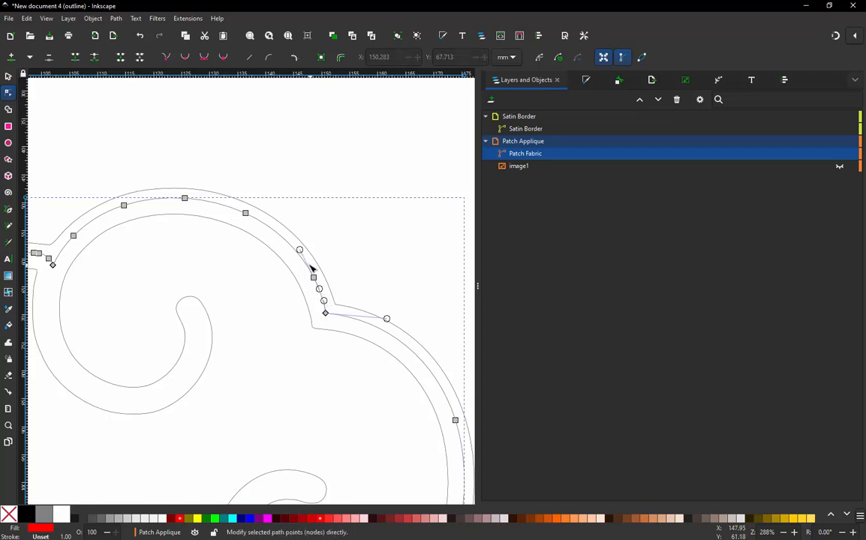
pyautogui.click(338, 271)
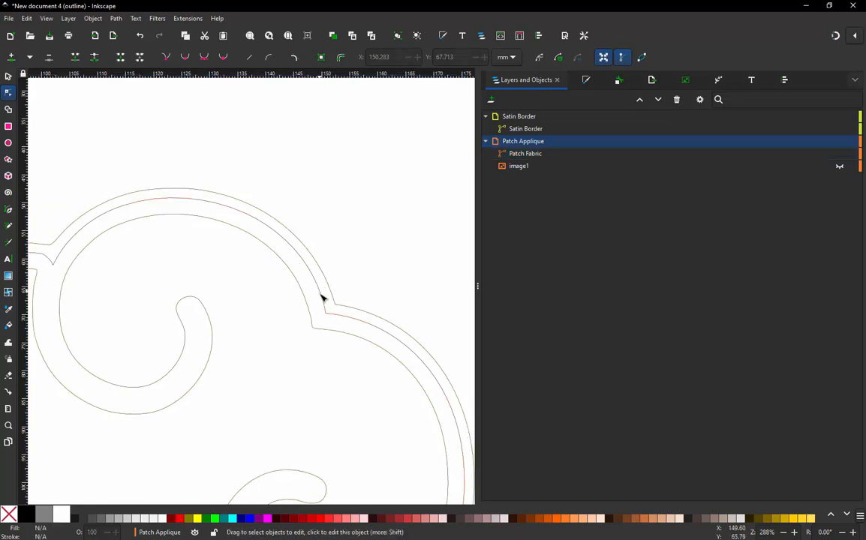
pyautogui.click(323, 302)
pyautogui.click(314, 279)
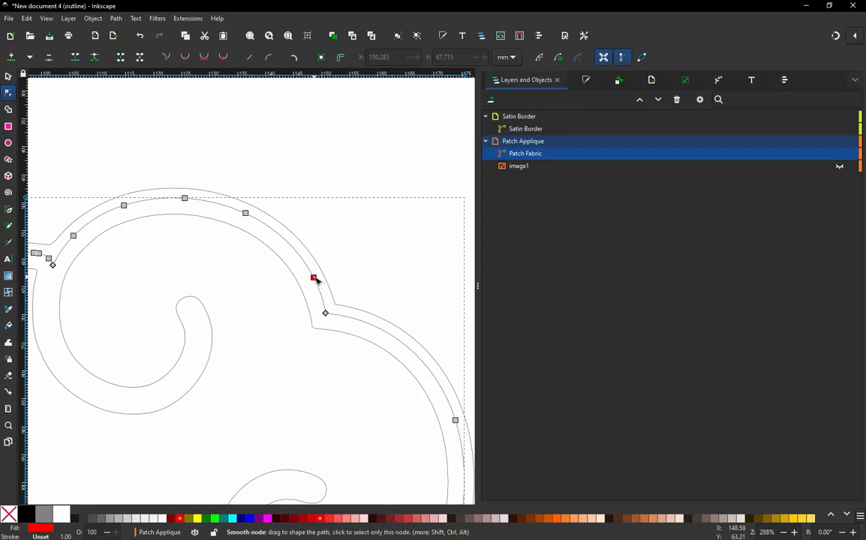
pyautogui.press('Delete')
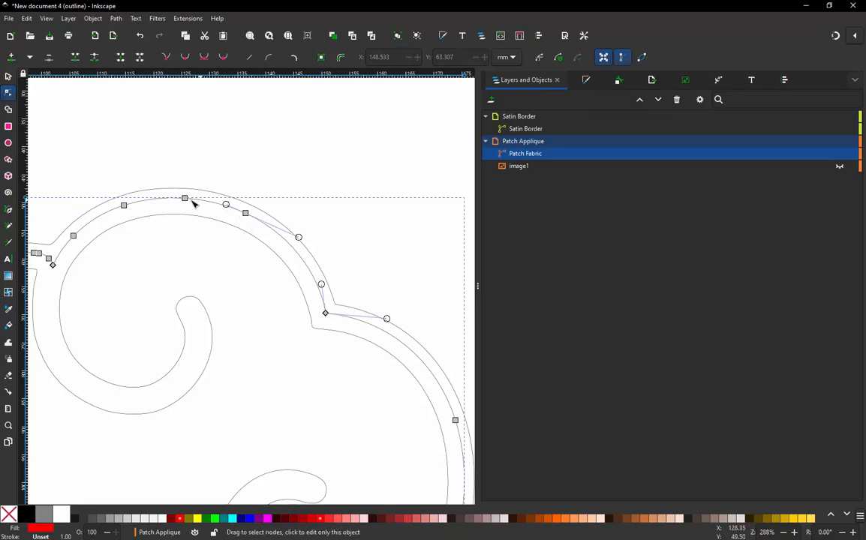
# Delete three surplus smooth nodes along the crest and left side of the Patch Fabric's top lobe
pyautogui.click(185, 198)
pyautogui.press('Delete')
pyautogui.click(124, 205)
pyautogui.press('Delete')
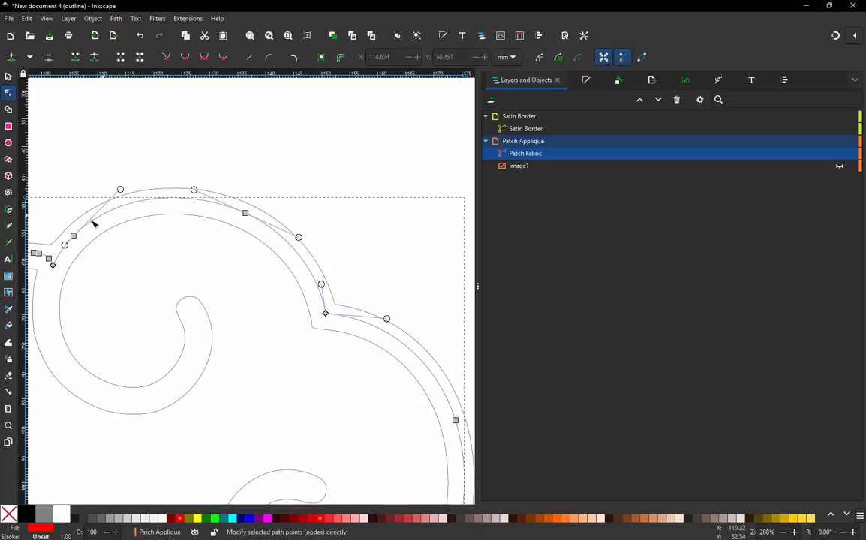
pyautogui.click(73, 235)
pyautogui.press('Delete')
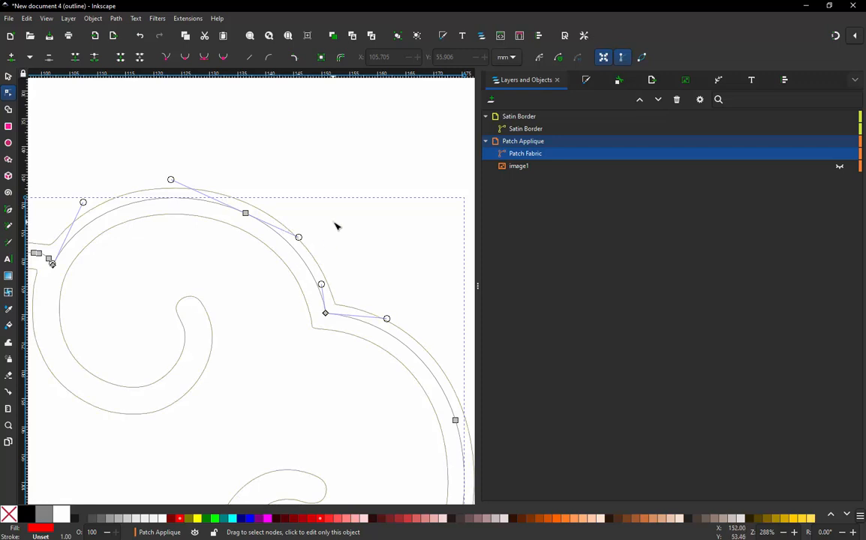
# Delete the surplus Patch Fabric nodes at the lower-right notch and the smooth node just right of the bottom-centre cusp
pyautogui.scroll(-2, 336, 226)
pyautogui.scroll(1, 375, 427)
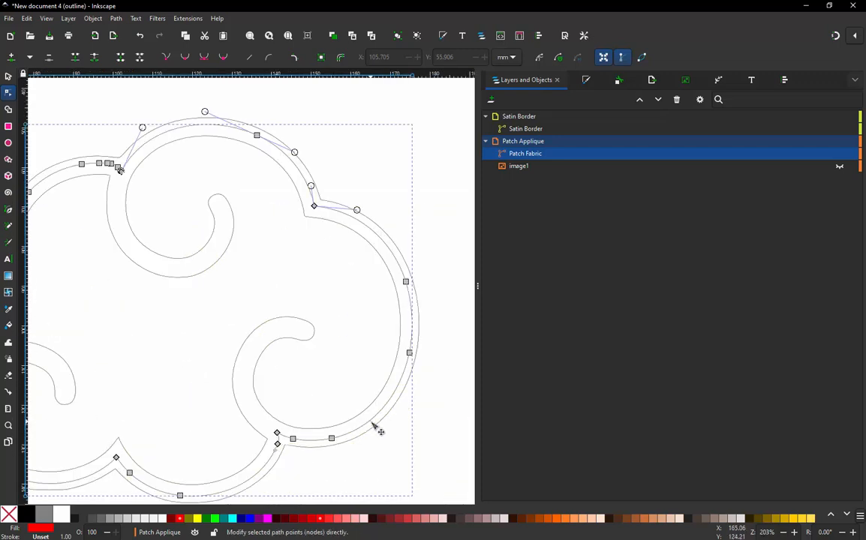
pyautogui.click(293, 440)
pyautogui.press('Delete')
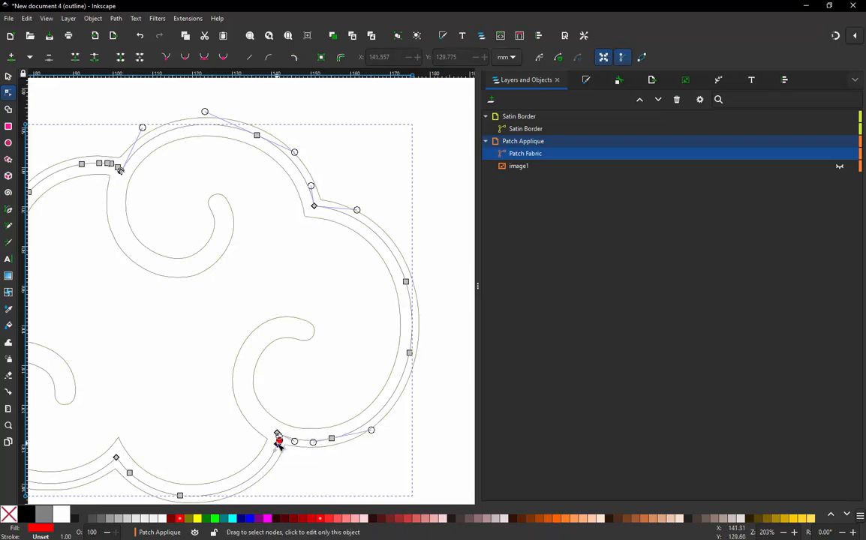
pyautogui.scroll(-1, 282, 422)
pyautogui.scroll(1, 118, 458)
pyautogui.click(130, 473)
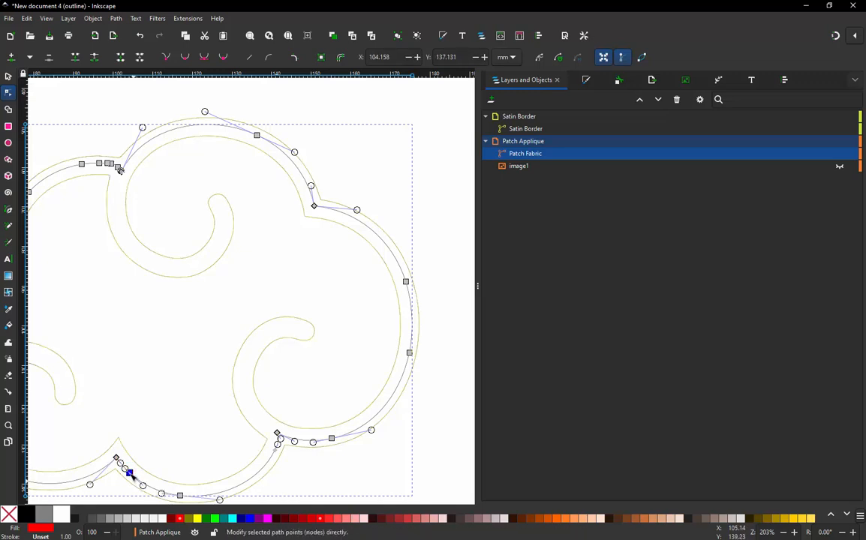
pyautogui.press('Delete')
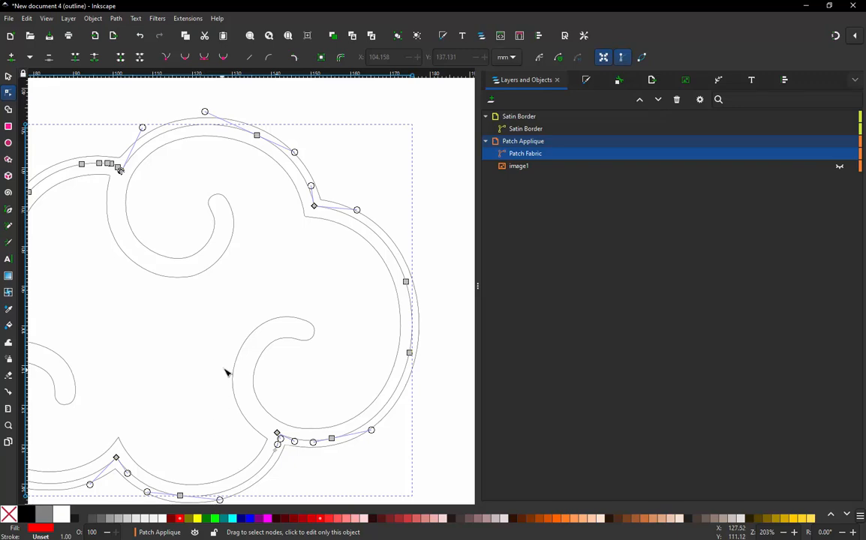
# Delete the three surplus nodes left of the Patch Fabric's lower-left notch and adjust the notch's curve handle to follow the border
pyautogui.scroll(-3, 225, 372)
pyautogui.scroll(2, 174, 424)
pyautogui.scroll(4, 174, 424)
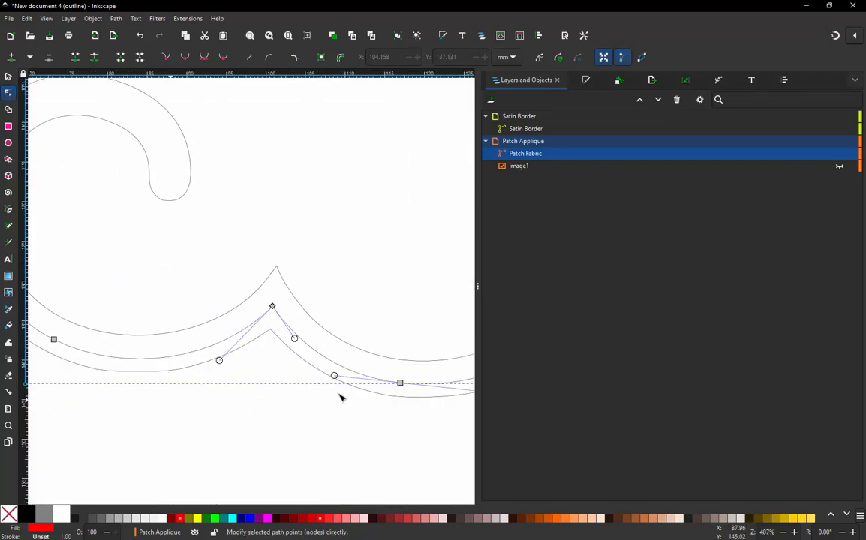
pyautogui.scroll(-2, 343, 367)
pyautogui.scroll(3, 218, 343)
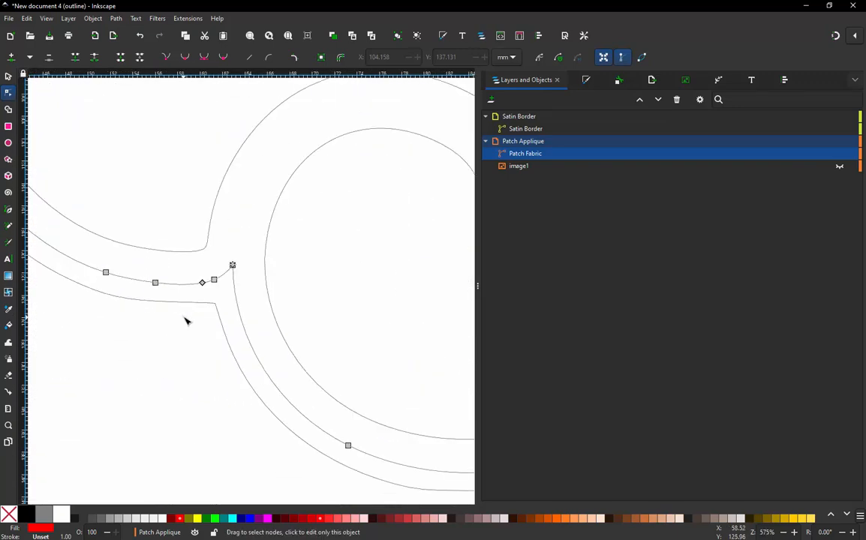
pyautogui.scroll(1, 184, 280)
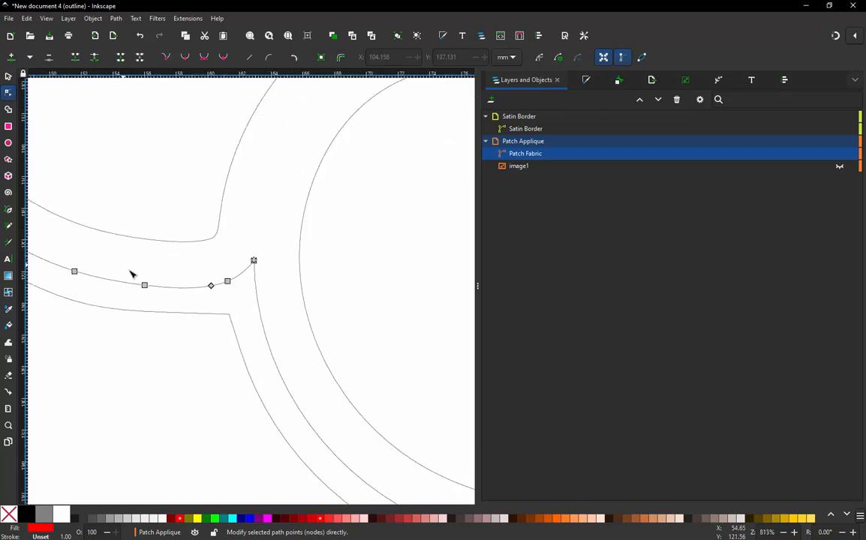
pyautogui.moveTo(122, 266); pyautogui.dragTo(242, 318)
pyautogui.press('Delete')
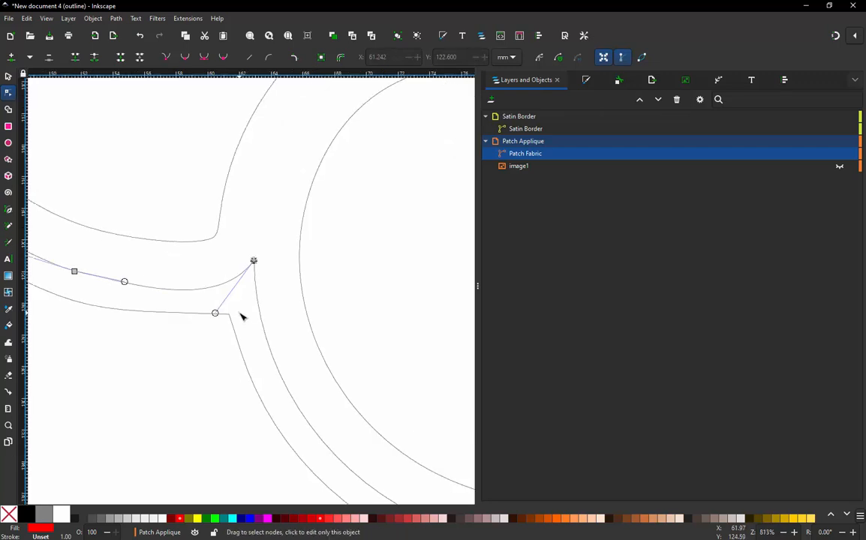
pyautogui.moveTo(215, 315); pyautogui.dragTo(209, 294)
pyautogui.scroll(-2, 247, 333)
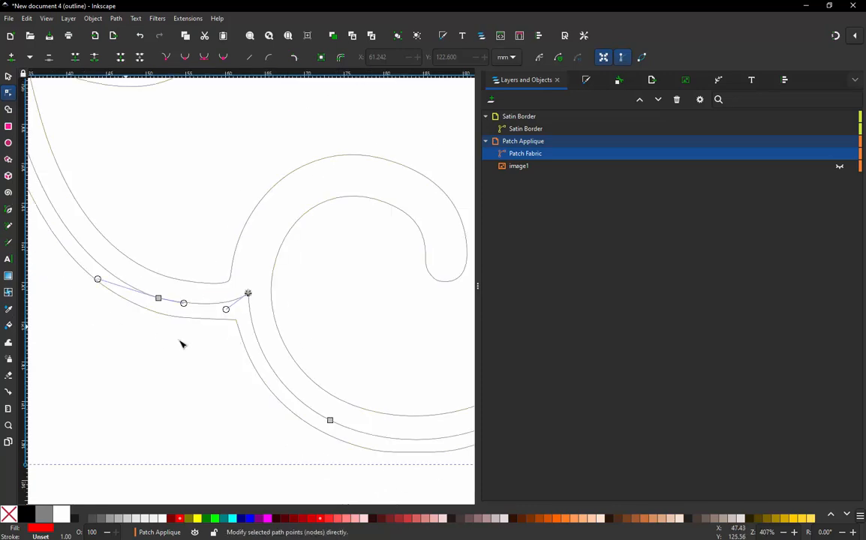
# Examine the clustered nodes around the Patch Fabric's left tip and select the corner node where the upper-left lobe begins
pyautogui.scroll(-2, 239, 347)
pyautogui.scroll(1, 119, 205)
pyautogui.scroll(3, 121, 205)
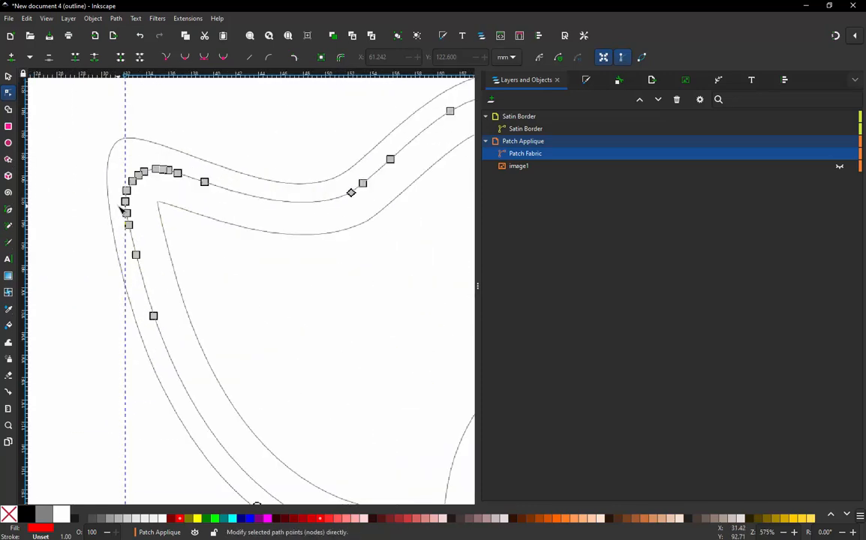
pyautogui.scroll(1, 165, 184)
pyautogui.scroll(-3, 164, 184)
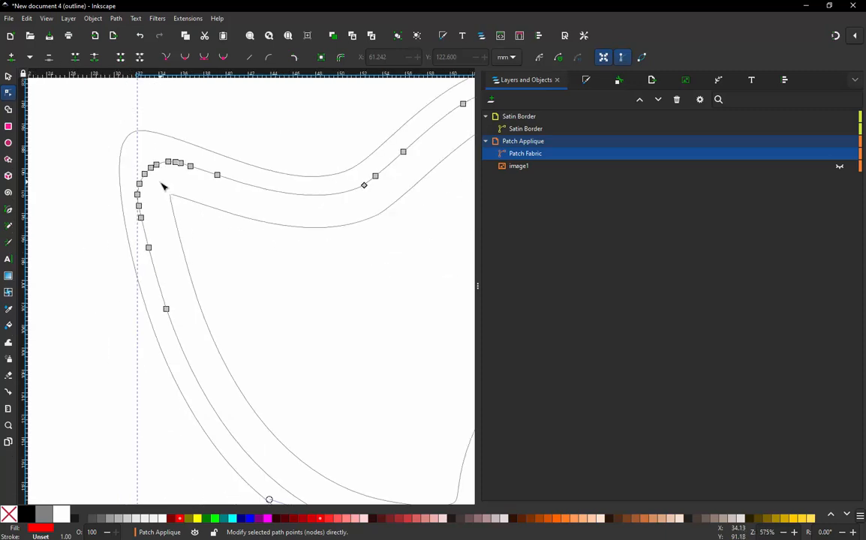
pyautogui.scroll(-2, 164, 188)
pyautogui.scroll(2, 167, 189)
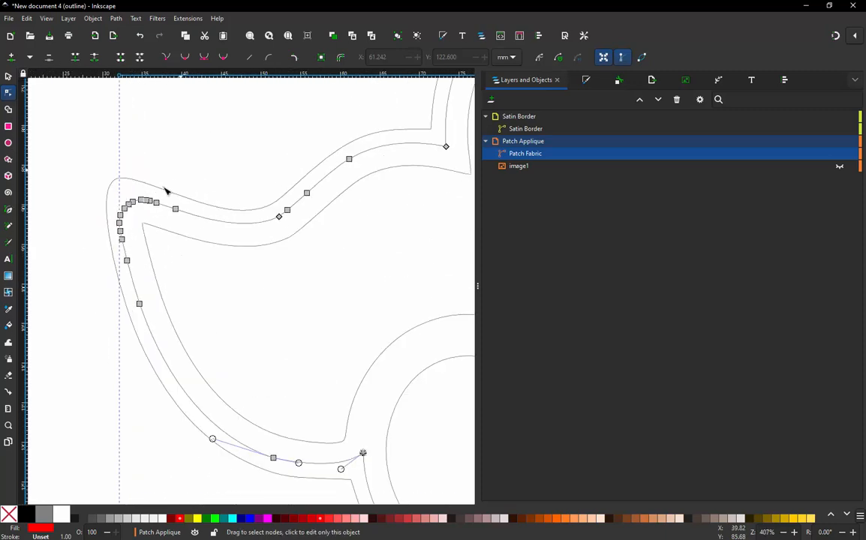
pyautogui.scroll(-1, 153, 195)
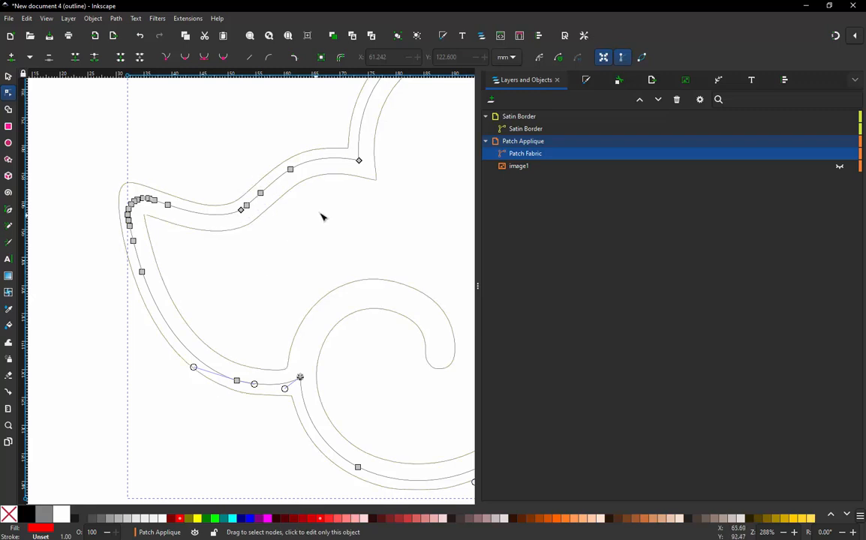
pyautogui.click(359, 160)
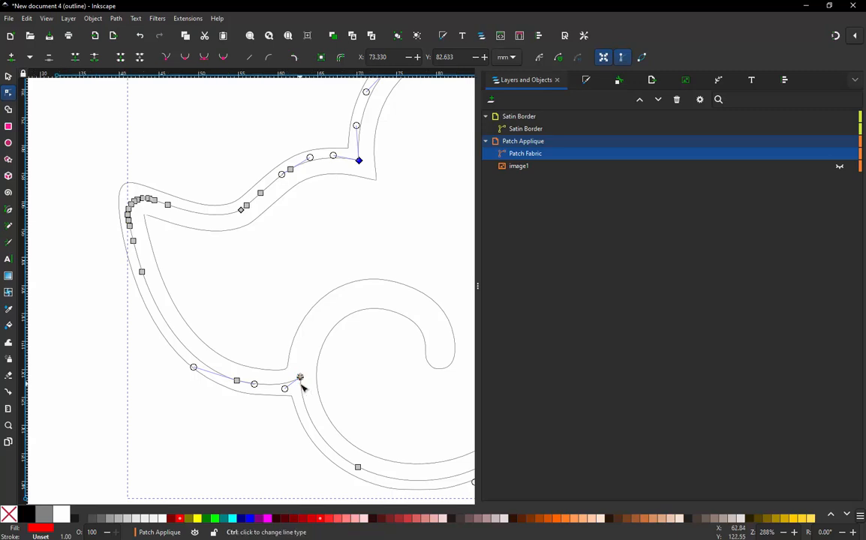
# Delete the surplus smooth nodes crowded beside the Patch Fabric's lower-left notch, keeping its corner node
pyautogui.scroll(3, 301, 382)
pyautogui.scroll(2, 301, 382)
pyautogui.scroll(-1, 332, 219)
pyautogui.scroll(-1, 315, 348)
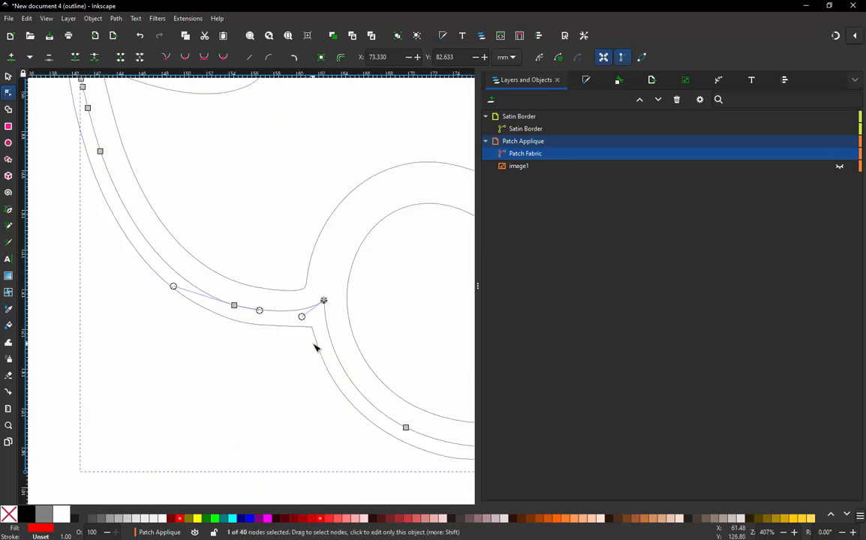
pyautogui.scroll(9, 343, 240)
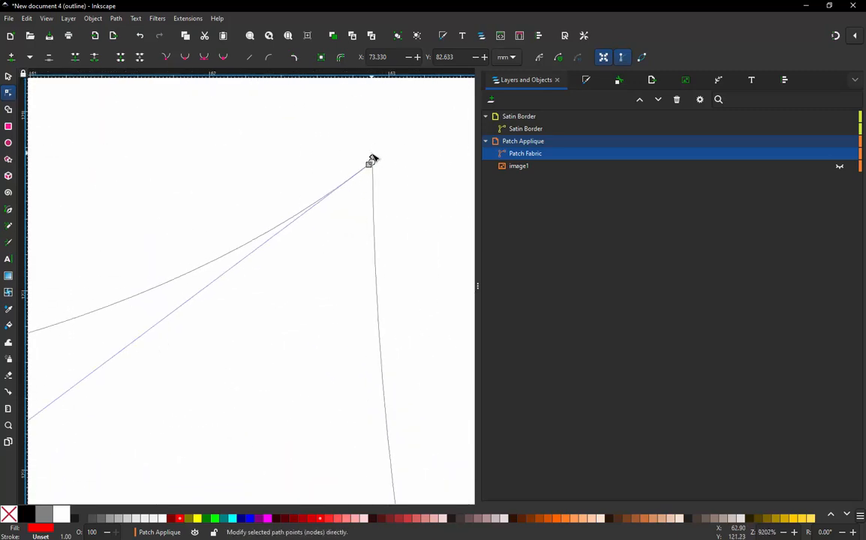
pyautogui.scroll(3, 375, 159)
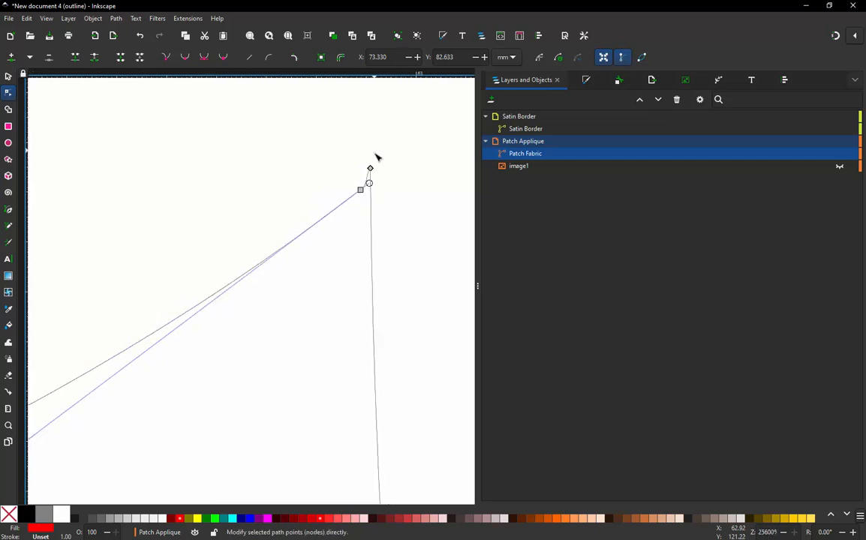
pyautogui.click(360, 190)
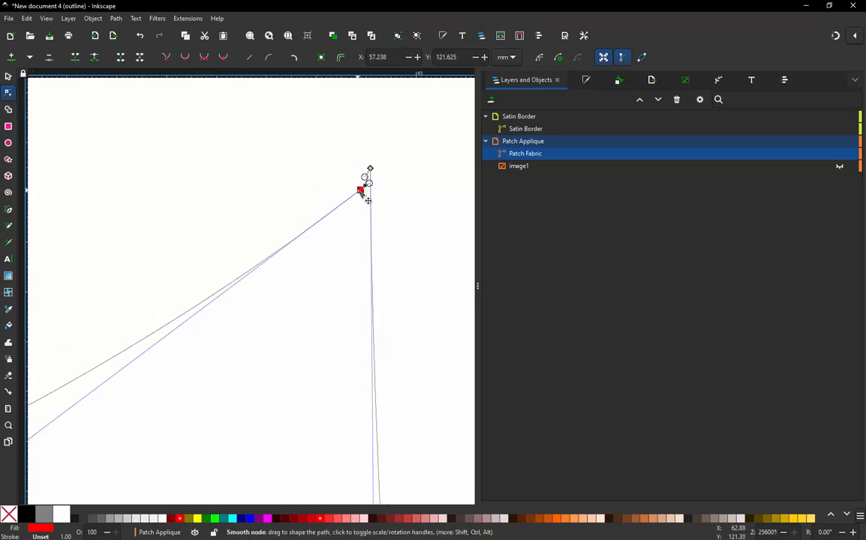
pyautogui.moveTo(360, 191); pyautogui.dragTo(370, 169)
pyautogui.keyDown('ctrl'); pyautogui.click(371, 169); pyautogui.keyUp('ctrl')
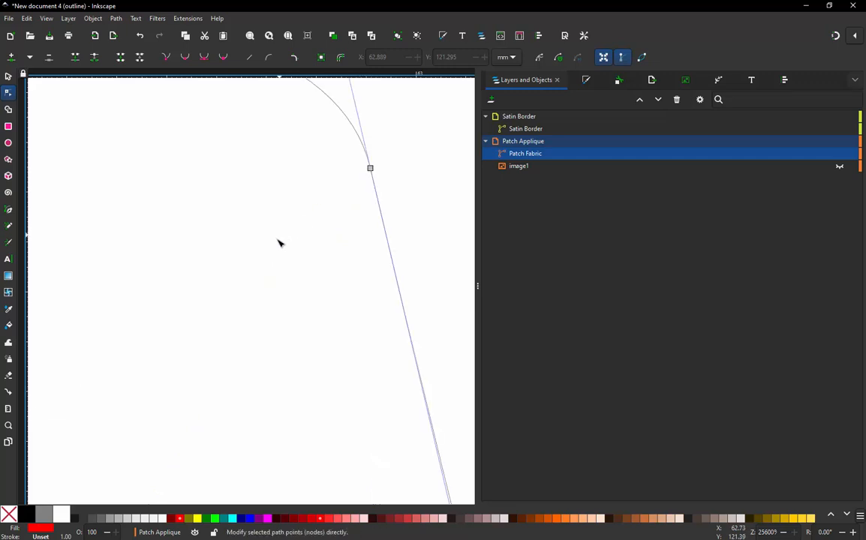
pyautogui.hotkey('ctrl', 'z')
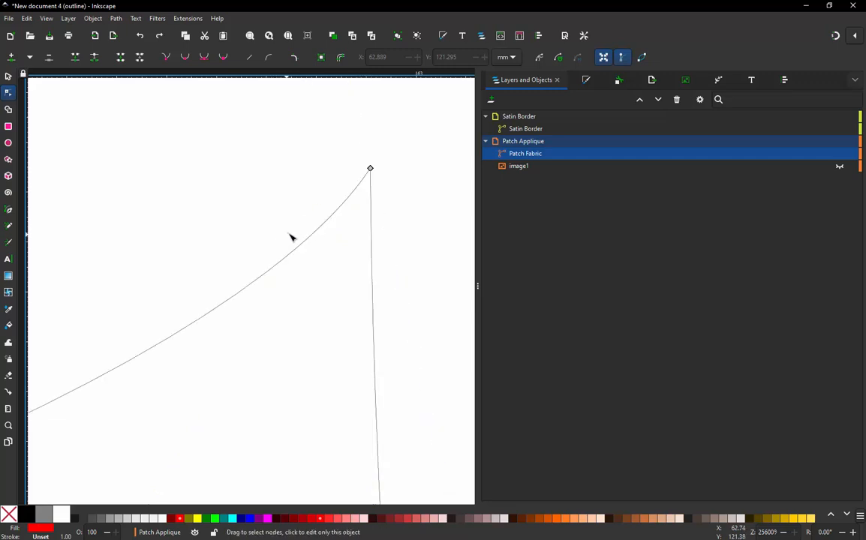
# Break the Patch Fabric path at the lower-left notch's corner node and the corner node where the upper-left lobe begins
pyautogui.click(370, 170)
pyautogui.scroll(-3, 319, 286)
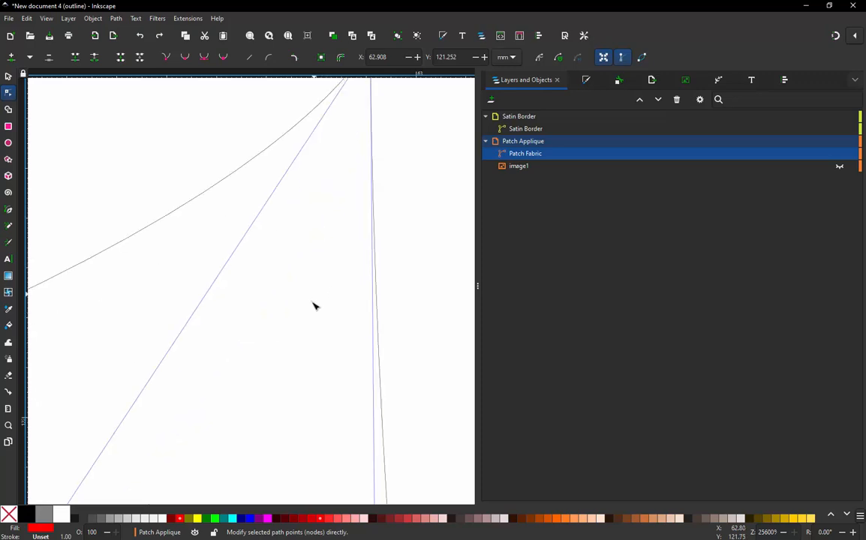
pyautogui.scroll(-2, 308, 323)
pyautogui.scroll(-9, 306, 331)
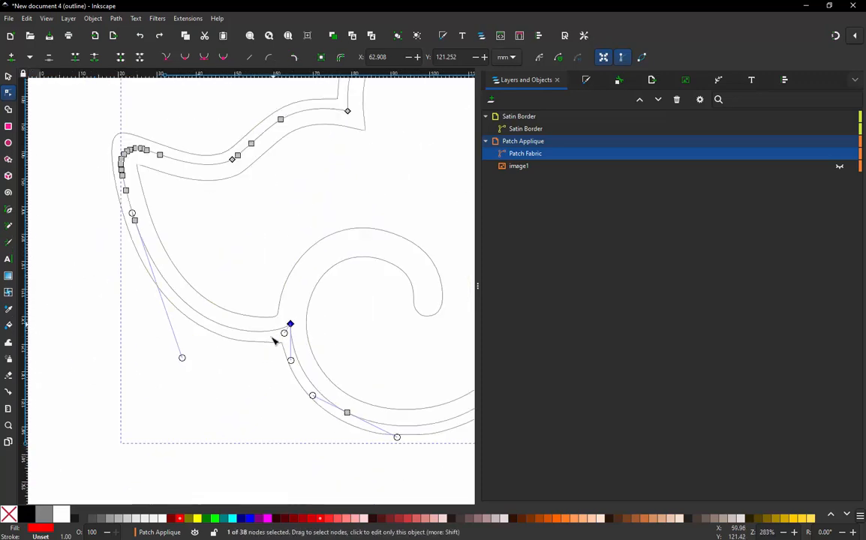
pyautogui.scroll(2, 284, 232)
pyautogui.keyDown('shift'); pyautogui.click(363, 210); pyautogui.keyUp('shift')
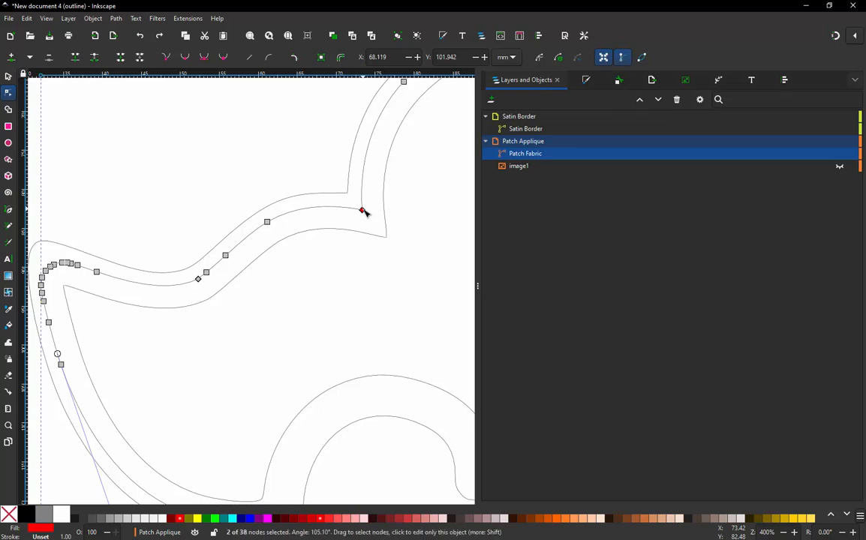
pyautogui.click(94, 60)
pyautogui.click(262, 196)
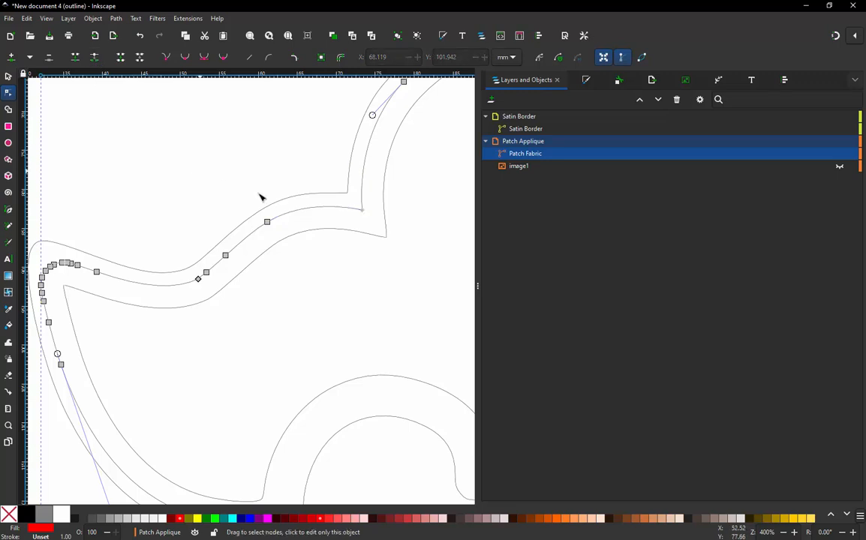
pyautogui.click(342, 211)
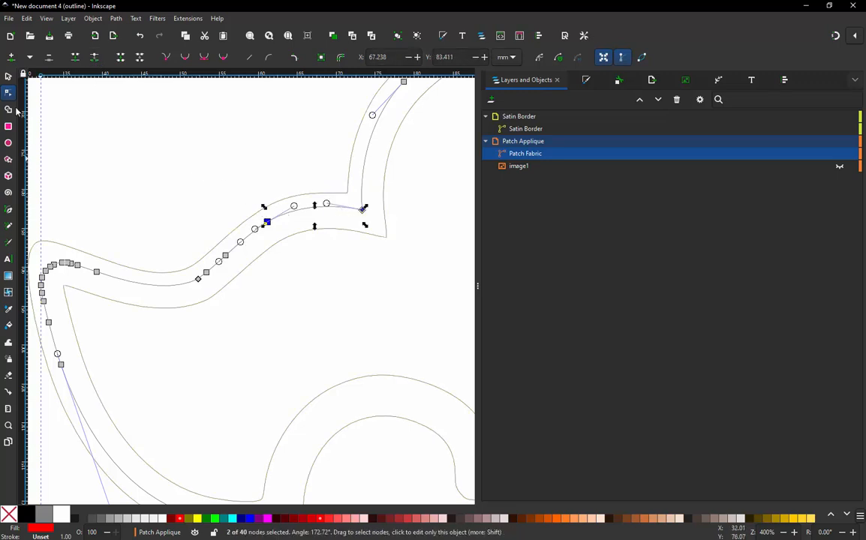
# Try to move part of the broken Patch Fabric outline away from the cloud, and undo the move
pyautogui.click(8, 76)
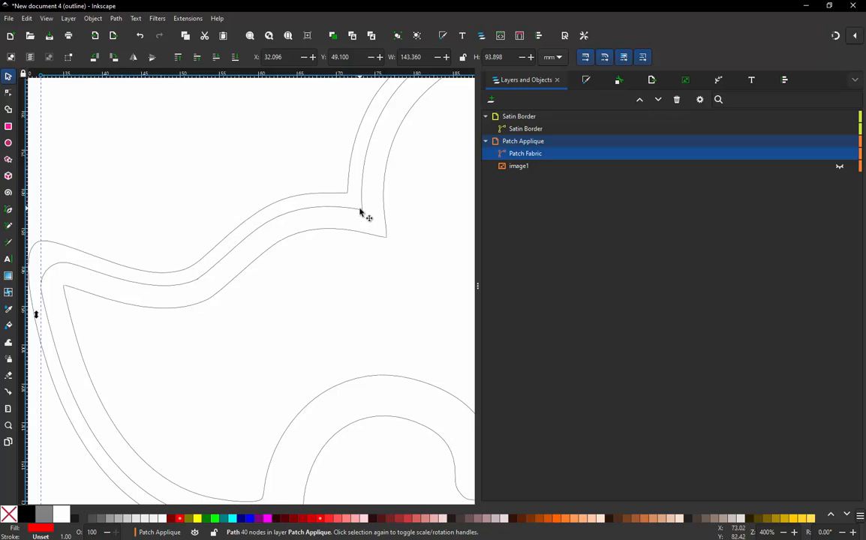
pyautogui.scroll(-4, 236, 185)
pyautogui.click(267, 150)
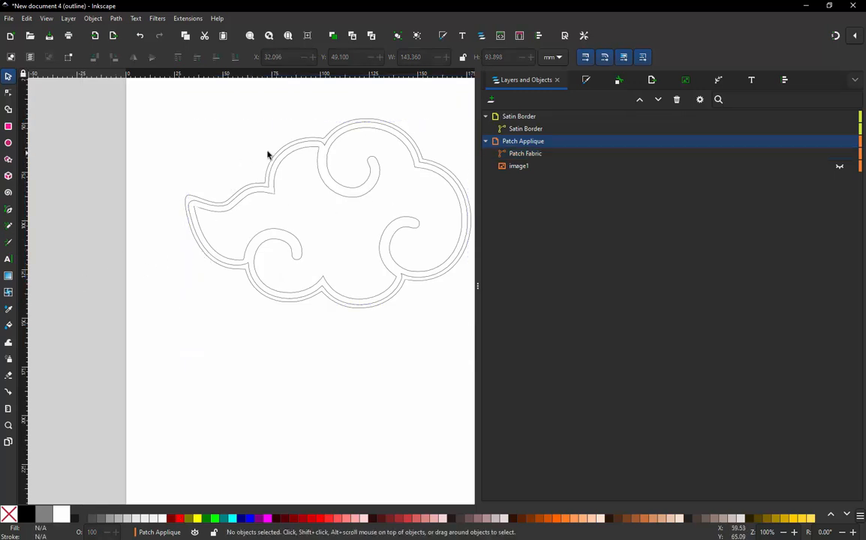
pyautogui.click(324, 148)
pyautogui.moveTo(324, 148); pyautogui.dragTo(279, 184)
pyautogui.hotkey('ctrl', 'z')
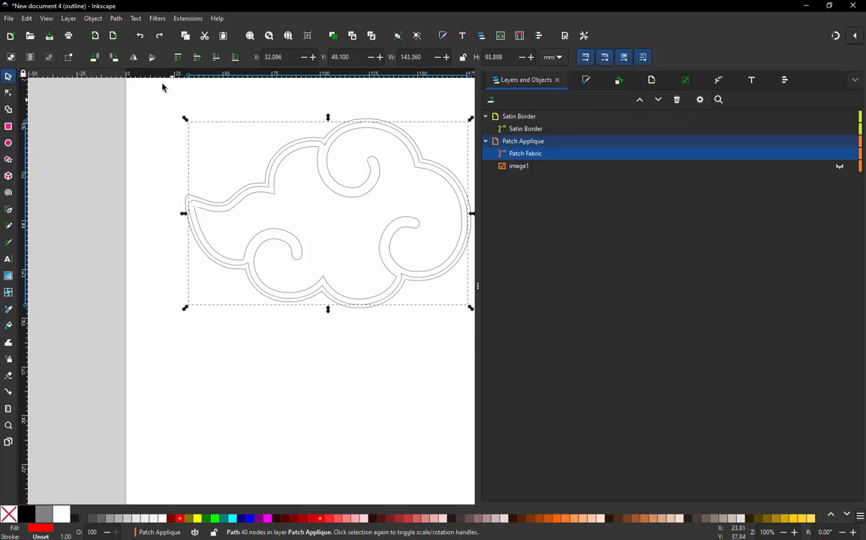
# Break apart the Patch Fabric into separate paths for its left tail and the remaining outline
pyautogui.click(116, 18)
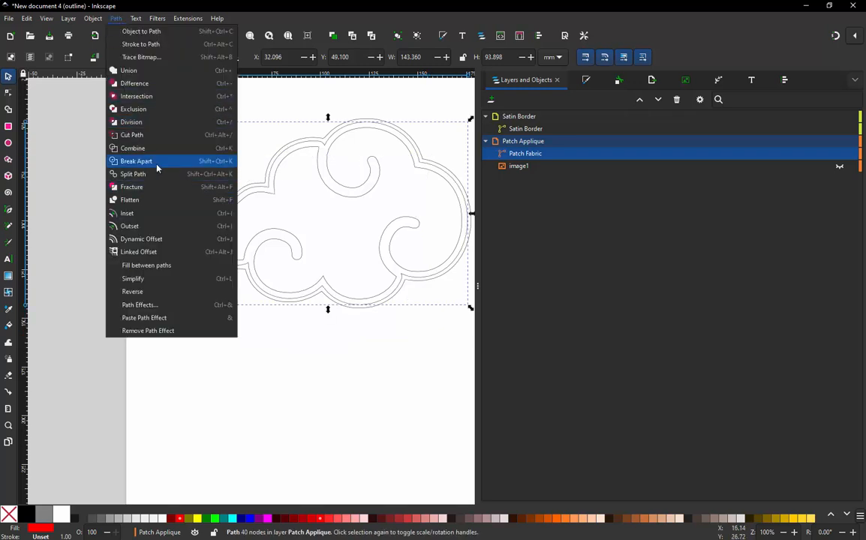
pyautogui.click(139, 169)
pyautogui.click(108, 198)
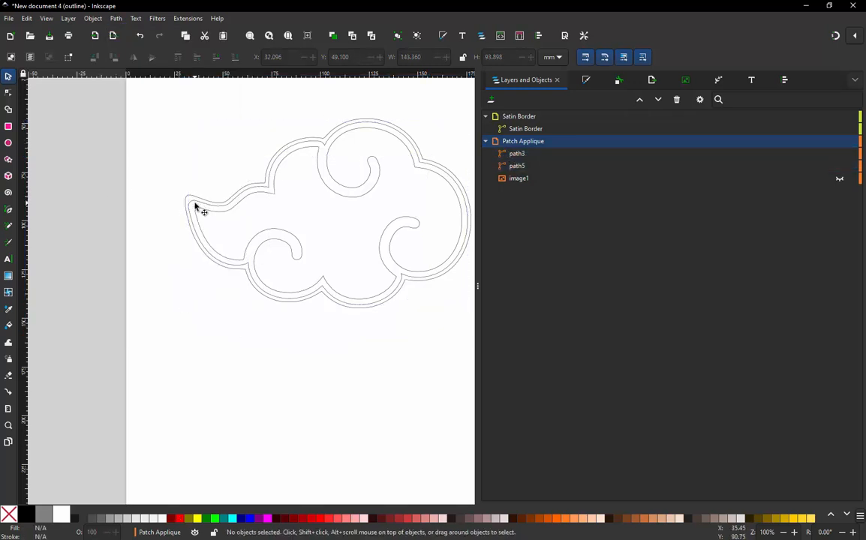
# Simplify only the separated left tail path of the patch fabric
pyautogui.click(195, 204)
pyautogui.doubleClick(196, 203)
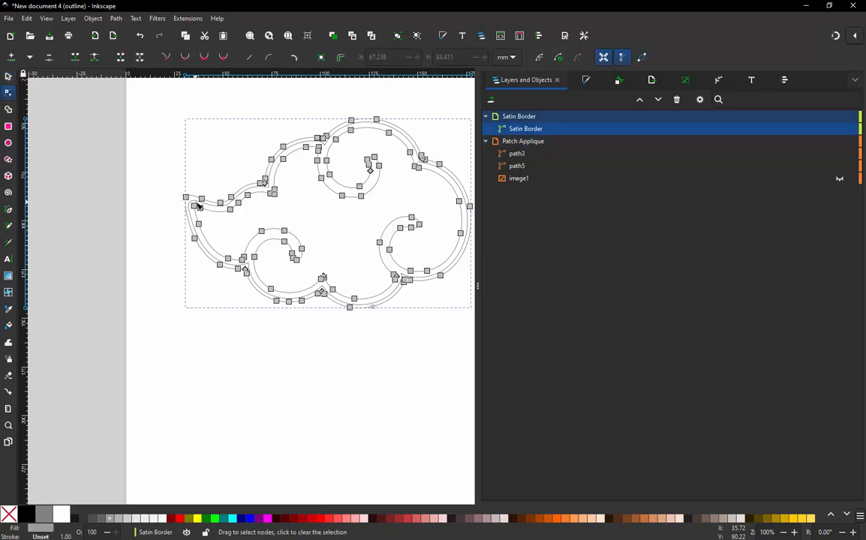
pyautogui.click(112, 180)
pyautogui.click(268, 189)
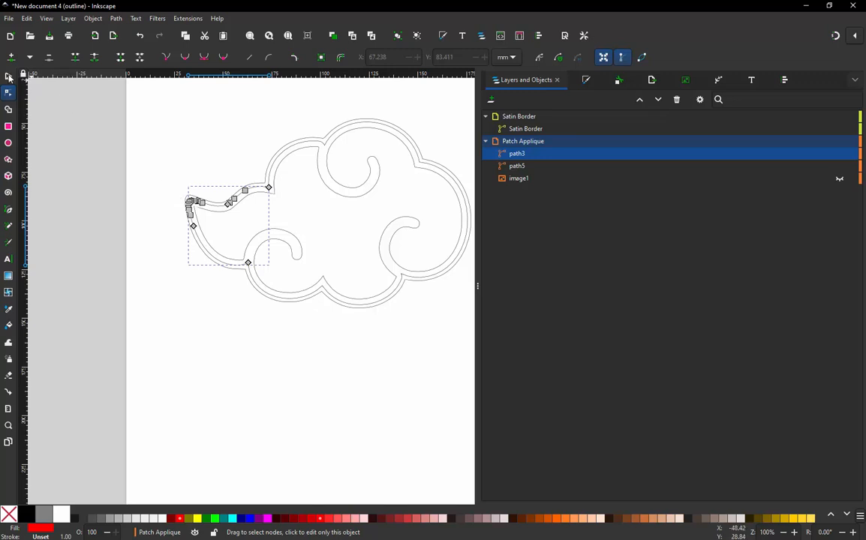
pyautogui.click(117, 19)
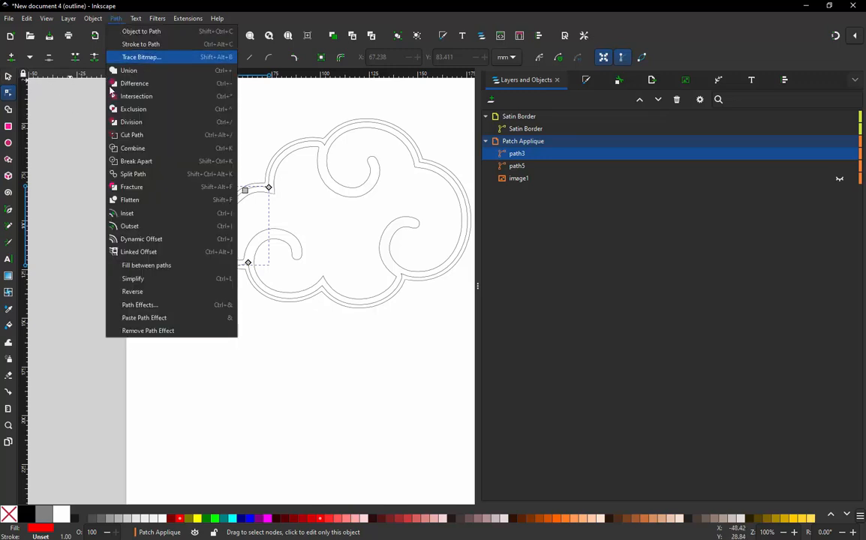
pyautogui.click(146, 282)
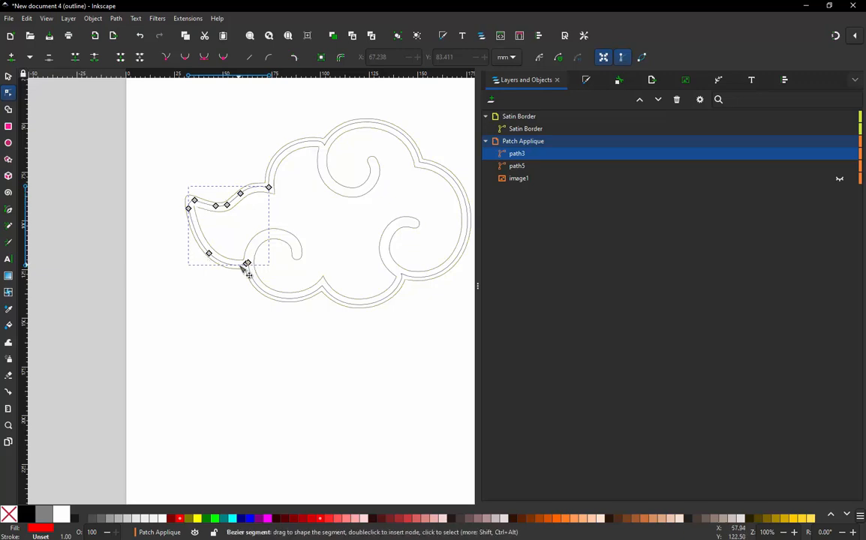
# Delete the surplus node just left of the tail path's end node at the lower-left notch
pyautogui.keyDown('ctrl'); pyautogui.scroll(4, 240, 272); pyautogui.keyUp('ctrl')
pyautogui.keyDown('ctrl'); pyautogui.scroll(2, 258, 246); pyautogui.keyUp('ctrl')
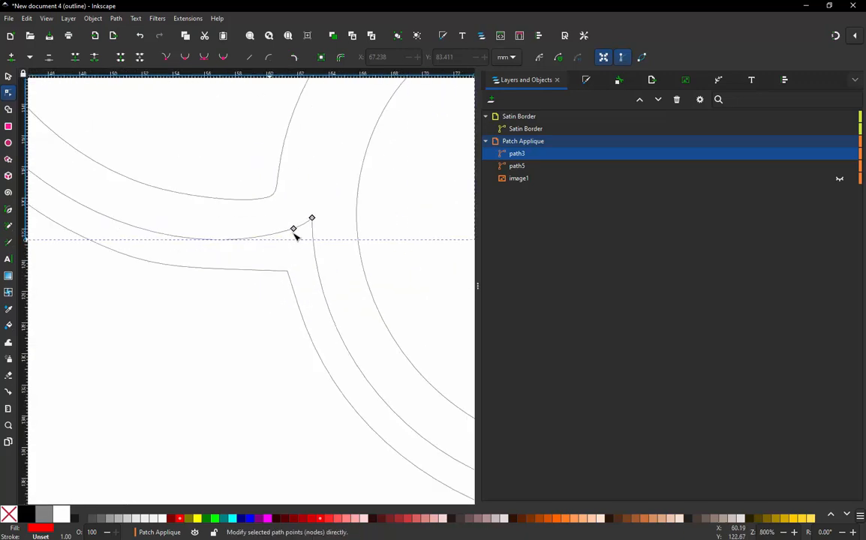
pyautogui.click(293, 229)
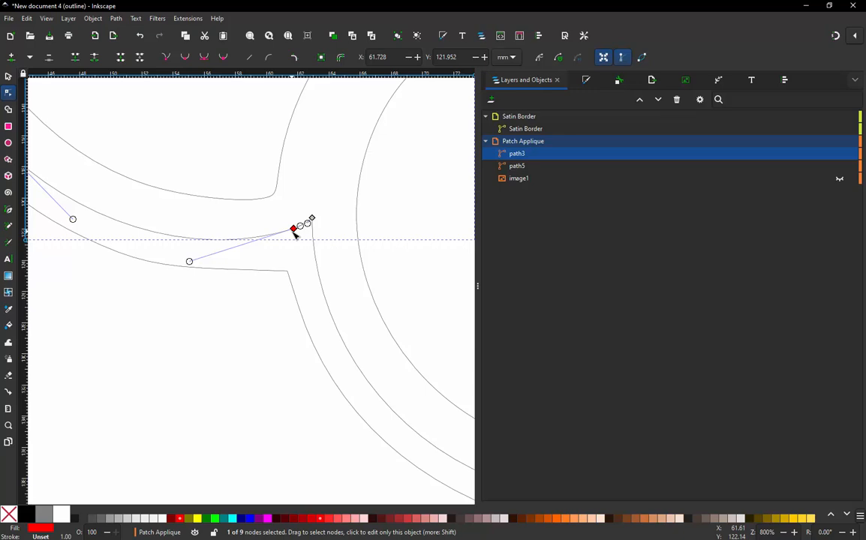
pyautogui.press('Delete')
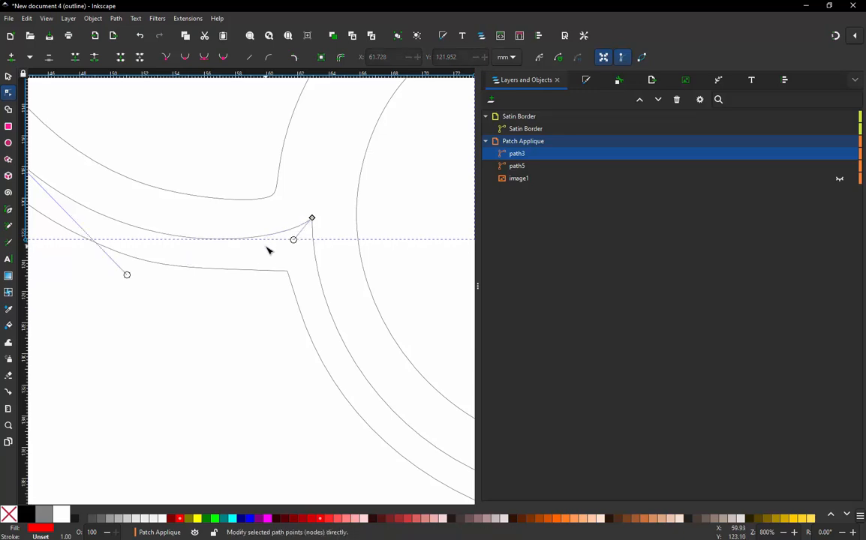
pyautogui.keyDown('ctrl'); pyautogui.scroll(-5, 265, 252); pyautogui.keyUp('ctrl')
pyautogui.keyDown('ctrl'); pyautogui.scroll(2, 252, 192); pyautogui.keyUp('ctrl')
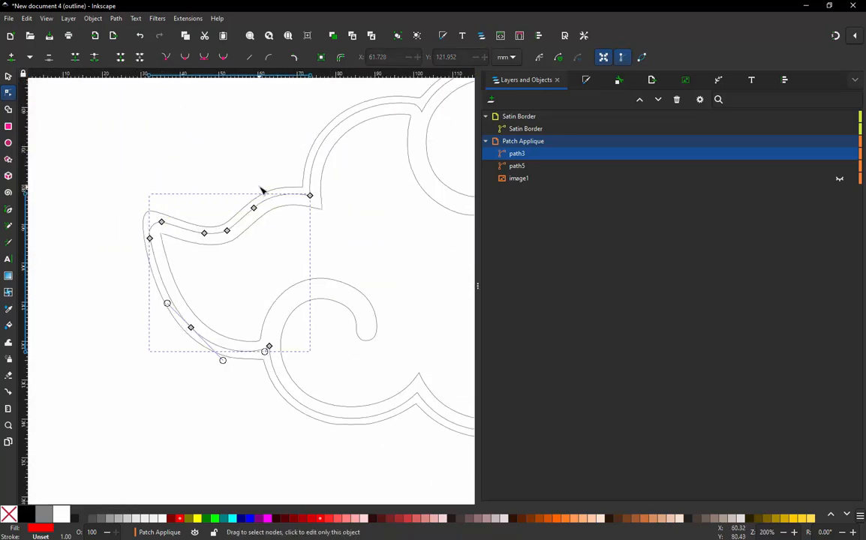
# Combine the simplified tail path with the remaining patch fabric outline into one path
pyautogui.click(8, 76)
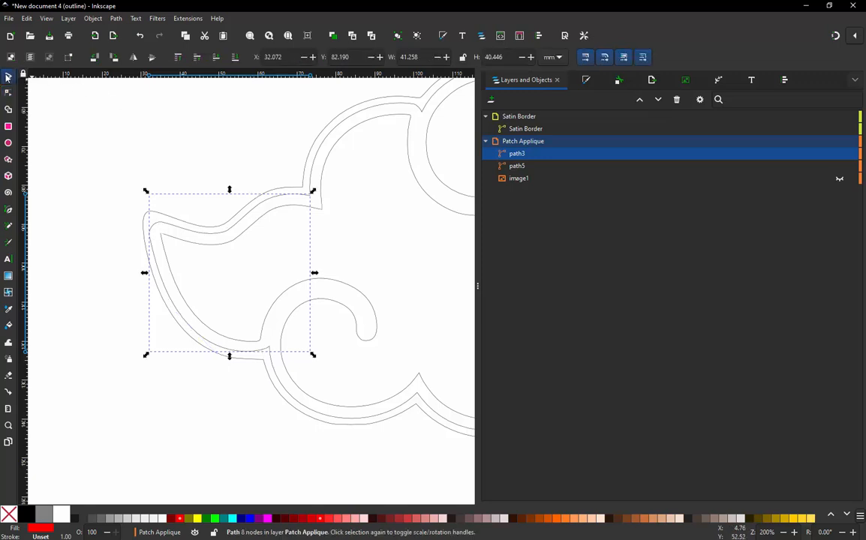
pyautogui.keyDown('shift'); pyautogui.click(318, 155); pyautogui.keyUp('shift')
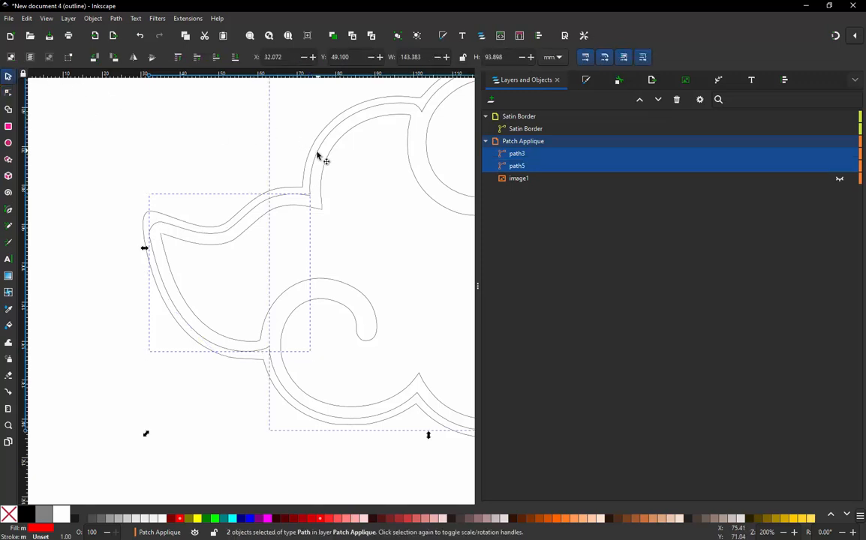
pyautogui.click(116, 18)
pyautogui.click(139, 147)
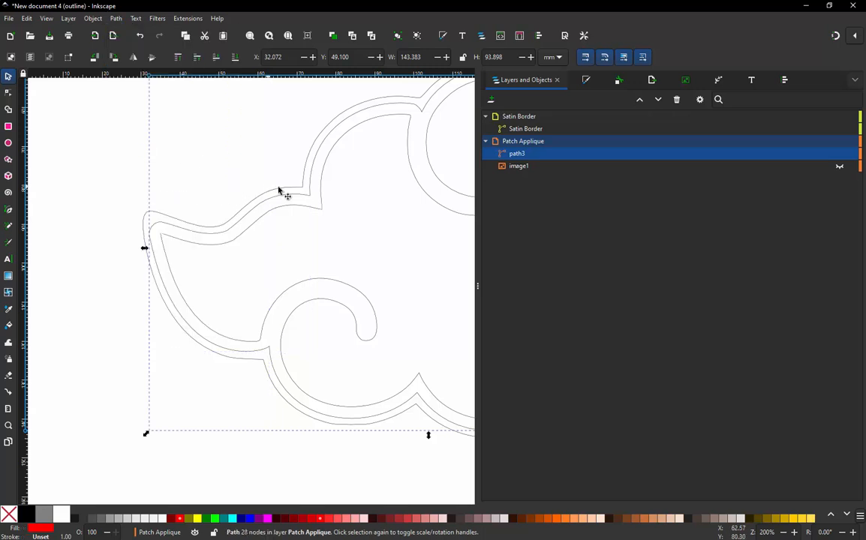
# Join the overlapping end nodes at the upper-left lobe's corner and at the lower-left notch
pyautogui.press('n')
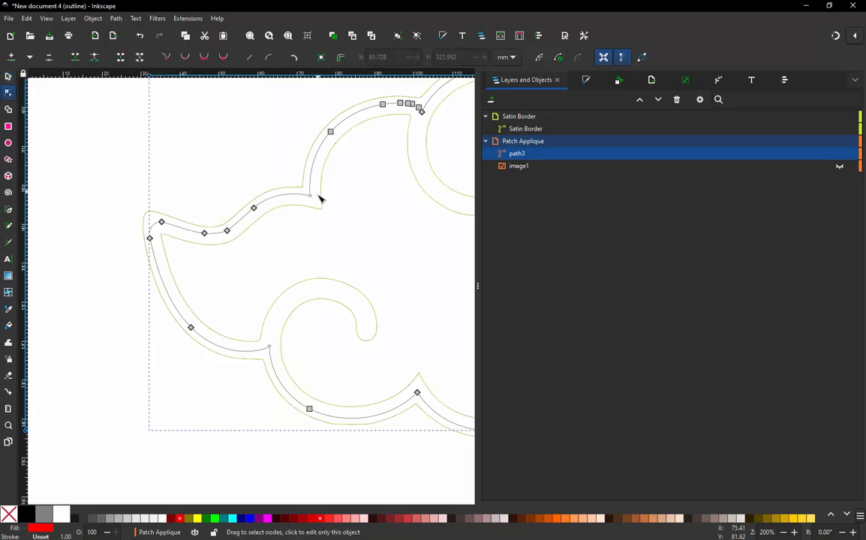
pyautogui.click(313, 205)
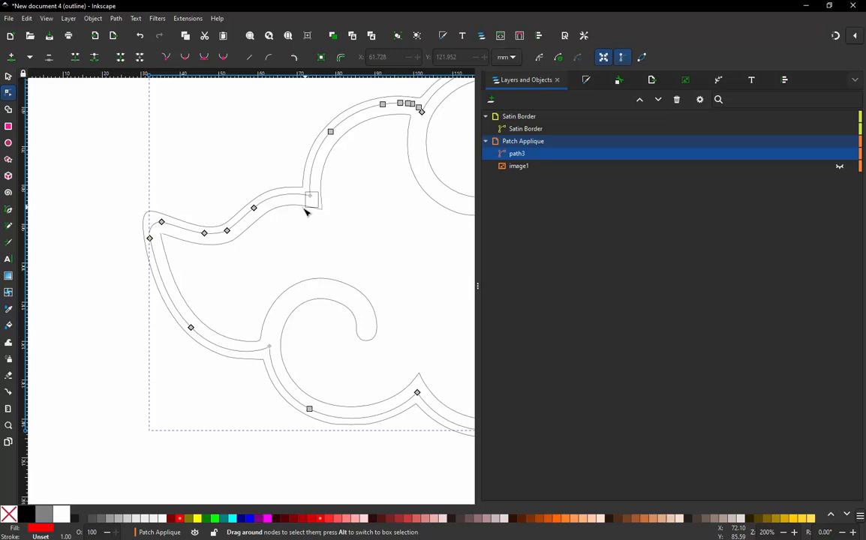
pyautogui.click(274, 346)
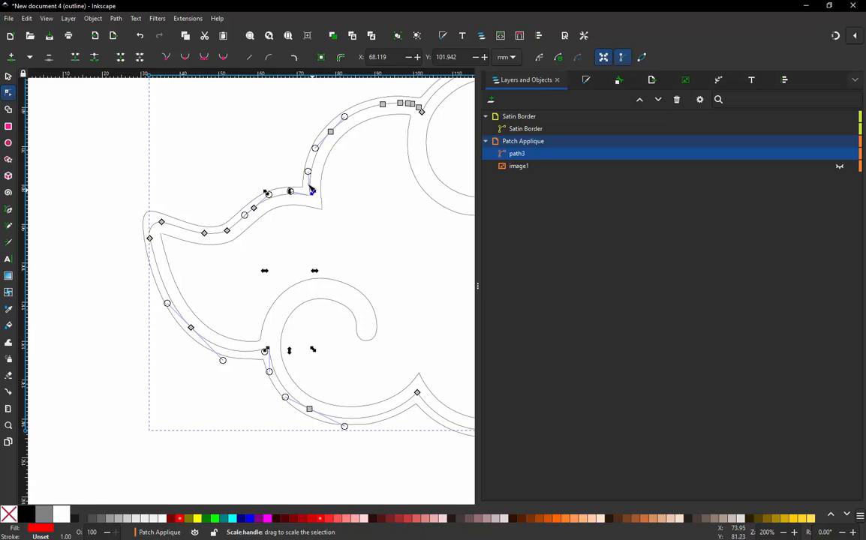
pyautogui.click(75, 58)
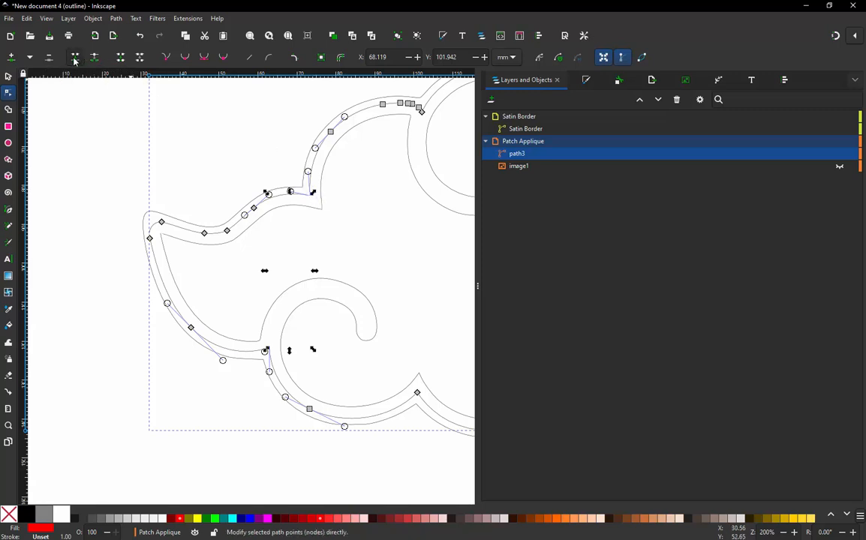
# Test that the rejoined patch fabric outline moves as one piece, and undo the move
pyautogui.click(8, 77)
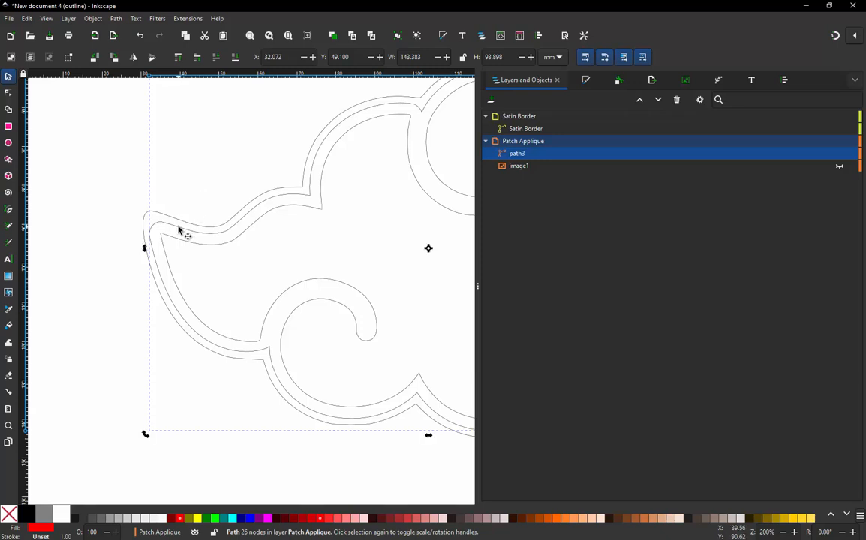
pyautogui.moveTo(179, 231); pyautogui.dragTo(128, 242)
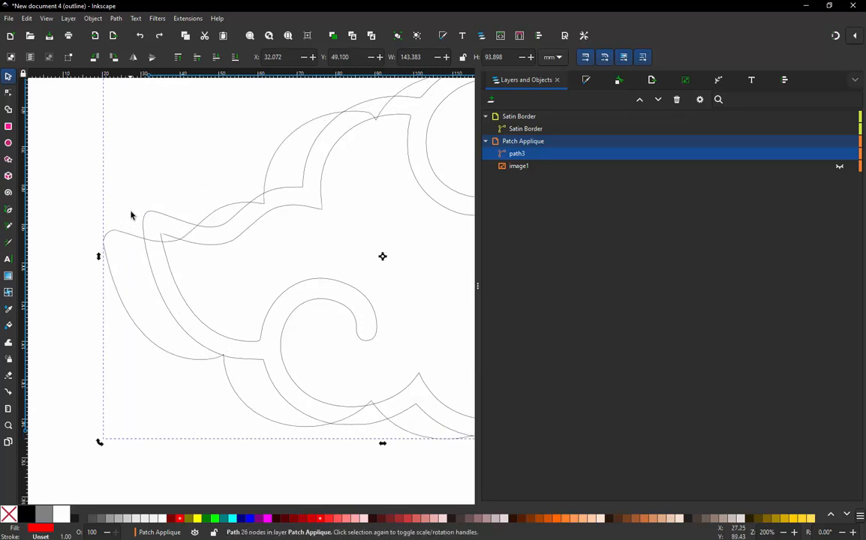
pyautogui.hotkey('ctrl', 'z')
pyautogui.press('ctrl')
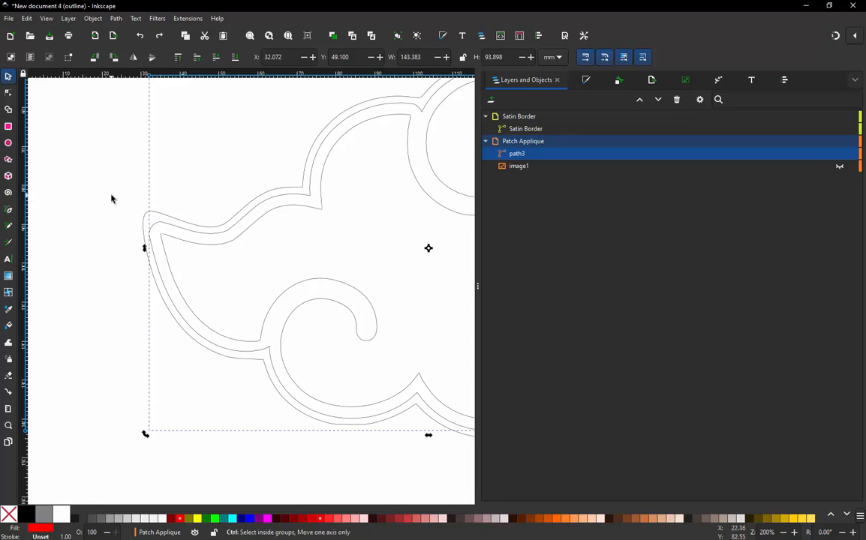
pyautogui.scroll(-3, 110, 205)
pyautogui.scroll(2, 181, 245)
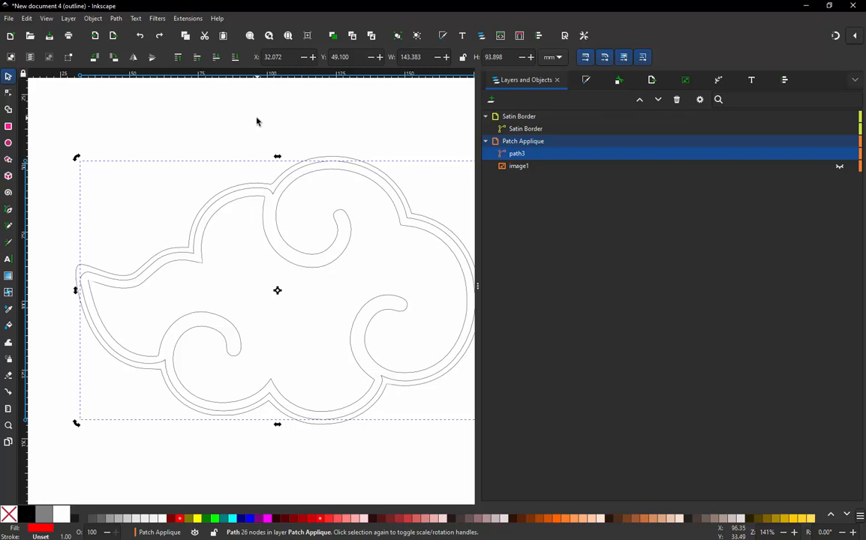
# Rename path3 in the Patch Applique layer as Patch Fabric Outline Shape
pyautogui.click(271, 148)
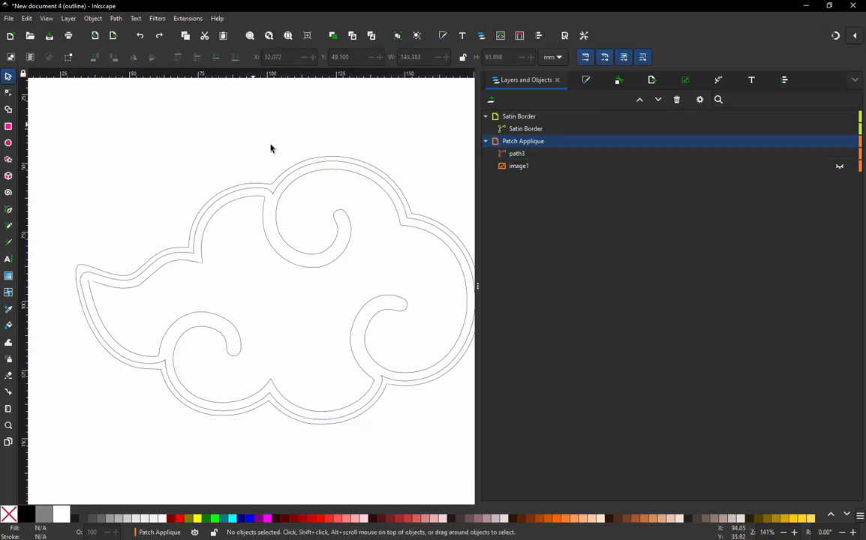
pyautogui.click(271, 194)
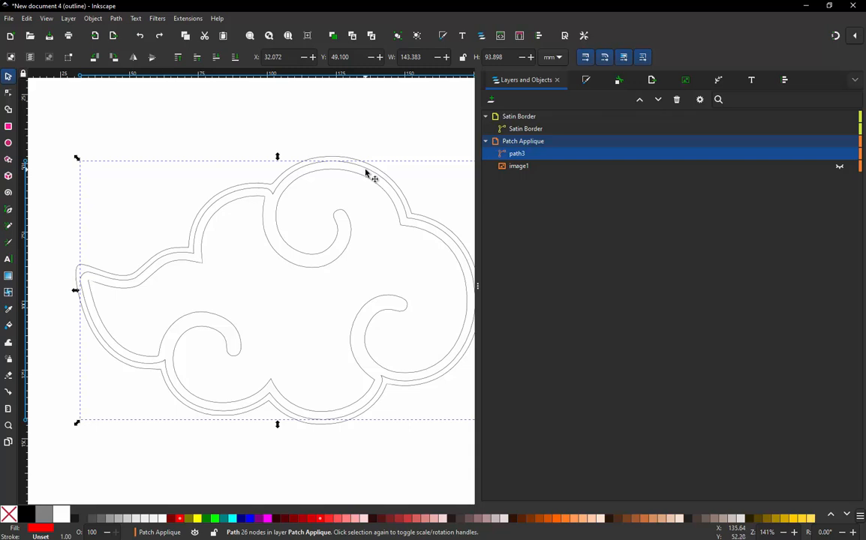
pyautogui.doubleClick(518, 153)
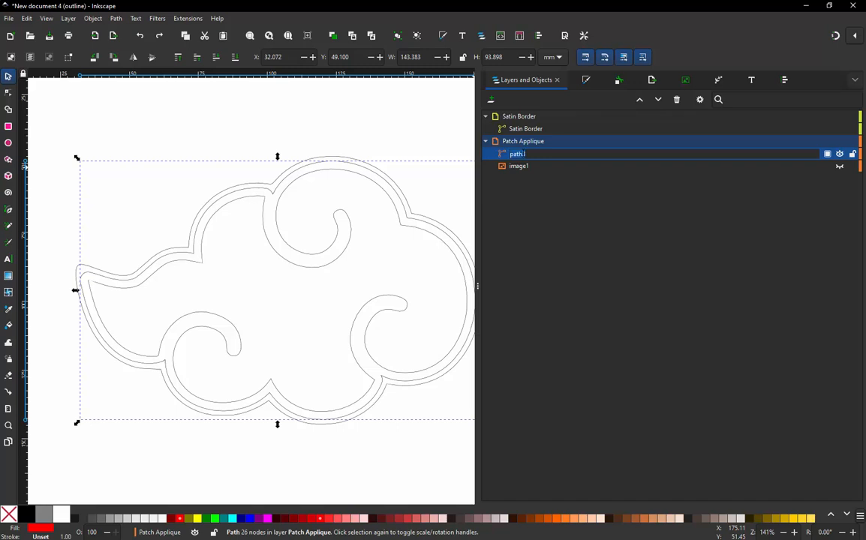
pyautogui.write('Pa')
pyautogui.write('tch Fabr')
pyautogui.write('a')
pyautogui.press('Return')
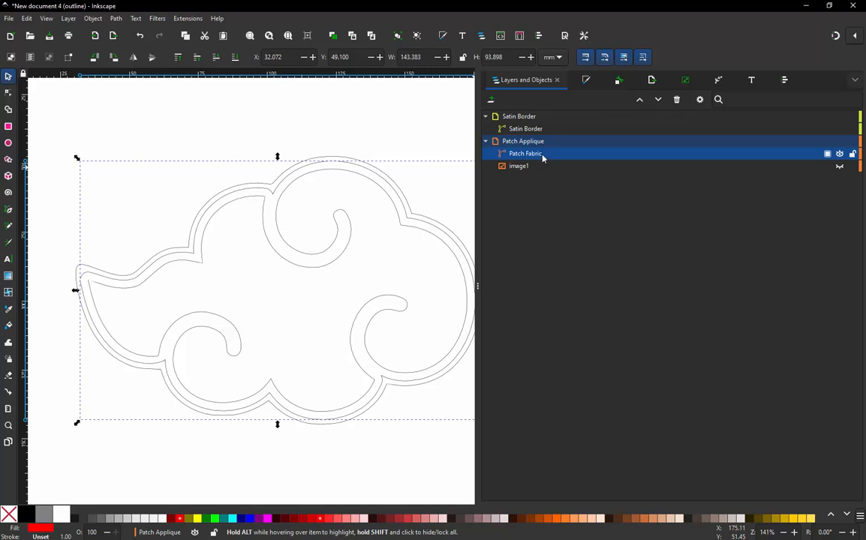
pyautogui.doubleClick(539, 154)
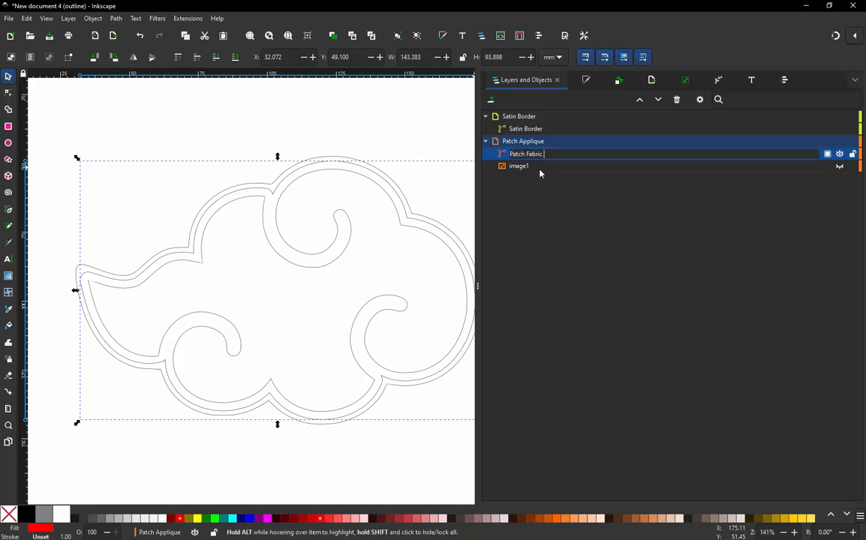
pyautogui.write('Outline Shape')
pyautogui.press('Return')
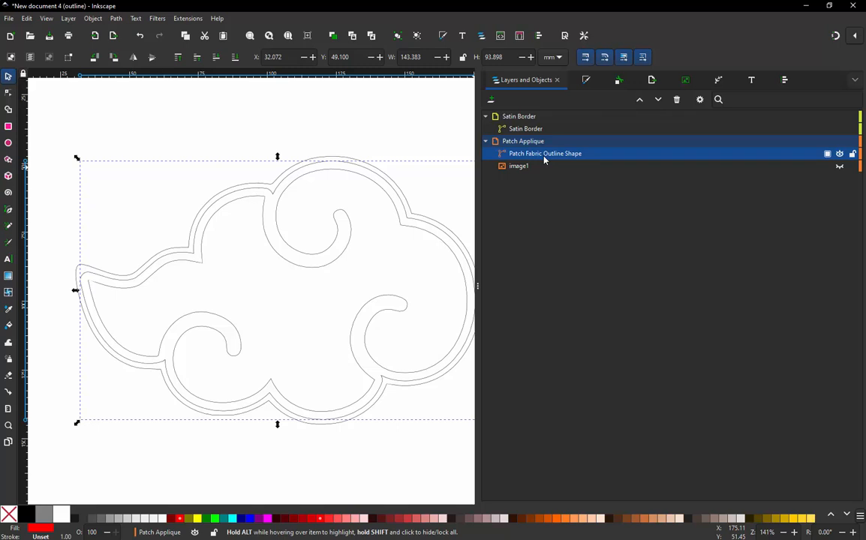
# Duplicate the Patch Fabric Outline Shape path and rename the copy Patch Fabric Tackdown
pyautogui.hotkey('ctrl', 'd')
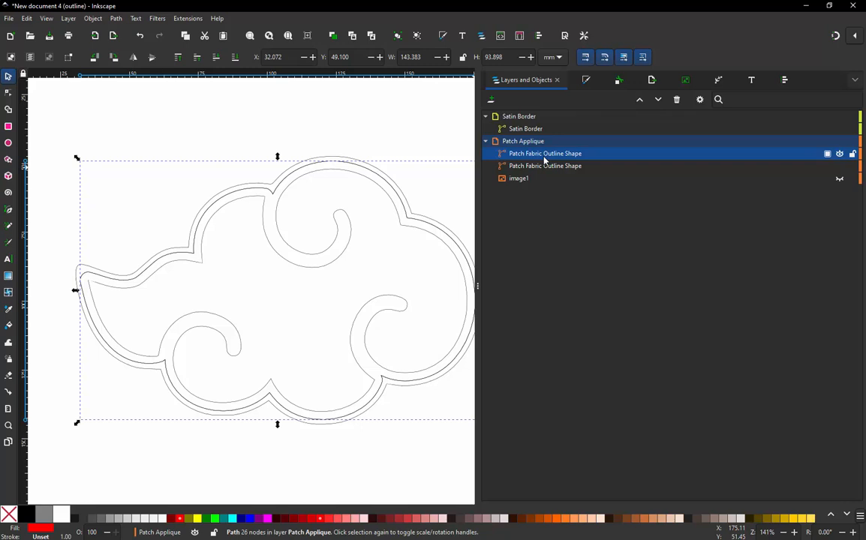
pyautogui.click(544, 155)
pyautogui.moveTo(544, 153); pyautogui.dragTo(598, 155)
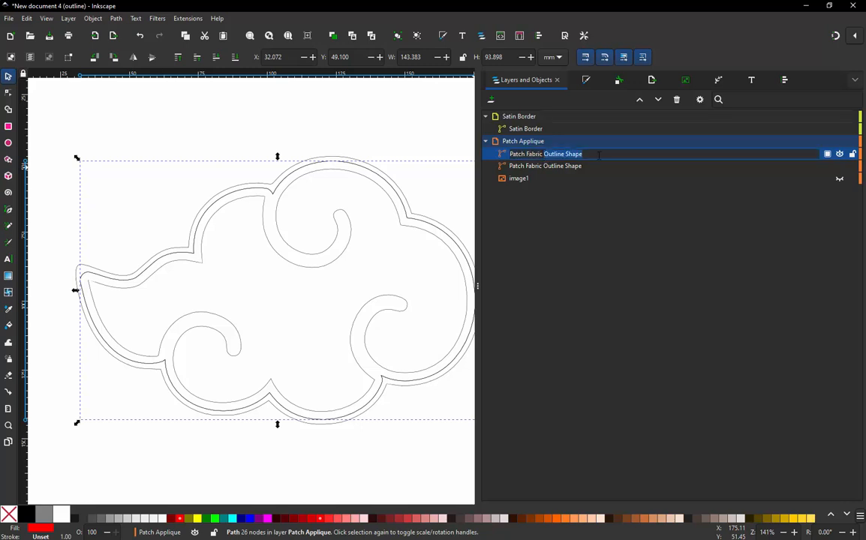
pyautogui.write('Tackdown')
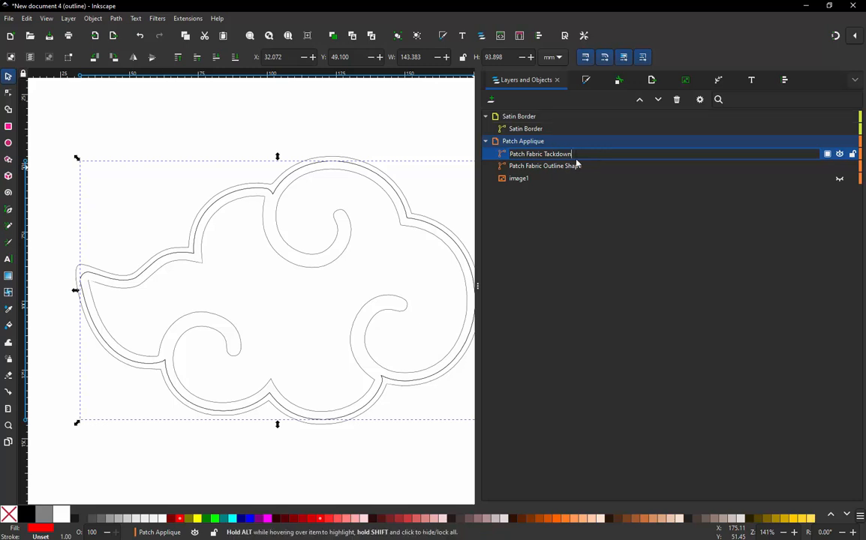
pyautogui.press('Return')
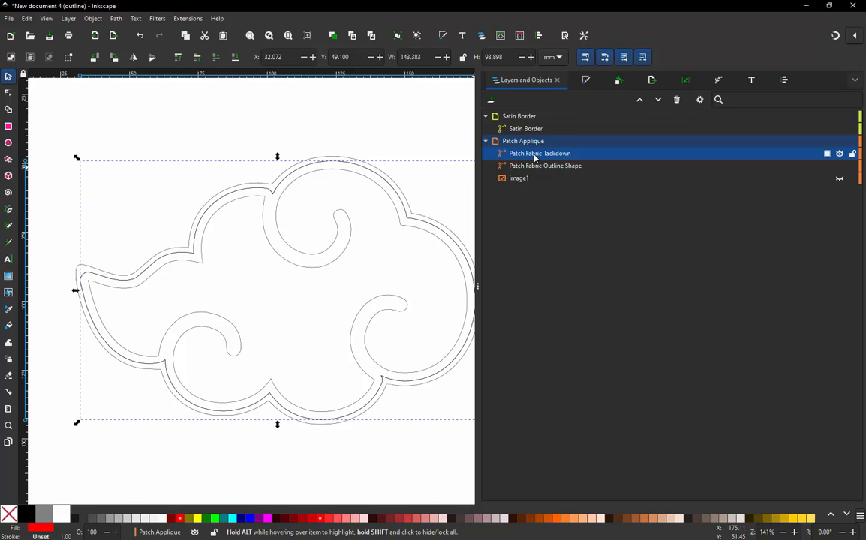
# Inset the Patch Fabric Tackdown with a dynamic offset to between the fabric outline and the satin border's inner edge, and convert it to a path
pyautogui.click(115, 18)
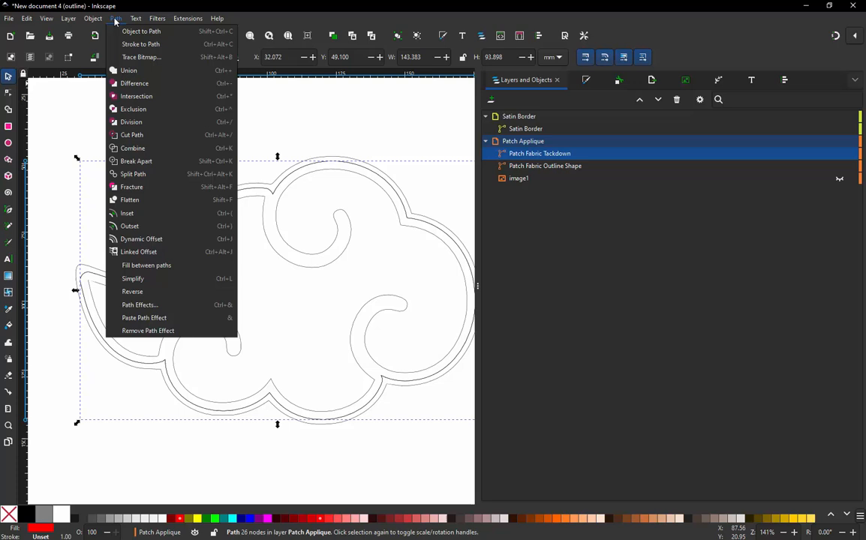
pyautogui.click(143, 239)
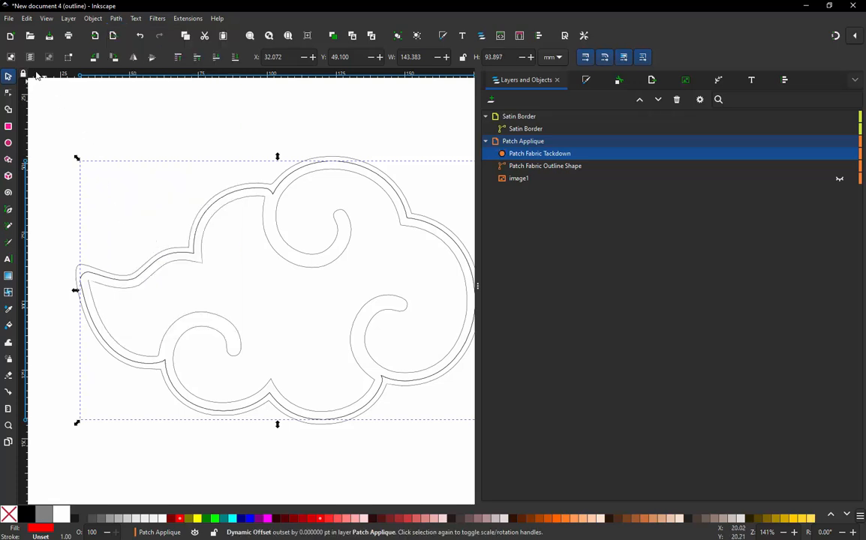
pyautogui.click(8, 93)
pyautogui.scroll(8, 333, 151)
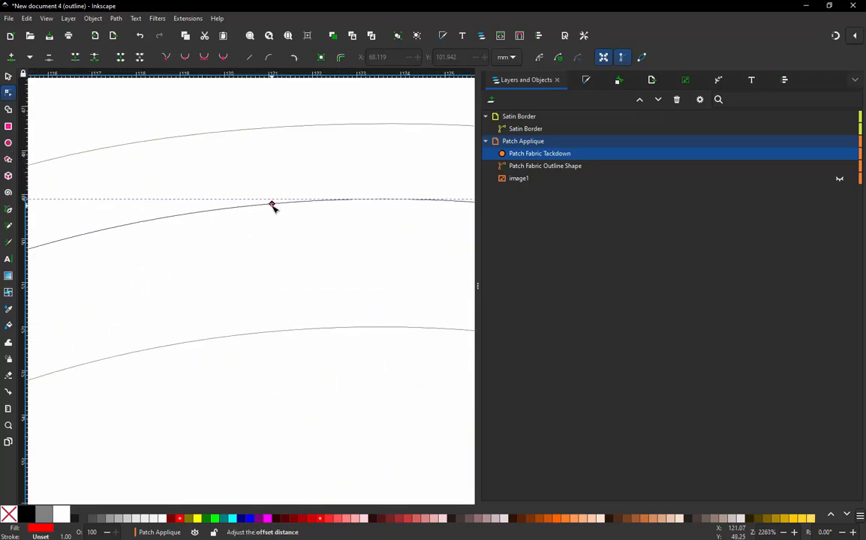
pyautogui.moveTo(272, 208); pyautogui.dragTo(280, 273)
pyautogui.keyDown('ctrl'); pyautogui.scroll(-6, 294, 214); pyautogui.keyUp('ctrl')
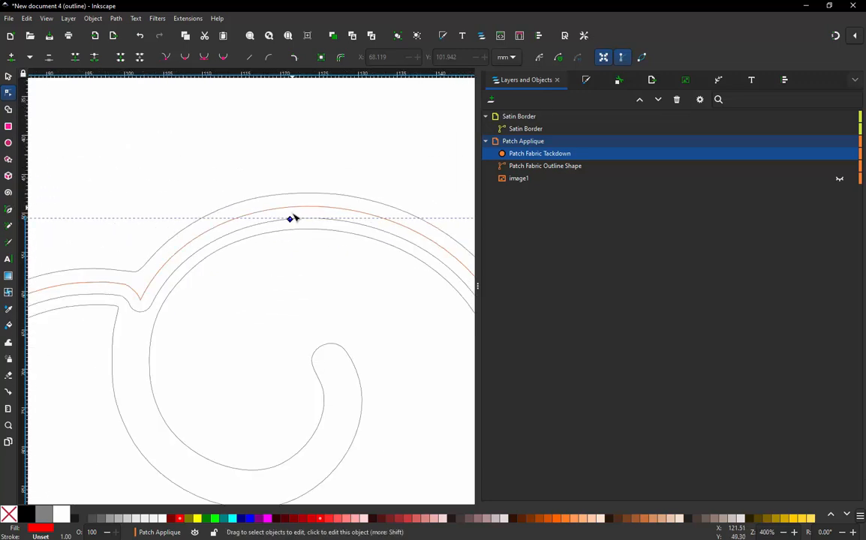
pyautogui.click(117, 18)
pyautogui.click(124, 31)
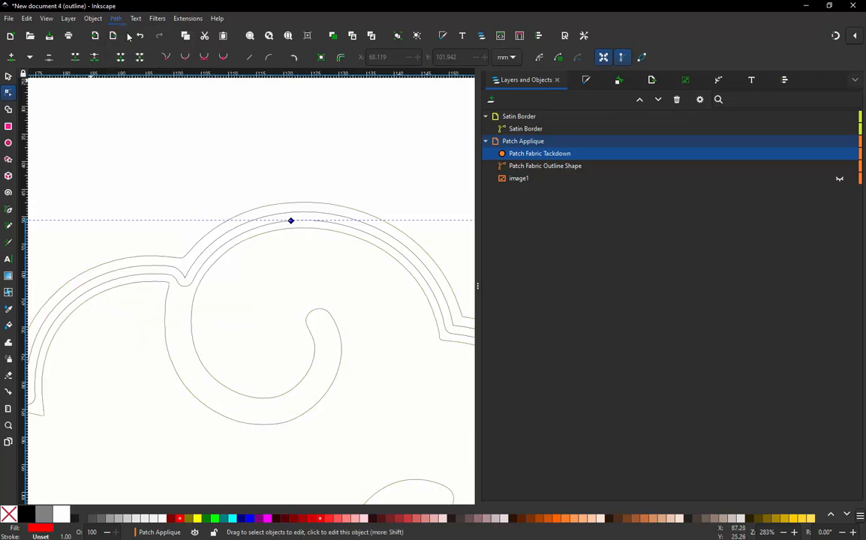
# Examine the nodes of the tackdown, the fabric outline shape and the satin border in turn
pyautogui.click(236, 133)
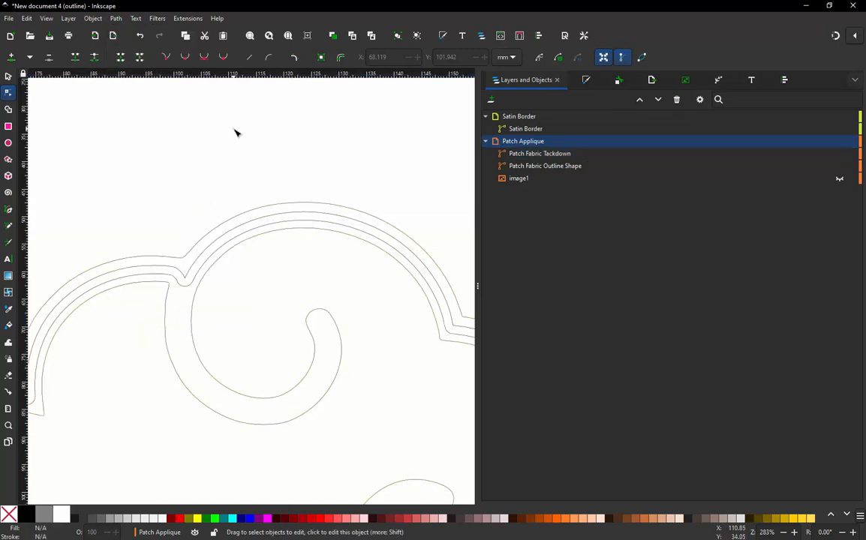
pyautogui.click(292, 223)
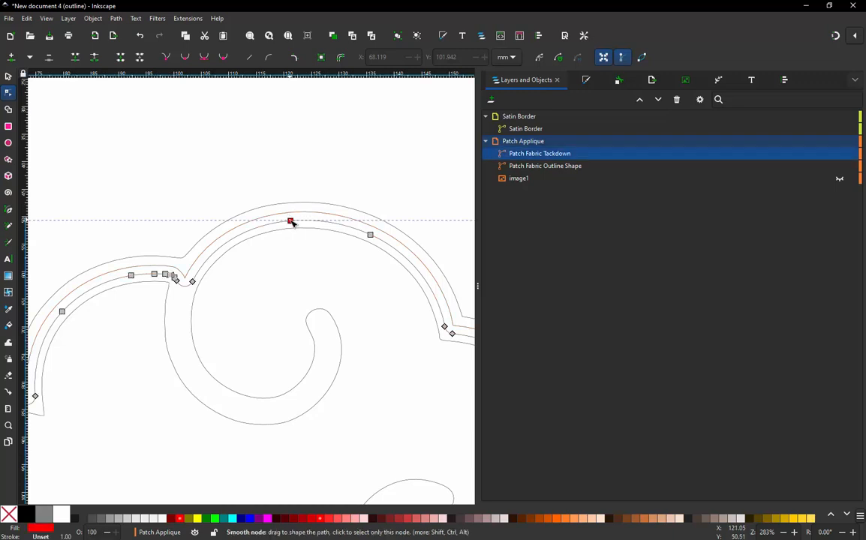
pyautogui.click(293, 163)
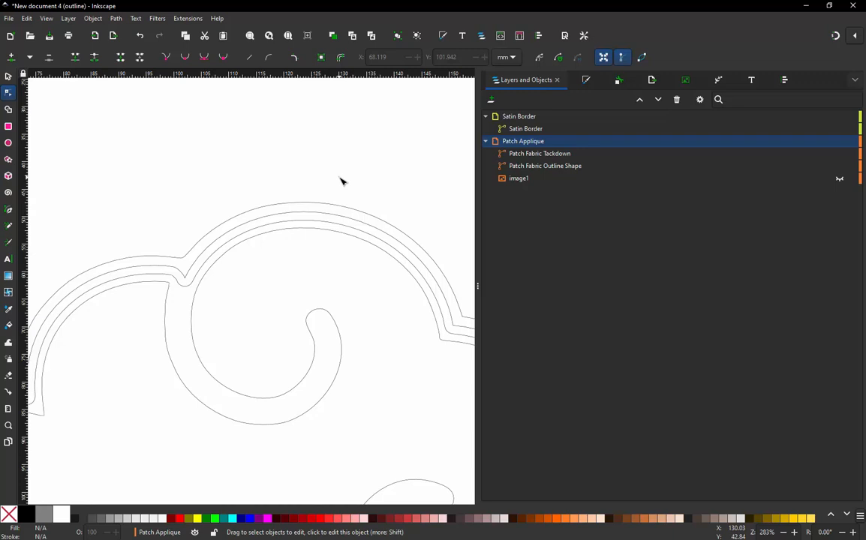
pyautogui.click(546, 166)
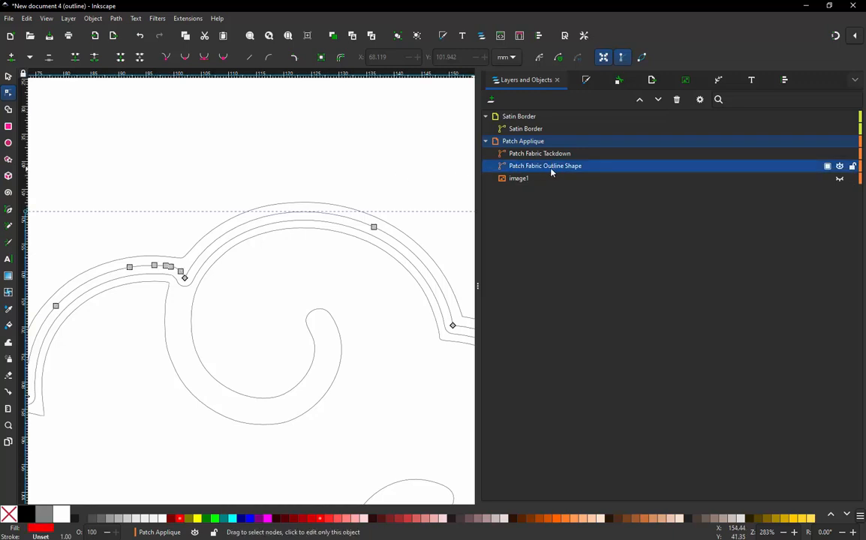
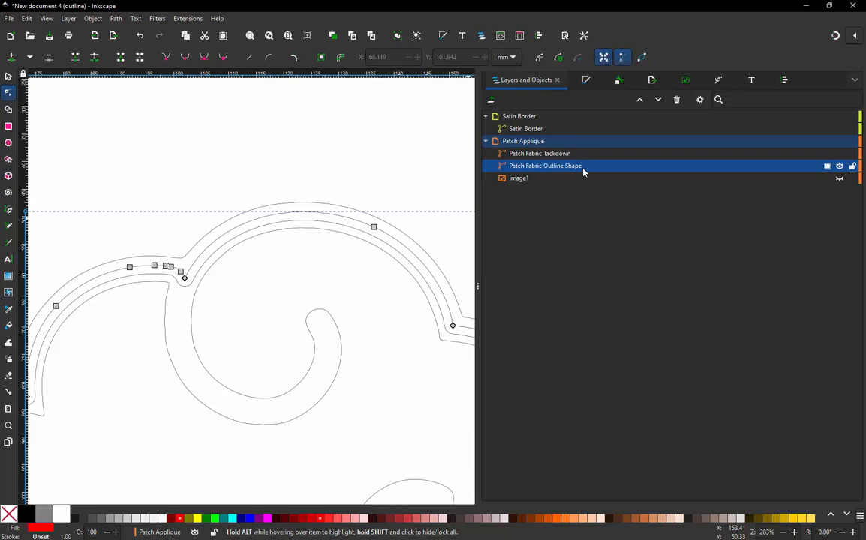
pyautogui.click(538, 155)
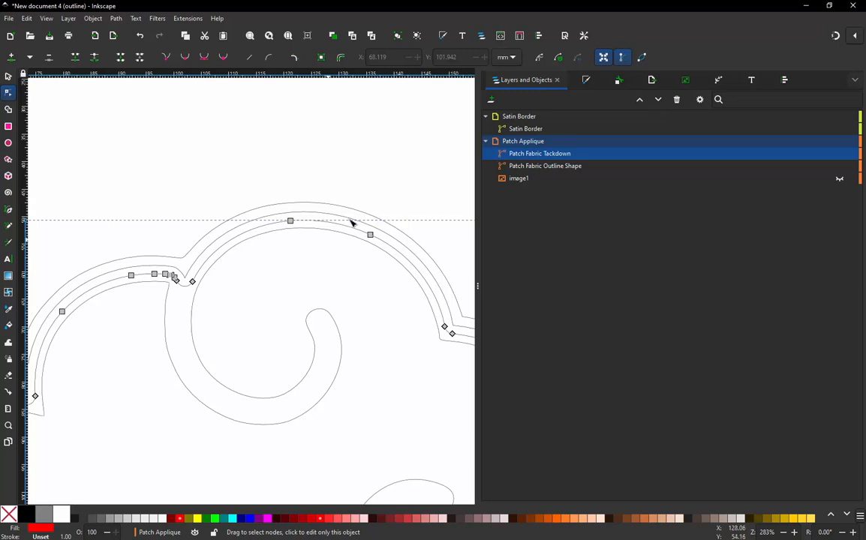
pyautogui.click(535, 130)
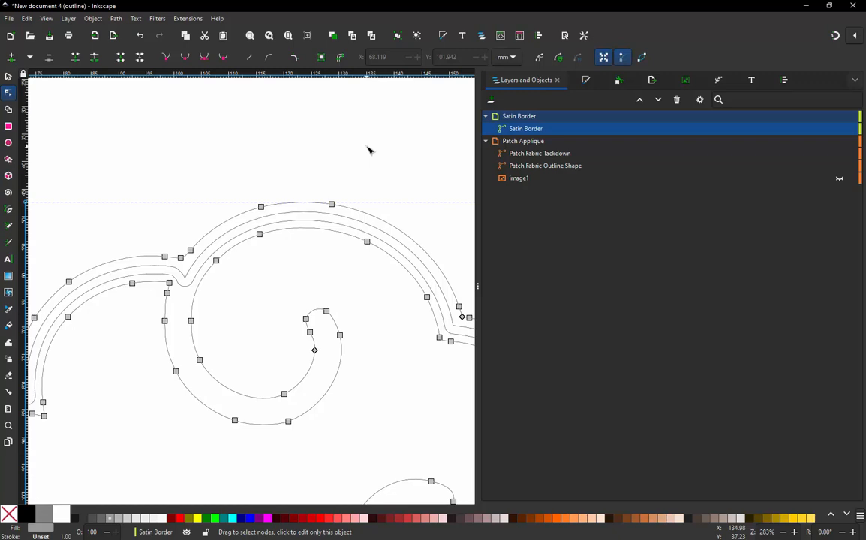
pyautogui.click(367, 150)
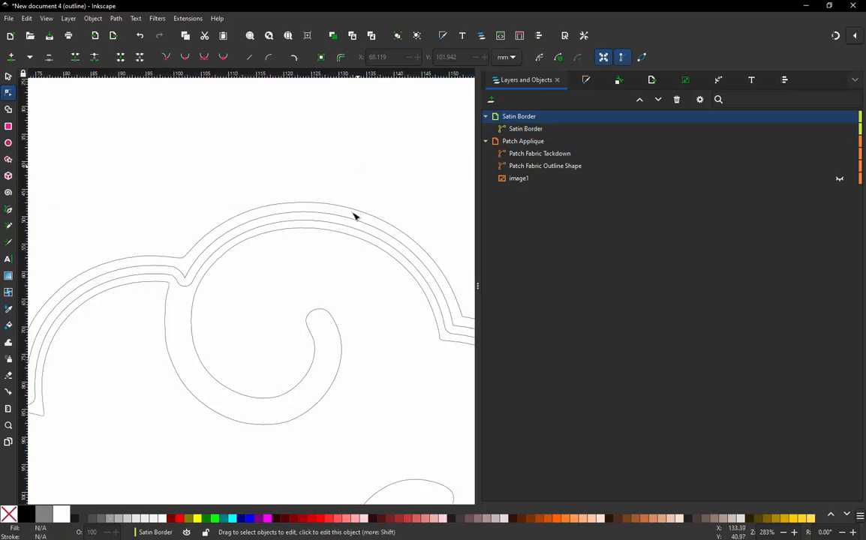
# Delete the hidden reference image image1 from the Patch Applique layer
pyautogui.scroll(-3, 354, 233)
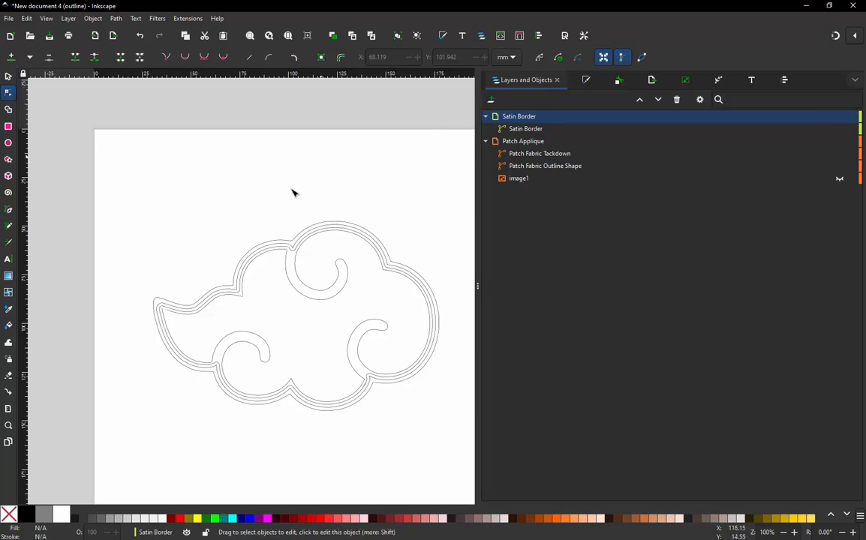
pyautogui.scroll(-2, 248, 218)
pyautogui.scroll(2, 335, 228)
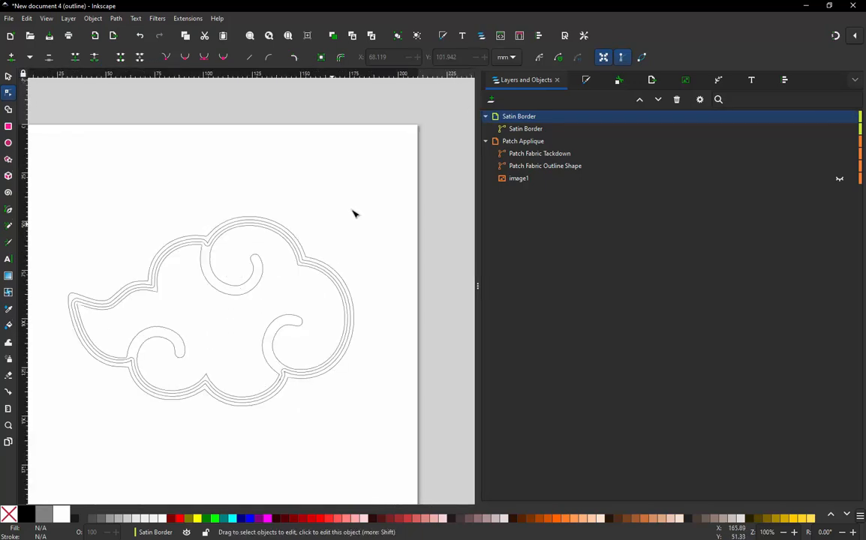
pyautogui.scroll(-2, 369, 201)
pyautogui.scroll(2, 362, 205)
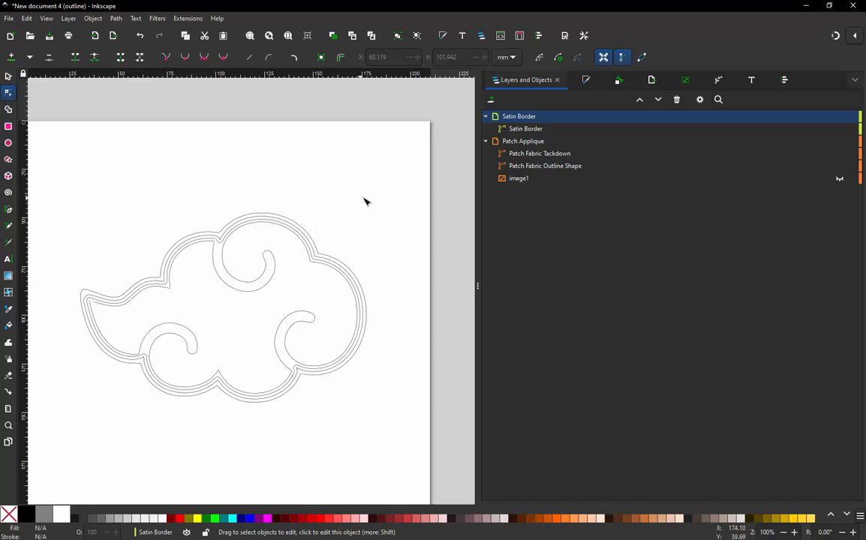
pyautogui.click(513, 179)
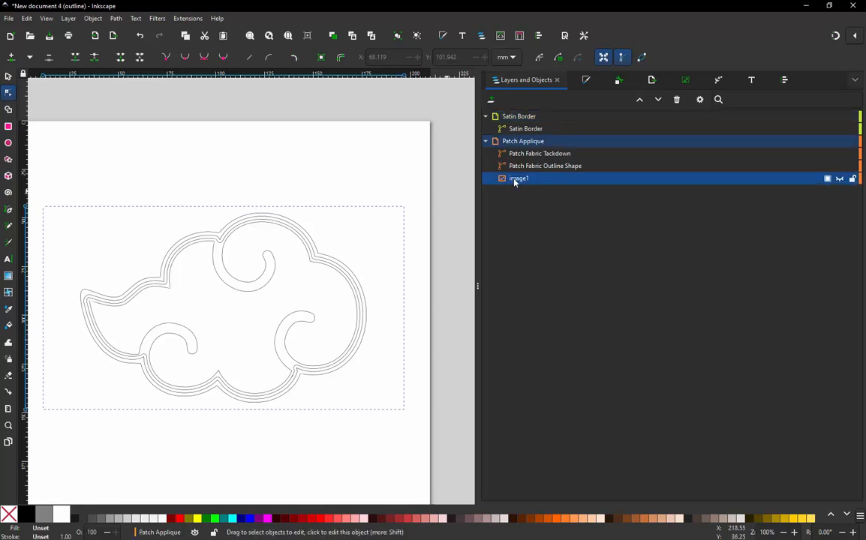
pyautogui.press('Delete')
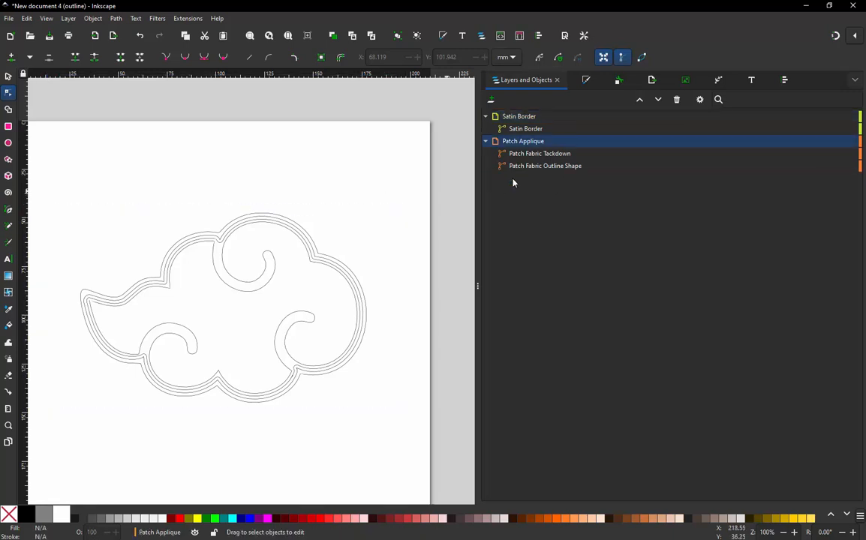
# Select the satin border and both patch fabric paths, and set the measurement unit to inches
pyautogui.scroll(-2, 315, 208)
pyautogui.scroll(1, 298, 235)
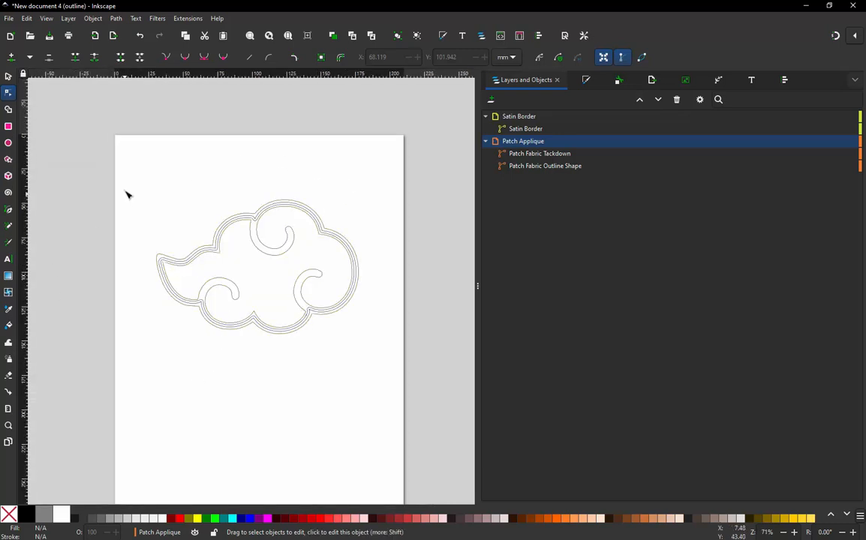
pyautogui.moveTo(130, 180); pyautogui.dragTo(372, 358)
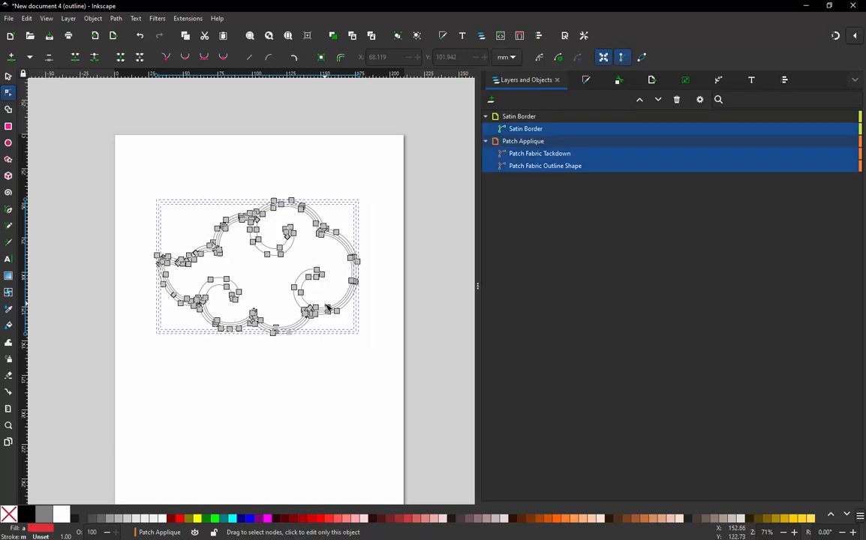
pyautogui.click(514, 58)
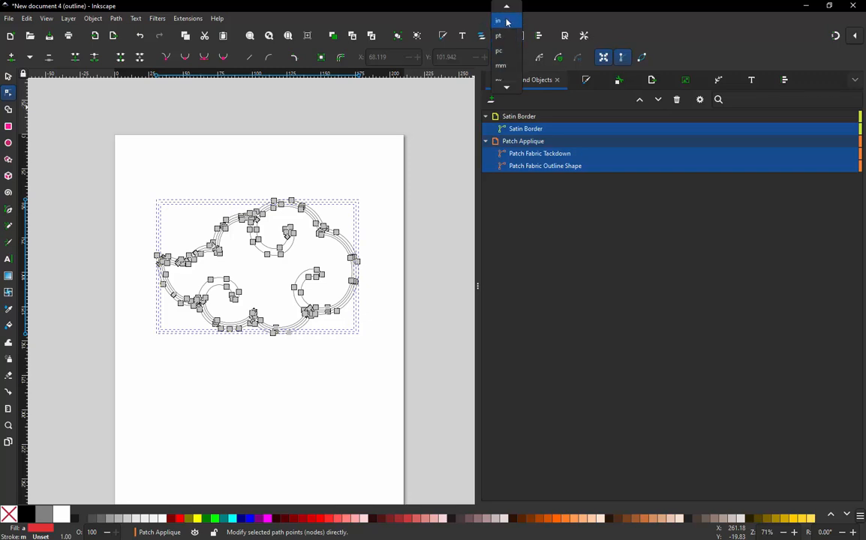
pyautogui.click(507, 23)
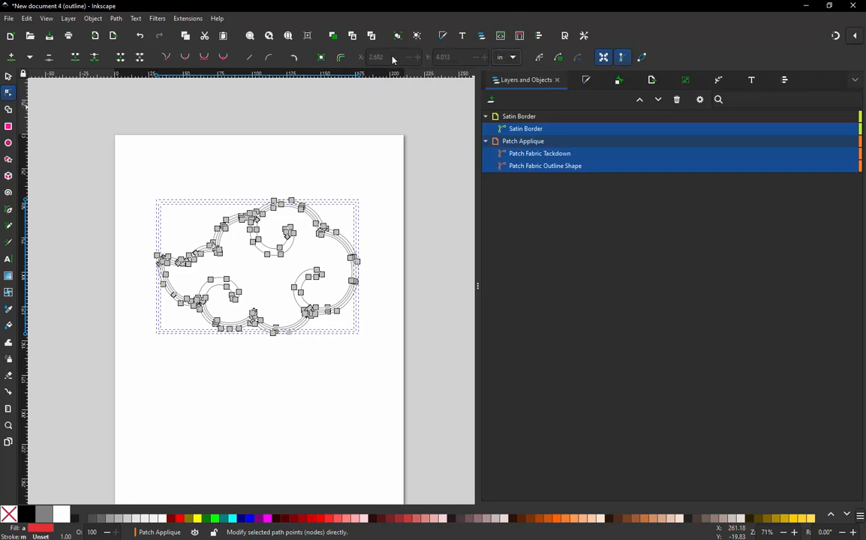
# Set the display mode to Normal and select the whole cloud design again
pyautogui.click(47, 19)
pyautogui.moveTo(68, 60)
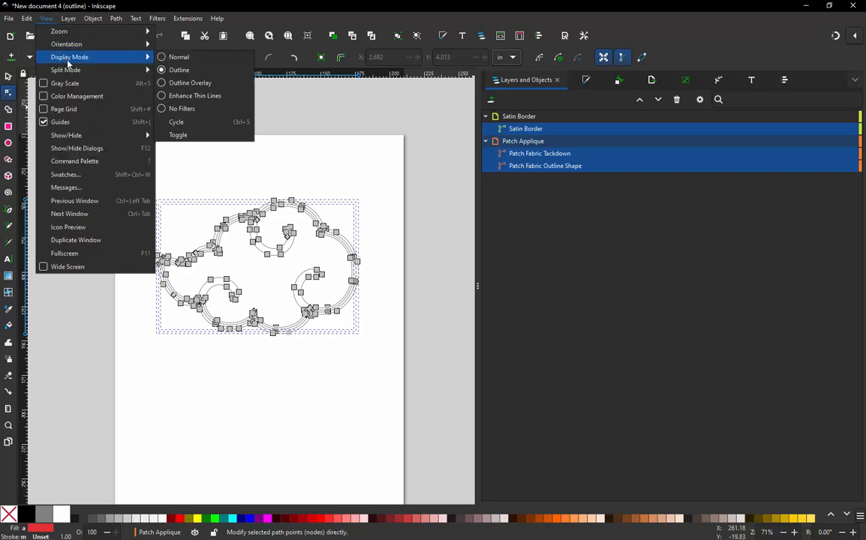
pyautogui.click(179, 57)
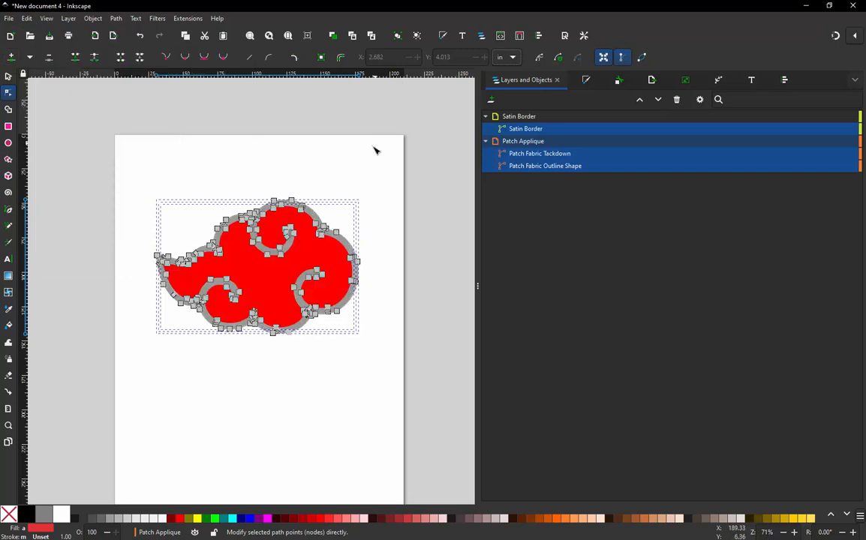
pyautogui.moveTo(369, 168); pyautogui.dragTo(79, 377)
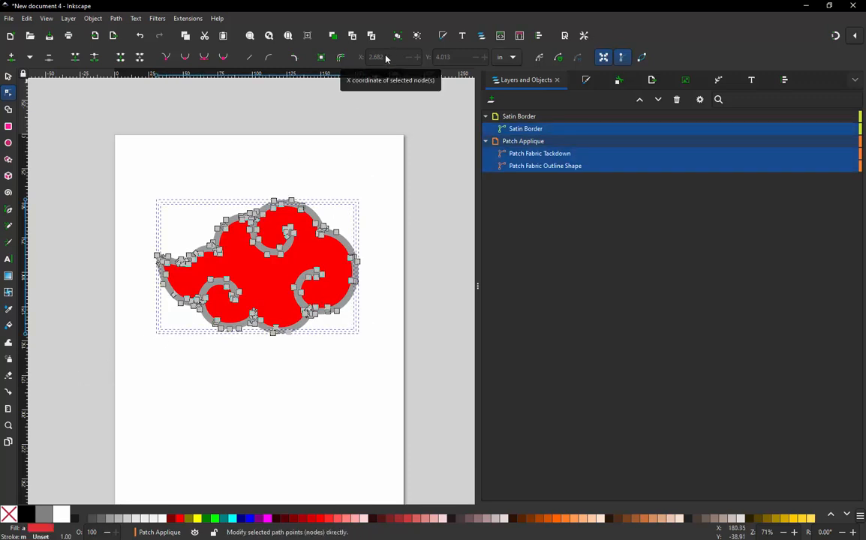
# Set the selection's unit to inches, lock its proportions and set the cloud design's width to 3.8 in
pyautogui.click(8, 76)
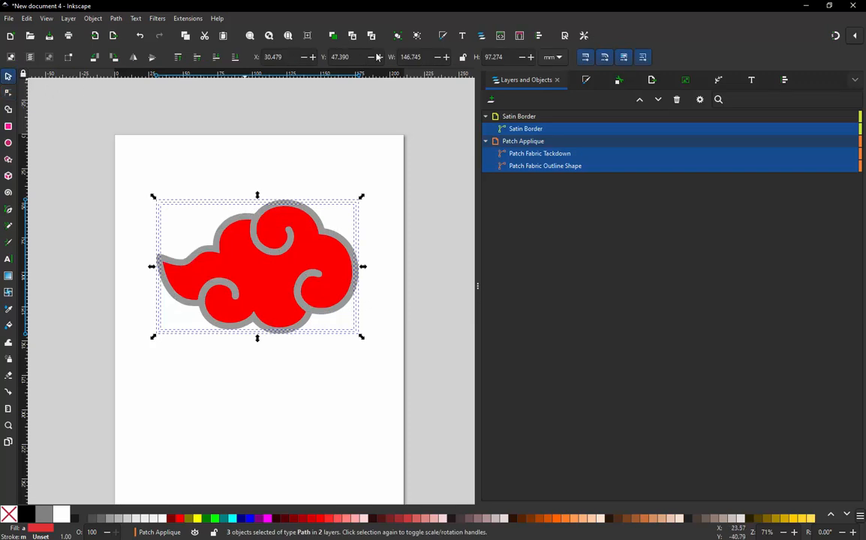
pyautogui.click(561, 58)
pyautogui.click(498, 21)
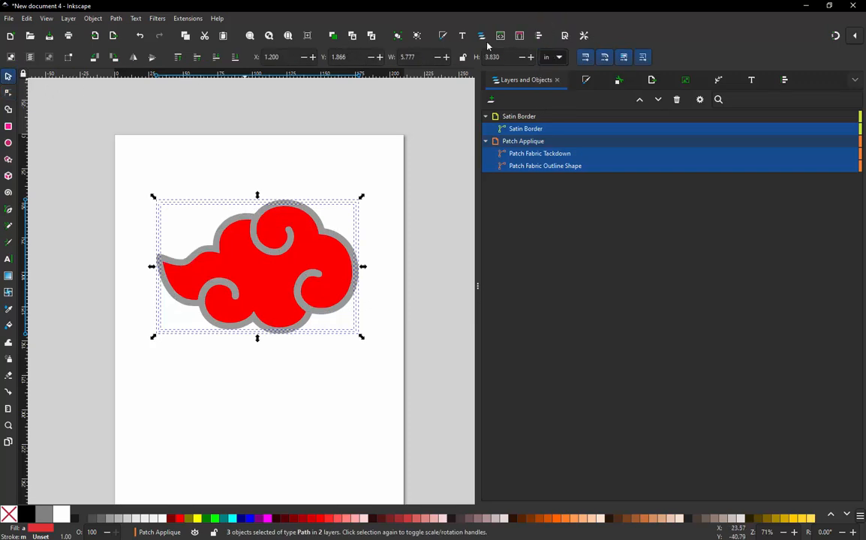
pyautogui.doubleClick(338, 57)
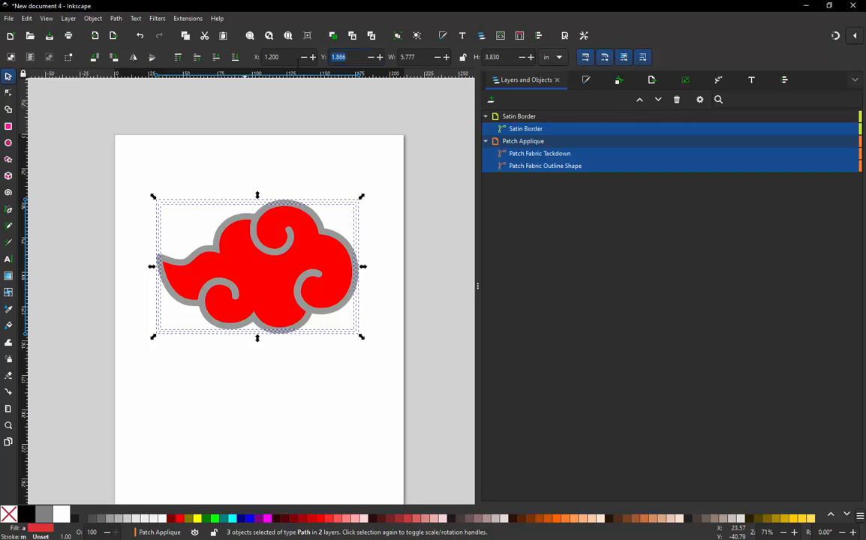
pyautogui.doubleClick(408, 57)
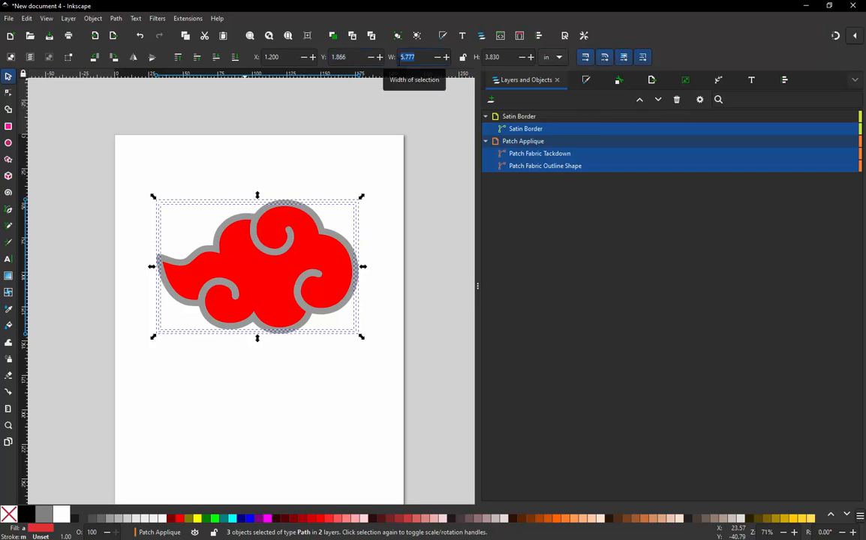
pyautogui.click(463, 58)
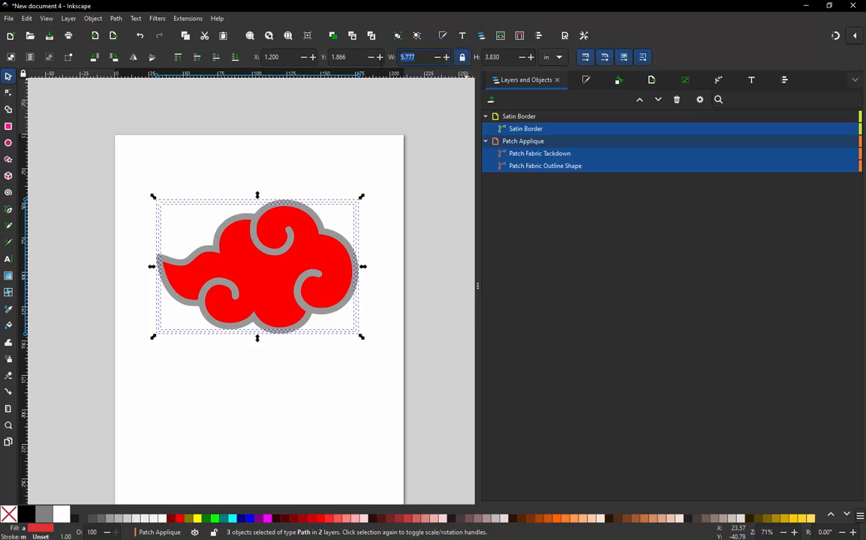
pyautogui.write('3.8')
pyautogui.press('Return')
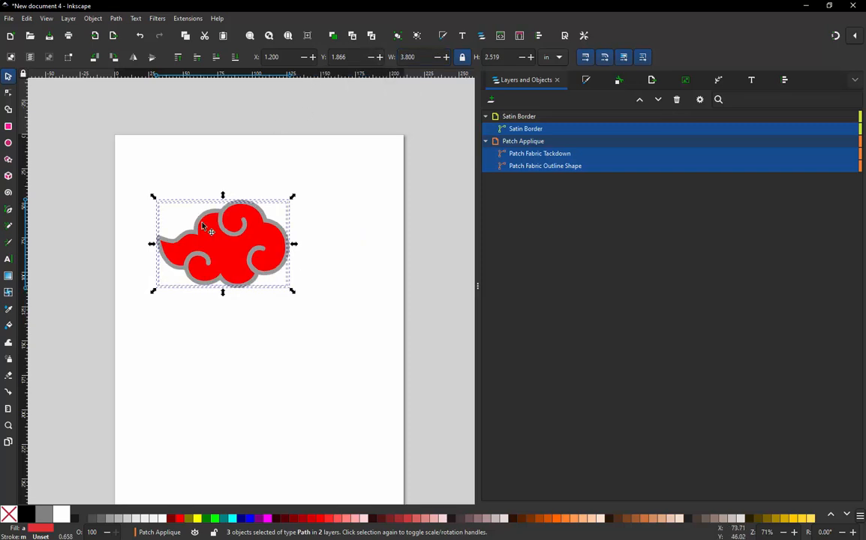
# Move the whole cloud design about 0.45 in to the right on the page and deselect it
pyautogui.scroll(2, 202, 246)
pyautogui.moveTo(219, 247); pyautogui.dragTo(258, 245)
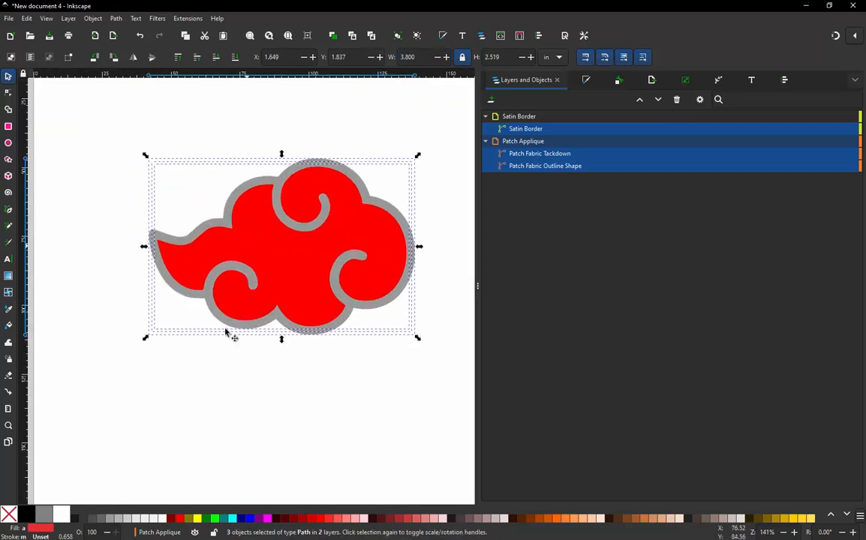
pyautogui.click(223, 382)
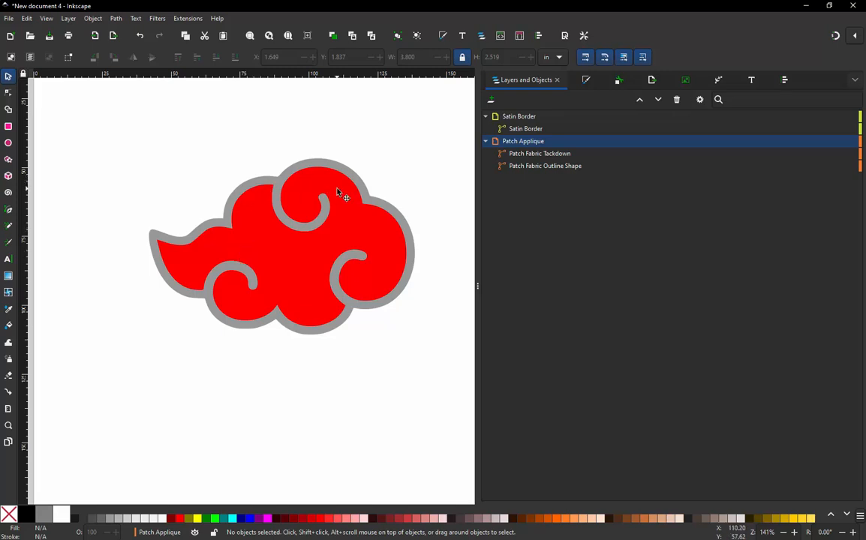
# Duplicate the satin border path and add a layer named New Satin Border above the current one
pyautogui.click(323, 166)
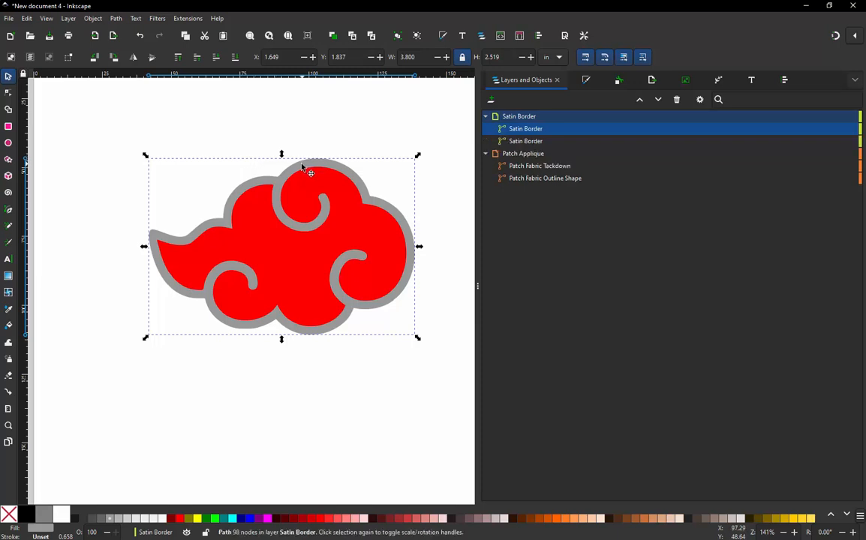
pyautogui.hotkey('ctrl', 'd')
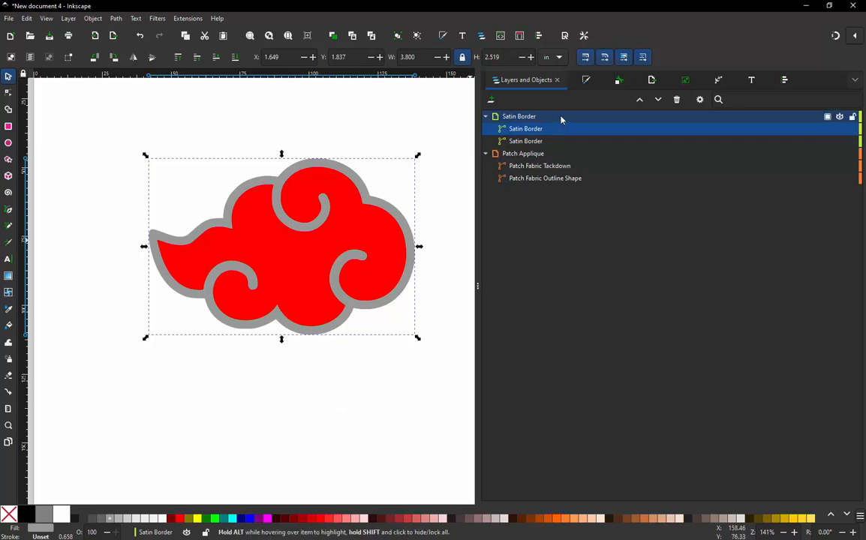
pyautogui.click(491, 99)
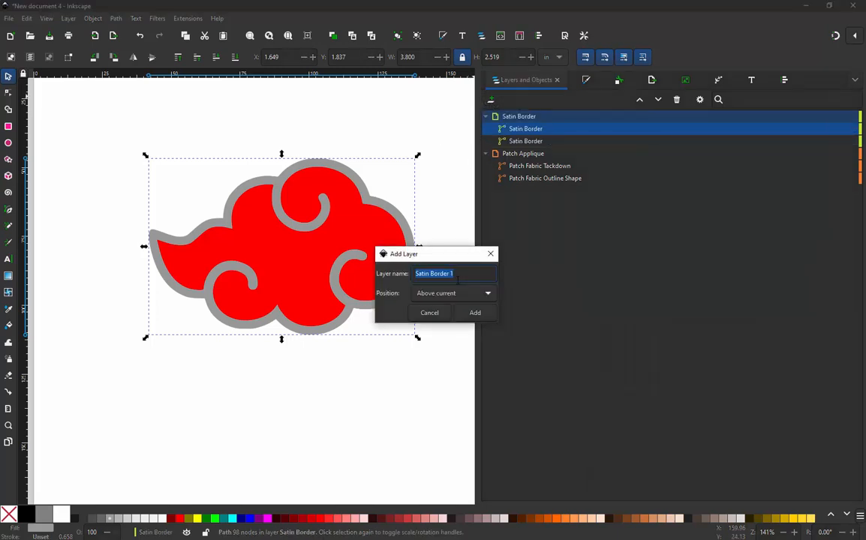
pyautogui.write('New S')
pyautogui.click(479, 312)
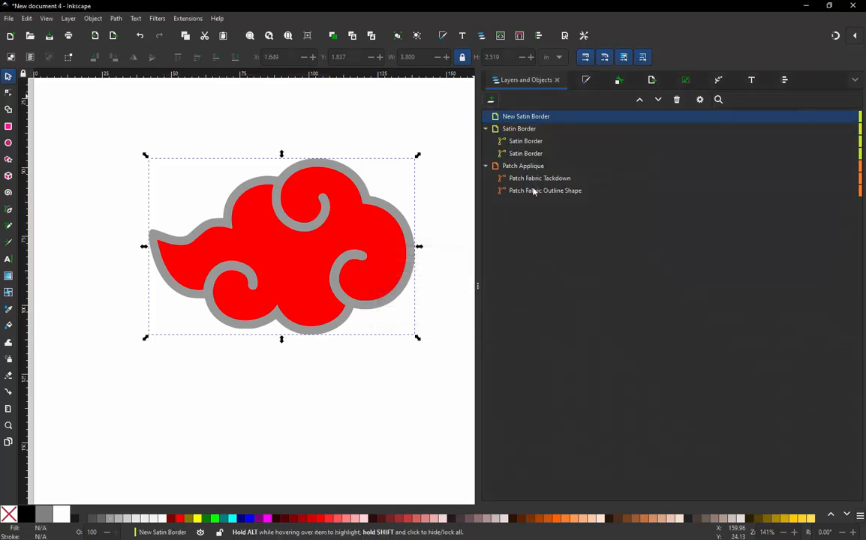
# Move the duplicated border into the New Satin Border layer and hide the Satin Border and Patch Applique layers
pyautogui.click(521, 144)
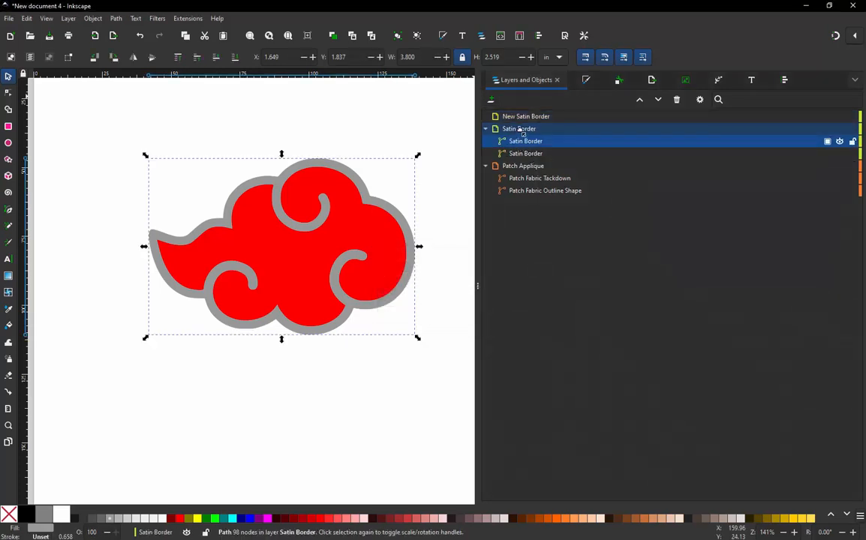
pyautogui.moveTo(521, 132)
pyautogui.mouseDown()
pyautogui.moveTo(518, 118)
pyautogui.moveTo(526, 122)
pyautogui.mouseUp()
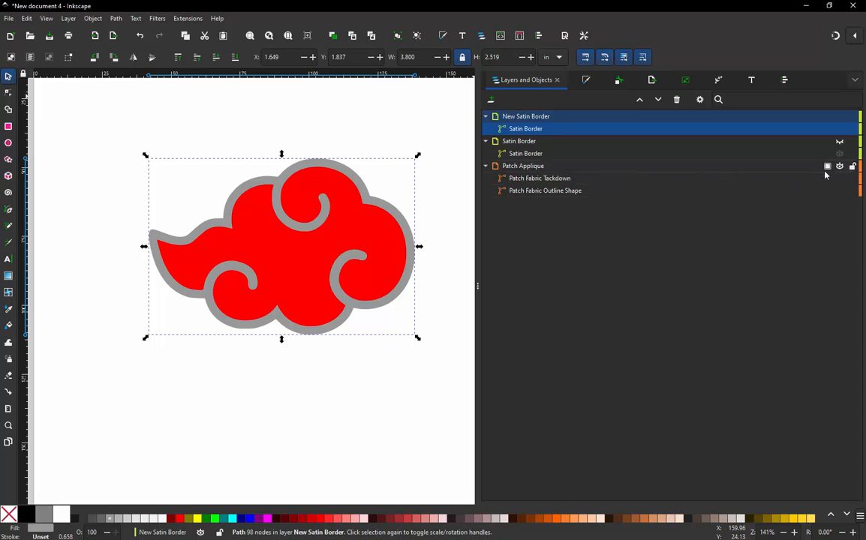
pyautogui.click(839, 167)
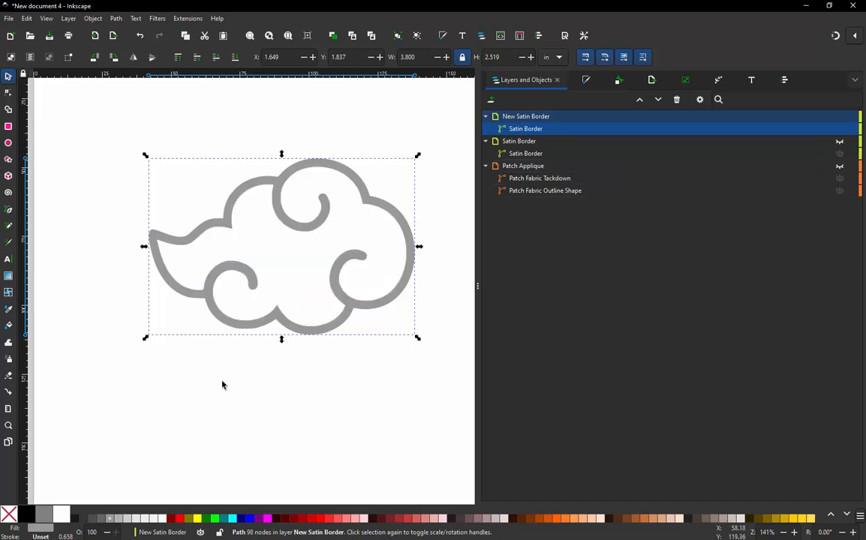
pyautogui.press('Escape')
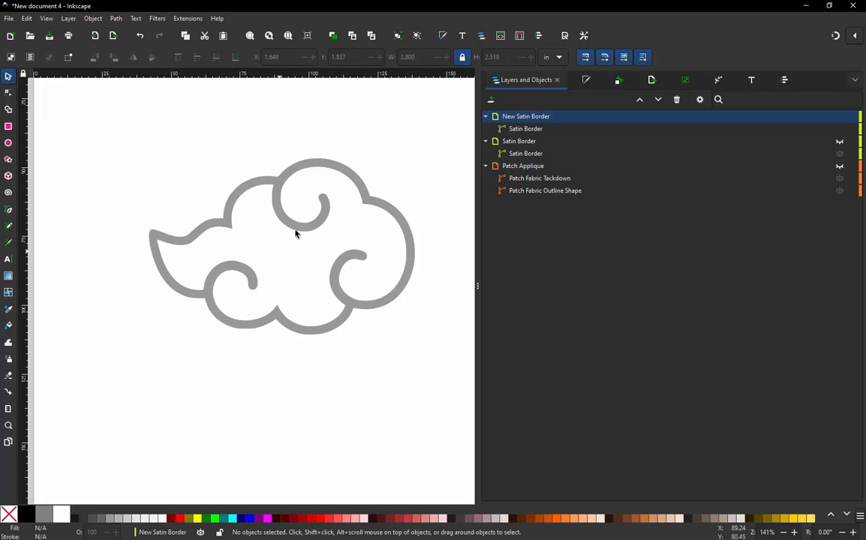
pyautogui.keyDown('ctrl'); pyautogui.scroll(1, 307, 224); pyautogui.keyUp('ctrl')
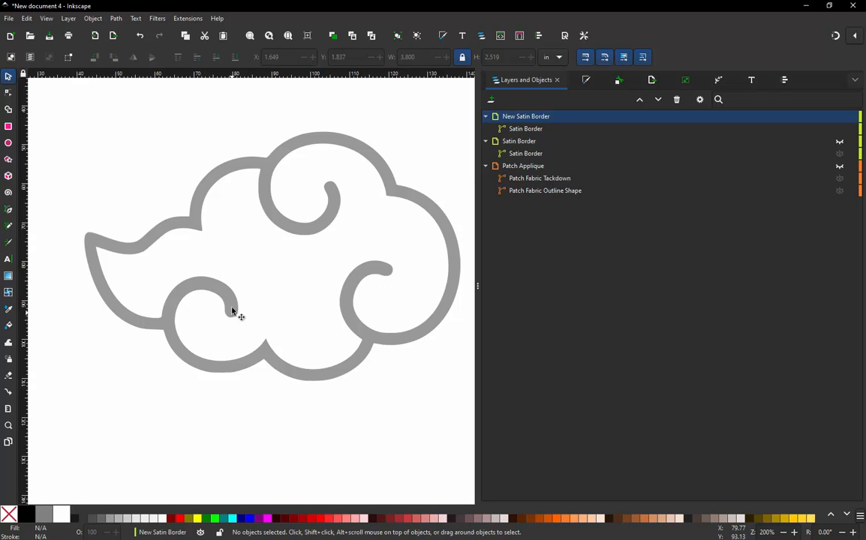
pyautogui.moveTo(183, 289); pyautogui.dragTo(178, 309)
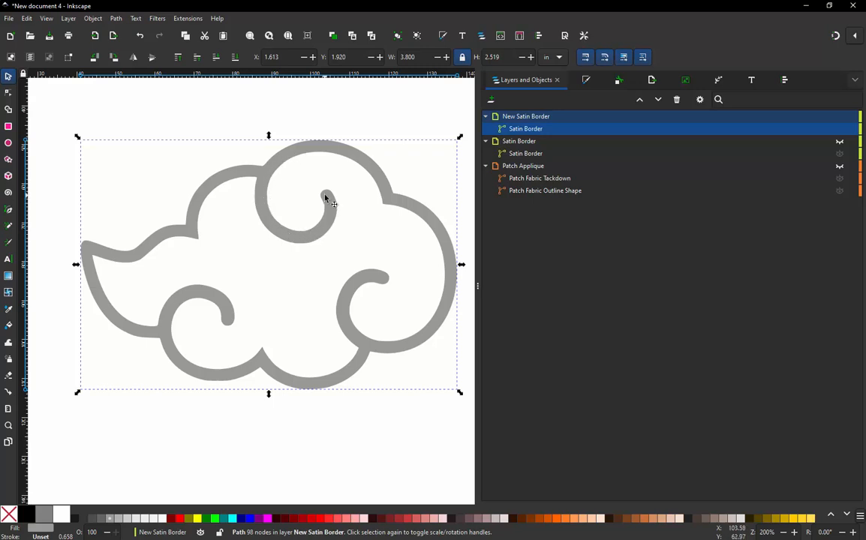
pyautogui.click(180, 118)
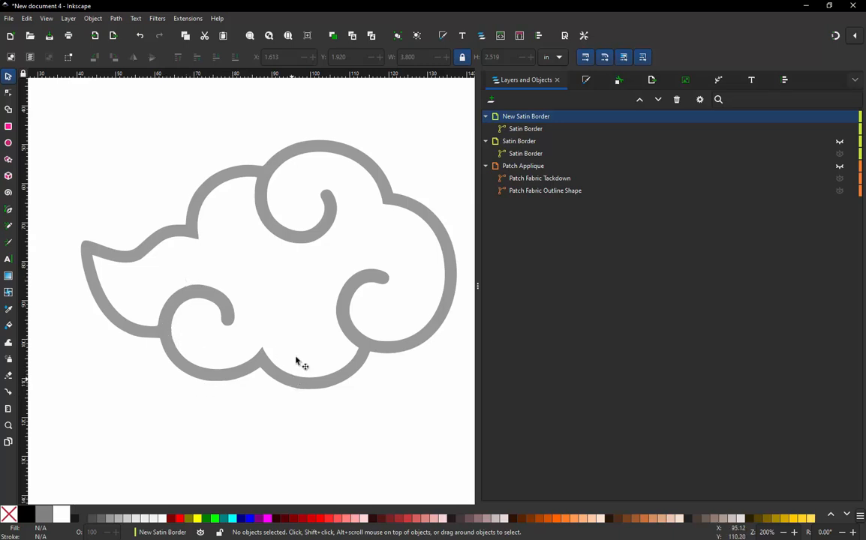
pyautogui.hotkey('ctrl', 'z')
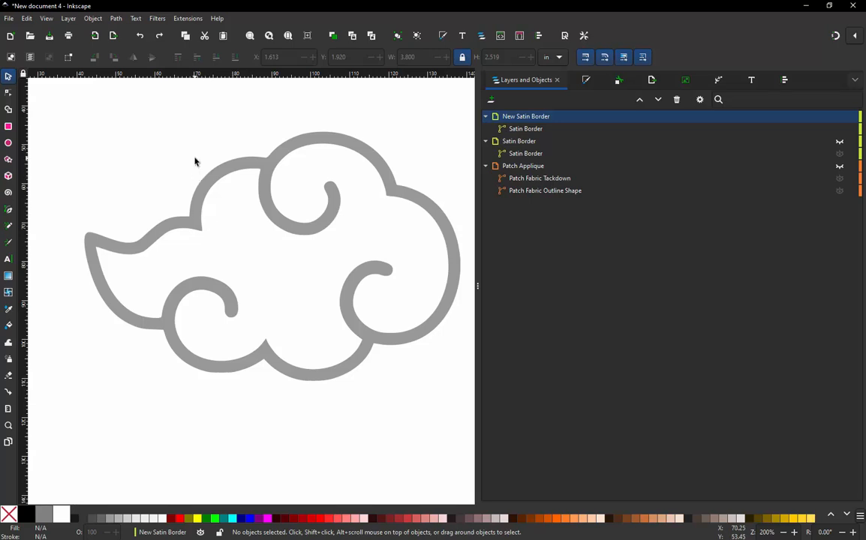
# Examine the new satin border's junctions and corners where the curls meet the cloud outline
pyautogui.scroll(6, 271, 161)
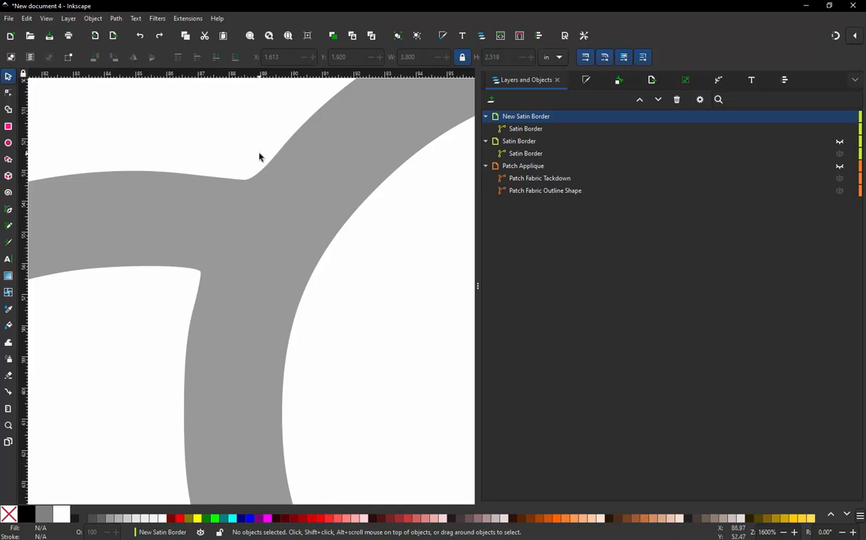
pyautogui.scroll(-4, 259, 165)
pyautogui.scroll(-4, 218, 244)
pyautogui.scroll(4, 218, 245)
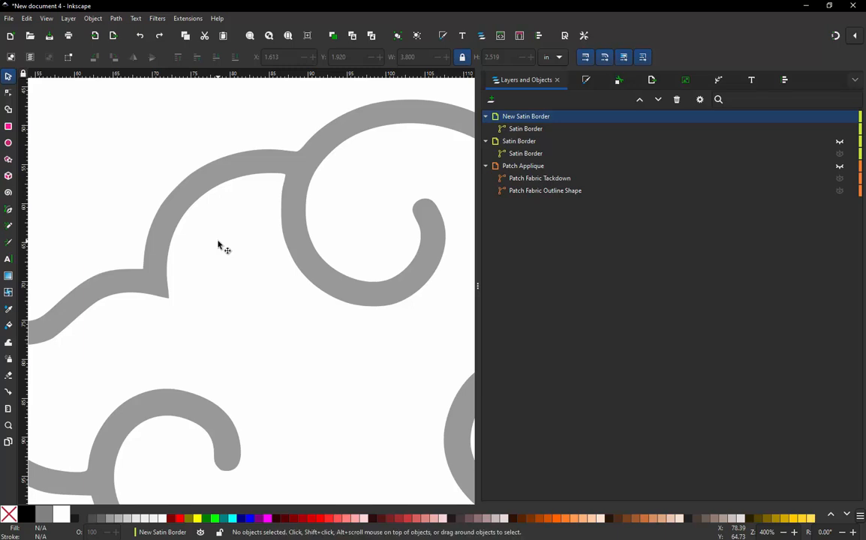
pyautogui.scroll(-3, 219, 244)
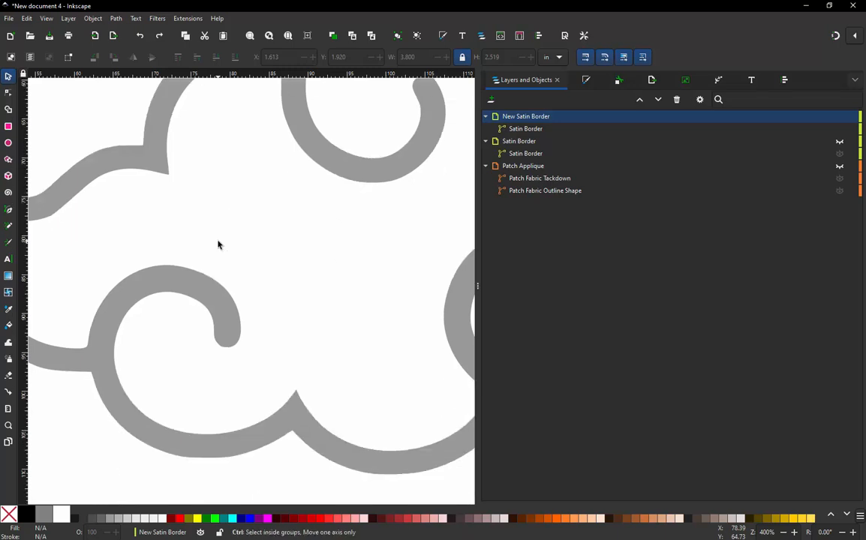
pyautogui.scroll(-4, 219, 244)
pyautogui.scroll(3, 218, 214)
pyautogui.scroll(-1, 223, 168)
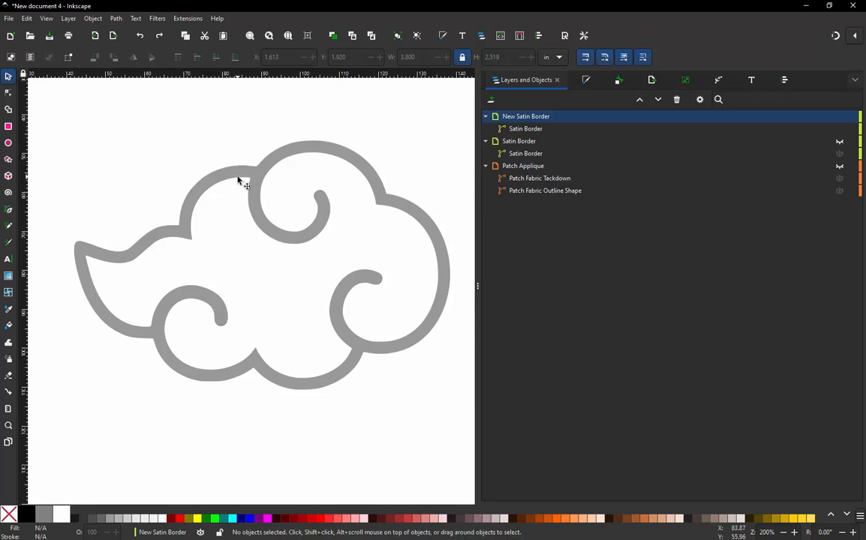
# Break the new satin border path at the two opposing corner nodes where the upper curl meets the upper-left arc
pyautogui.doubleClick(238, 180)
pyautogui.scroll(6, 248, 163)
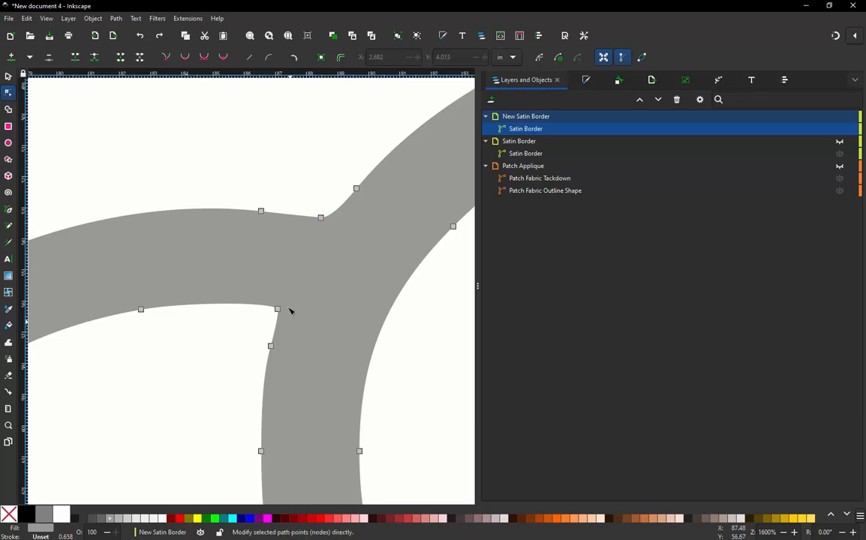
pyautogui.click(321, 218)
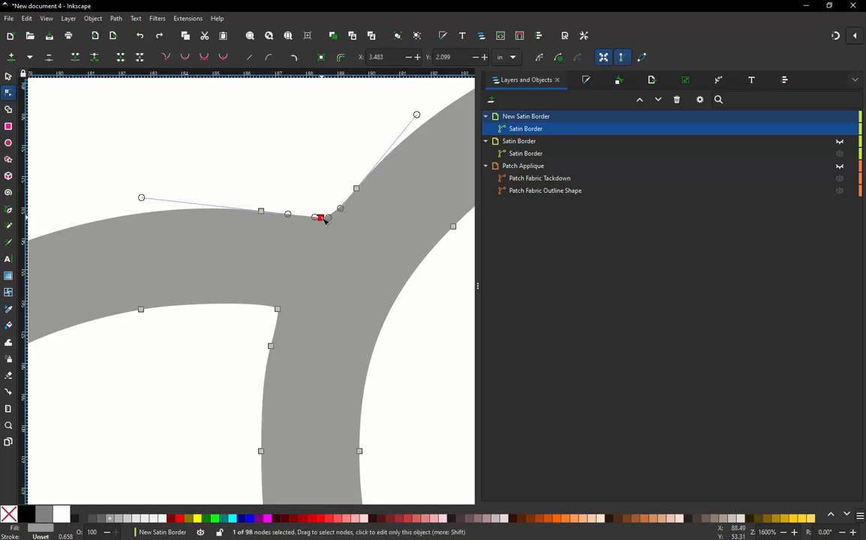
pyautogui.keyDown('shift'); pyautogui.click(277, 310); pyautogui.keyUp('shift')
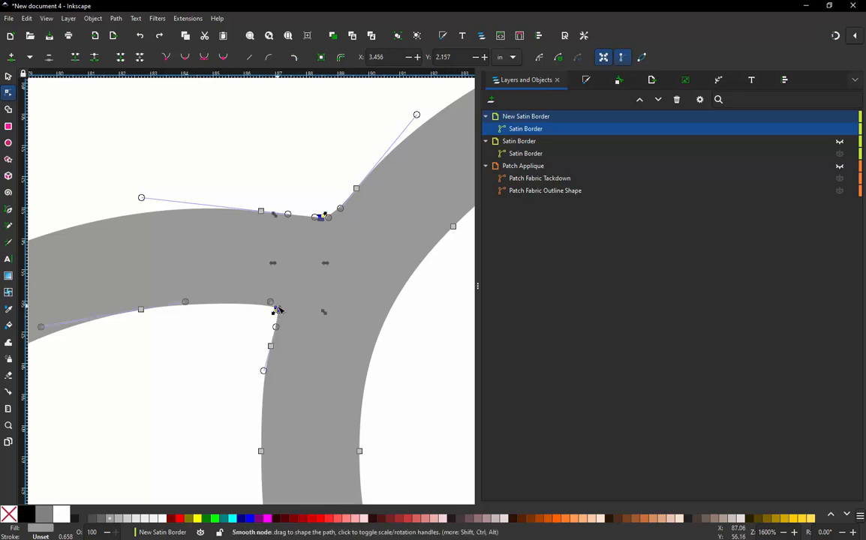
pyautogui.click(95, 58)
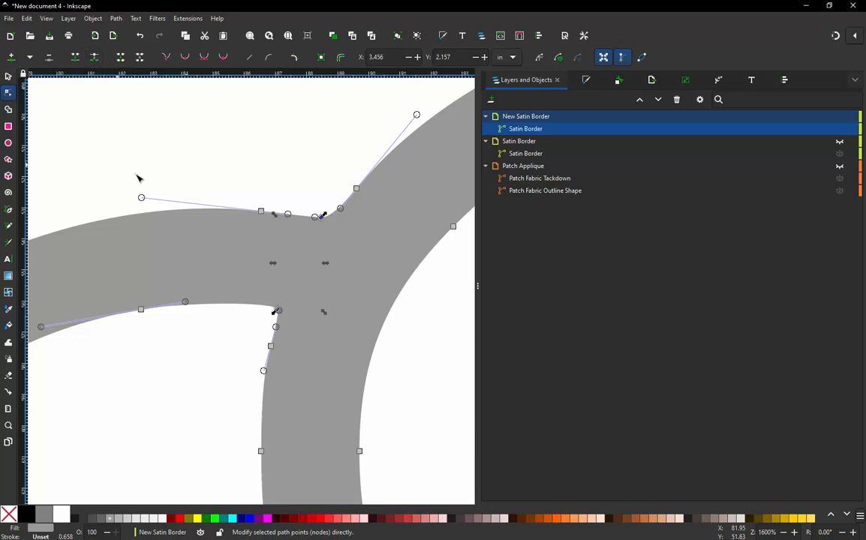
# Set the display mode to Outline and deselect the two corner nodes at the upper curl's junction
pyautogui.click(45, 19)
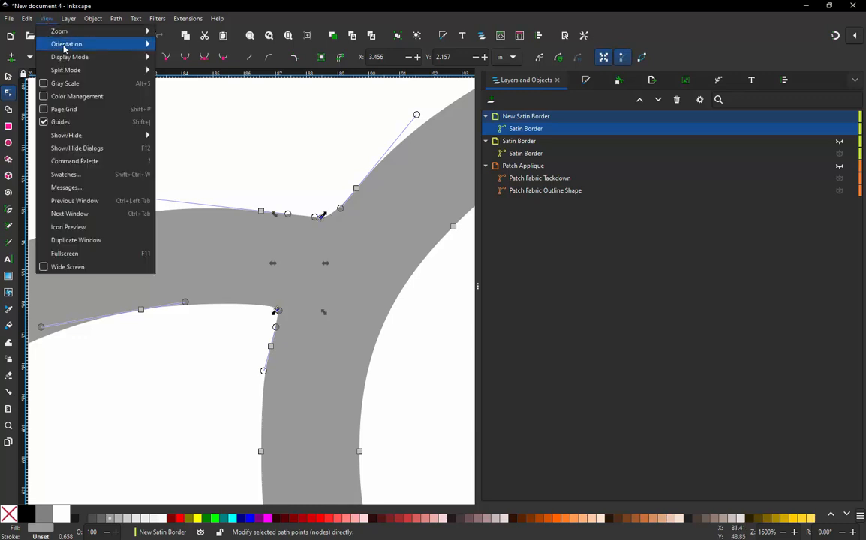
pyautogui.moveTo(75, 57)
pyautogui.click(190, 70)
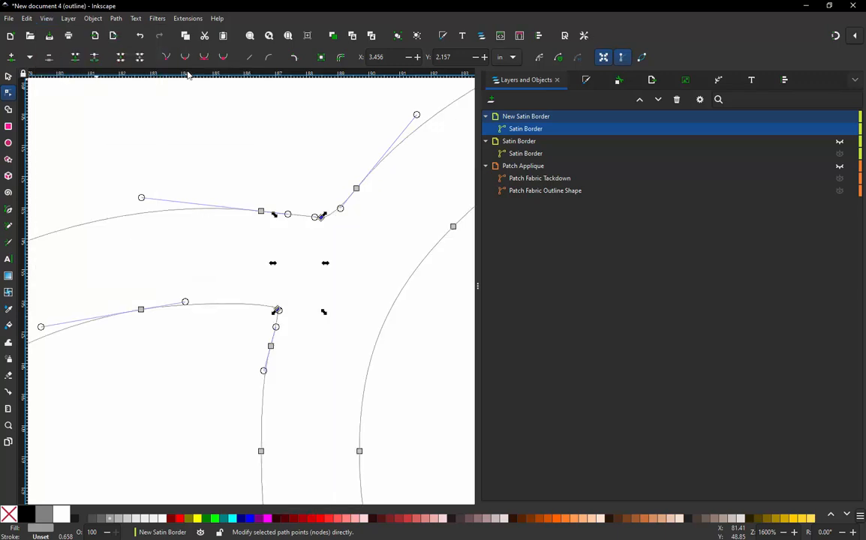
pyautogui.click(247, 155)
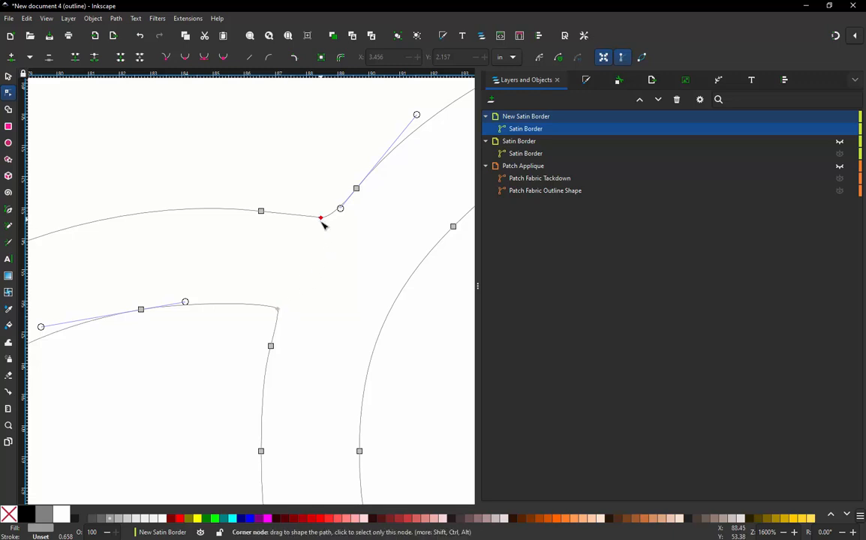
# Break the new satin border path at the two opposing corner nodes where the lower-left curl meets the cloud's left tail
pyautogui.scroll(-3, 303, 188)
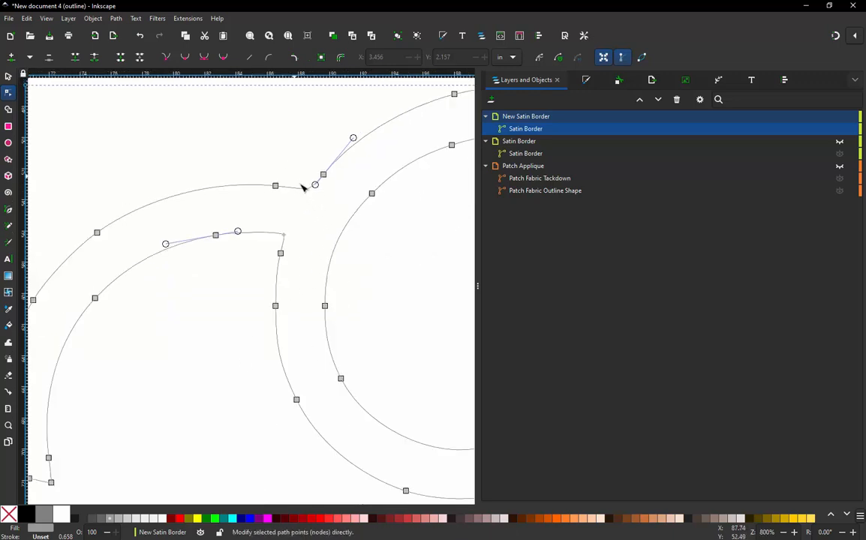
pyautogui.scroll(-3, 310, 186)
pyautogui.scroll(-2, 216, 354)
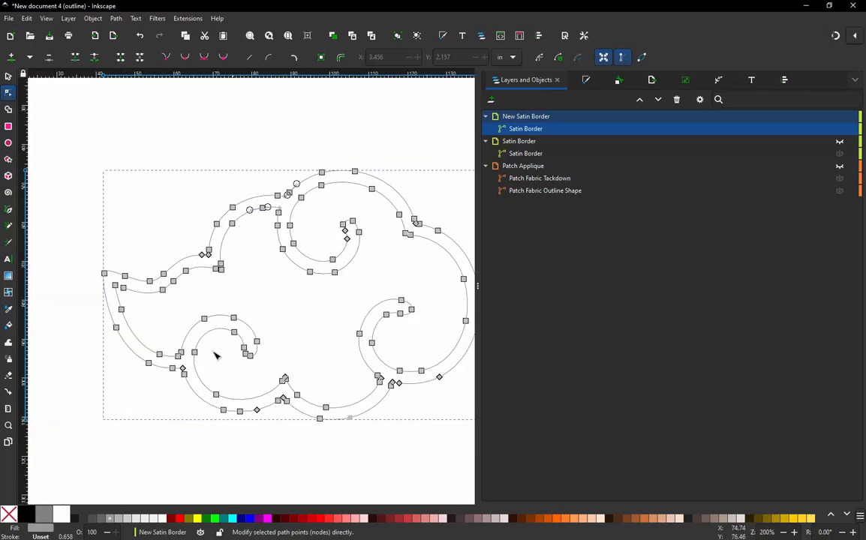
pyautogui.scroll(3, 163, 352)
pyautogui.scroll(5, 163, 352)
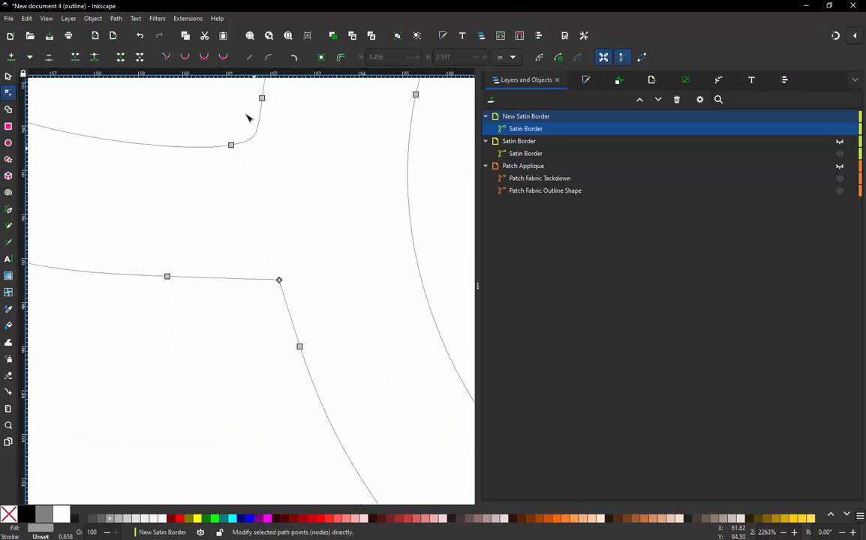
pyautogui.scroll(1, 254, 144)
pyautogui.scroll(-1, 255, 195)
pyautogui.scroll(1, 272, 153)
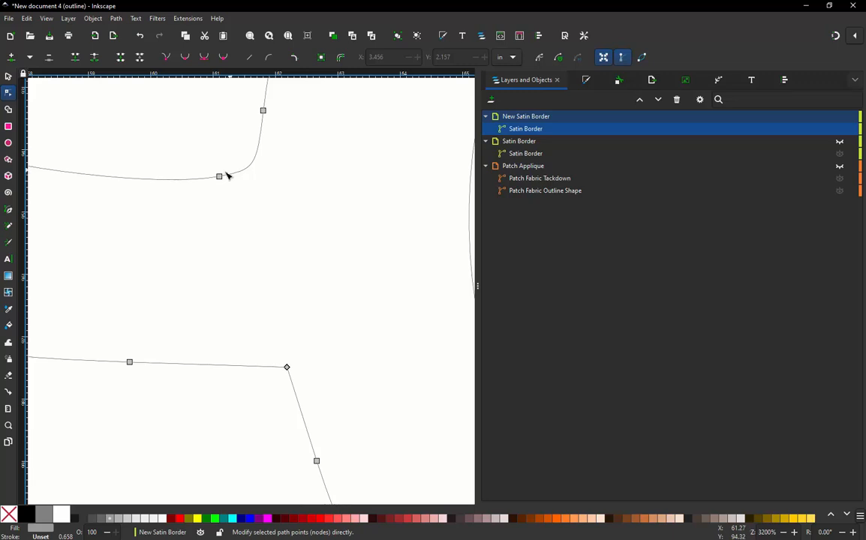
pyautogui.click(219, 177)
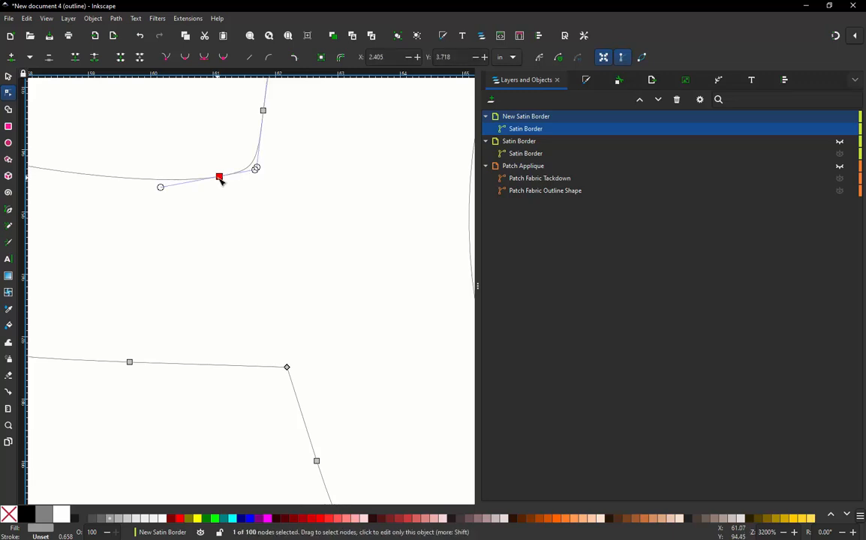
pyautogui.keyDown('shift'); pyautogui.click(288, 368); pyautogui.keyUp('shift')
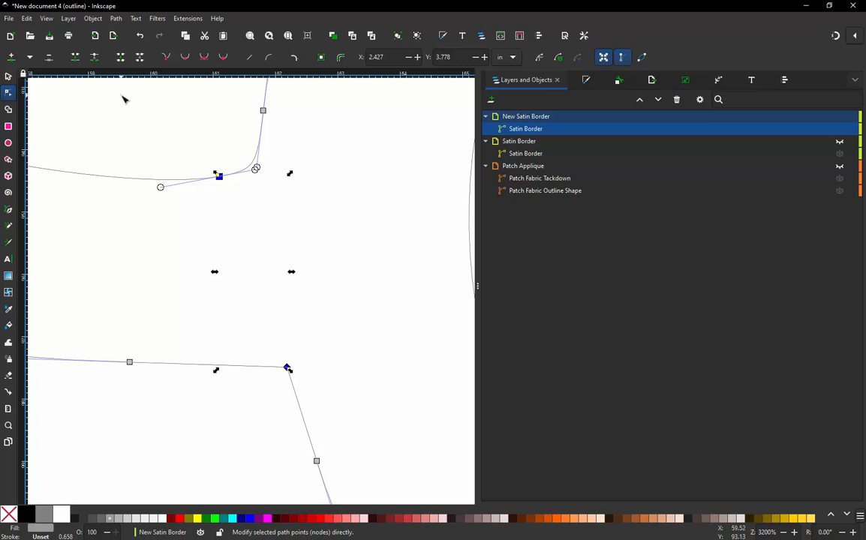
pyautogui.click(151, 148)
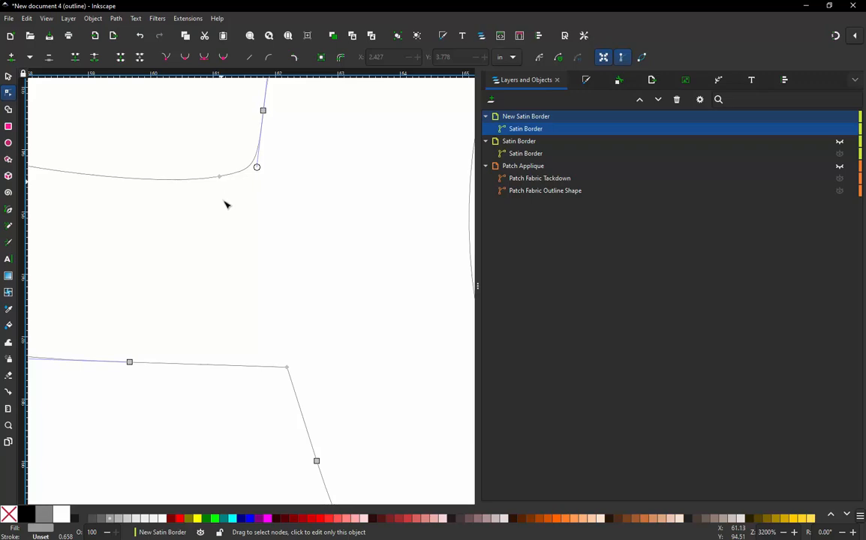
# Break the new satin border path at the two opposing corner nodes where the lower-right curl meets the bottom arc
pyautogui.scroll(-3, 161, 209)
pyautogui.scroll(-3, 164, 208)
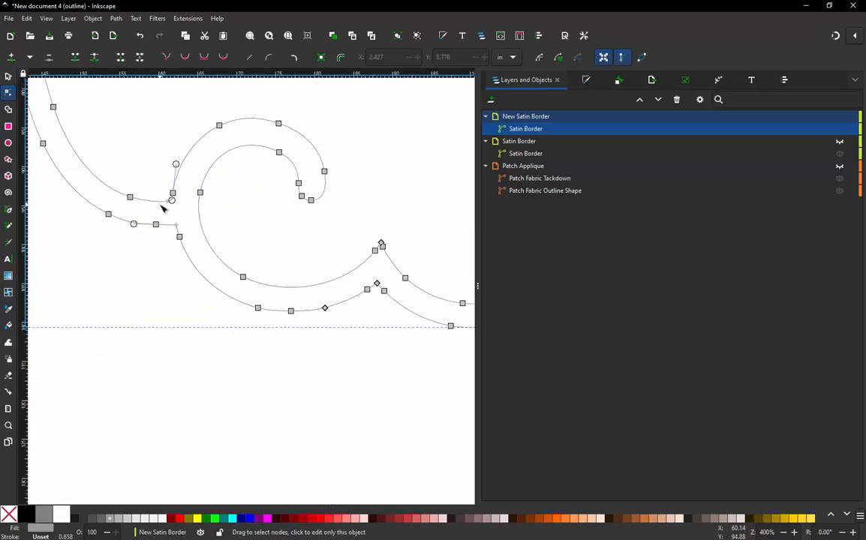
pyautogui.scroll(-2, 191, 228)
pyautogui.scroll(7, 386, 212)
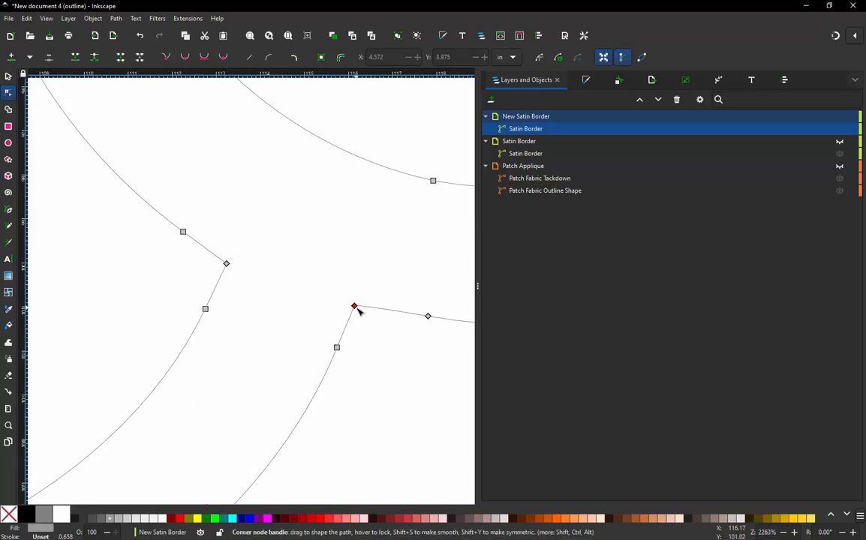
pyautogui.click(356, 308)
pyautogui.keyDown('shift'); pyautogui.click(227, 265); pyautogui.keyUp('shift')
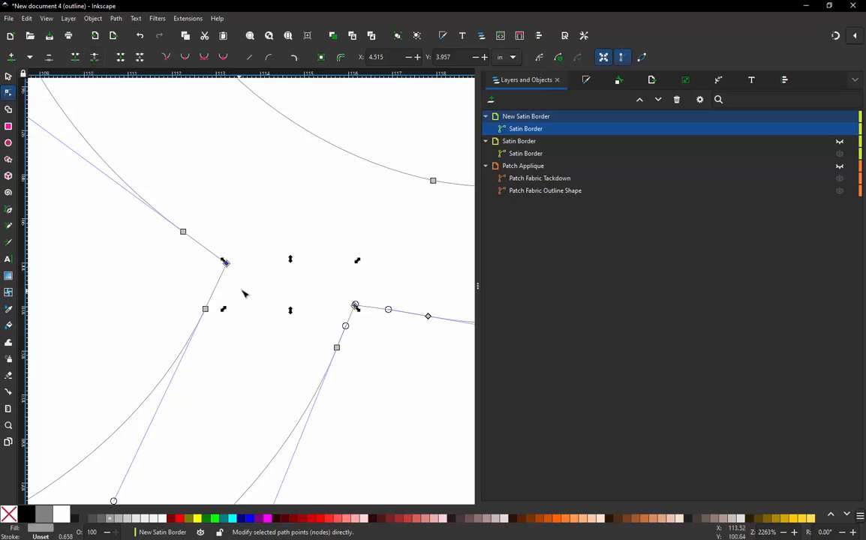
# Break the new satin border apart into separate path objects and deselect them
pyautogui.keyDown('ctrl'); pyautogui.scroll(-7, 363, 318); pyautogui.keyUp('ctrl')
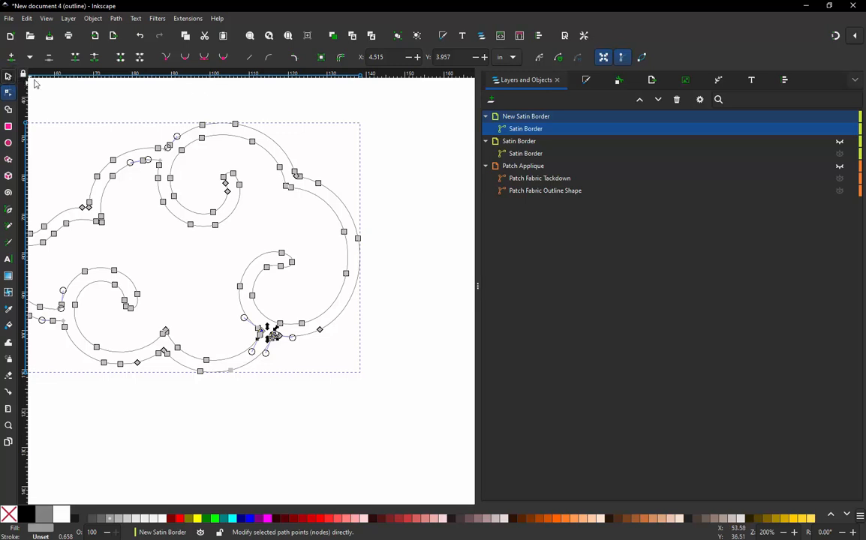
pyautogui.click(8, 76)
pyautogui.click(177, 109)
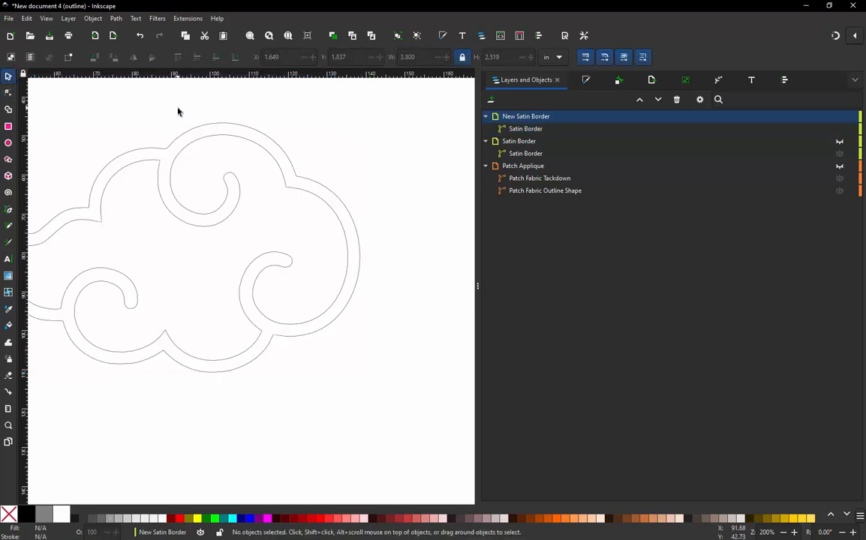
pyautogui.click(201, 143)
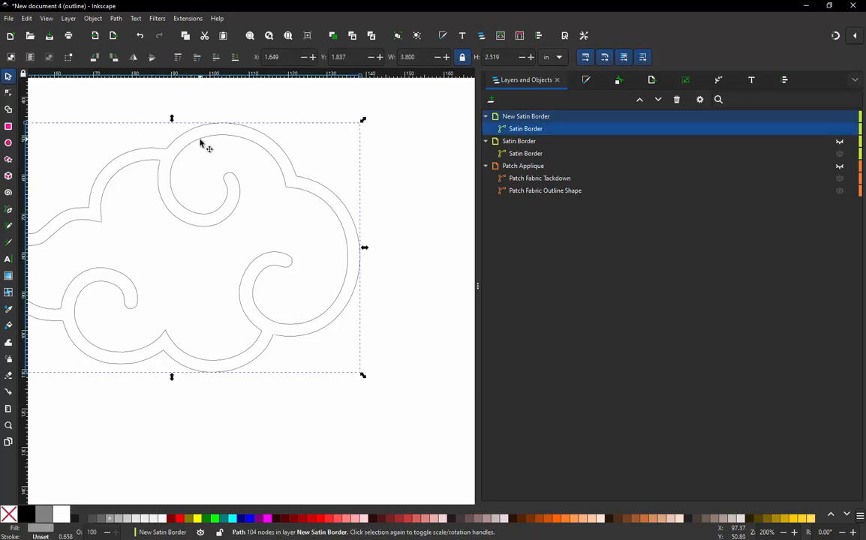
pyautogui.click(116, 19)
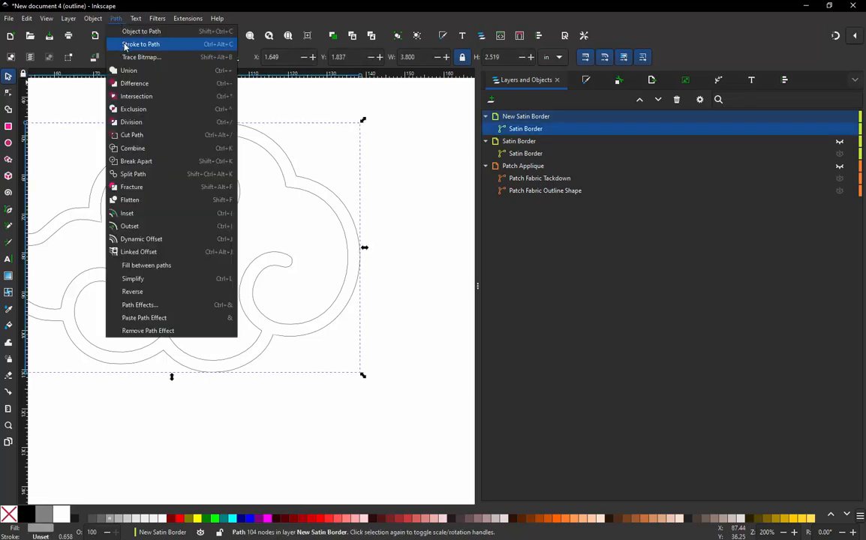
pyautogui.click(144, 161)
pyautogui.click(319, 111)
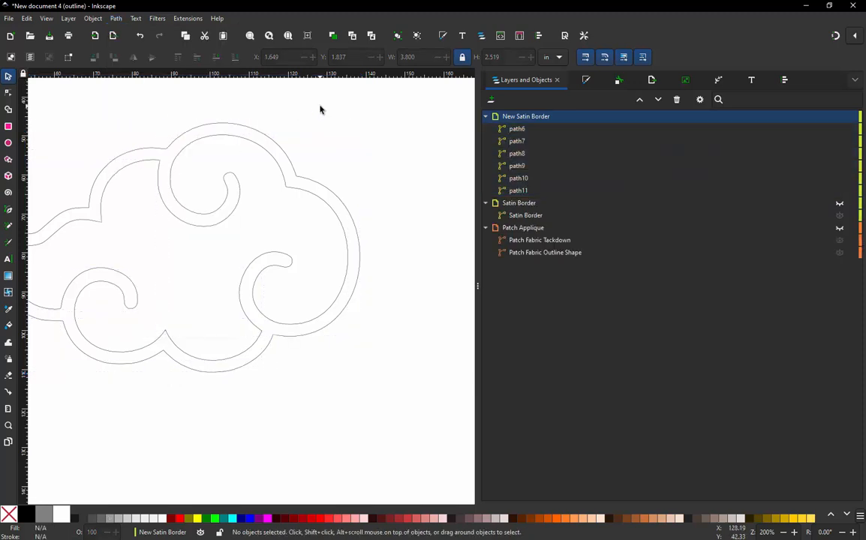
# Test-move the inner and outer rails of the cloud's left section one at a time, undoing each move
pyautogui.scroll(-2, 368, 270)
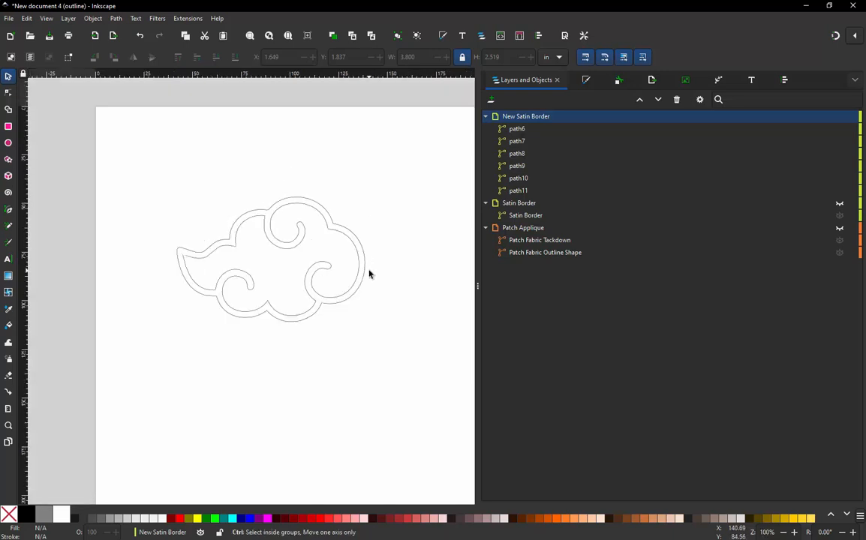
pyautogui.scroll(4, 269, 244)
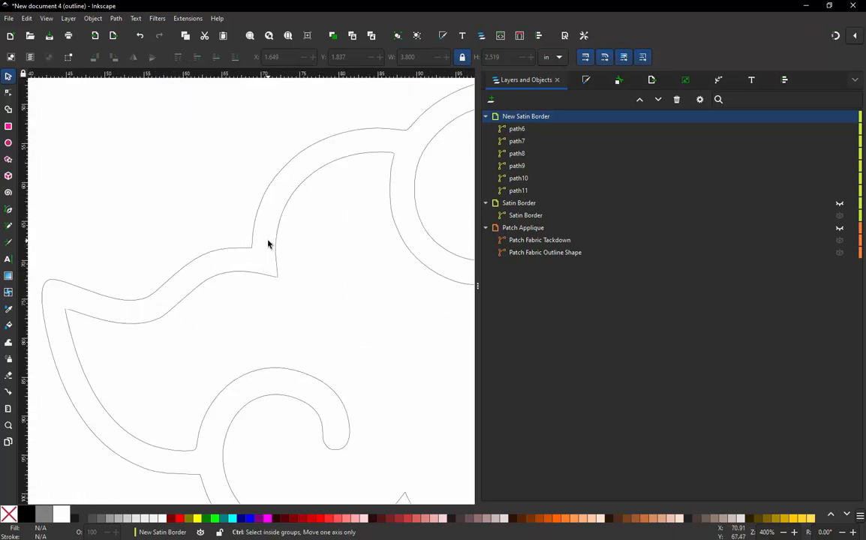
pyautogui.click(349, 156)
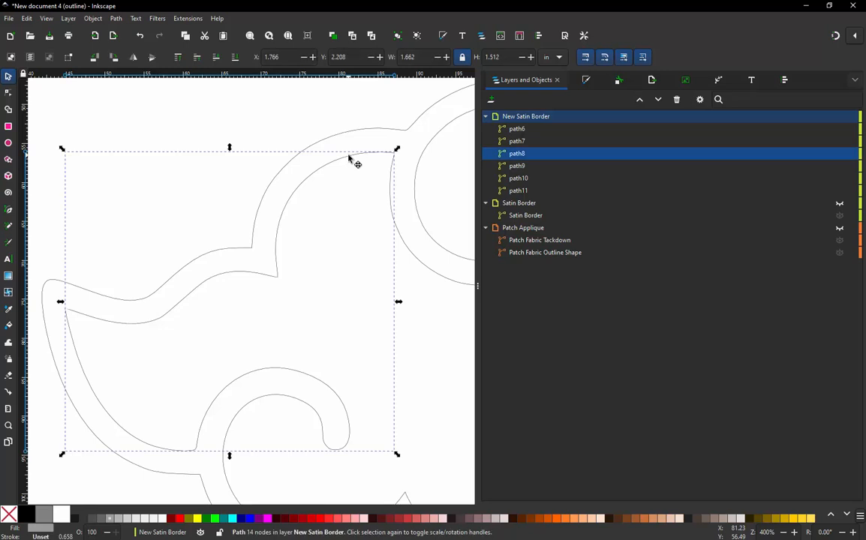
pyautogui.moveTo(349, 157); pyautogui.dragTo(339, 218)
pyautogui.hotkey('ctrl', 'z')
pyautogui.moveTo(350, 160); pyautogui.dragTo(266, 173)
pyautogui.hotkey('ctrl', 'z')
pyautogui.click(375, 131)
pyautogui.moveTo(375, 131); pyautogui.dragTo(280, 121)
pyautogui.hotkey('ctrl', 'z')
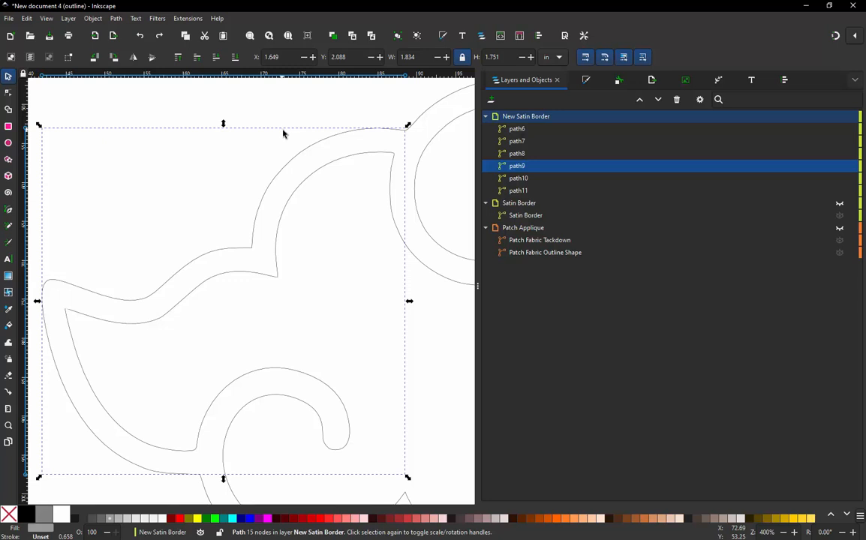
# Combine the inner and outer rails of the cloud's left section into a single path
pyautogui.press('shift')
pyautogui.keyDown('shift'); pyautogui.click(336, 165); pyautogui.keyUp('shift')
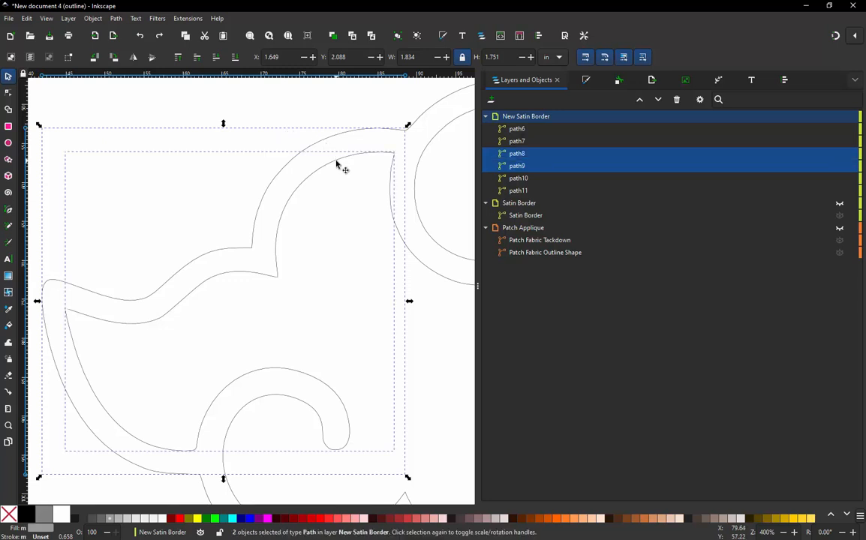
pyautogui.click(118, 19)
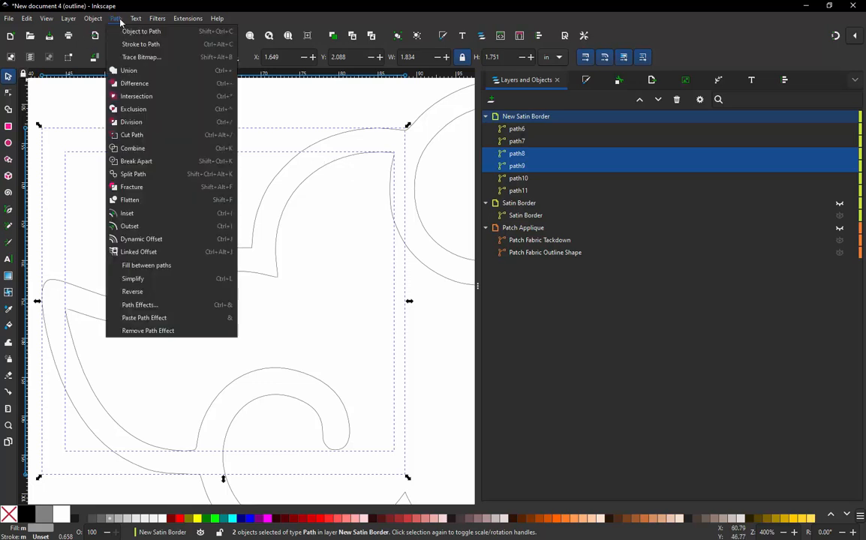
pyautogui.click(148, 149)
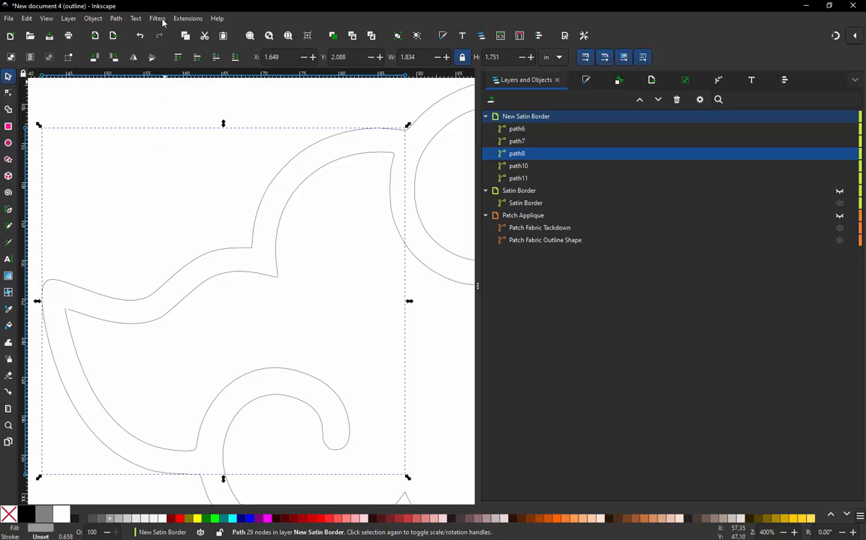
# Examine the combined left section's simulated stitches in Ink/Stitch Params and close the window without applying settings
pyautogui.click(188, 20)
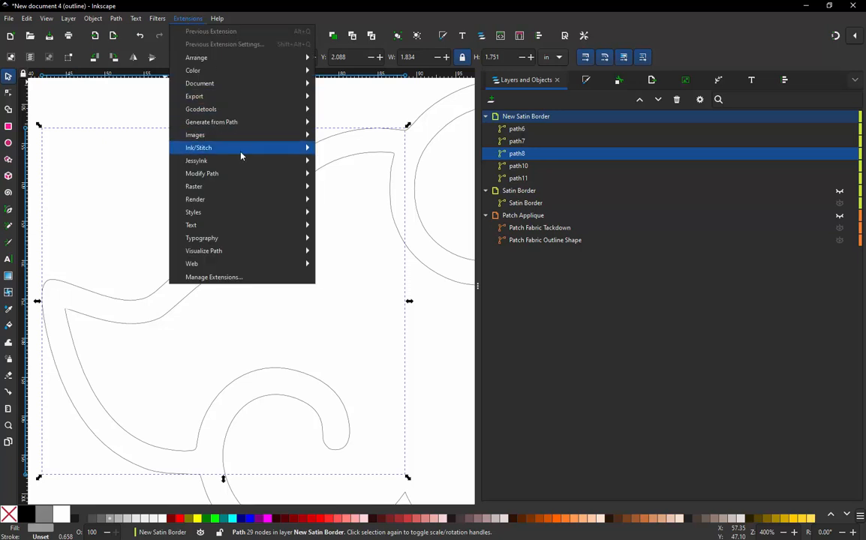
pyautogui.moveTo(240, 148)
pyautogui.click(360, 237)
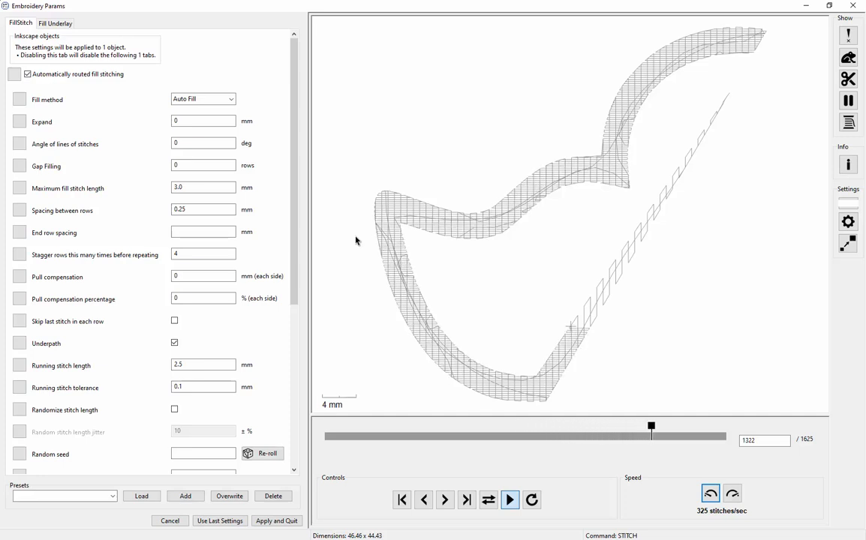
pyautogui.click(863, 10)
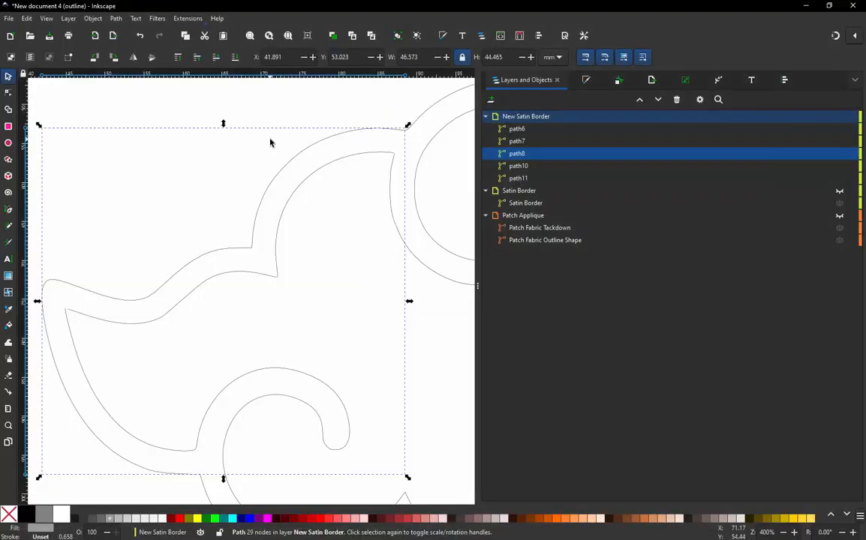
# Set the display mode to Normal, try moving the combined left section and undo the move
pyautogui.click(45, 18)
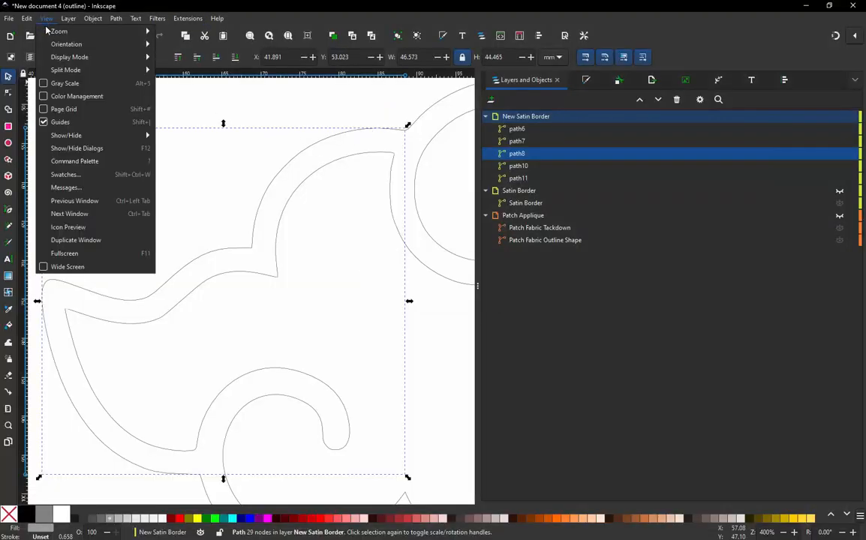
pyautogui.click(189, 65)
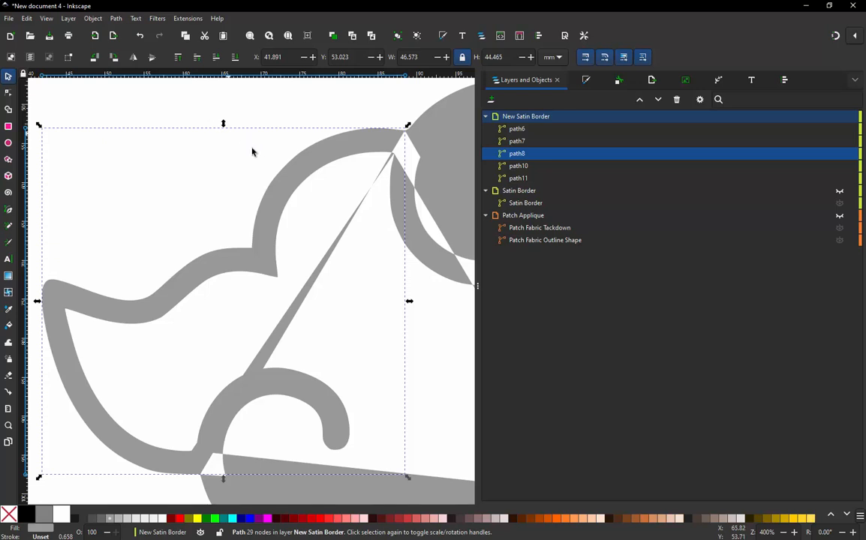
pyautogui.click(286, 175)
pyautogui.moveTo(286, 175); pyautogui.dragTo(242, 148)
pyautogui.hotkey('ctrl', 'z')
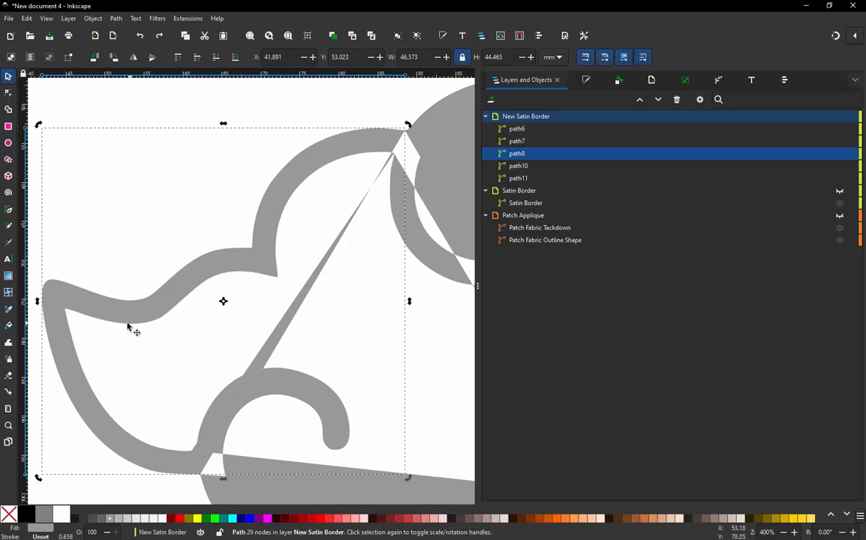
# Remove the combined left section's fill and give it a green (#008000) stroke
pyautogui.click(10, 516)
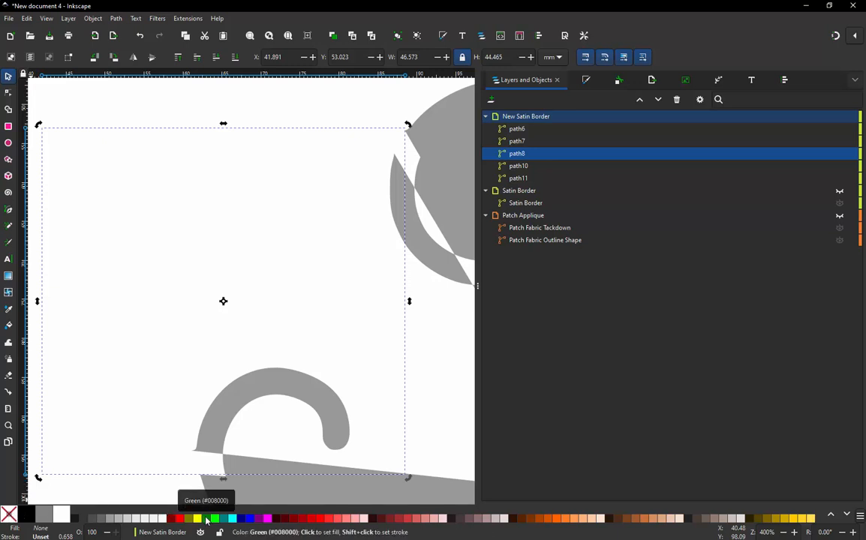
pyautogui.keyDown('shift'); pyautogui.click(207, 519); pyautogui.keyUp('shift')
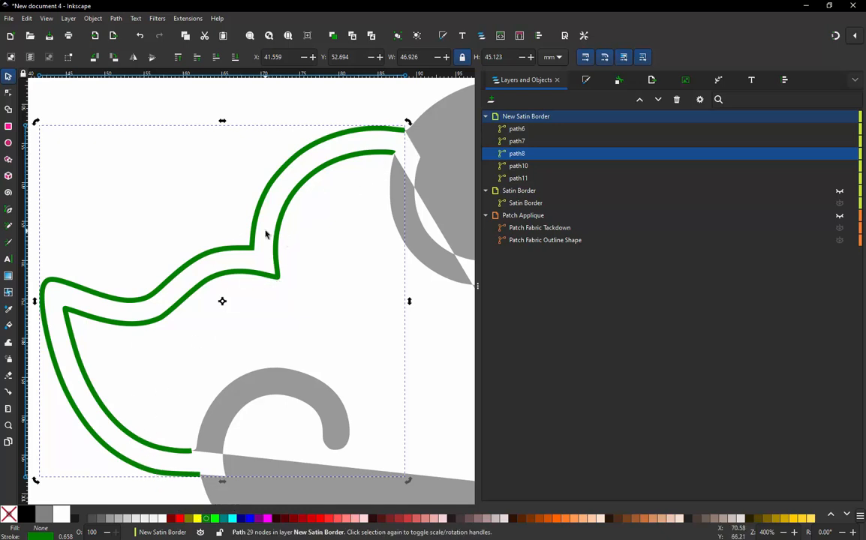
# Preview the green left section in Ink/Stitch Params with Custom satin column instead of running stitch, and close the window without applying
pyautogui.click(187, 18)
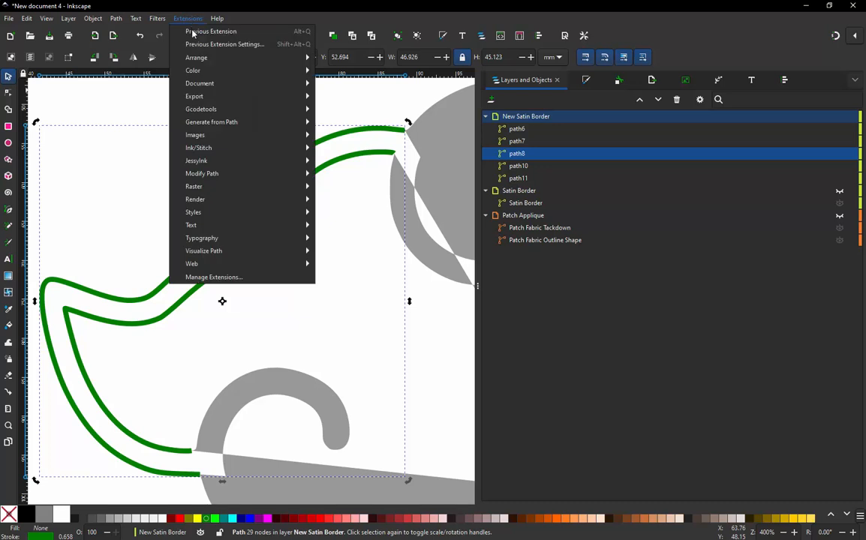
pyautogui.moveTo(233, 149)
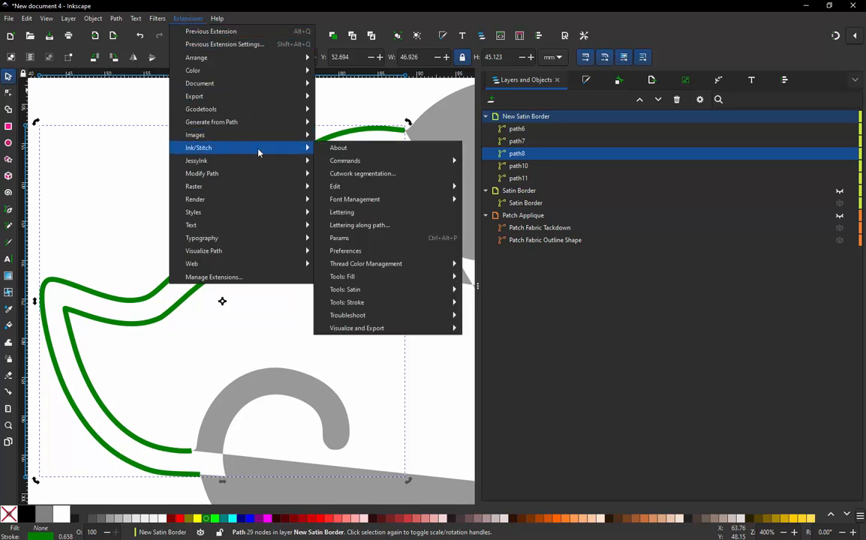
pyautogui.click(352, 238)
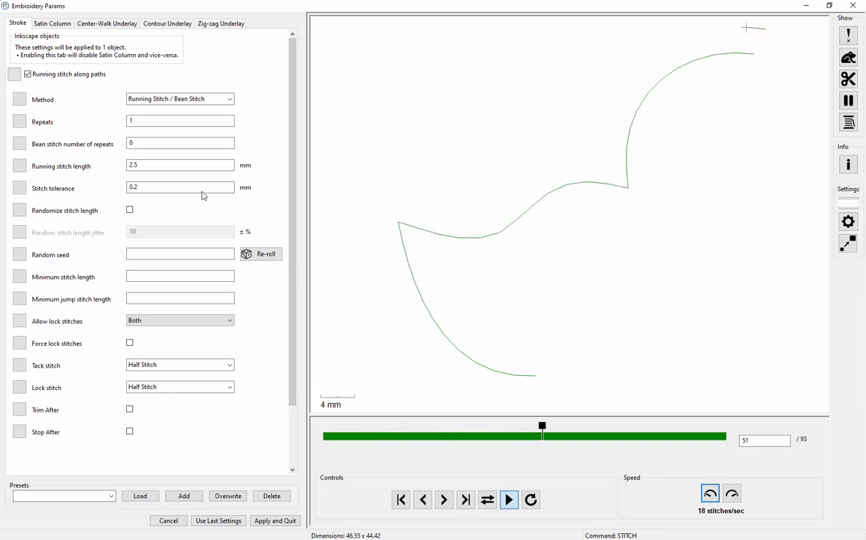
pyautogui.click(27, 75)
pyautogui.click(52, 24)
pyautogui.click(89, 78)
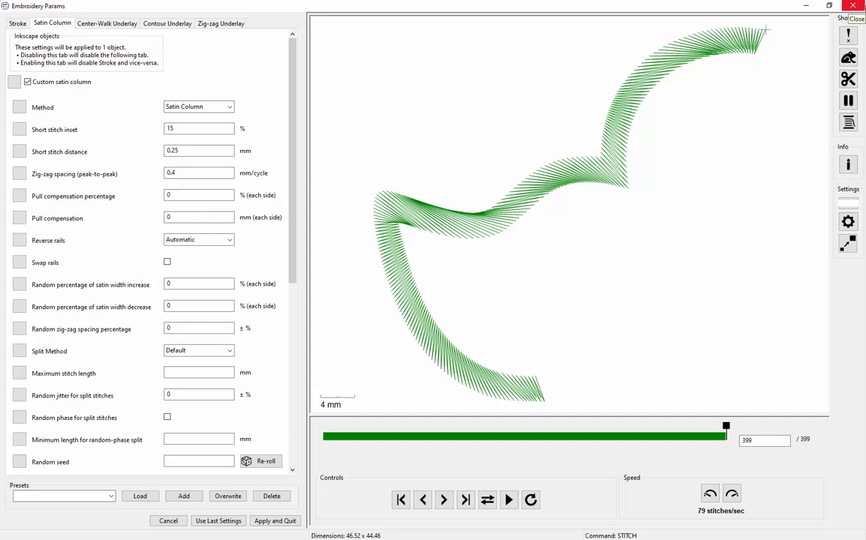
pyautogui.click(853, 6)
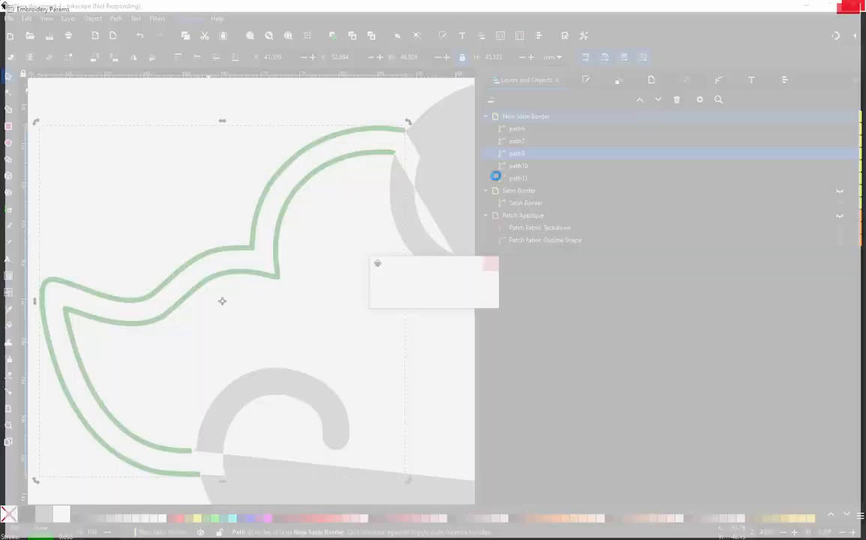
# Draw a straight rung across both rails near the upper-right end of the green left section, with a 0.5 mm stroke
pyautogui.click(214, 214)
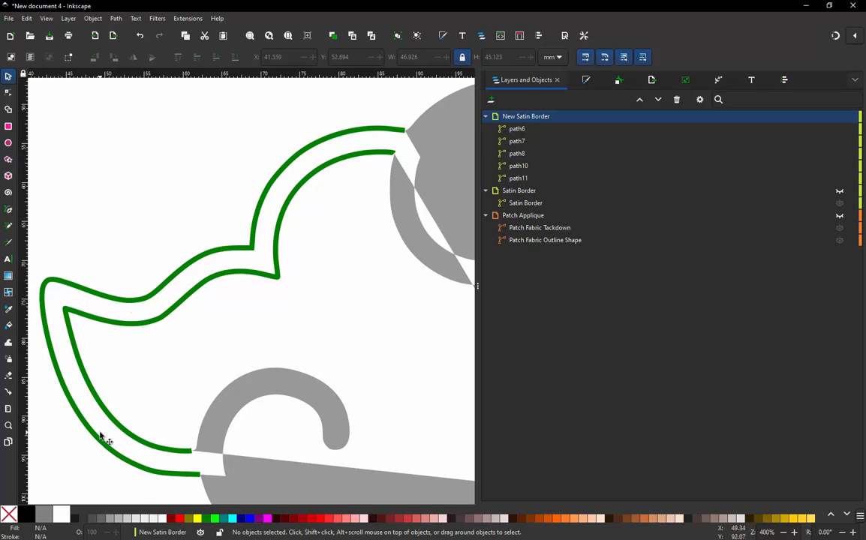
pyautogui.press('b')
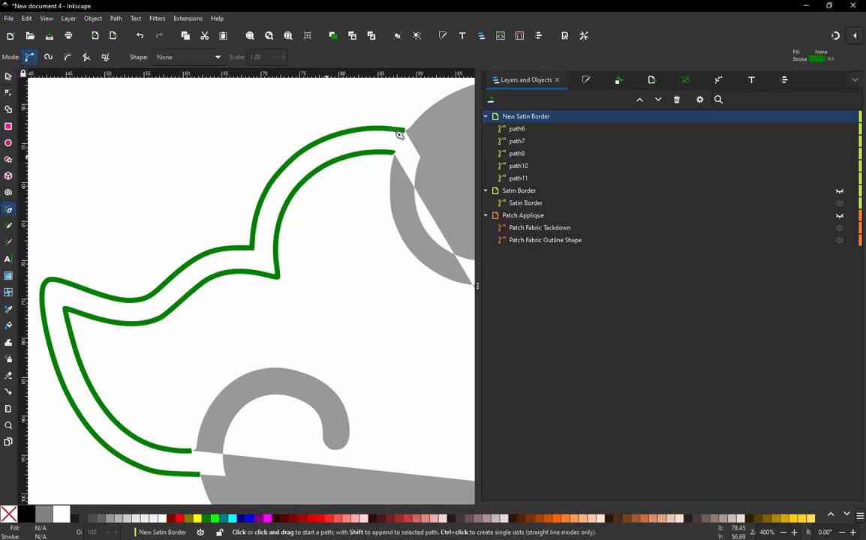
pyautogui.click(373, 167)
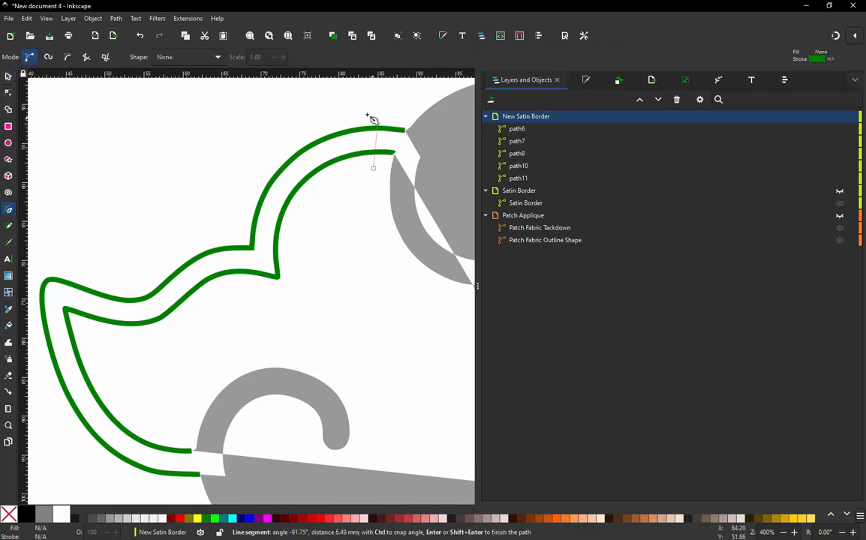
pyautogui.doubleClick(373, 117)
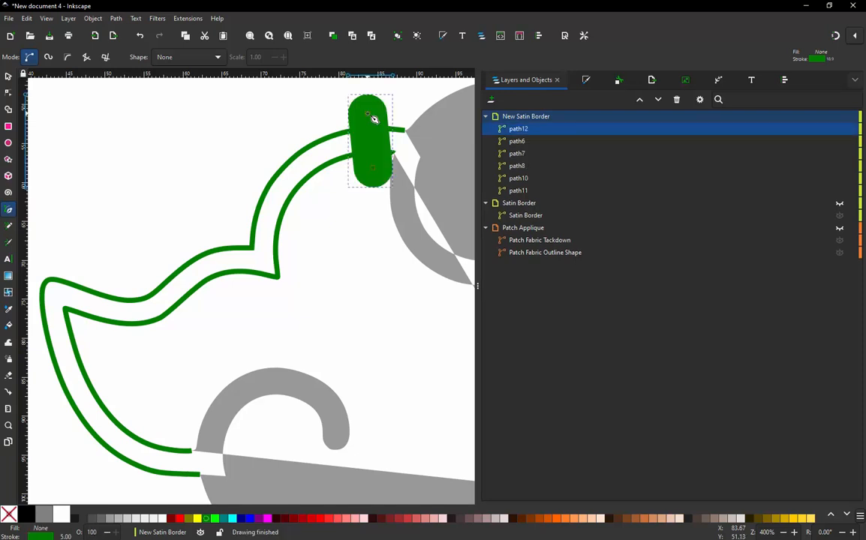
pyautogui.click(588, 84)
pyautogui.click(596, 98)
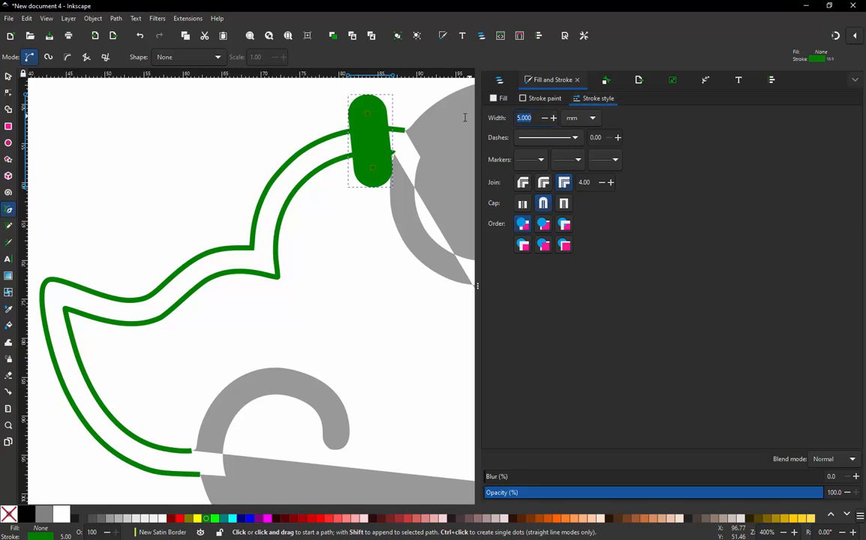
pyautogui.write('.5')
pyautogui.press('Return')
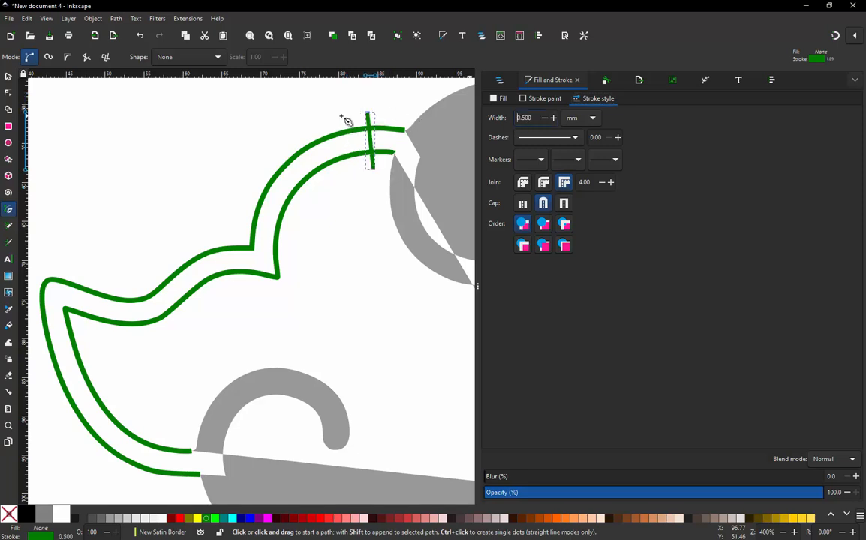
# Add three rungs across the rails: on the upper arch, through the sharp inner corner, and between those two
pyautogui.moveTo(298, 174); pyautogui.dragTo(312, 189)
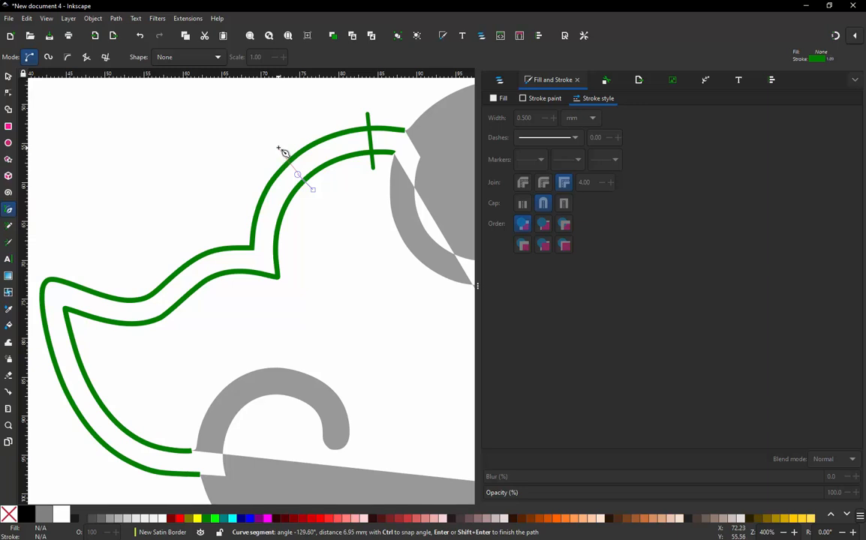
pyautogui.doubleClick(278, 149)
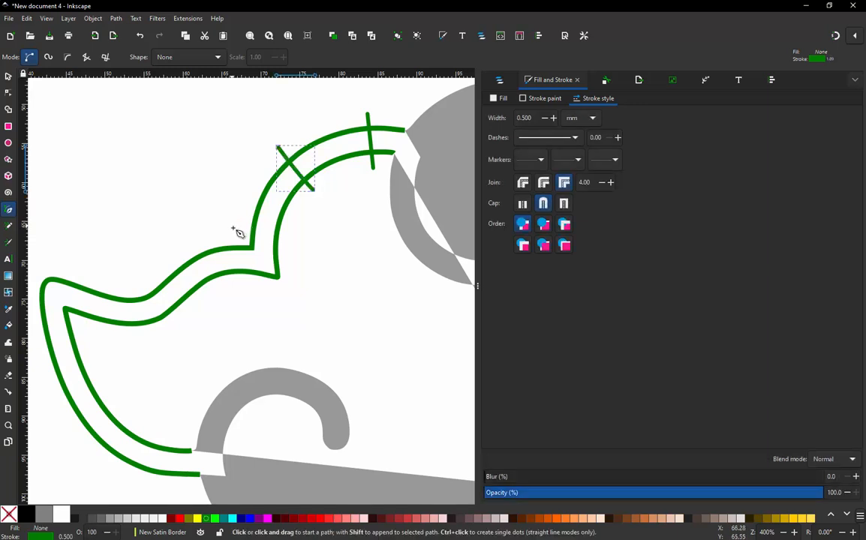
pyautogui.click(233, 226)
pyautogui.doubleClick(281, 284)
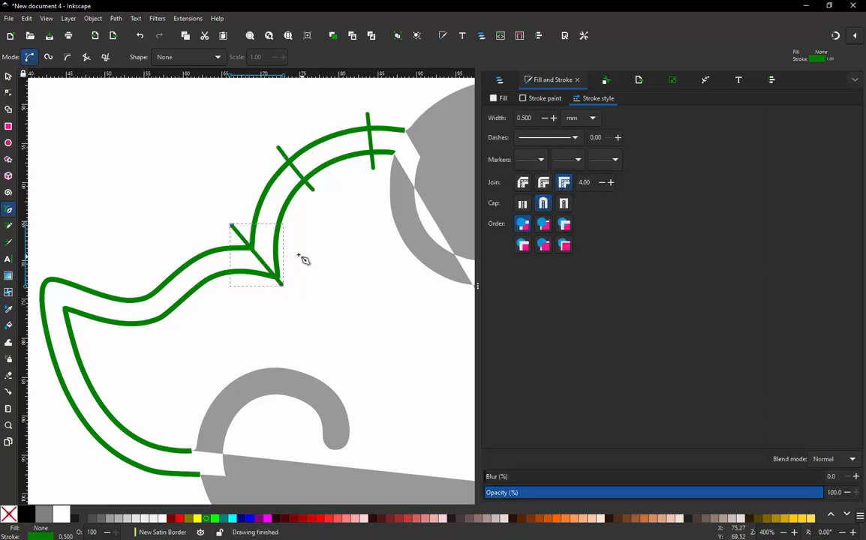
pyautogui.click(293, 227)
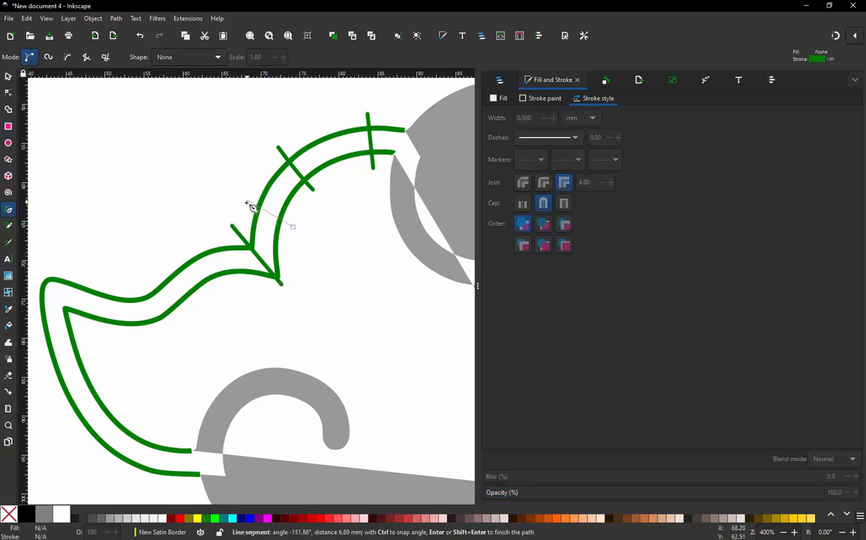
pyautogui.doubleClick(242, 202)
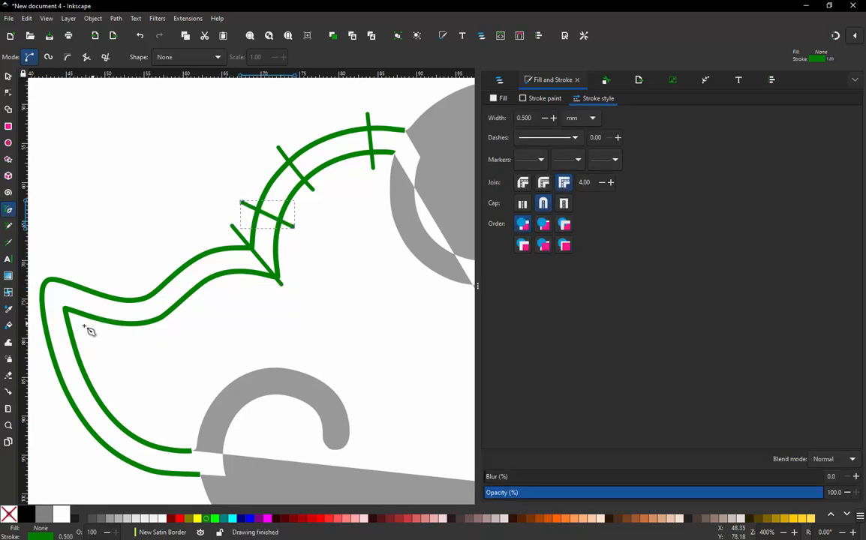
pyautogui.moveTo(78, 329); pyautogui.dragTo(60, 293)
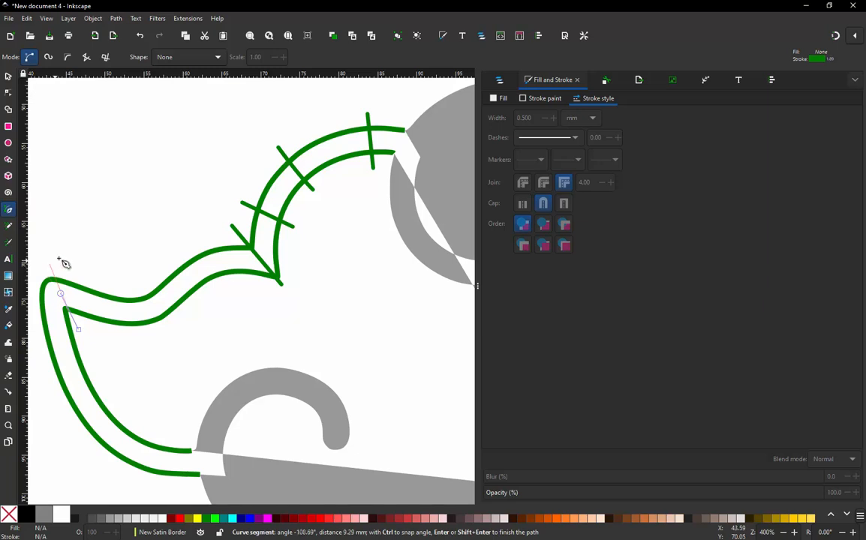
pyautogui.doubleClick(63, 253)
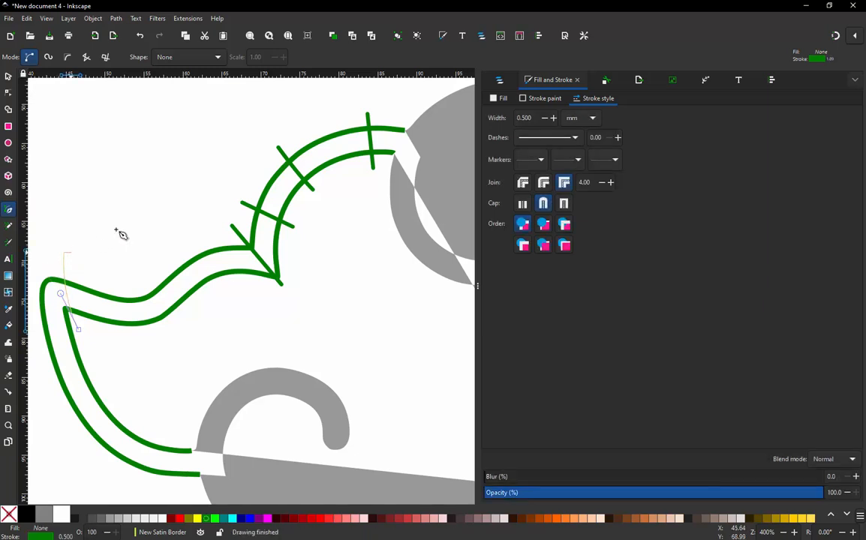
pyautogui.scroll(-2, 52, 275)
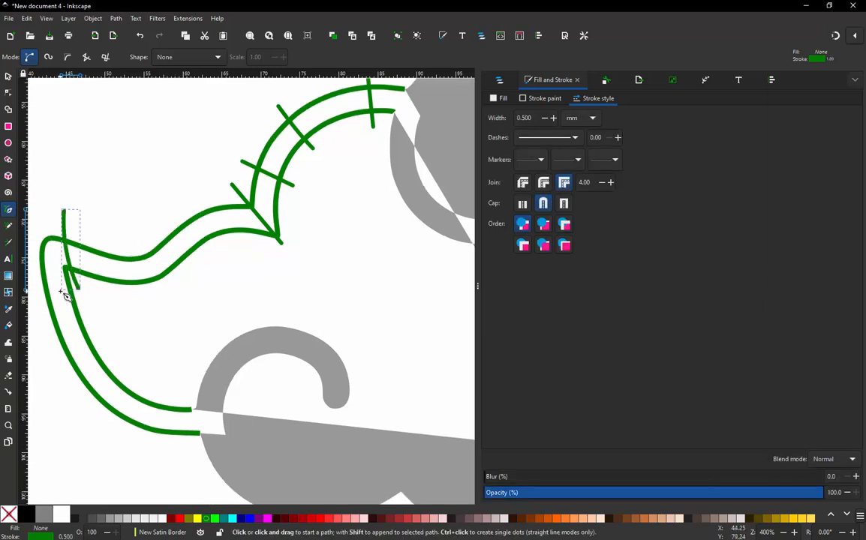
pyautogui.hotkey('ctrl', 'z')
# Draw three straight rungs across the wavy stretch of rails between the pointed left tip and the inner corner
pyautogui.scroll(-2, 206, 297)
pyautogui.scroll(2, 135, 285)
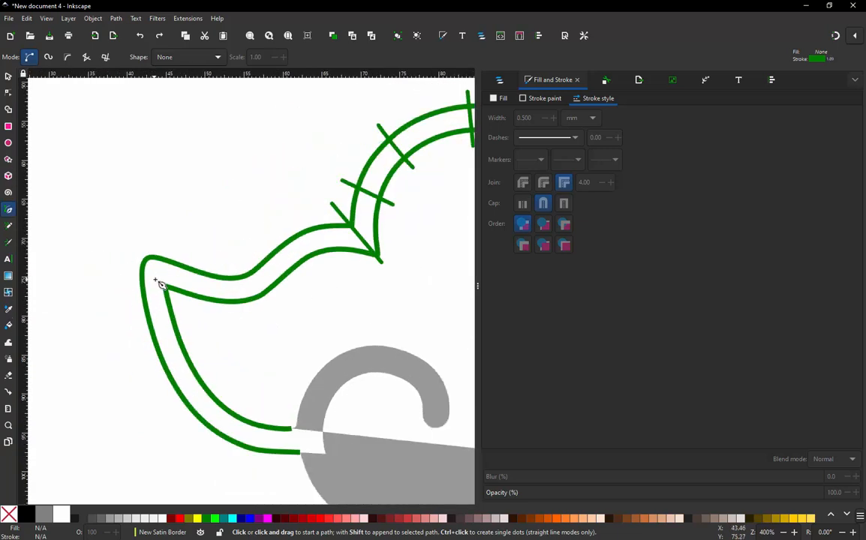
pyautogui.scroll(1, 160, 285)
pyautogui.click(199, 314)
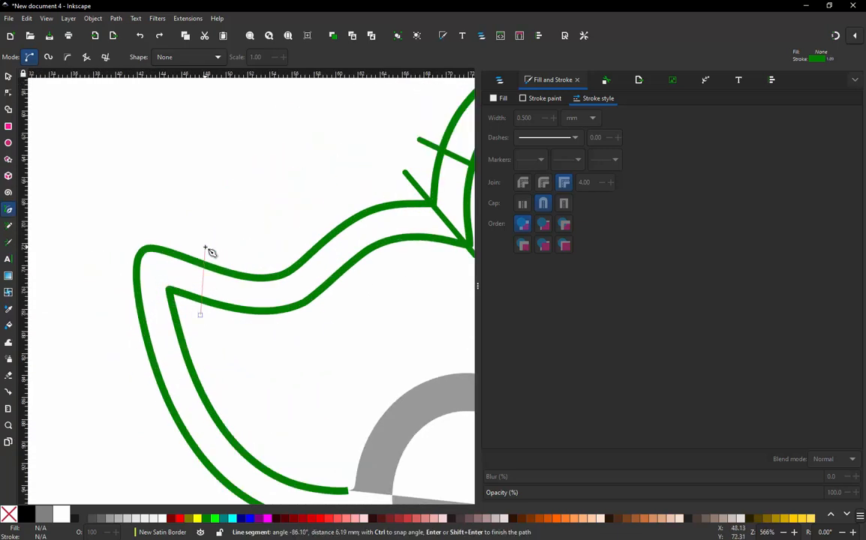
pyautogui.doubleClick(206, 248)
pyautogui.click(274, 245)
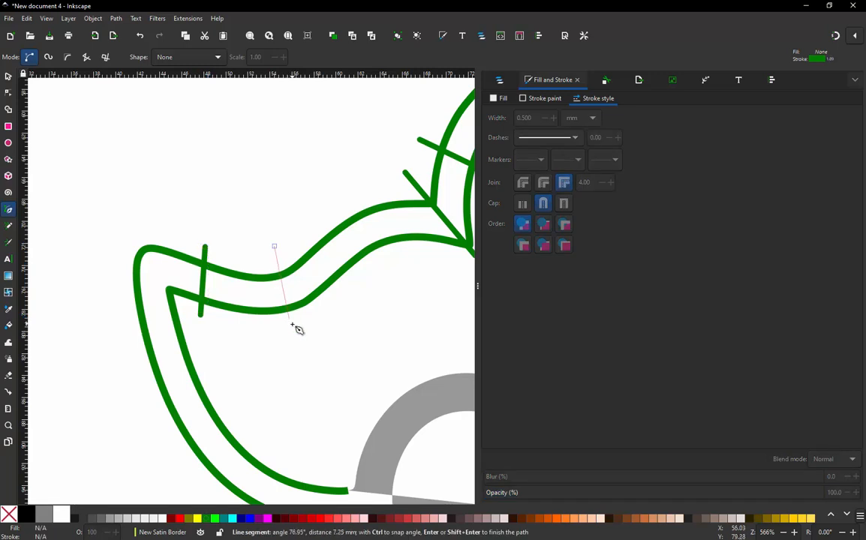
pyautogui.doubleClick(291, 330)
pyautogui.click(360, 279)
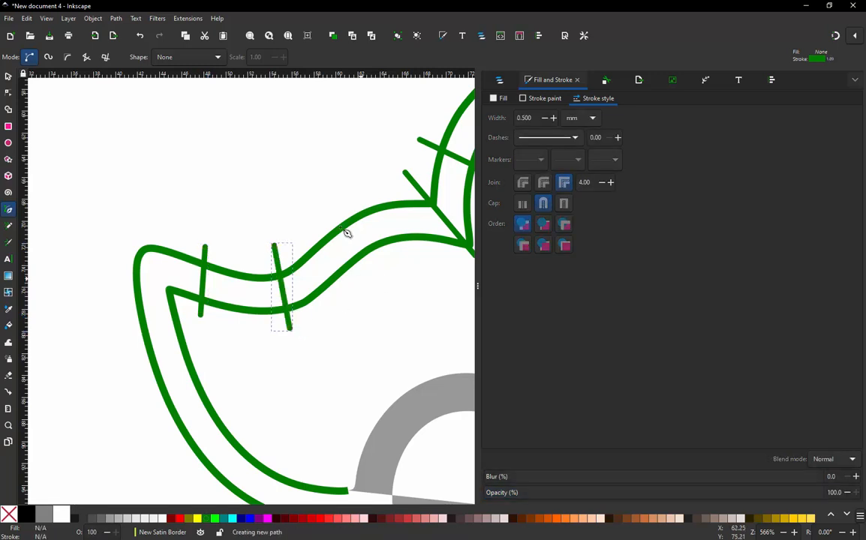
pyautogui.doubleClick(332, 213)
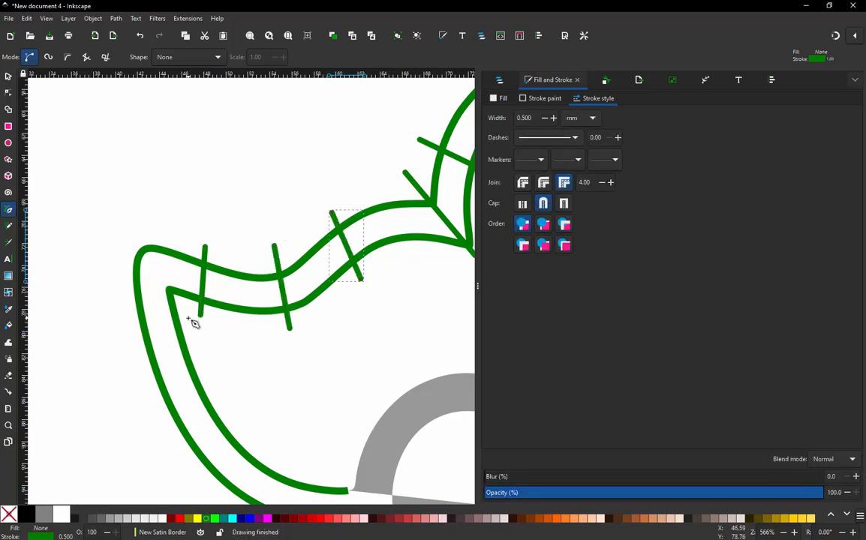
# Draw one rung just below the pointed left tip and two more across the rails of the lower-left curve
pyautogui.click(186, 317)
pyautogui.doubleClick(121, 306)
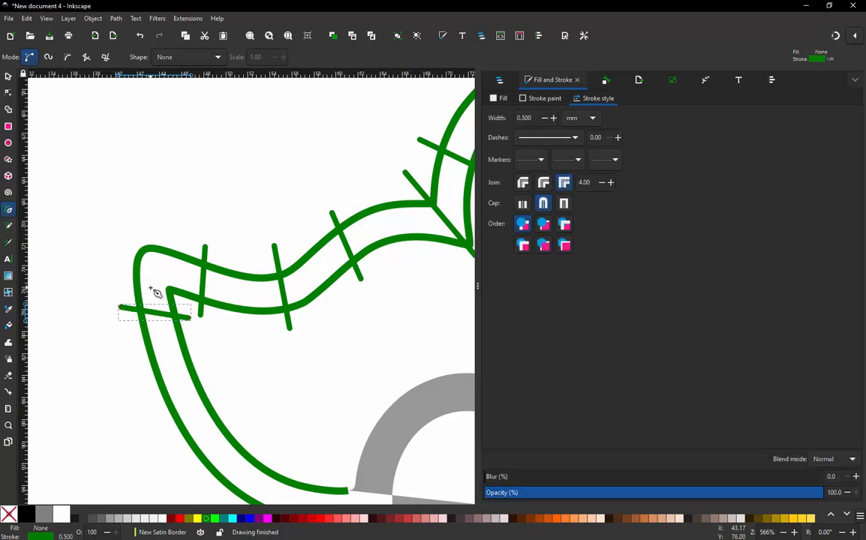
pyautogui.keyDown('ctrl'); pyautogui.scroll(-2, 150, 290); pyautogui.keyUp('ctrl')
pyautogui.keyDown('ctrl'); pyautogui.scroll(1, 201, 378); pyautogui.keyUp('ctrl')
pyautogui.click(248, 378)
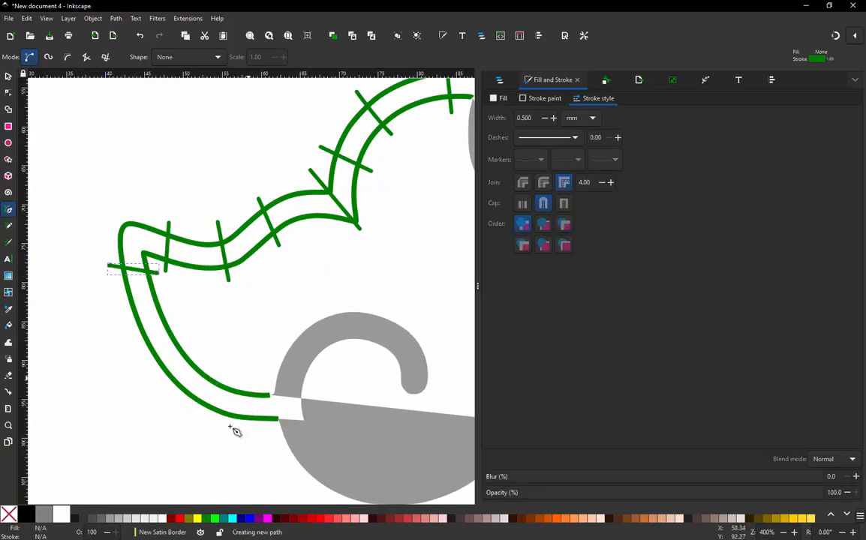
pyautogui.doubleClick(227, 434)
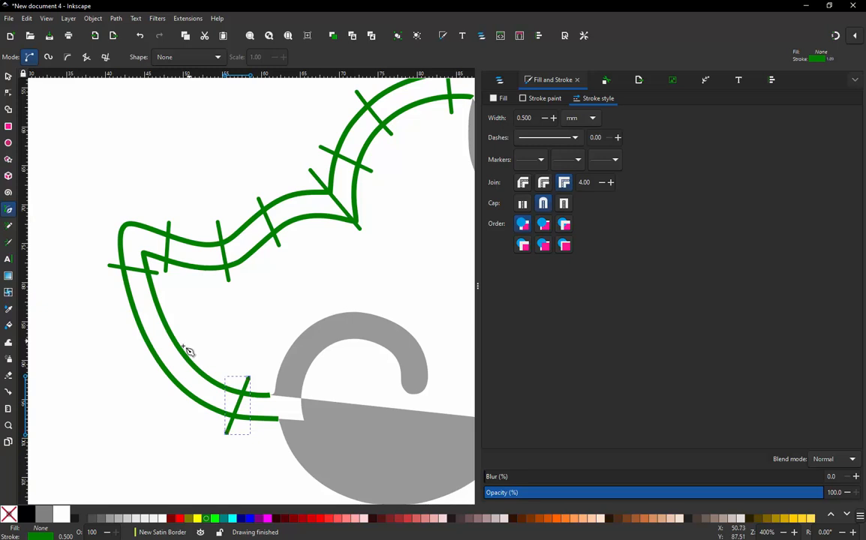
pyautogui.click(189, 342)
pyautogui.doubleClick(142, 364)
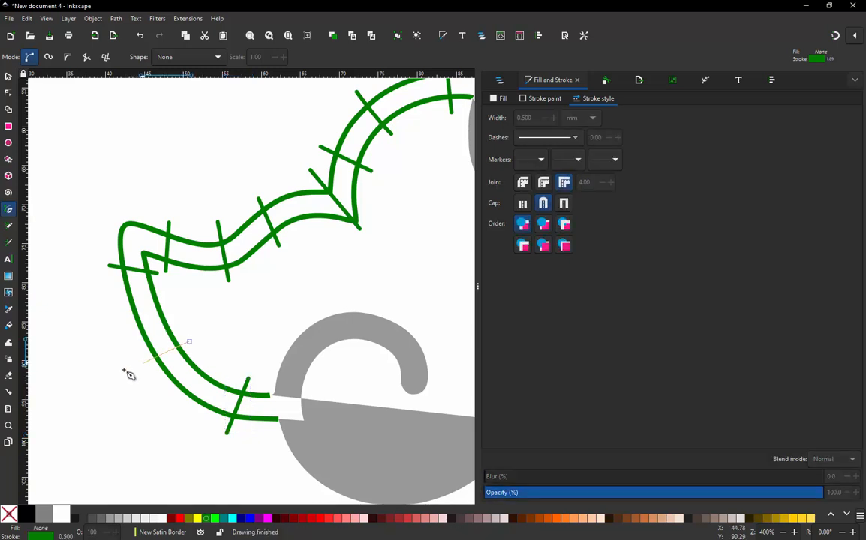
# Examine the nodes along the left section's two rails in relation to the rungs, and clear the selection
pyautogui.click(8, 77)
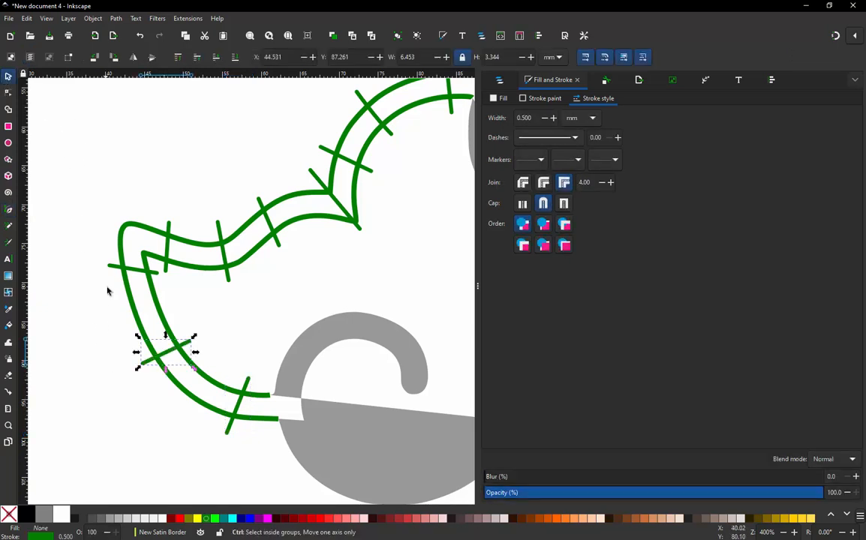
pyautogui.scroll(-1, 108, 289)
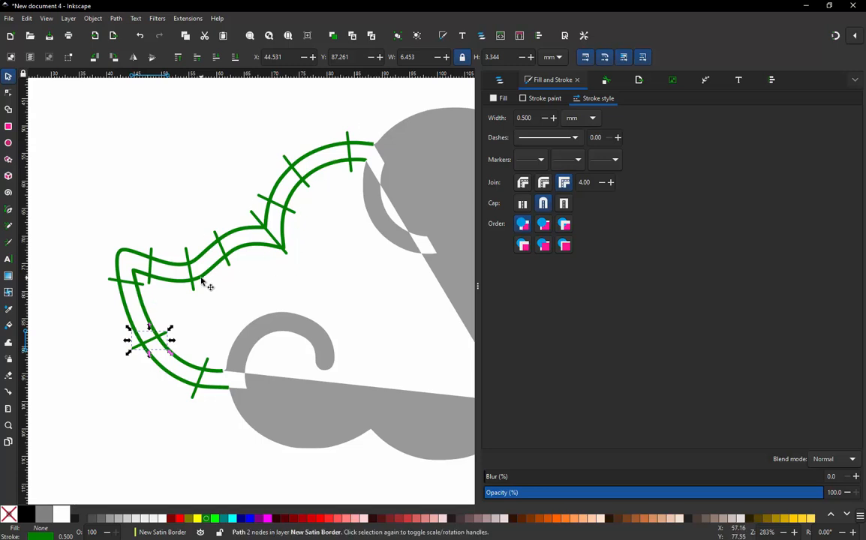
pyautogui.click(8, 93)
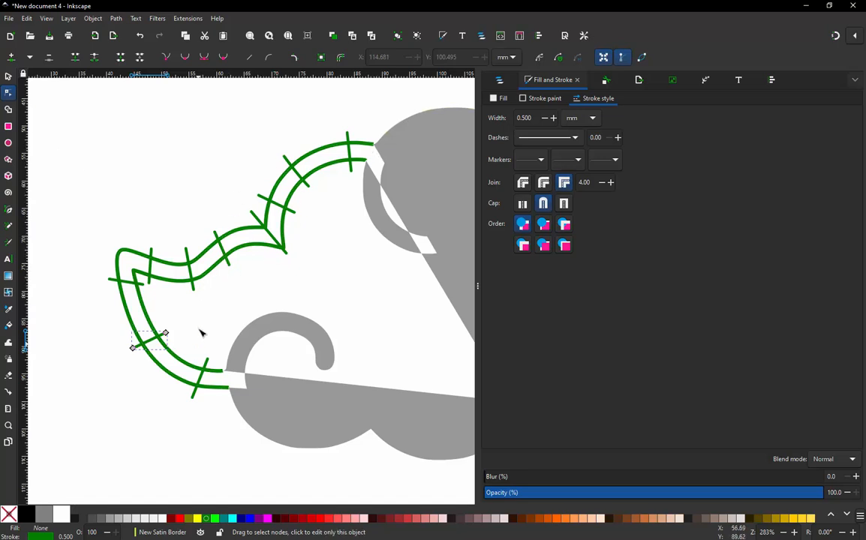
pyautogui.click(176, 264)
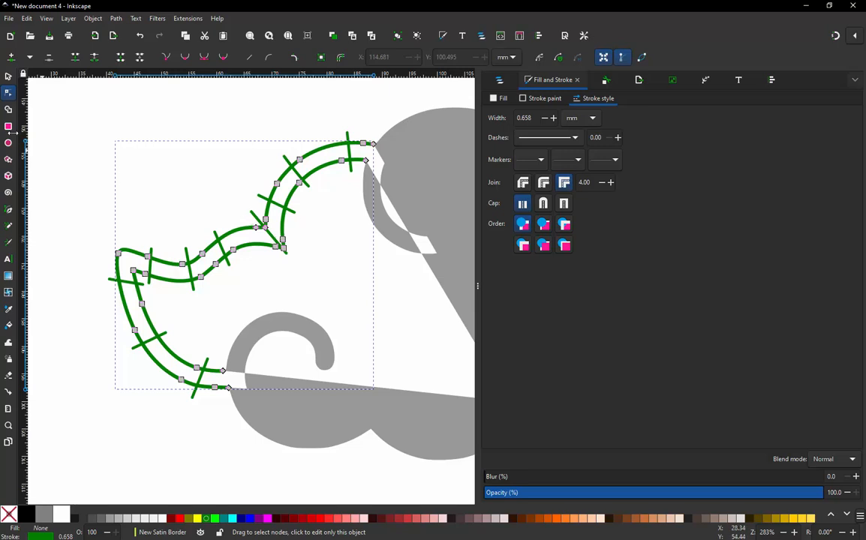
pyautogui.click(8, 77)
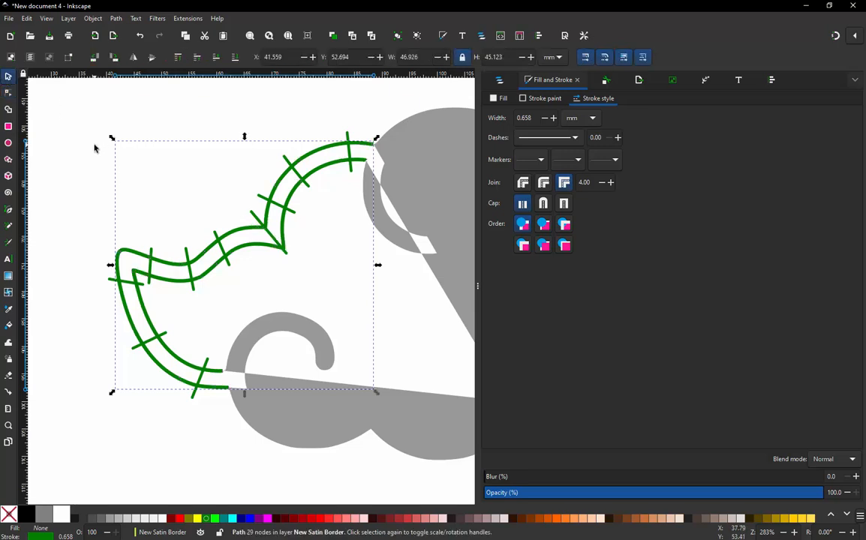
pyautogui.click(95, 148)
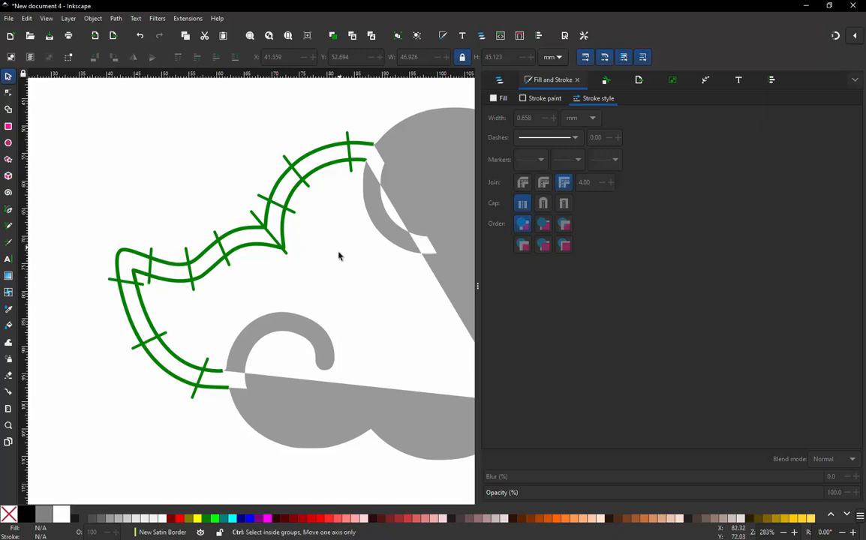
# Select the left section's rails together with all ten rungs and combine them into one path
pyautogui.scroll(-2, 340, 253)
pyautogui.scroll(1, 295, 266)
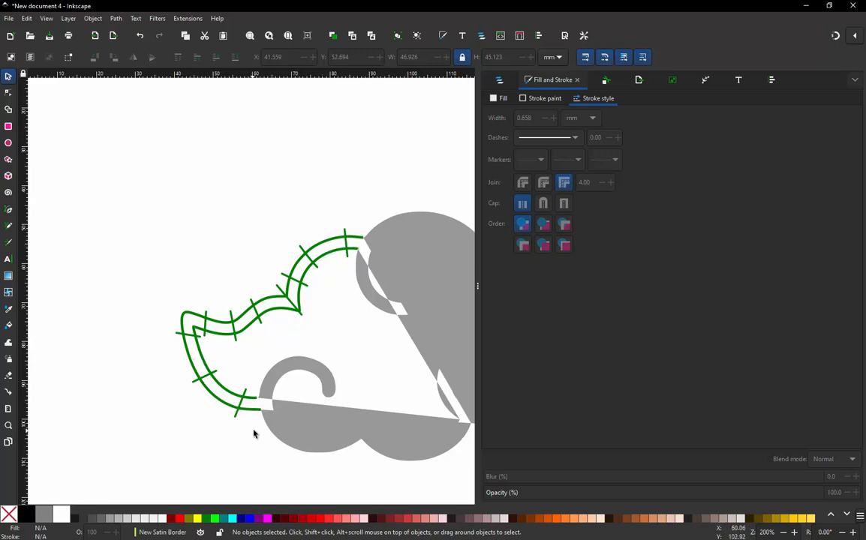
pyautogui.press('alt')
pyautogui.moveTo(250, 437)
pyautogui.mouseDown()
pyautogui.moveTo(249, 395)
pyautogui.moveTo(199, 380)
pyautogui.moveTo(196, 402)
pyautogui.moveTo(202, 332)
pyautogui.moveTo(205, 349)
pyautogui.moveTo(171, 361)
pyautogui.moveTo(195, 276)
pyautogui.moveTo(211, 309)
pyautogui.moveTo(203, 348)
pyautogui.moveTo(230, 311)
pyautogui.moveTo(298, 289)
pyautogui.moveTo(278, 301)
pyautogui.moveTo(313, 232)
pyautogui.moveTo(313, 257)
pyautogui.moveTo(350, 235)
pyautogui.moveTo(333, 265)
pyautogui.moveTo(181, 331)
pyautogui.moveTo(180, 388)
pyautogui.moveTo(200, 325)
pyautogui.moveTo(208, 401)
pyautogui.moveTo(226, 399)
pyautogui.moveTo(255, 268)
pyautogui.moveTo(279, 289)
pyautogui.moveTo(311, 298)
pyautogui.moveTo(351, 214)
pyautogui.mouseUp()
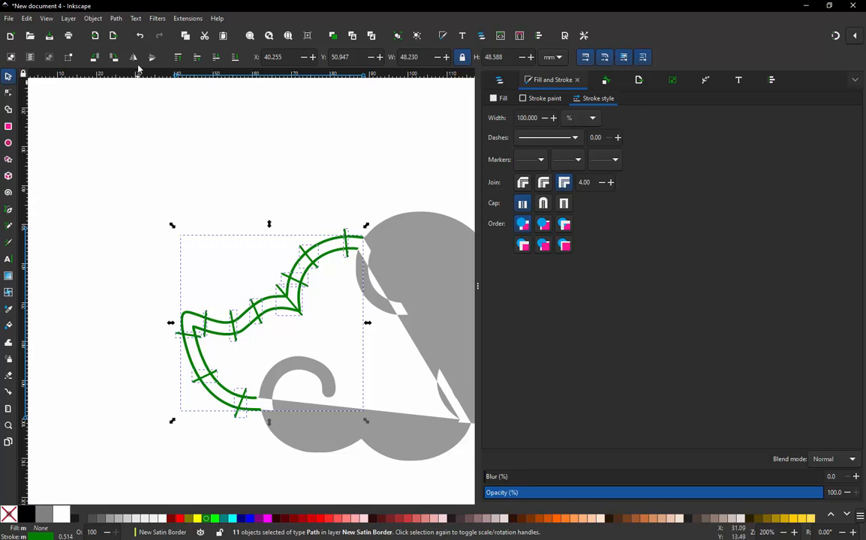
pyautogui.click(117, 17)
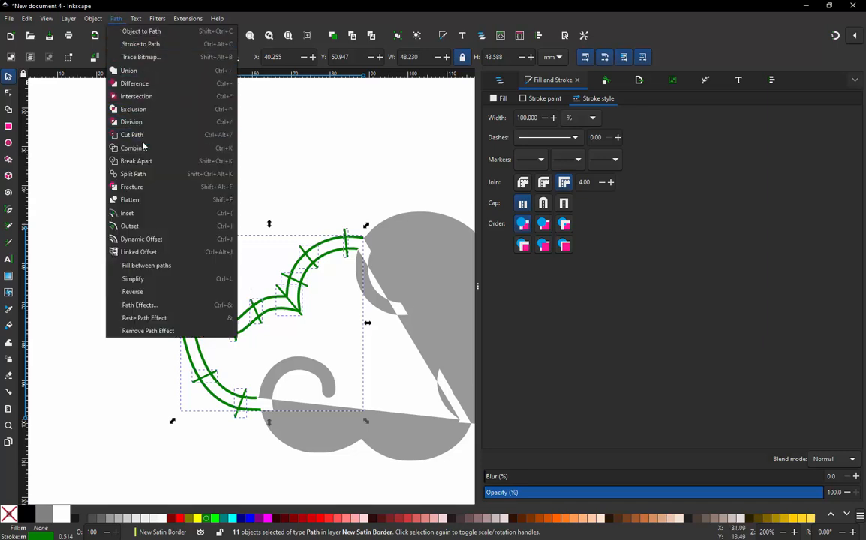
pyautogui.click(133, 148)
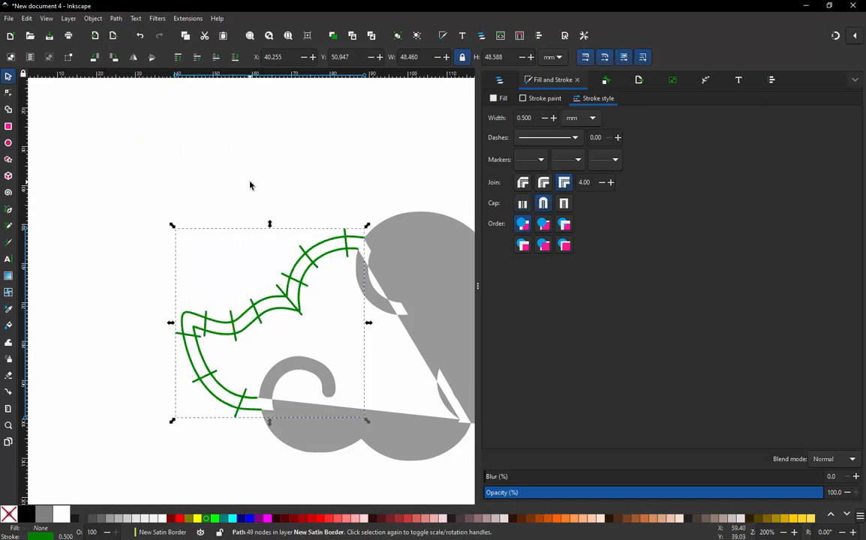
# In the Ink/Stitch params for the left section's combined path, turn off running stitch along paths, enable custom satin column and apply
pyautogui.click(189, 19)
pyautogui.moveTo(220, 147)
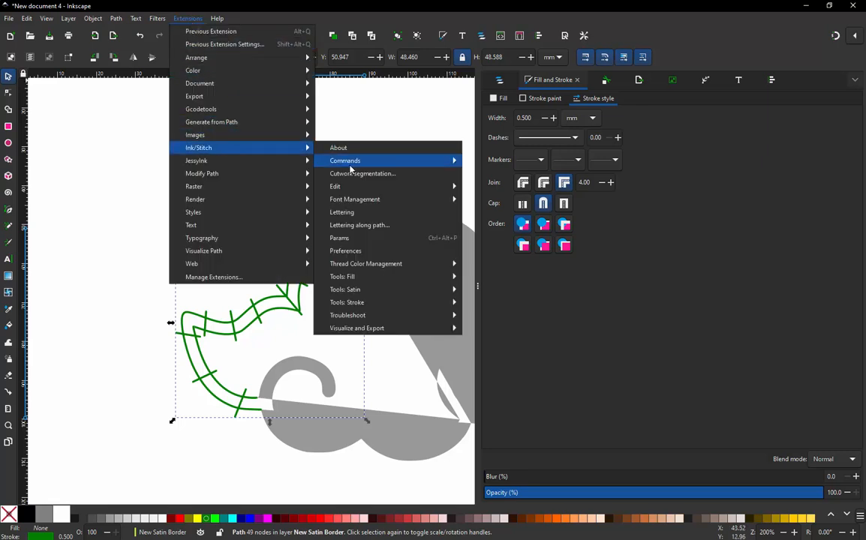
pyautogui.click(349, 241)
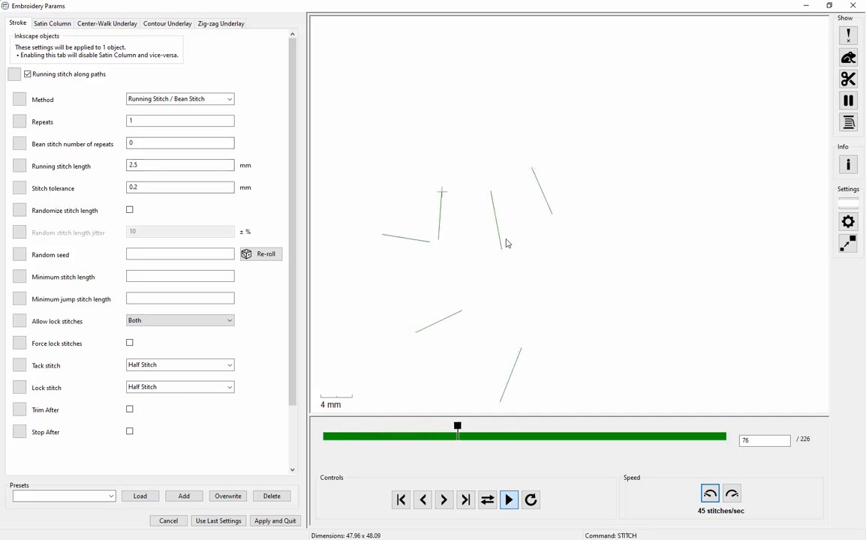
pyautogui.click(27, 74)
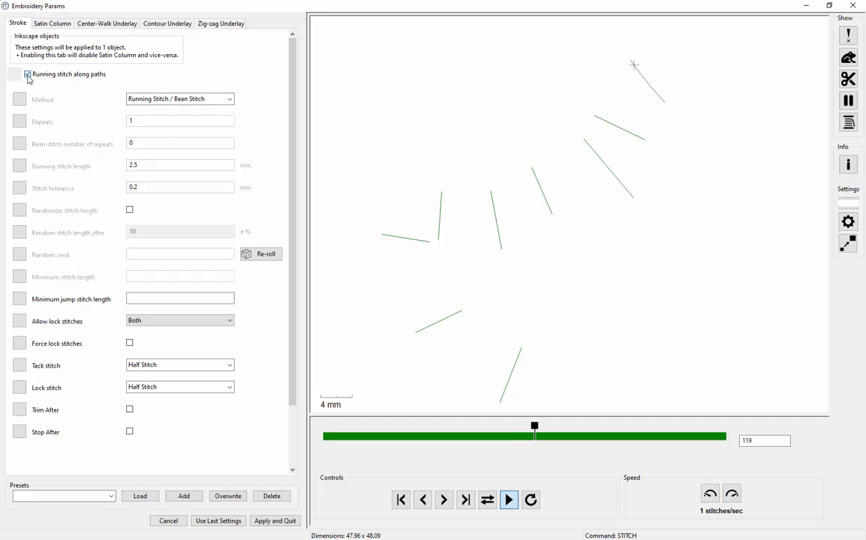
pyautogui.click(52, 25)
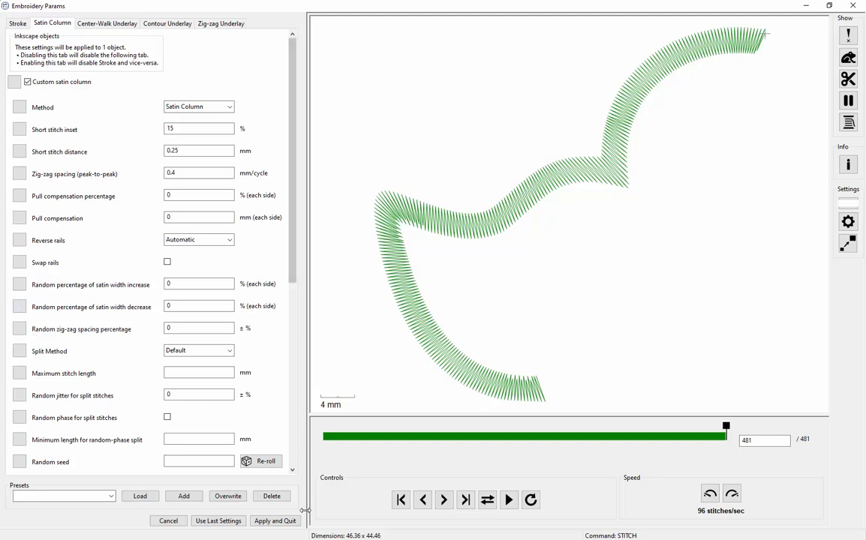
pyautogui.click(274, 521)
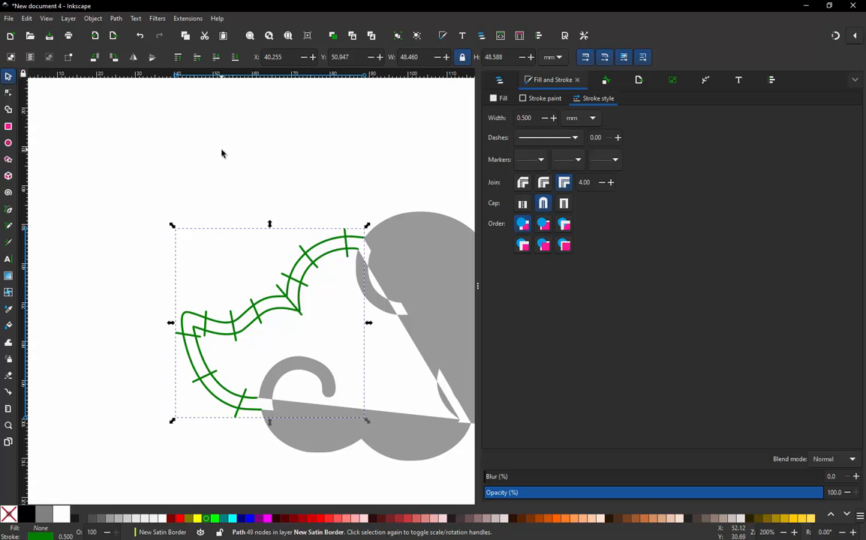
# Select the four remaining grey border pieces, remove their fill and give them the same green stroke as the left section
pyautogui.scroll(-2, 193, 193)
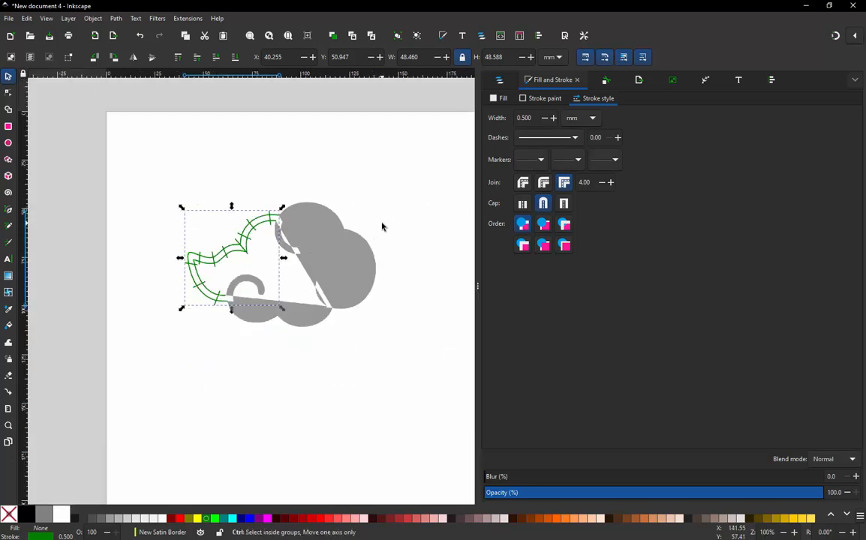
pyautogui.scroll(1, 379, 226)
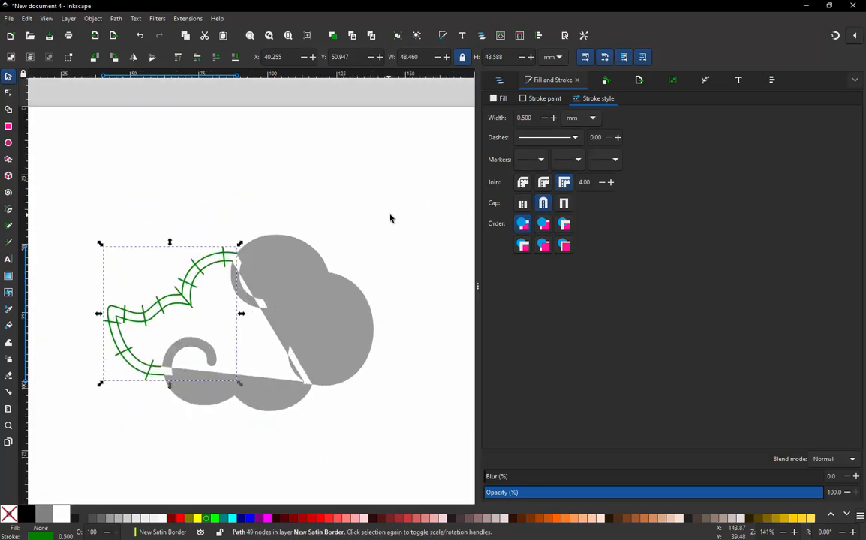
pyautogui.moveTo(398, 255); pyautogui.dragTo(375, 220)
pyautogui.hotkey('ctrl', 'z')
pyautogui.moveTo(400, 178)
pyautogui.mouseDown()
pyautogui.moveTo(385, 194)
pyautogui.moveTo(263, 229)
pyautogui.mouseUp()
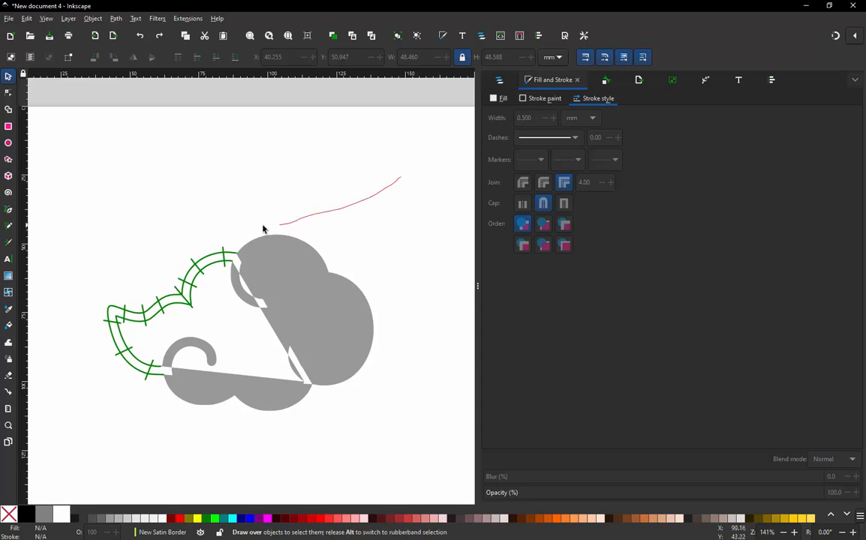
pyautogui.moveTo(250, 264)
pyautogui.mouseDown()
pyautogui.moveTo(231, 309)
pyautogui.moveTo(192, 354)
pyautogui.moveTo(196, 440)
pyautogui.moveTo(267, 322)
pyautogui.moveTo(354, 227)
pyautogui.moveTo(270, 267)
pyautogui.moveTo(274, 416)
pyautogui.moveTo(300, 432)
pyautogui.moveTo(380, 254)
pyautogui.moveTo(358, 263)
pyautogui.moveTo(313, 348)
pyautogui.moveTo(404, 247)
pyautogui.moveTo(271, 307)
pyautogui.moveTo(260, 441)
pyautogui.mouseUp()
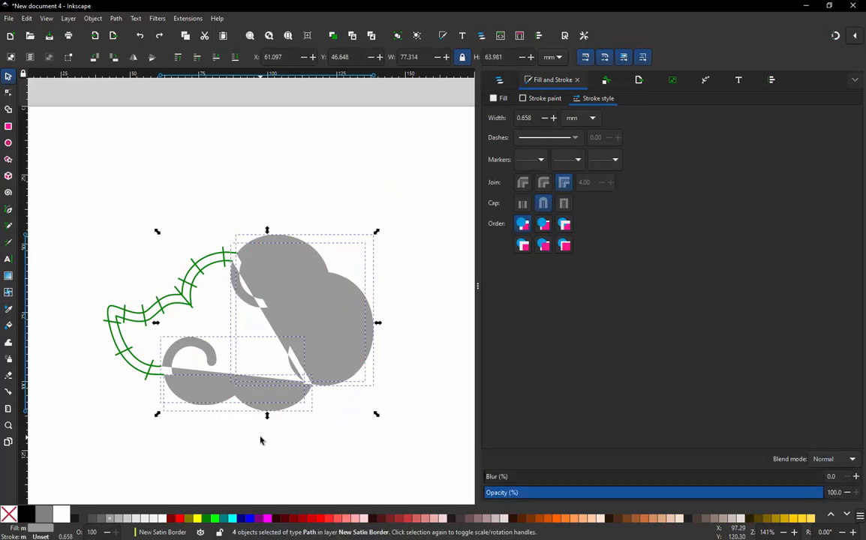
pyautogui.click(9, 514)
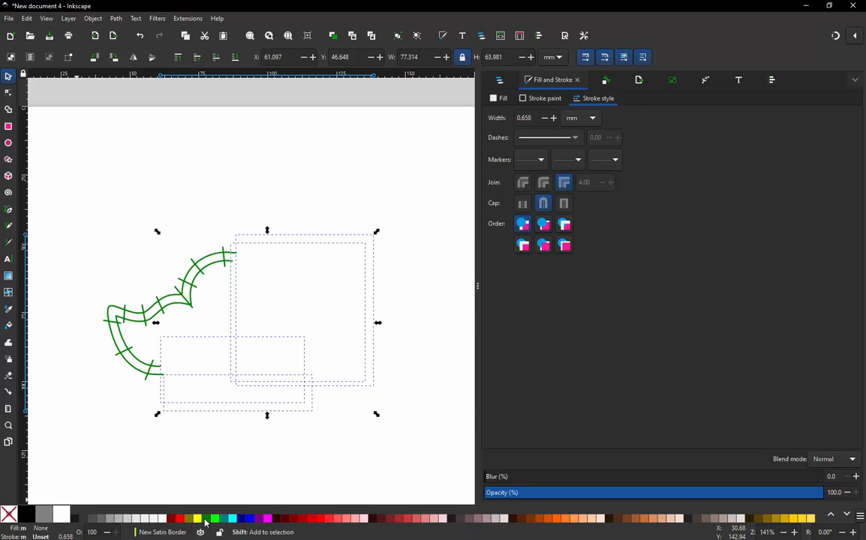
pyautogui.keyDown('shift'); pyautogui.click(205, 519); pyautogui.keyUp('shift')
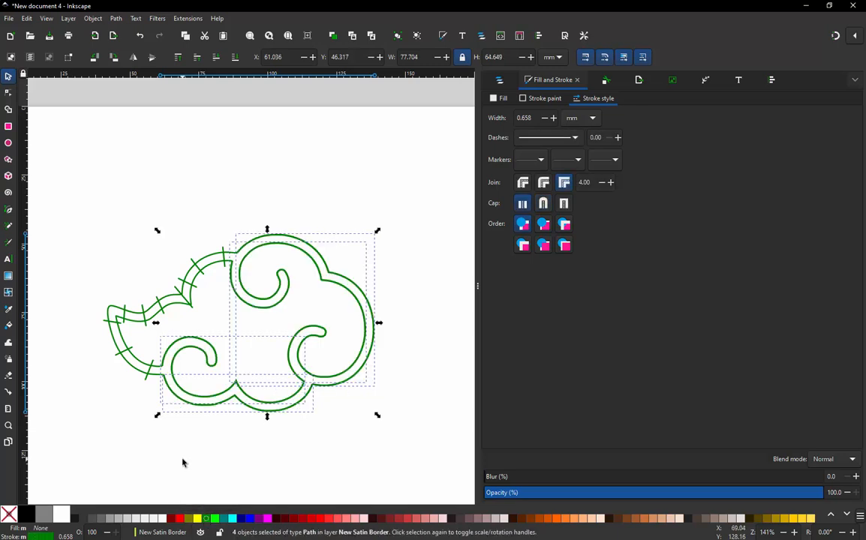
pyautogui.click(204, 442)
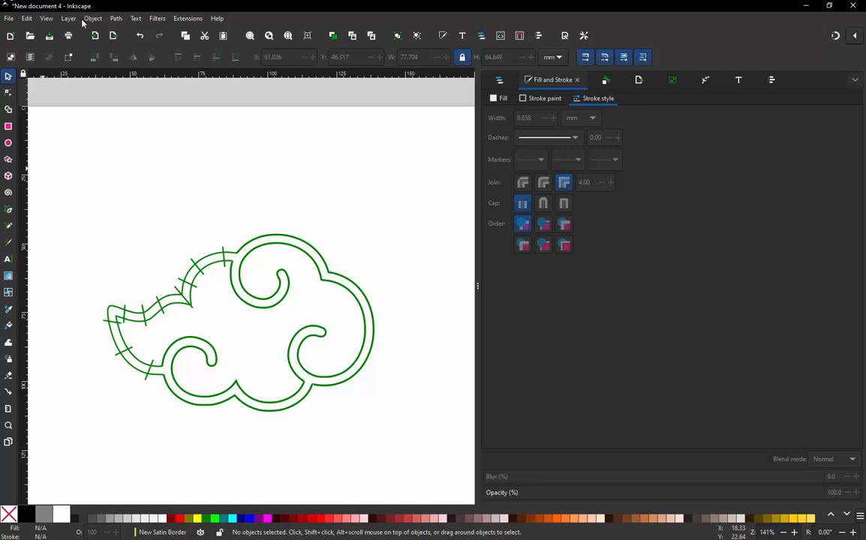
# Pull the bottom section's inner and outer rails away in turn to check that they are separate paths, undoing each move
pyautogui.scroll(2, 228, 417)
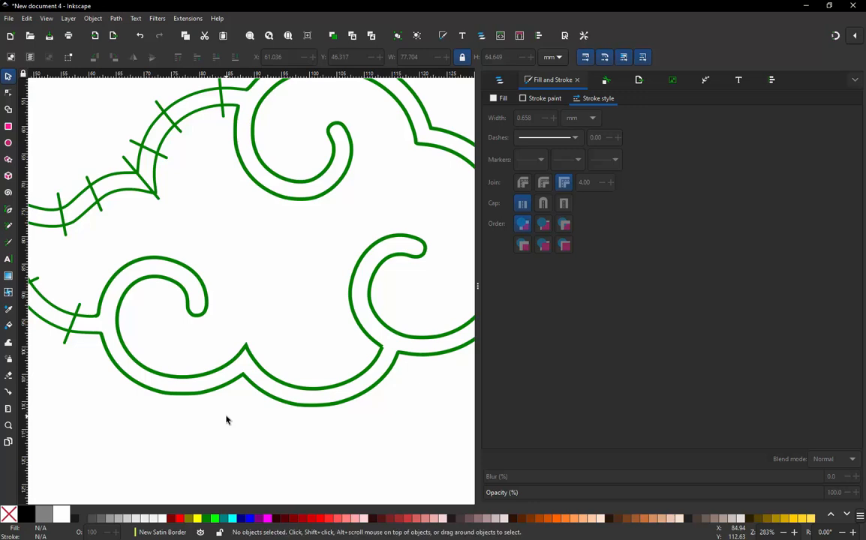
pyautogui.click(204, 296)
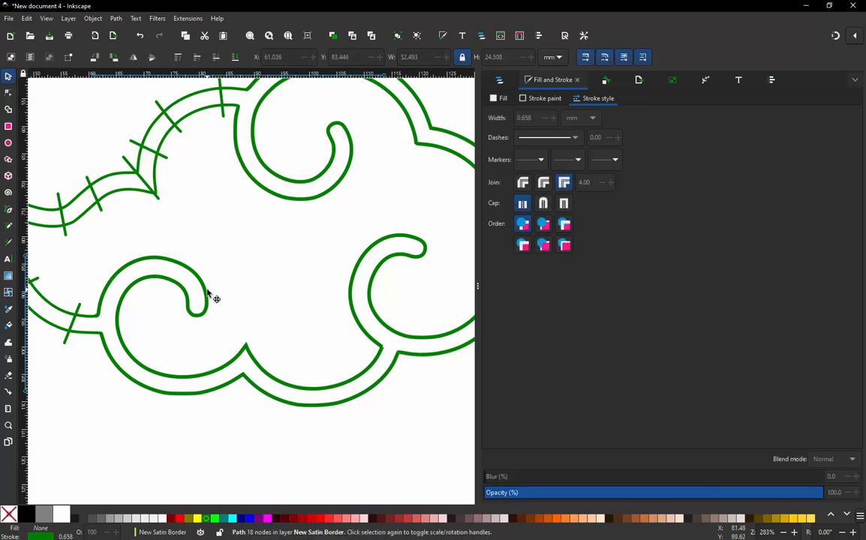
pyautogui.scroll(-2, 237, 279)
pyautogui.scroll(1, 178, 400)
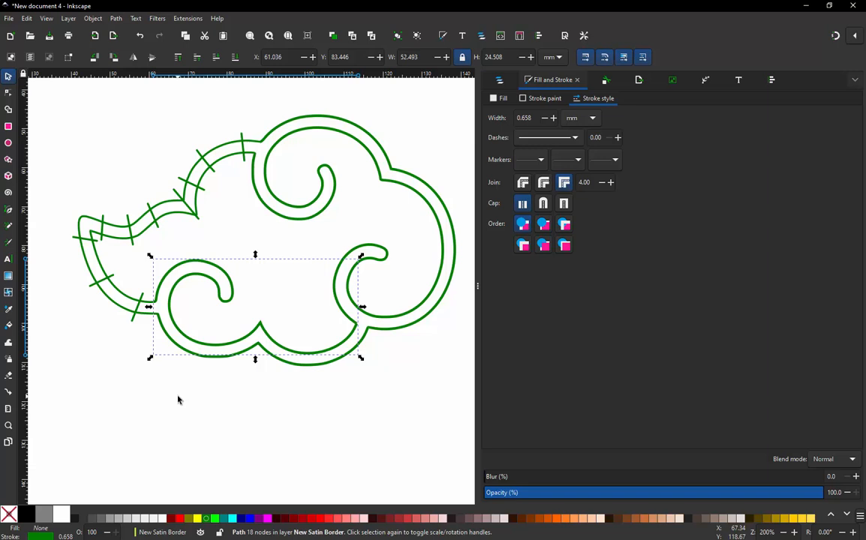
pyautogui.click(267, 333)
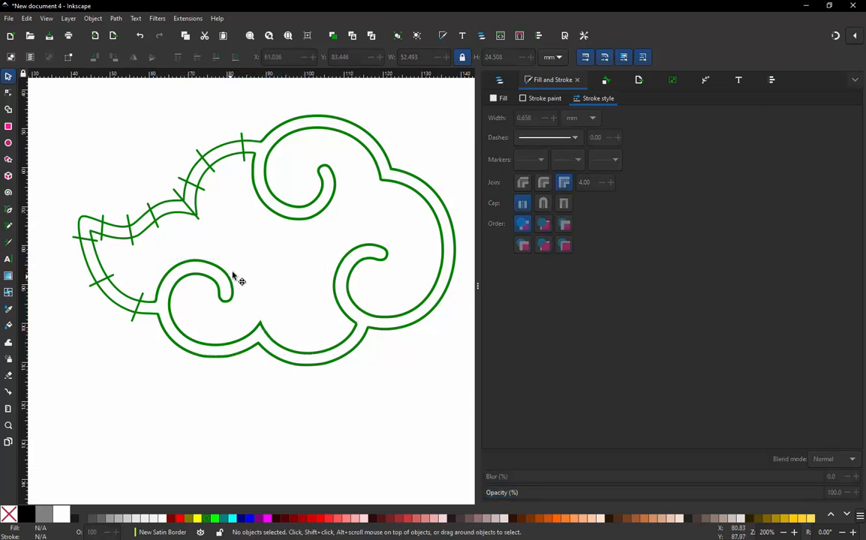
pyautogui.moveTo(232, 289); pyautogui.dragTo(240, 257)
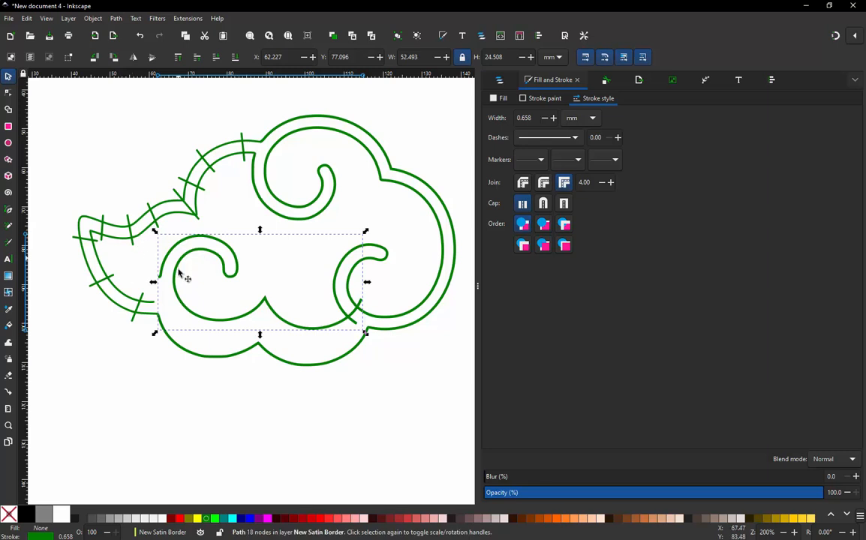
pyautogui.moveTo(176, 325); pyautogui.dragTo(180, 412)
pyautogui.click(194, 359)
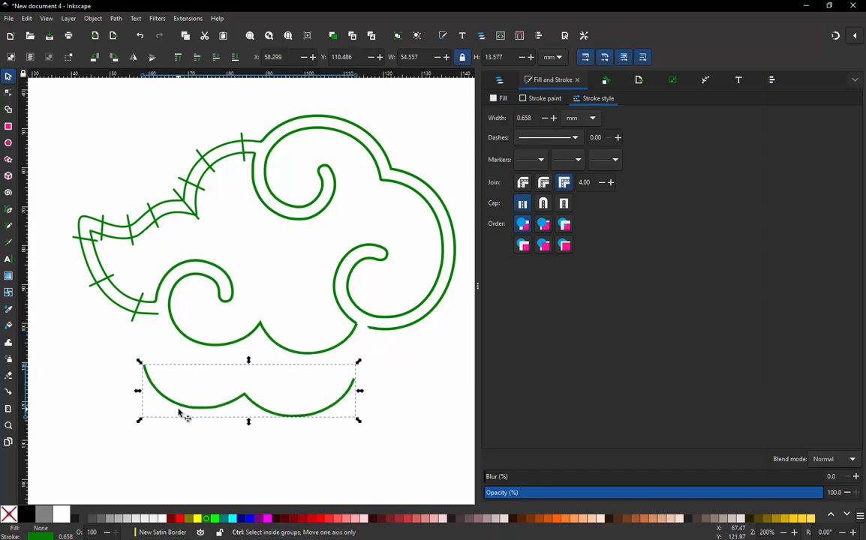
pyautogui.hotkey('ctrl', 'z')
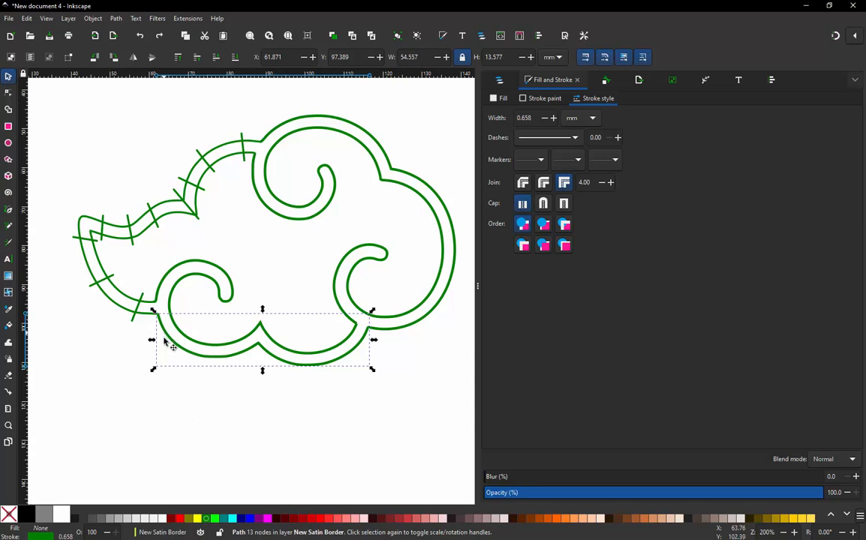
# Examine the outer rail's end at the junction with the left section by shifting it slightly, and undo the shift
pyautogui.keyDown('ctrl'); pyautogui.scroll(3, 166, 342); pyautogui.keyUp('ctrl')
pyautogui.press('Escape')
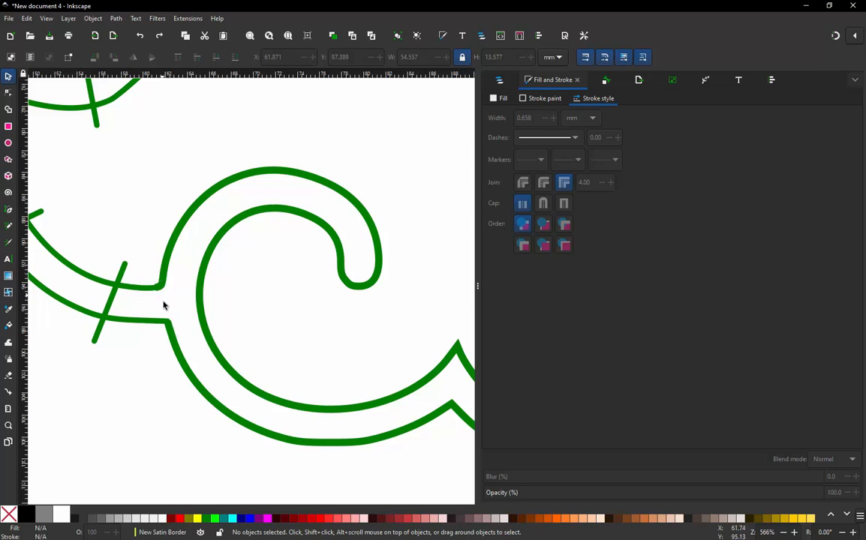
pyautogui.click(174, 341)
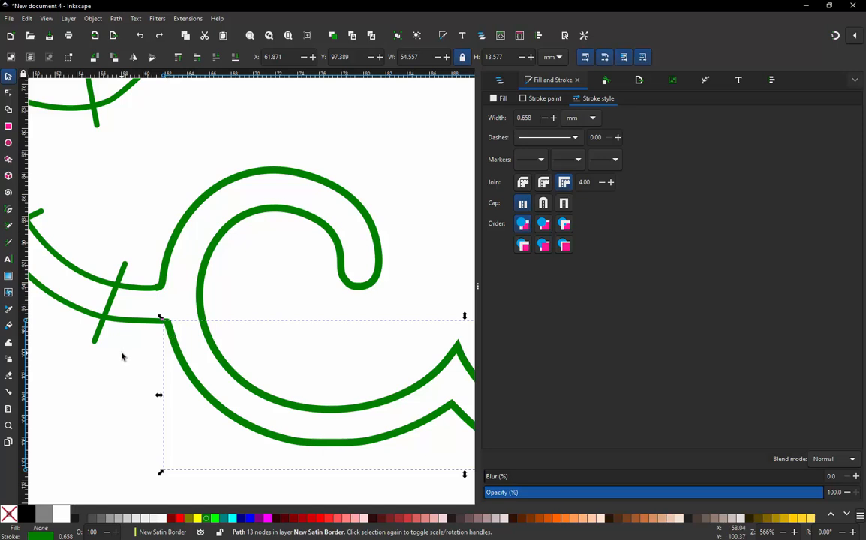
pyautogui.click(167, 344)
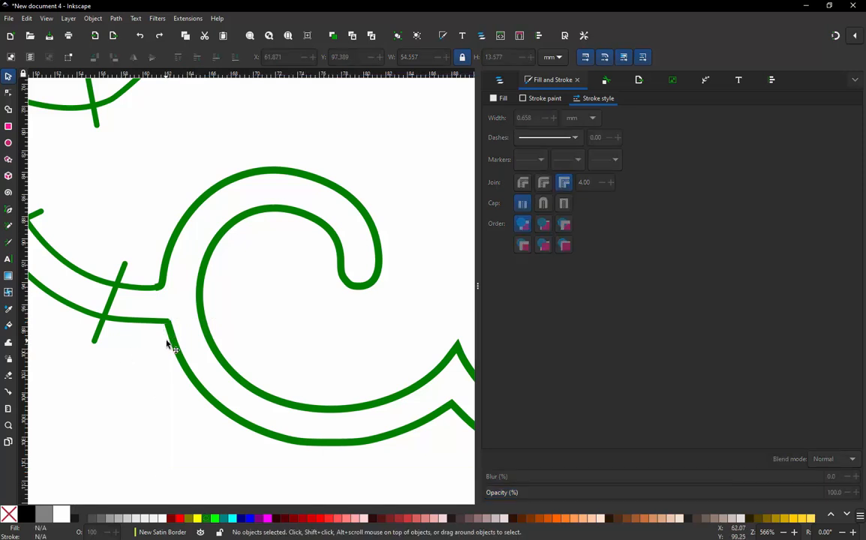
pyautogui.click(161, 330)
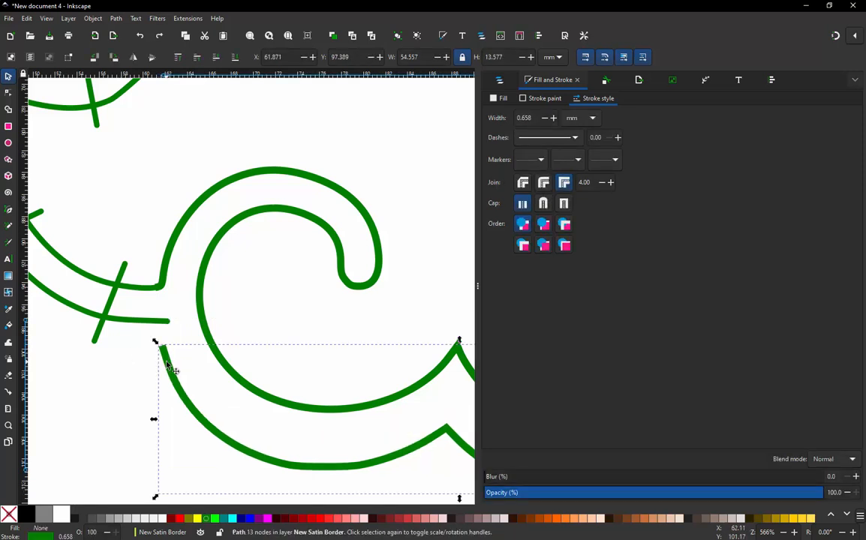
pyautogui.click(285, 261)
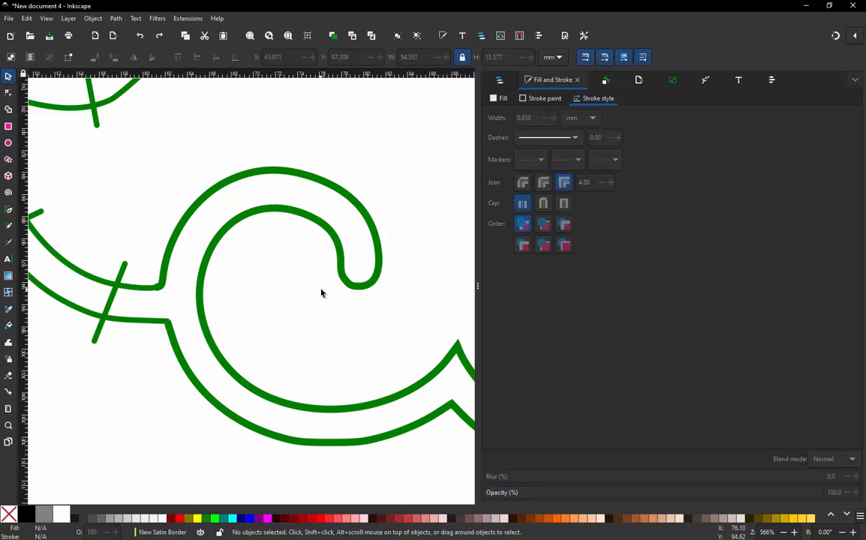
# Break the inner rail at the node on the lower-left swirl's rounded tip and break the path apart into separate pieces
pyautogui.click(361, 294)
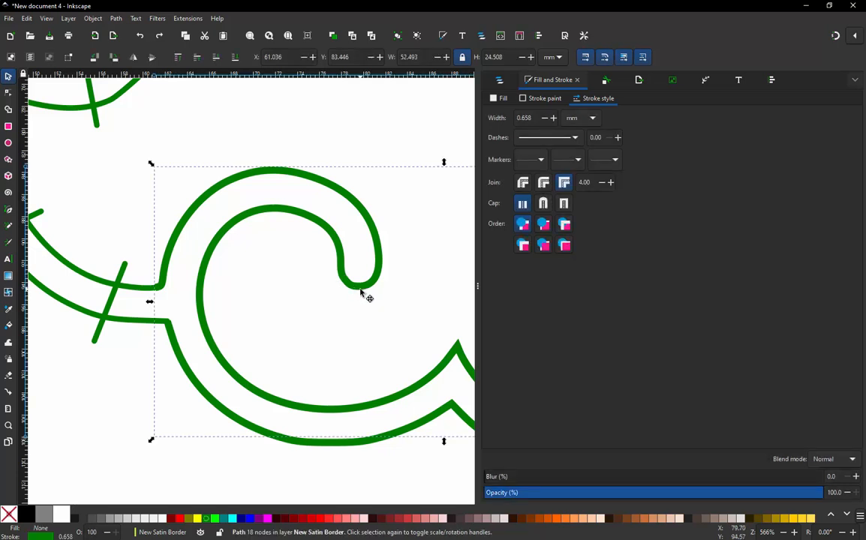
pyautogui.press('n')
pyautogui.click(359, 285)
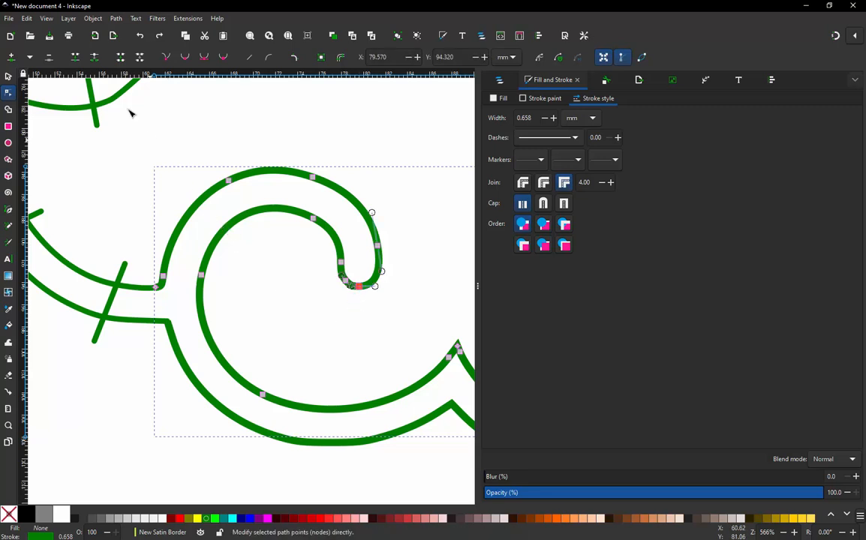
pyautogui.click(94, 60)
pyautogui.click(8, 76)
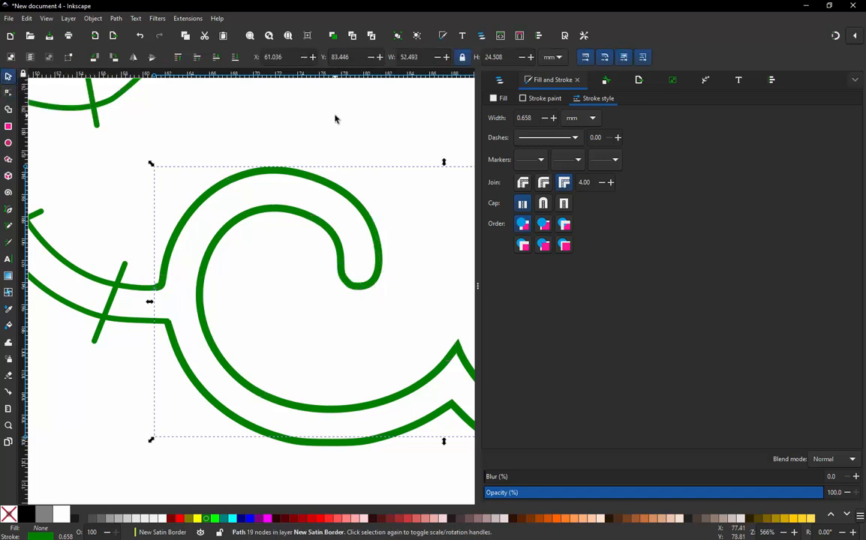
pyautogui.click(335, 118)
pyautogui.click(337, 192)
pyautogui.click(116, 18)
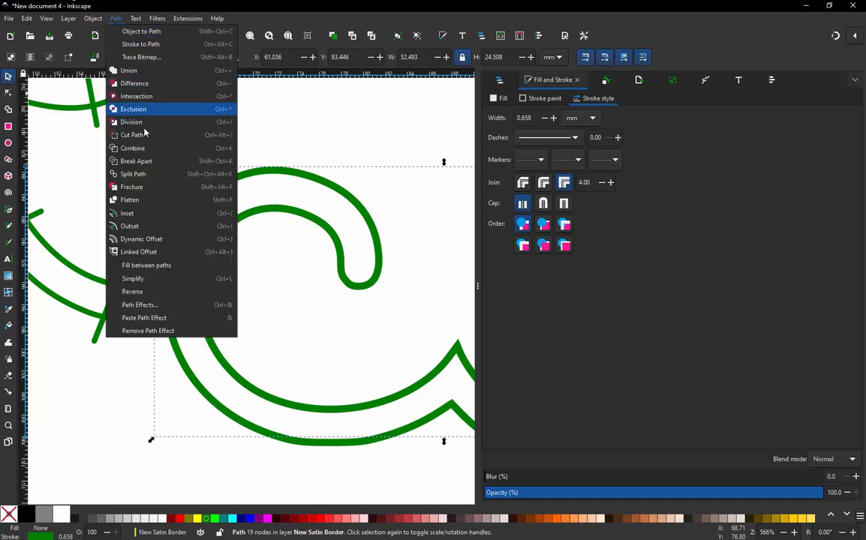
pyautogui.click(136, 161)
pyautogui.click(293, 146)
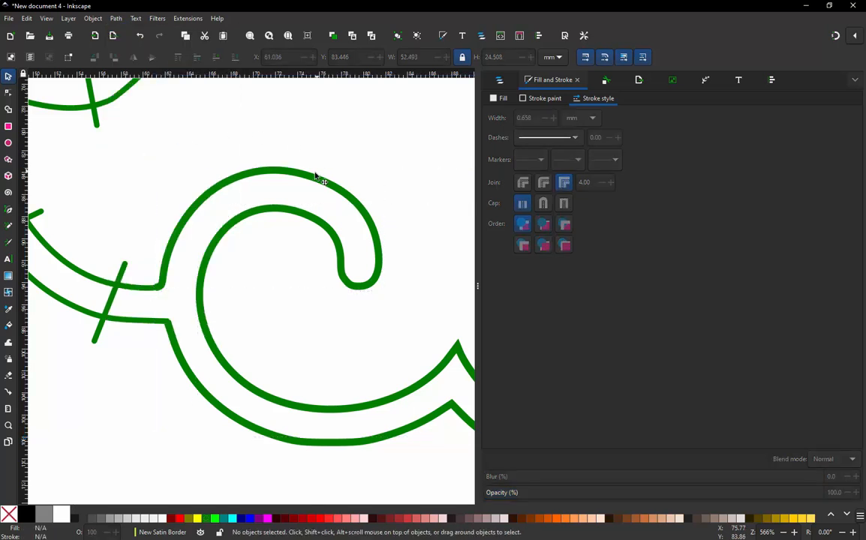
# Move the swirl's two split rails apart to check the separation at the tip, and undo both moves
pyautogui.moveTo(322, 184); pyautogui.dragTo(328, 142)
pyautogui.moveTo(272, 227); pyautogui.dragTo(276, 233)
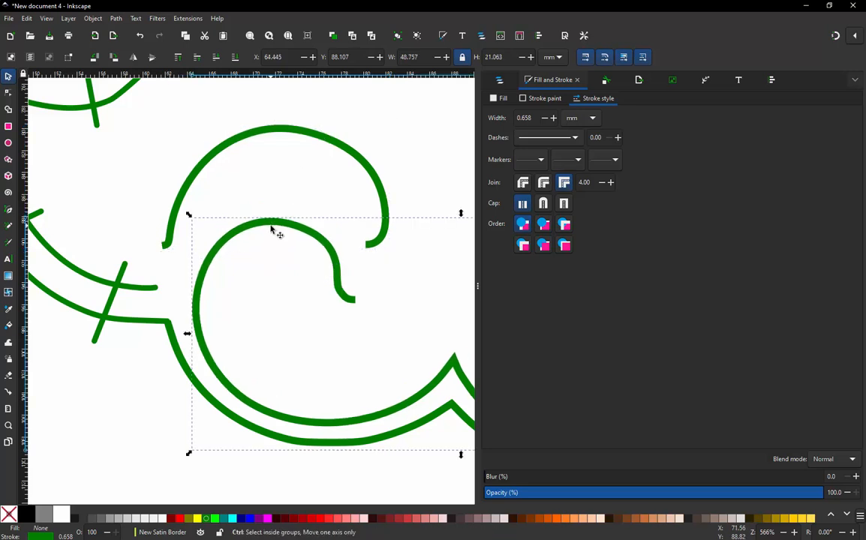
pyautogui.hotkey('ctrl', 'z')
pyautogui.hotkey('ctrl', 'z')
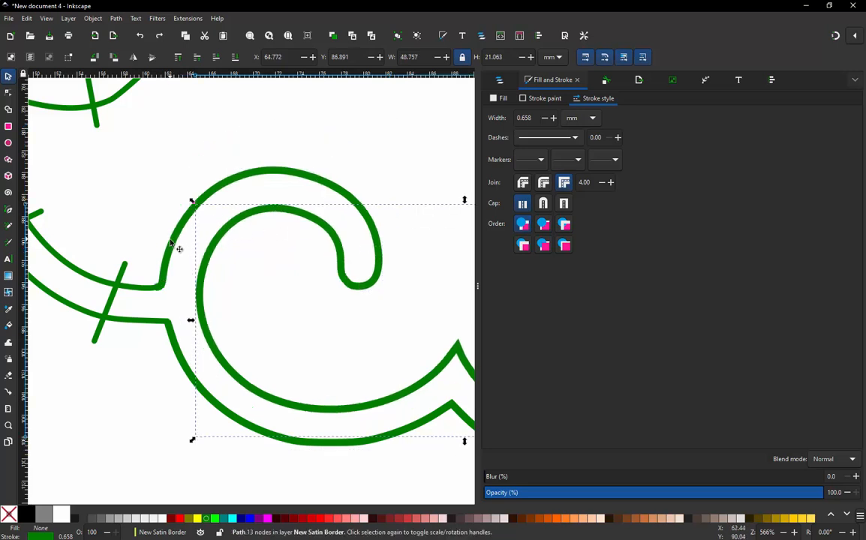
# With snapping enabled, snap the swirl outer rail's end node onto the bottom rail's start at the junction and smooth the curve there
pyautogui.scroll(3, 150, 323)
pyautogui.doubleClick(199, 182)
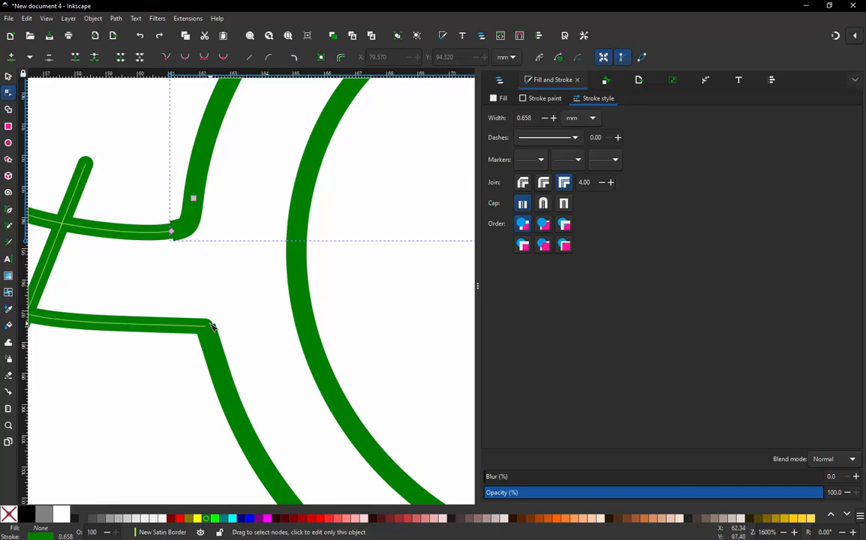
pyautogui.click(172, 232)
pyautogui.moveTo(172, 233)
pyautogui.mouseDown()
pyautogui.moveTo(193, 285)
pyautogui.moveTo(211, 297)
pyautogui.moveTo(212, 342)
pyautogui.moveTo(207, 293)
pyautogui.moveTo(210, 335)
pyautogui.moveTo(204, 300)
pyautogui.moveTo(213, 323)
pyautogui.moveTo(242, 309)
pyautogui.moveTo(205, 329)
pyautogui.moveTo(195, 259)
pyautogui.mouseUp()
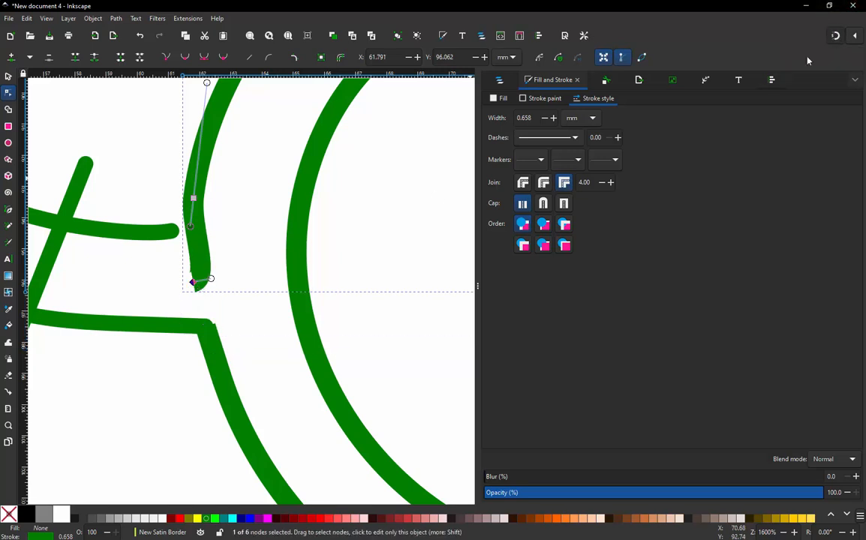
pyautogui.click(836, 37)
pyautogui.moveTo(194, 282); pyautogui.dragTo(210, 328)
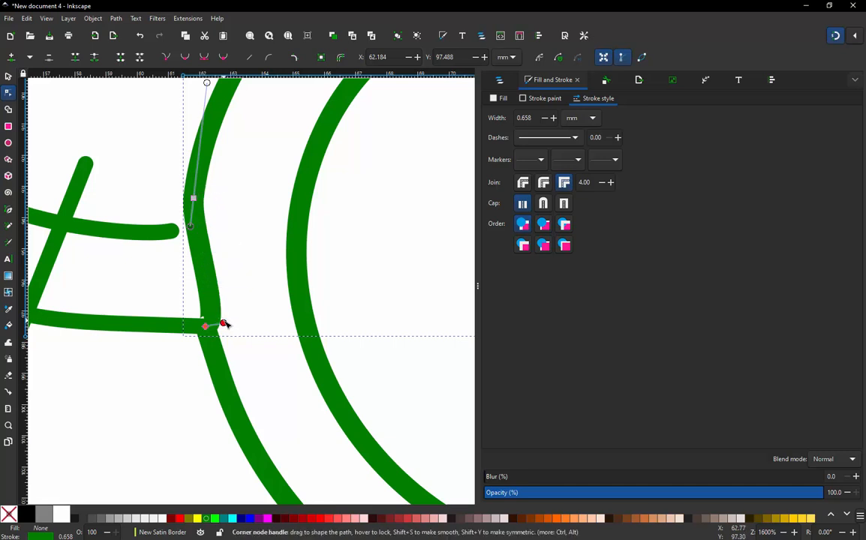
pyautogui.moveTo(223, 325); pyautogui.dragTo(190, 263)
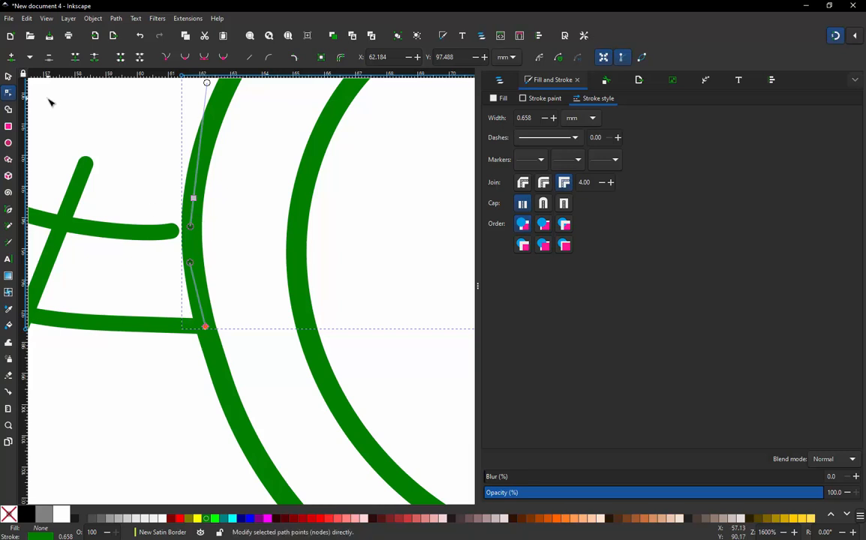
pyautogui.click(8, 78)
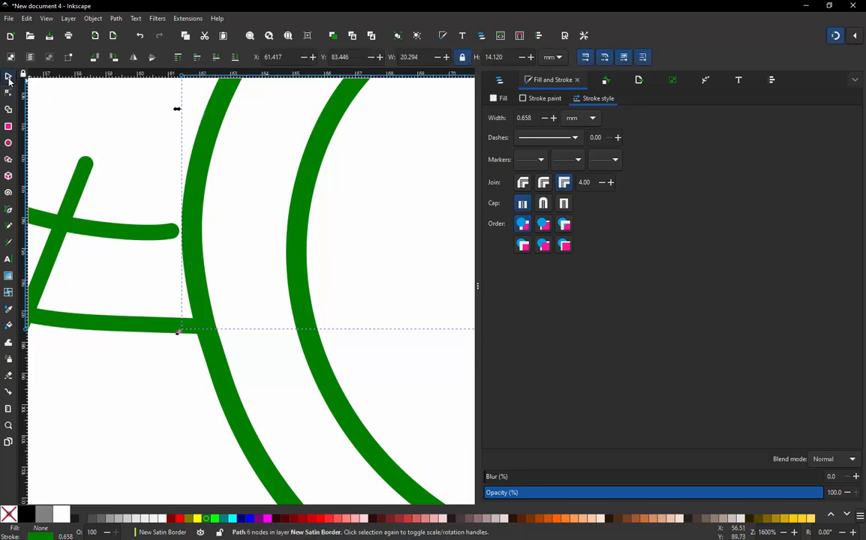
pyautogui.click(125, 376)
# Pull the swirl's outer rail and the bottom outer rail away from their shared junction to check that they are separate paths
pyautogui.scroll(-2, 178, 304)
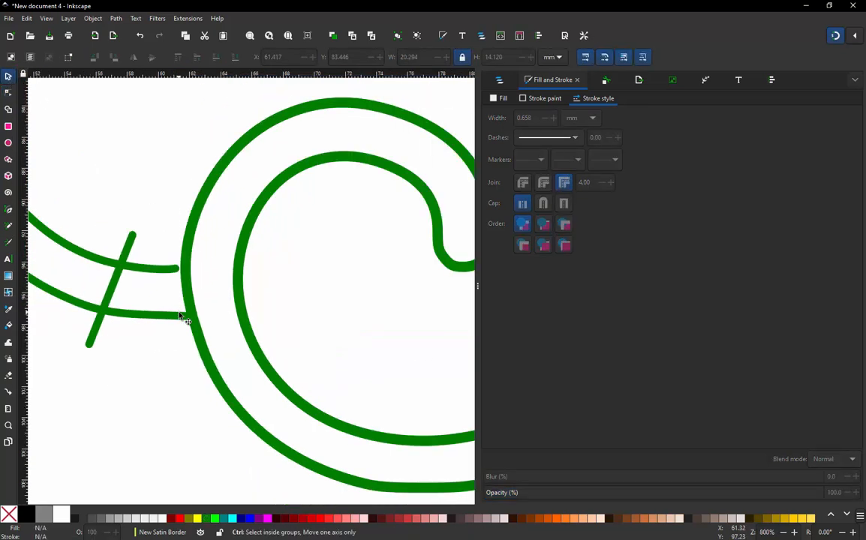
pyautogui.click(201, 209)
pyautogui.moveTo(203, 217); pyautogui.dragTo(195, 184)
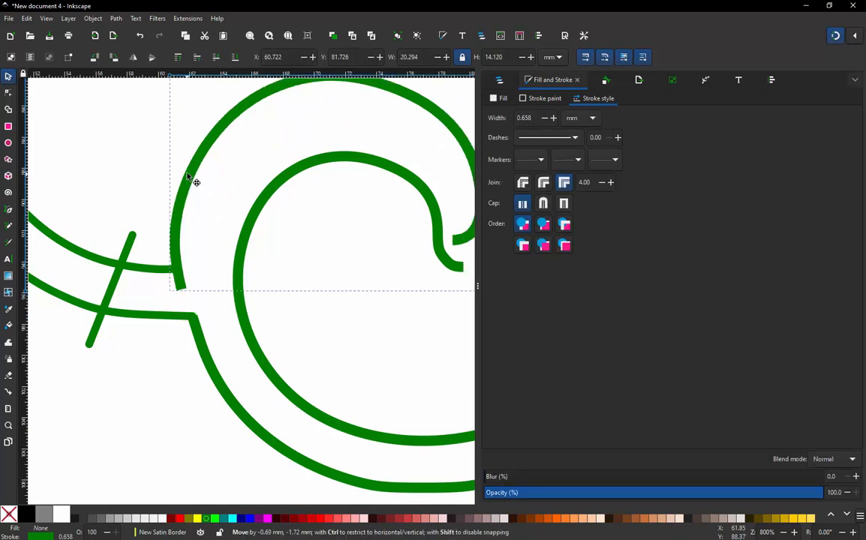
pyautogui.click(216, 388)
pyautogui.moveTo(213, 408); pyautogui.dragTo(205, 422)
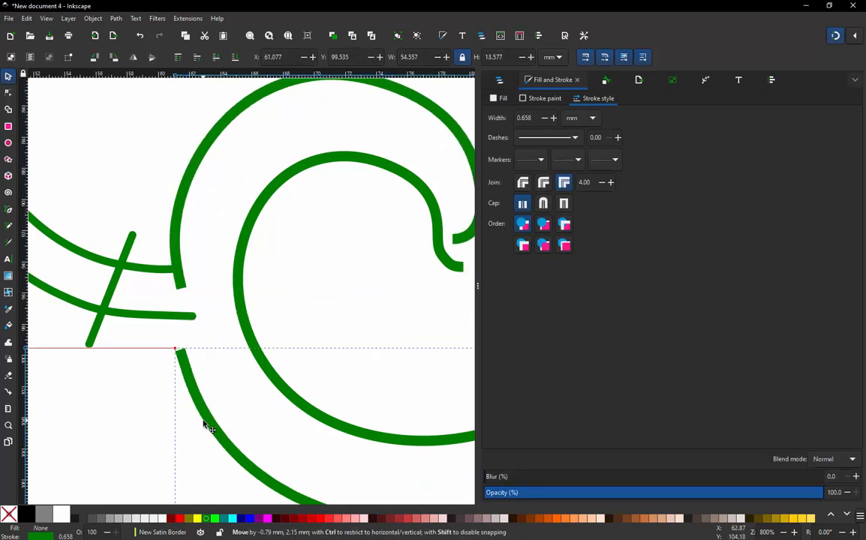
# Undo the moves of the lower-left scroll's outer curve pieces, including a trial move of the lower piece
pyautogui.hotkey('ctrl', 'z')
pyautogui.hotkey('ctrl', 'z')
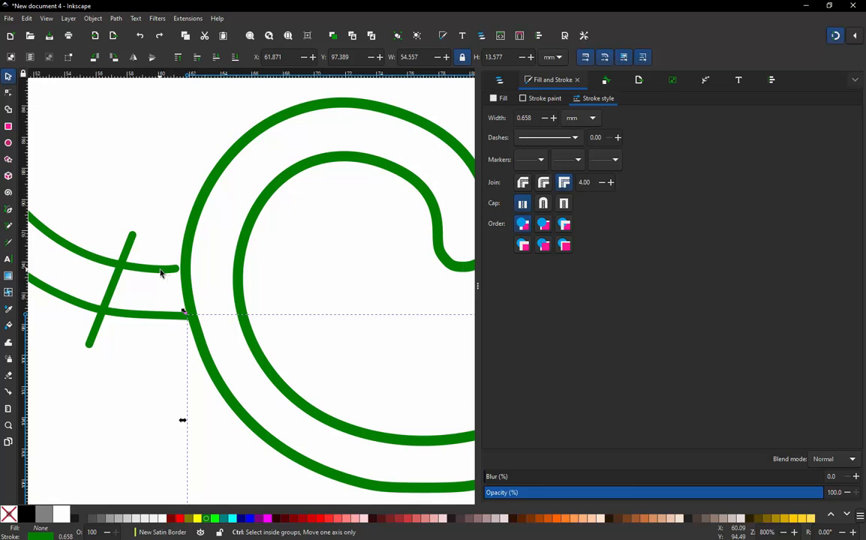
pyautogui.scroll(-1, 189, 264)
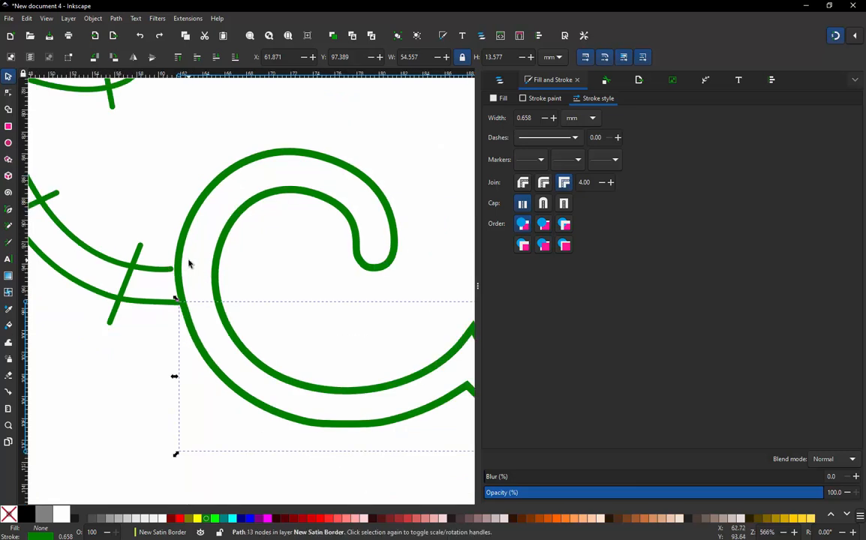
pyautogui.click(198, 339)
pyautogui.moveTo(198, 340); pyautogui.dragTo(189, 374)
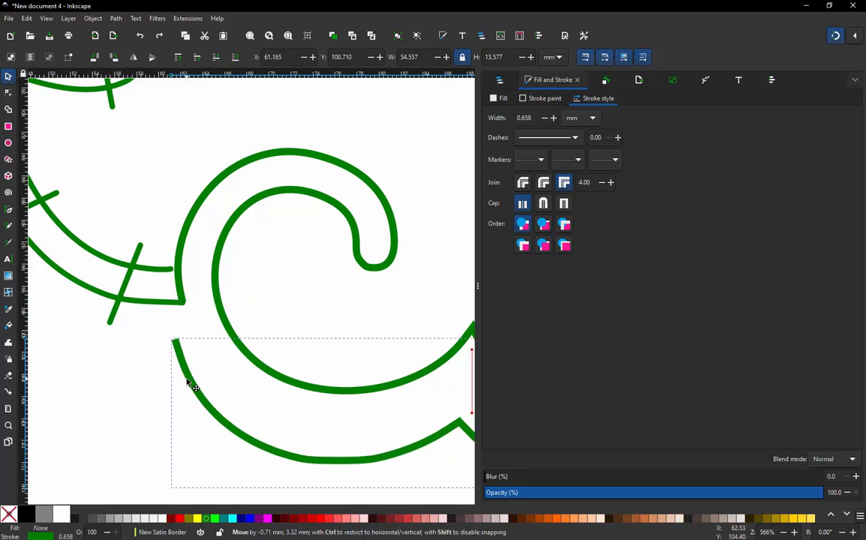
pyautogui.hotkey('ctrl', 'z')
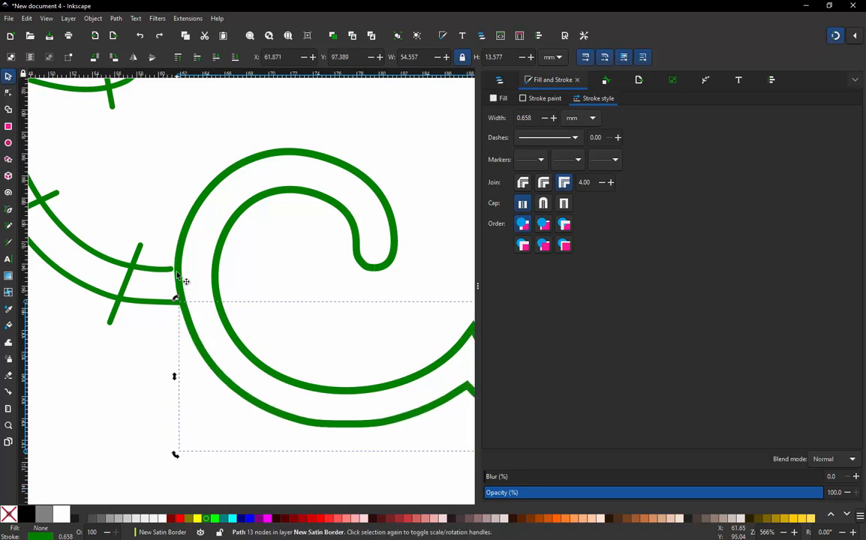
# Combine the upper and lower outer curve pieces of the lower-left scroll into one path
pyautogui.keyDown('shift'); pyautogui.click(186, 228); pyautogui.keyUp('shift')
pyautogui.click(114, 18)
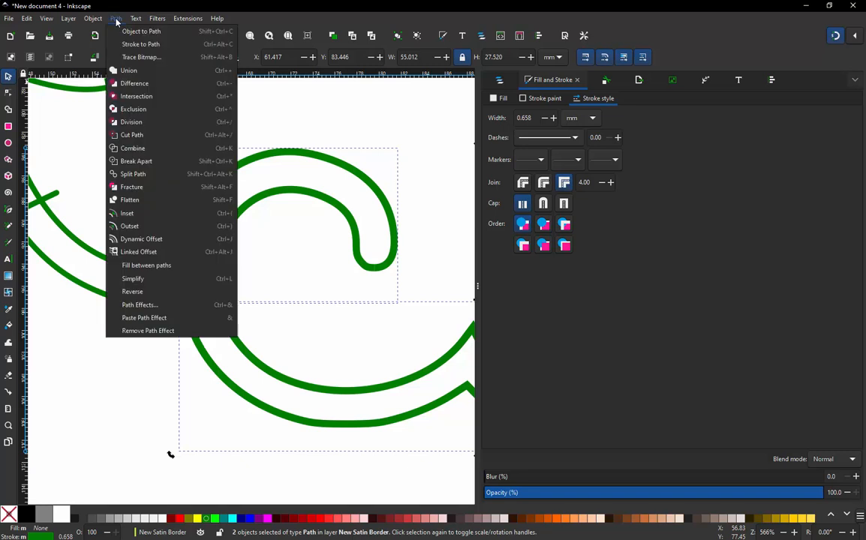
pyautogui.click(138, 149)
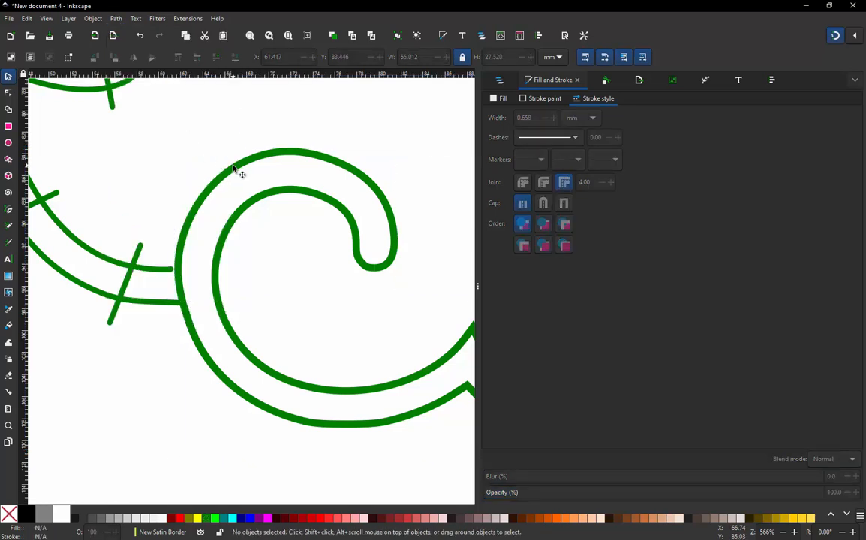
# Test-move the combined outer curve to check that both pieces travel together, undoing each move
pyautogui.moveTo(235, 167); pyautogui.dragTo(225, 129)
pyautogui.hotkey('ctrl', 'z')
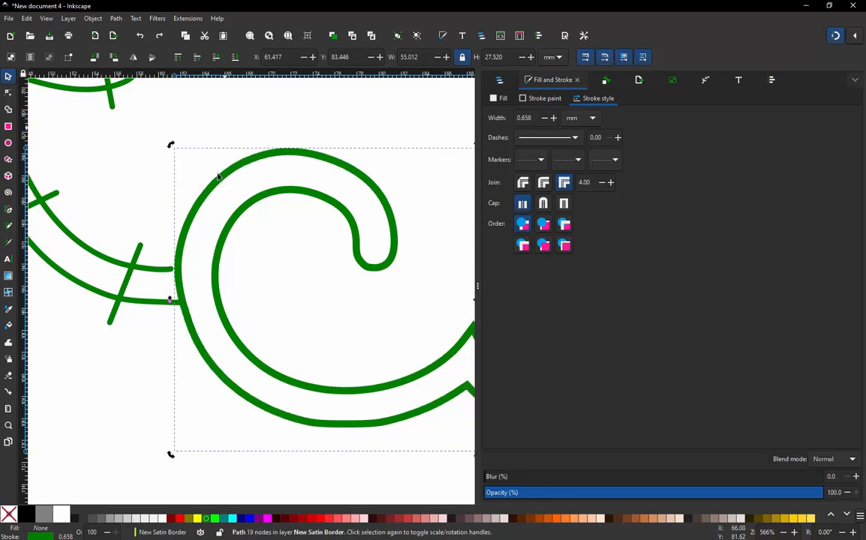
pyautogui.scroll(-3, 257, 237)
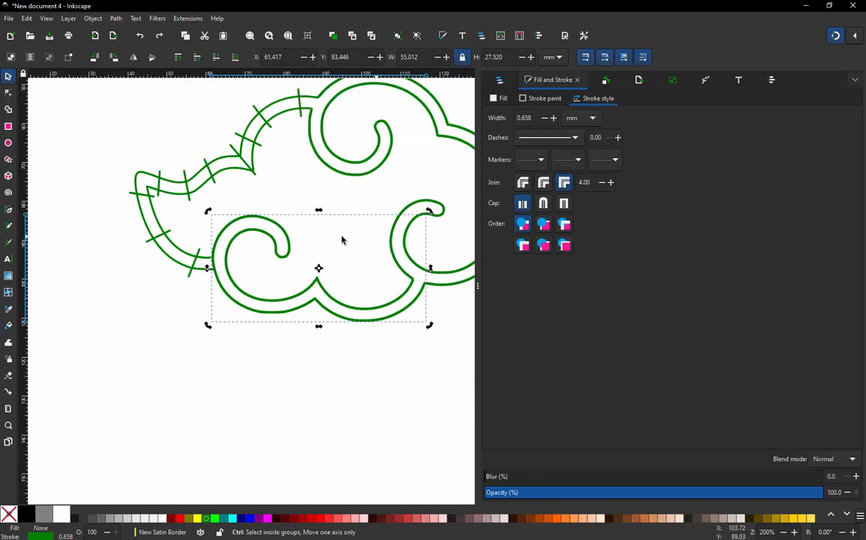
pyautogui.moveTo(278, 240); pyautogui.dragTo(135, 234)
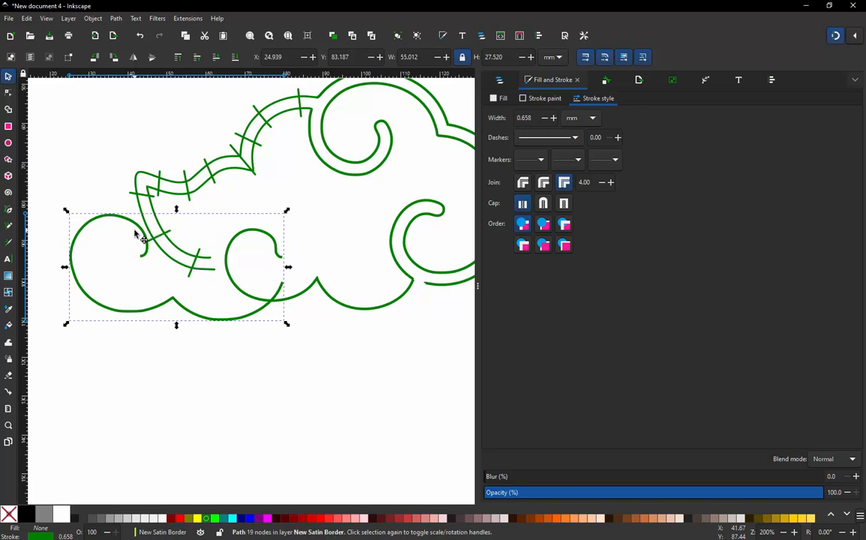
pyautogui.hotkey('ctrl', 'z')
pyautogui.scroll(5, 225, 255)
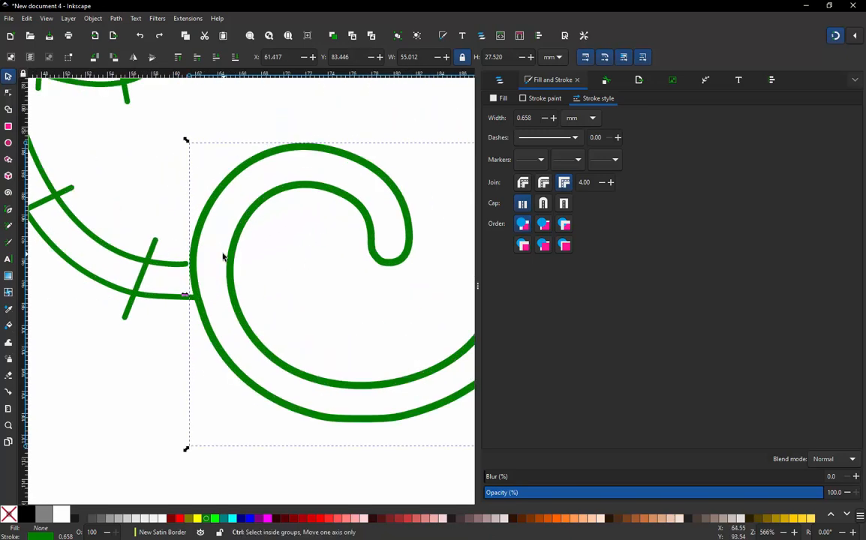
# Join the two overlapping end nodes where the outer curve's pieces meet beside the tail
pyautogui.press('n')
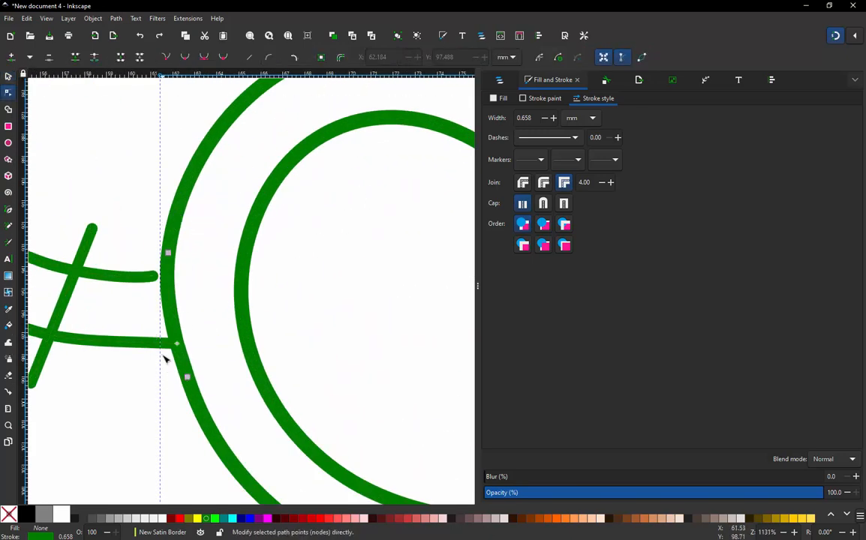
pyautogui.moveTo(194, 342); pyautogui.dragTo(168, 358)
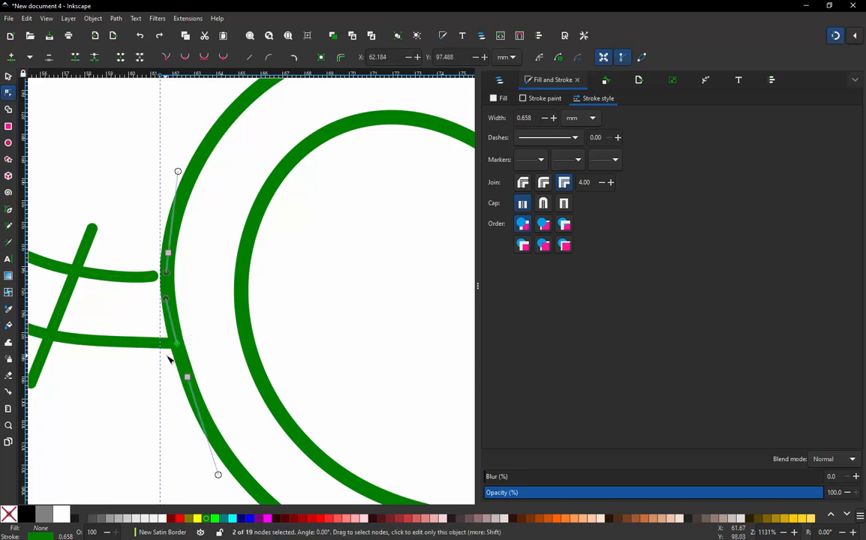
pyautogui.click(75, 60)
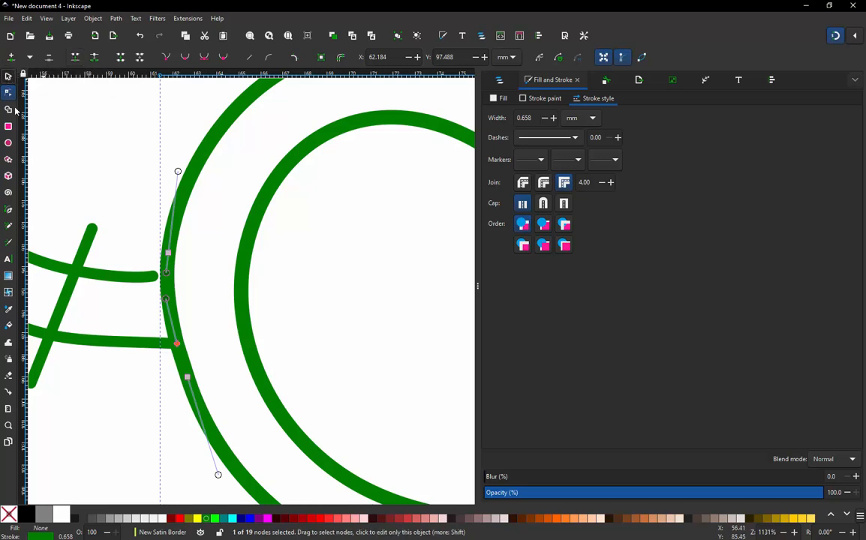
# Test-move the joined outer curve as a whole, undo the move and clear the selection
pyautogui.click(9, 75)
pyautogui.scroll(-2, 164, 299)
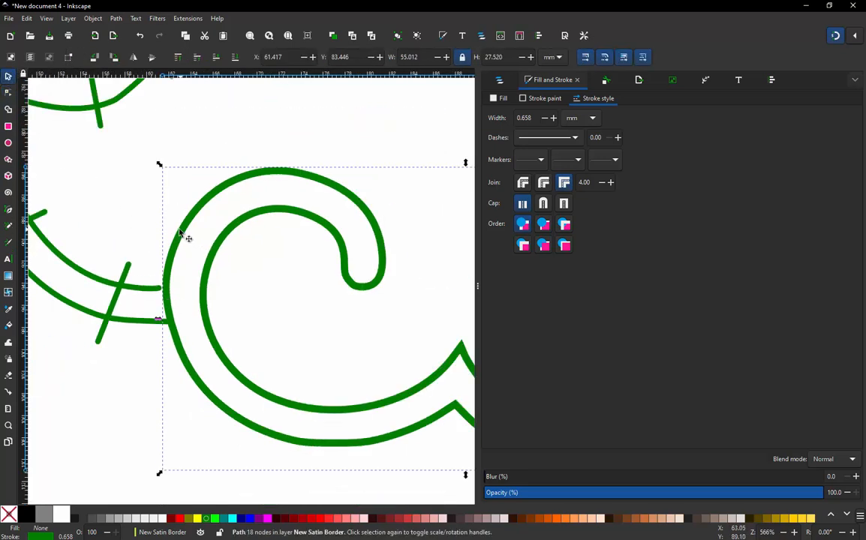
pyautogui.moveTo(176, 235); pyautogui.dragTo(139, 252)
pyautogui.hotkey('ctrl', 'z')
pyautogui.press('Escape')
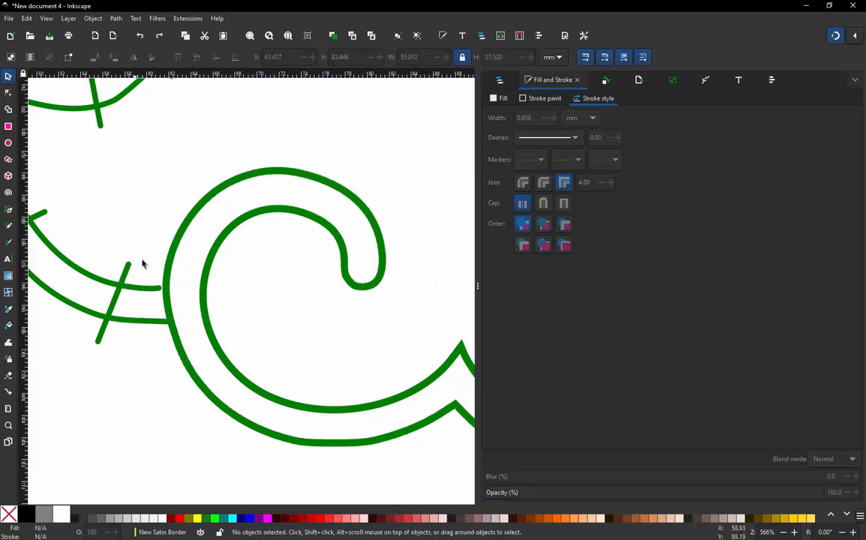
# Extend both open rail ends of the cloud's tail column rightward so they cross the scroll's outer curve
pyautogui.scroll(-2, 193, 310)
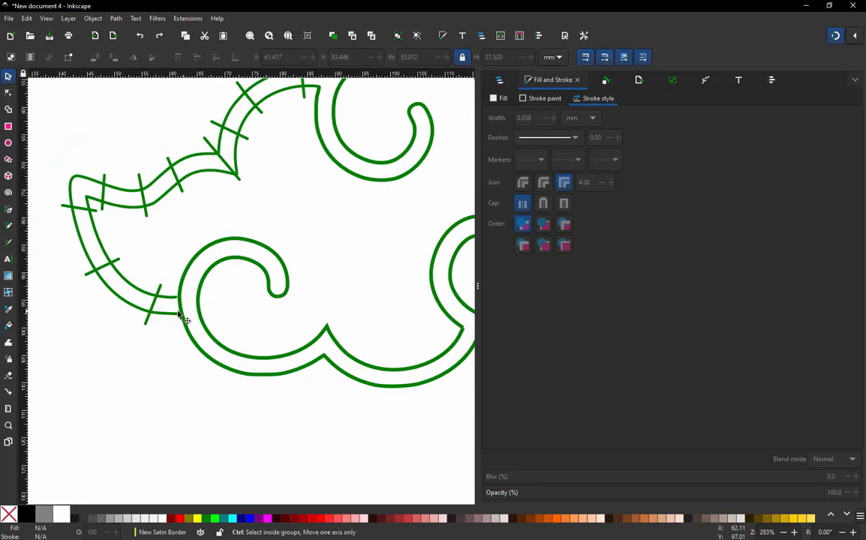
pyautogui.scroll(2, 177, 315)
pyautogui.scroll(4, 177, 316)
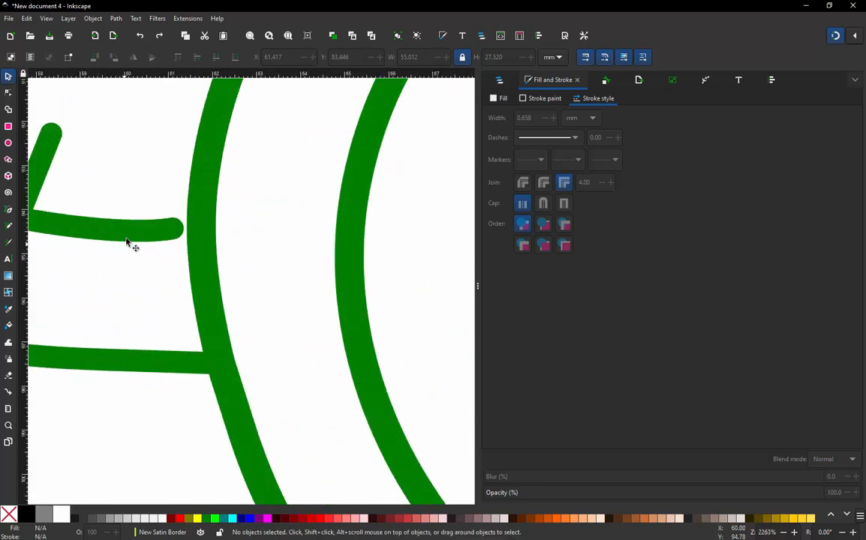
pyautogui.click(106, 238)
pyautogui.press('n')
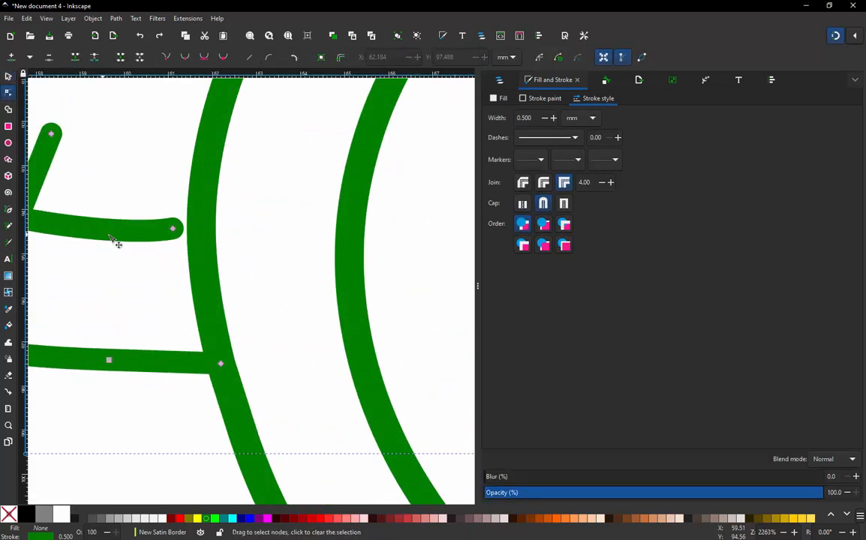
pyautogui.moveTo(182, 232); pyautogui.dragTo(97, 231)
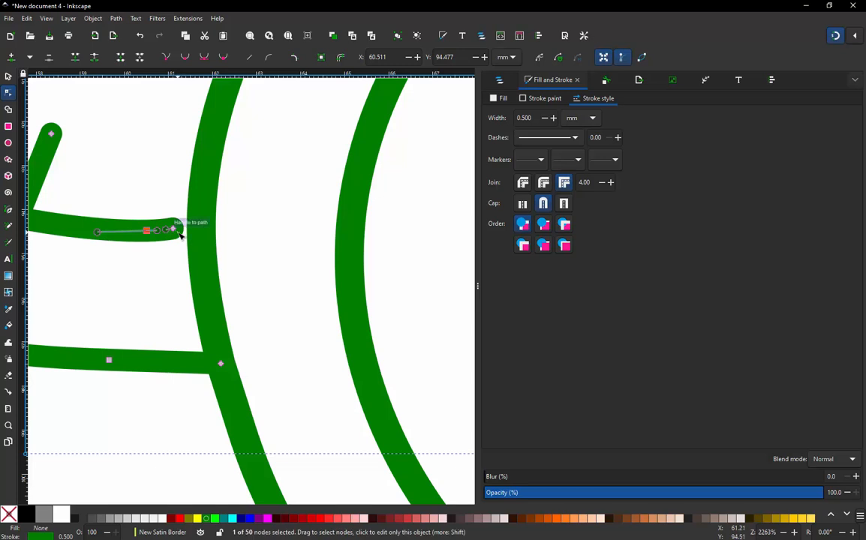
pyautogui.moveTo(184, 231); pyautogui.dragTo(226, 226)
pyautogui.moveTo(221, 364); pyautogui.dragTo(253, 361)
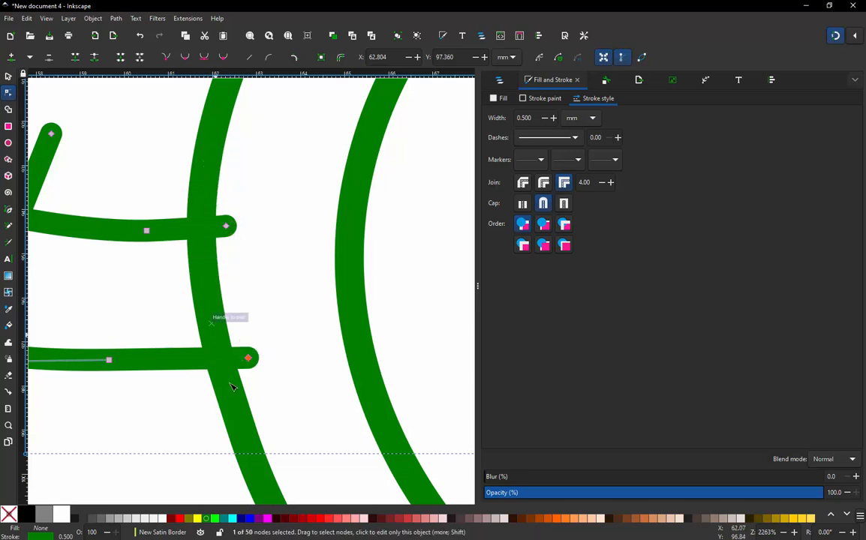
pyautogui.press('s')
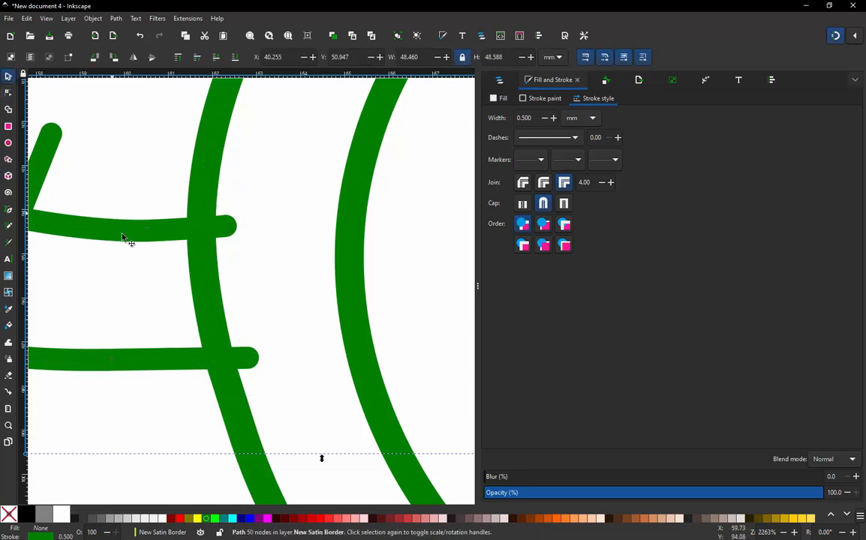
pyautogui.scroll(-6, 142, 270)
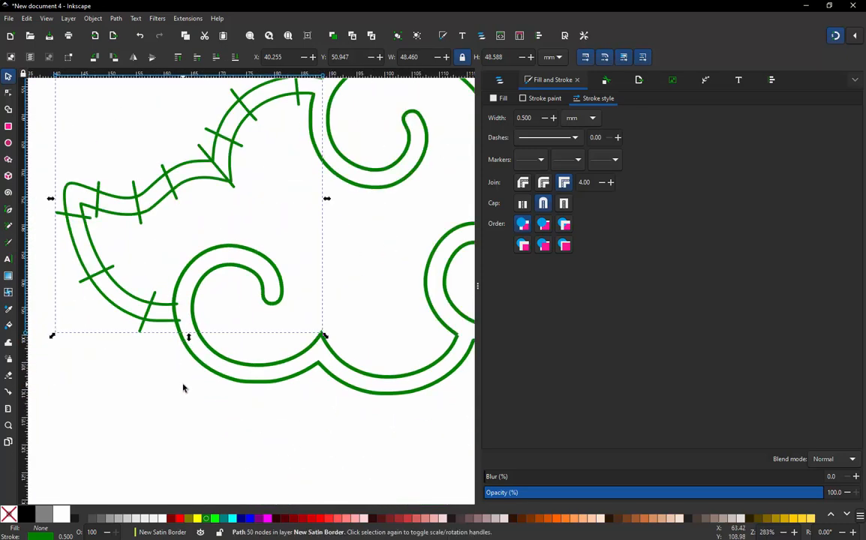
pyautogui.click(183, 388)
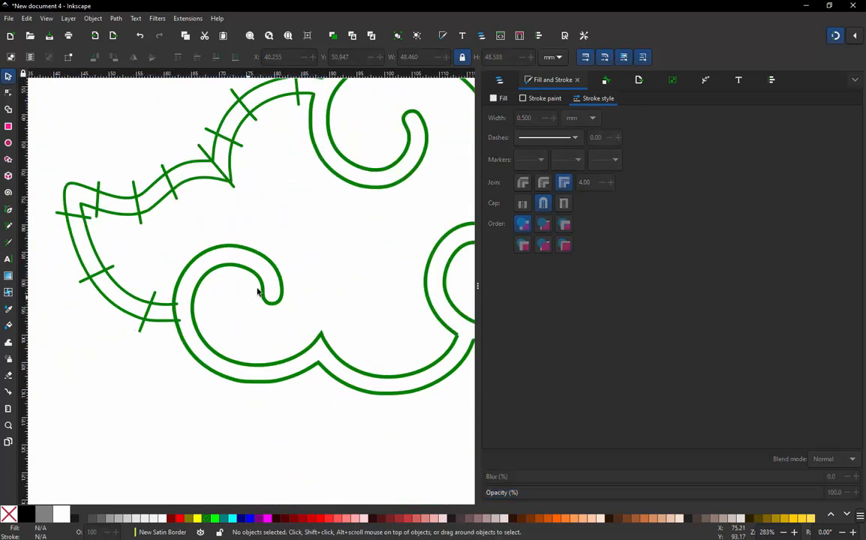
pyautogui.click(218, 300)
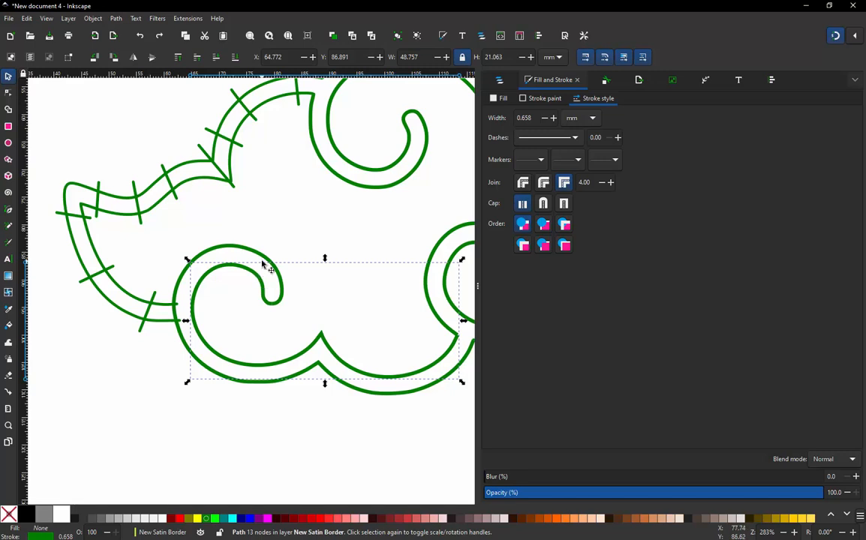
pyautogui.keyDown('ctrl'); pyautogui.scroll(-1, 216, 276); pyautogui.keyUp('ctrl')
pyautogui.keyDown('ctrl'); pyautogui.scroll(2, 382, 318); pyautogui.keyUp('ctrl')
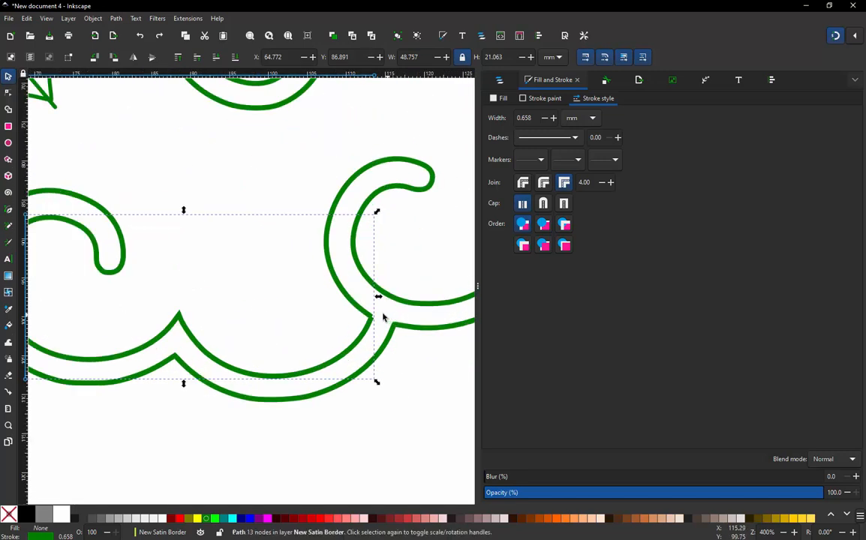
pyautogui.keyDown('ctrl'); pyautogui.scroll(-2, 373, 324); pyautogui.keyUp('ctrl')
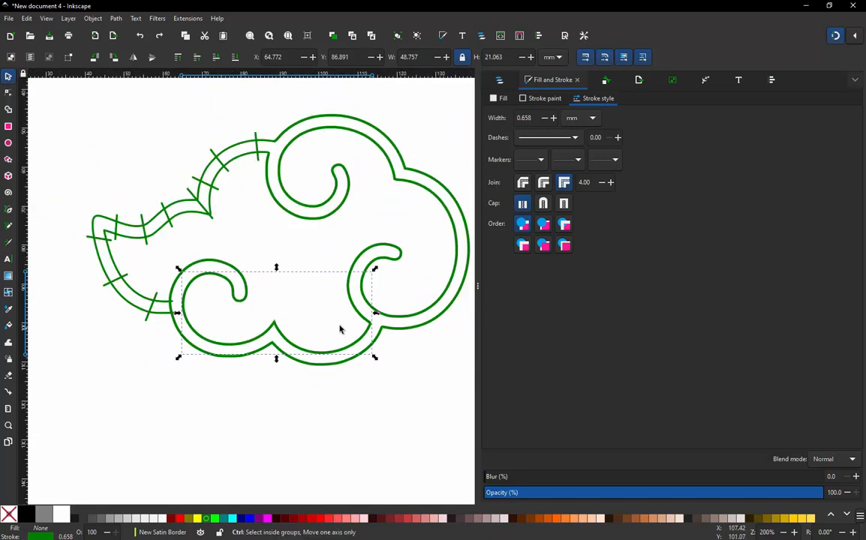
pyautogui.click(252, 304)
# Draw two straight rungs across the lower-left scroll's border, one near its curled tip and one about 8 mm long over its crest
pyautogui.keyDown('ctrl'); pyautogui.scroll(2, 206, 283); pyautogui.keyUp('ctrl')
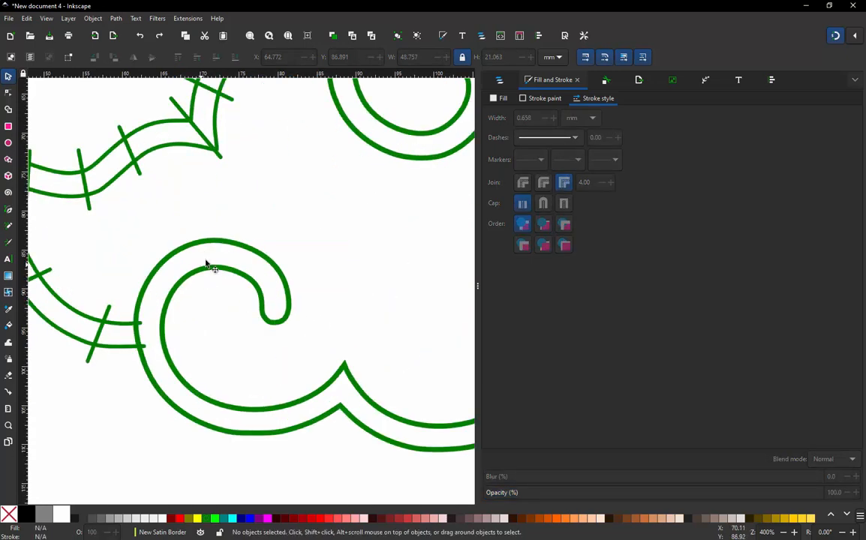
pyautogui.press('b')
pyautogui.click(243, 298)
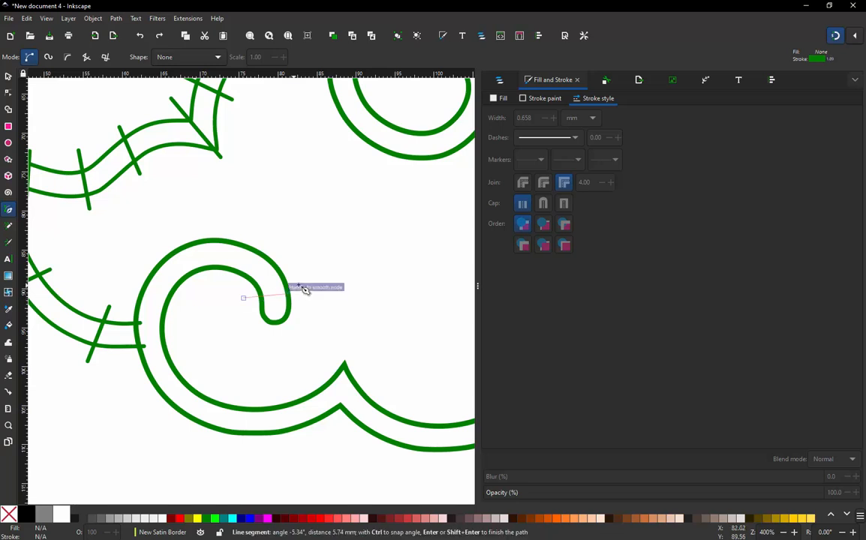
pyautogui.press('Return')
pyautogui.click(215, 285)
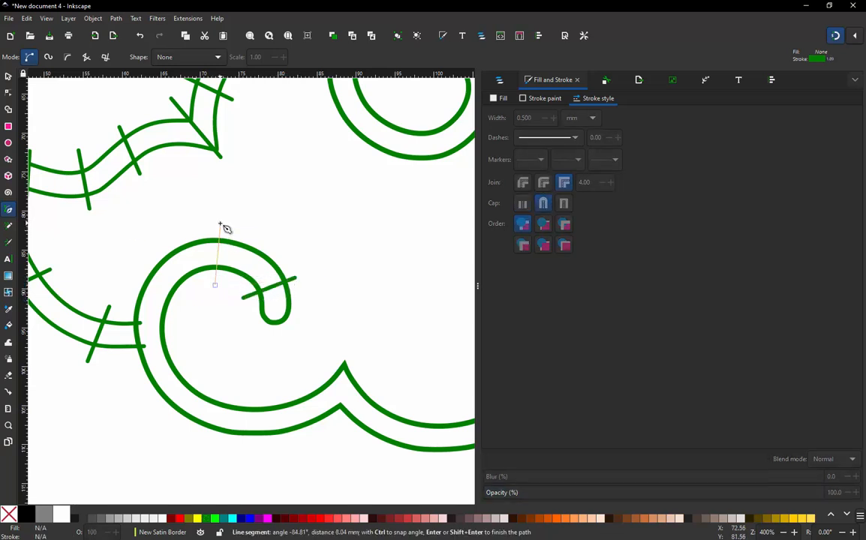
pyautogui.click(220, 225)
pyautogui.press('Return')
# Turn off snapping and draw two straight rungs across the scroll's outer side, one above the tail junction and one below it
pyautogui.moveTo(179, 305); pyautogui.dragTo(159, 295)
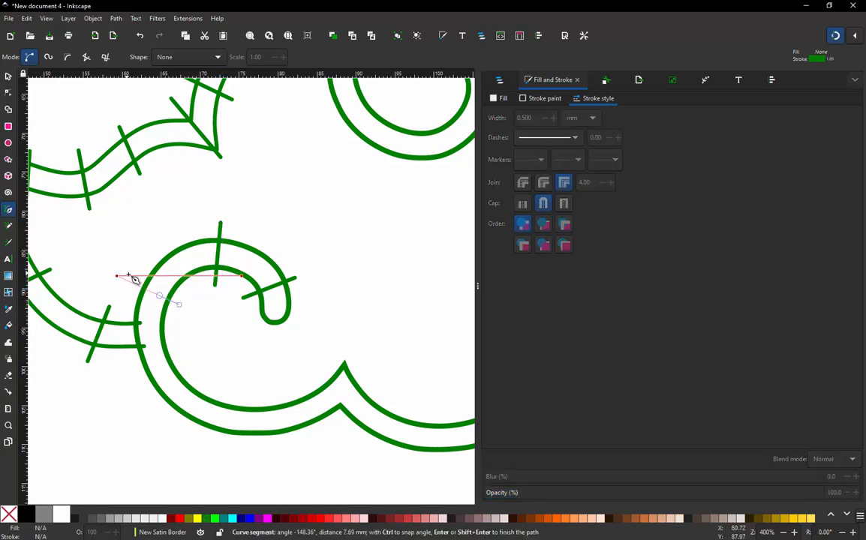
pyautogui.press('Escape')
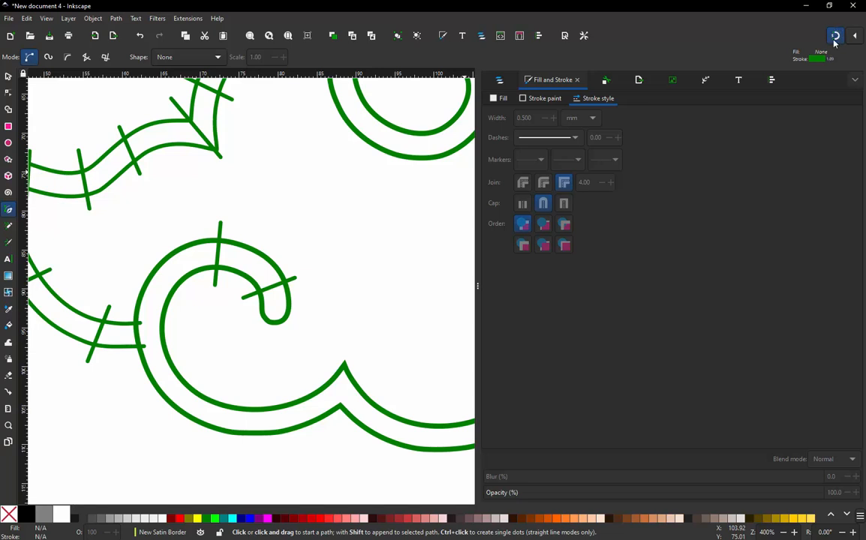
pyautogui.click(178, 310)
pyautogui.doubleClick(128, 285)
pyautogui.click(182, 363)
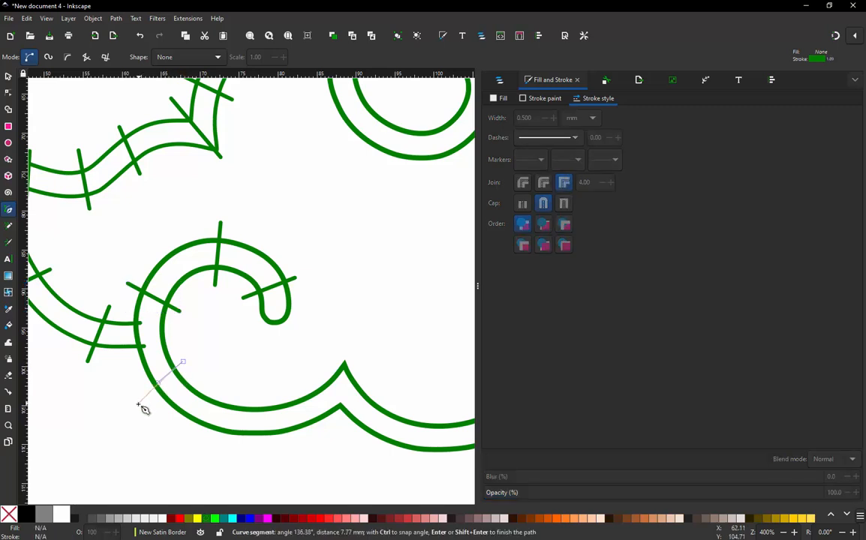
pyautogui.doubleClick(139, 405)
# Draw two straight rungs across the bottom border, one about 13 mm long through the cusp's two corners and one beneath the lower-left scroll
pyautogui.click(344, 348)
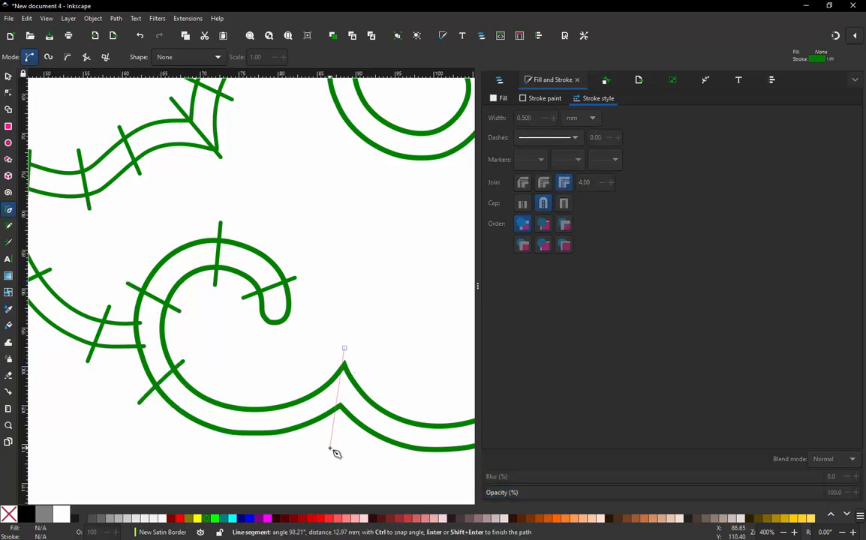
pyautogui.doubleClick(341, 448)
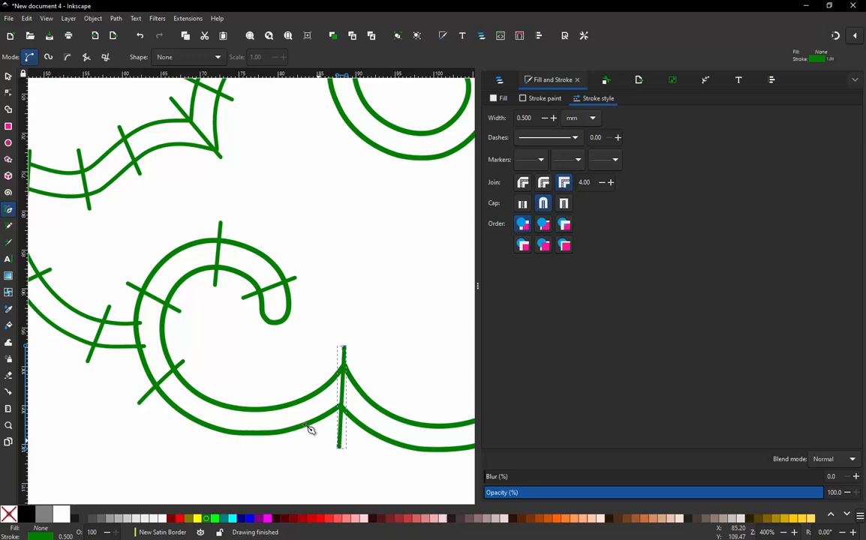
pyautogui.click(266, 383)
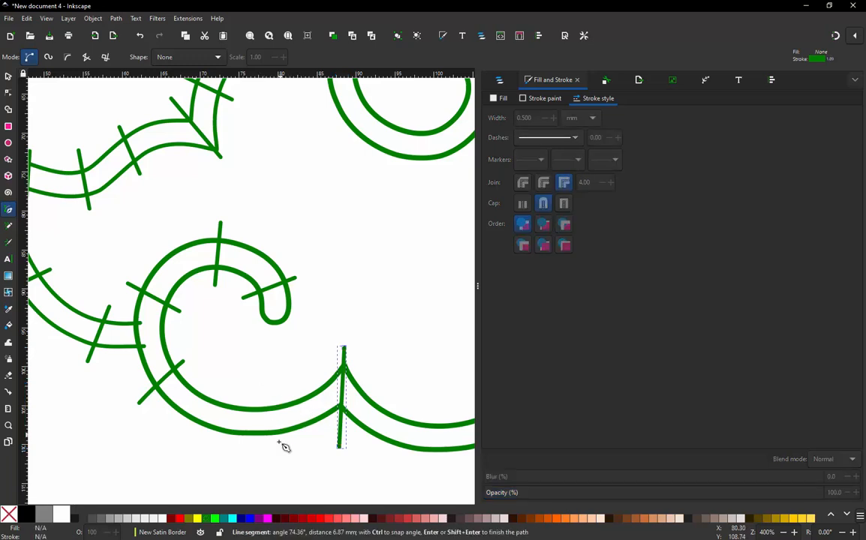
pyautogui.click(275, 449)
pyautogui.press('Return')
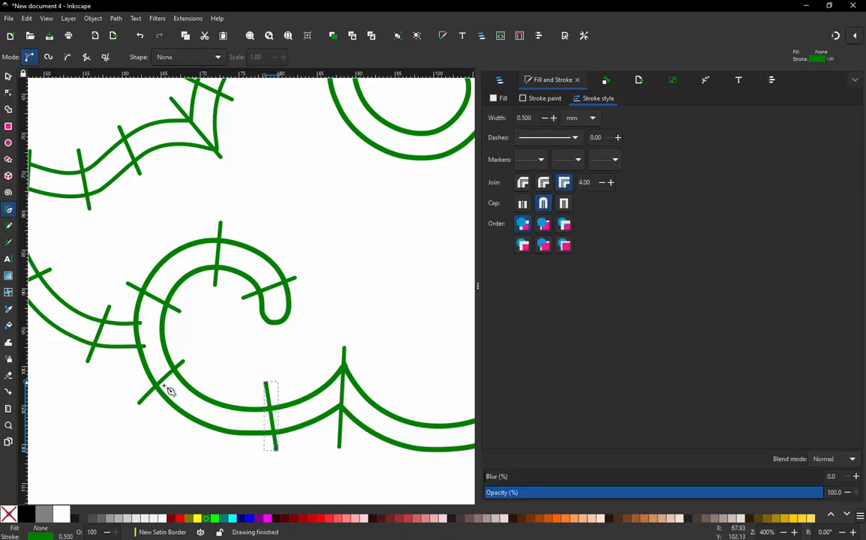
# Draw three straight rungs across the bottom lobe between the cusp and right scroll: near its right end, at its lowest point and left of that
pyautogui.scroll(-3, 128, 388)
pyautogui.scroll(3, 274, 384)
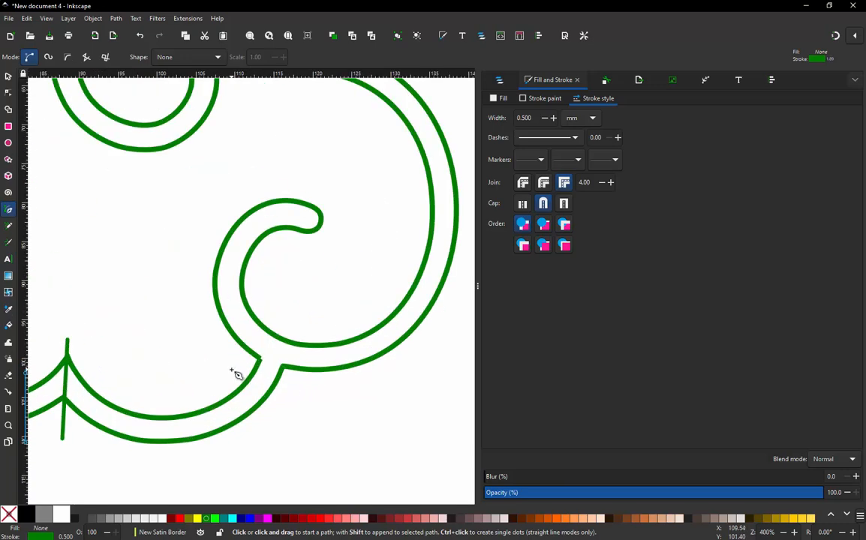
pyautogui.click(231, 369)
pyautogui.doubleClick(275, 409)
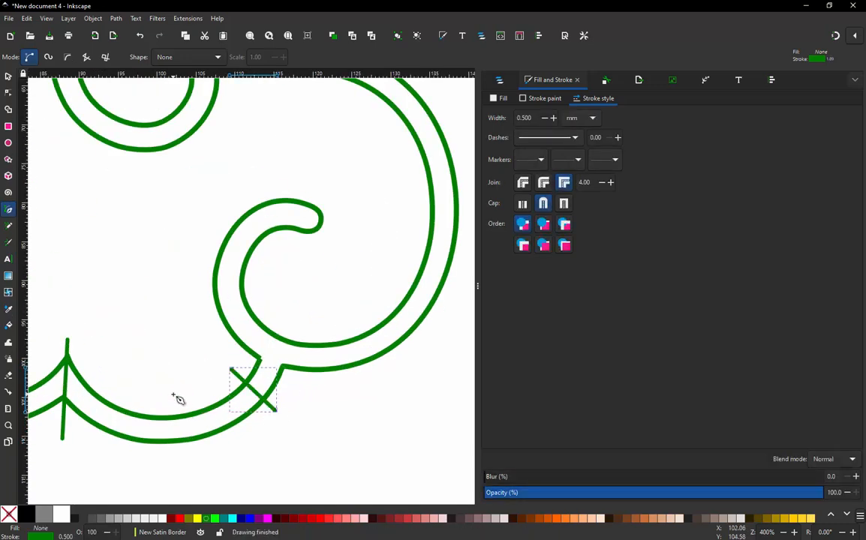
pyautogui.click(173, 395)
pyautogui.press('Return')
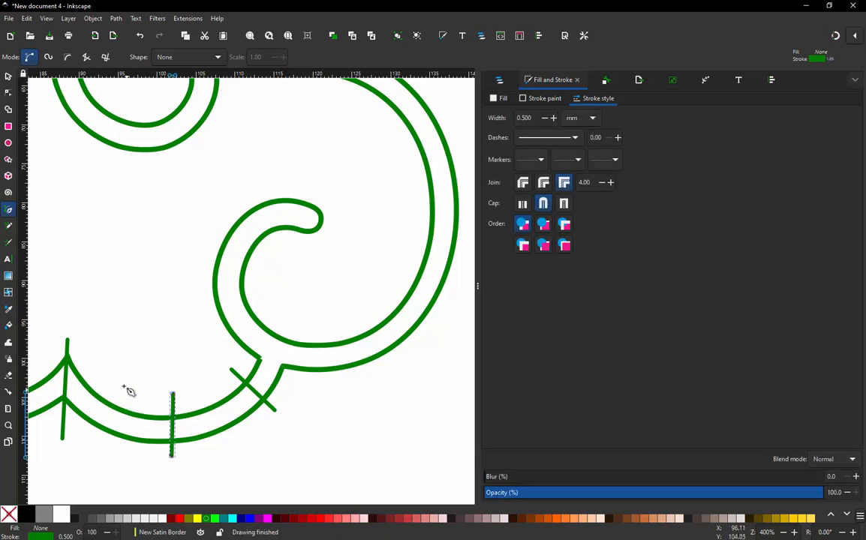
pyautogui.click(121, 382)
pyautogui.click(101, 444)
pyautogui.press('Return')
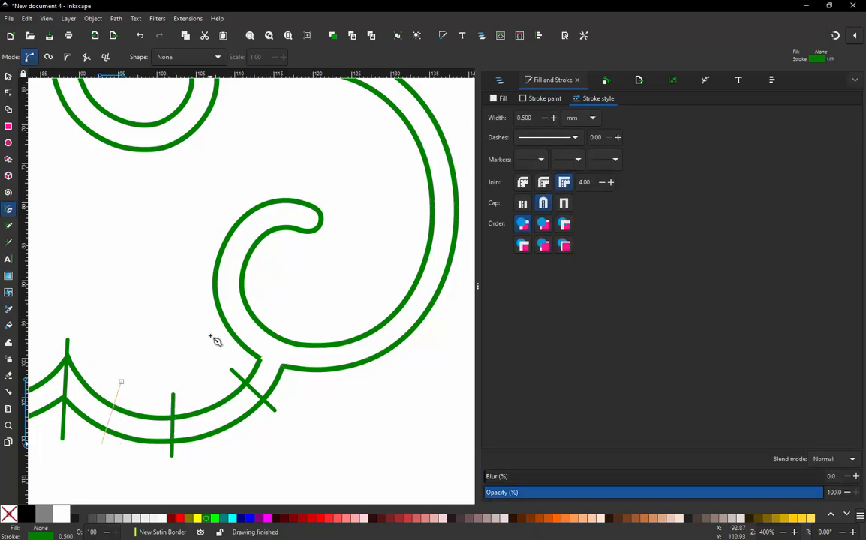
# Select both rails of the lower-left scroll and bottom lobe with their nine rungs and combine them into one path
pyautogui.scroll(-3, 287, 344)
pyautogui.scroll(1, 183, 330)
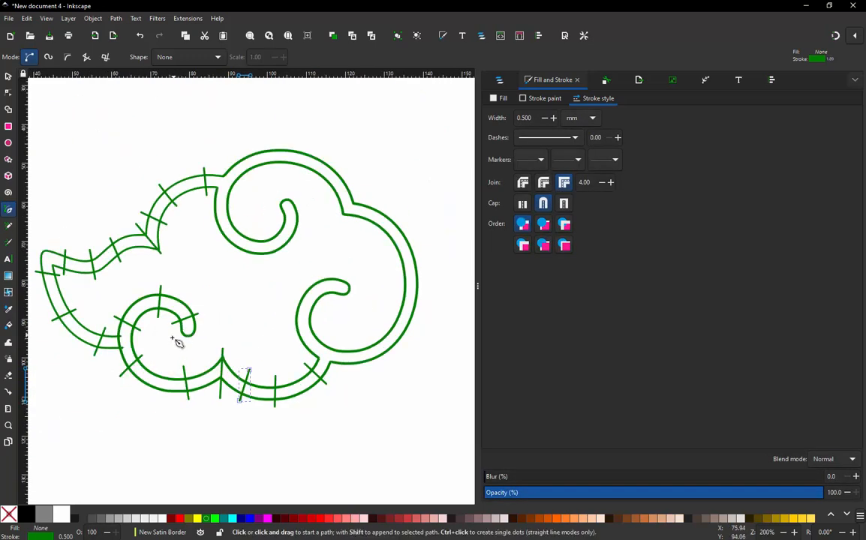
pyautogui.click(8, 77)
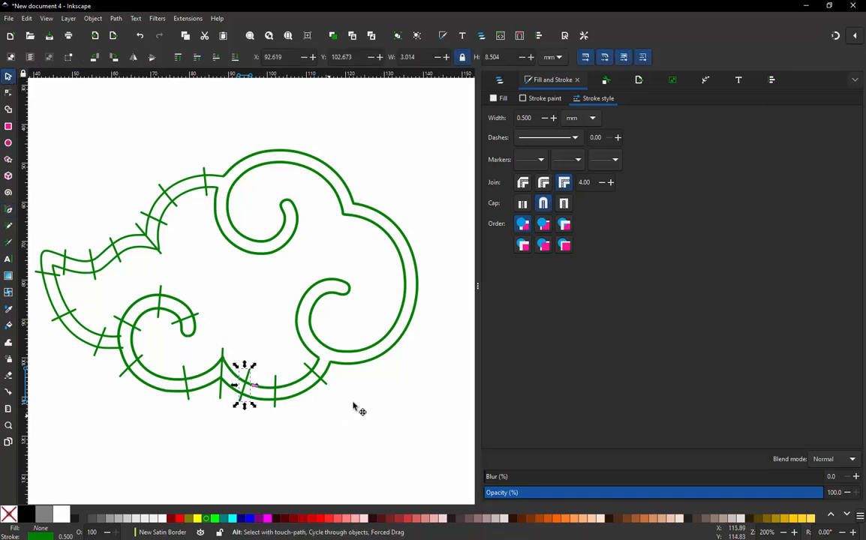
pyautogui.moveTo(355, 410)
pyautogui.mouseDown()
pyautogui.moveTo(322, 386)
pyautogui.moveTo(327, 379)
pyautogui.moveTo(326, 397)
pyautogui.mouseUp()
pyautogui.hotkey('ctrl', 'z')
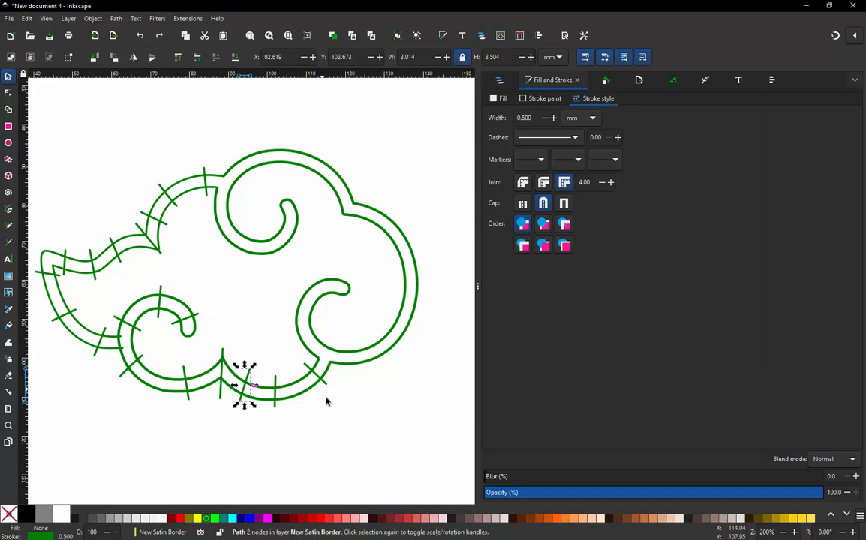
pyautogui.click(327, 415)
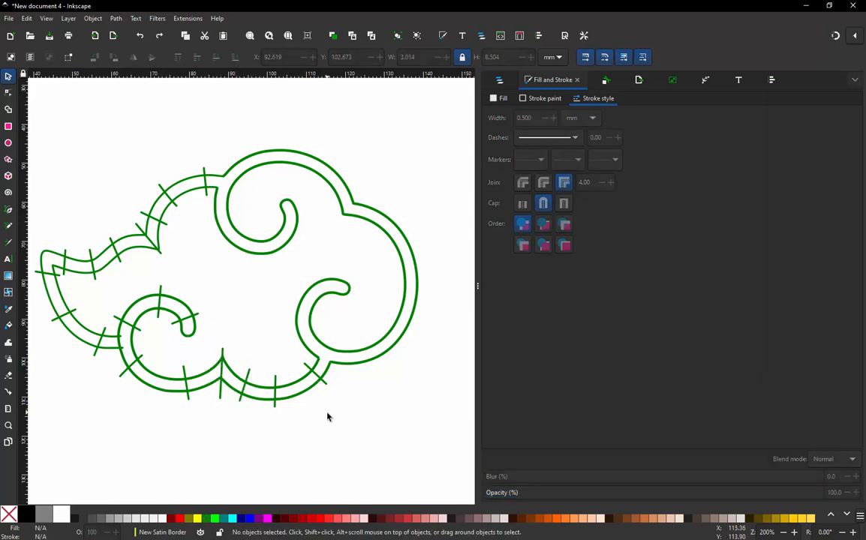
pyautogui.moveTo(324, 420)
pyautogui.mouseDown()
pyautogui.moveTo(313, 367)
pyautogui.moveTo(301, 406)
pyautogui.moveTo(285, 371)
pyautogui.moveTo(255, 382)
pyautogui.mouseUp()
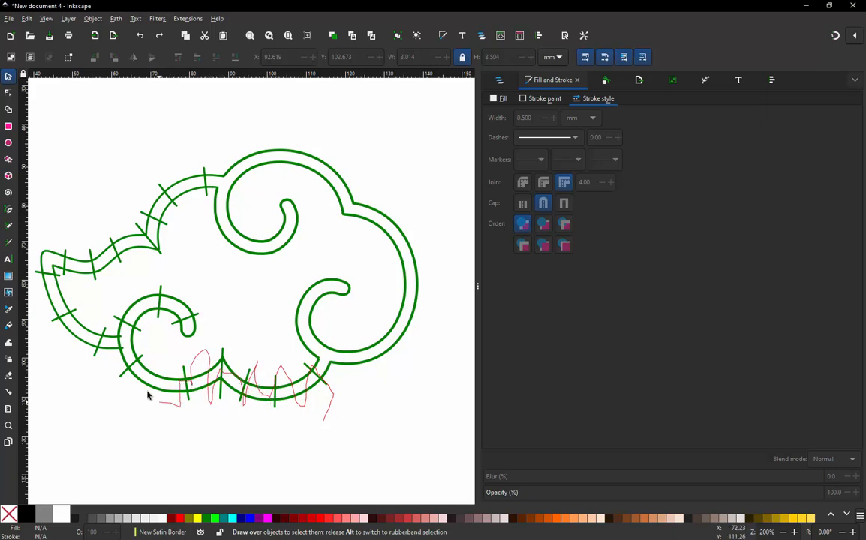
pyautogui.moveTo(135, 371); pyautogui.dragTo(124, 330)
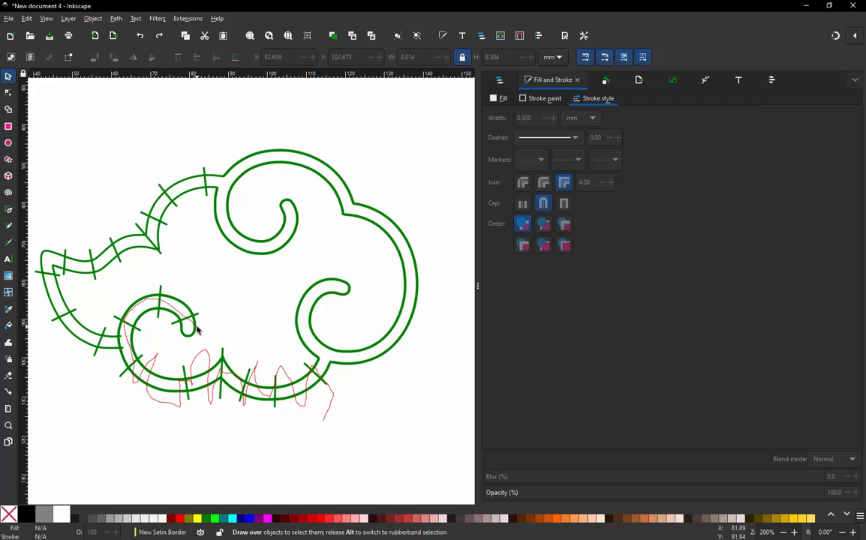
pyautogui.moveTo(197, 330); pyautogui.dragTo(191, 303)
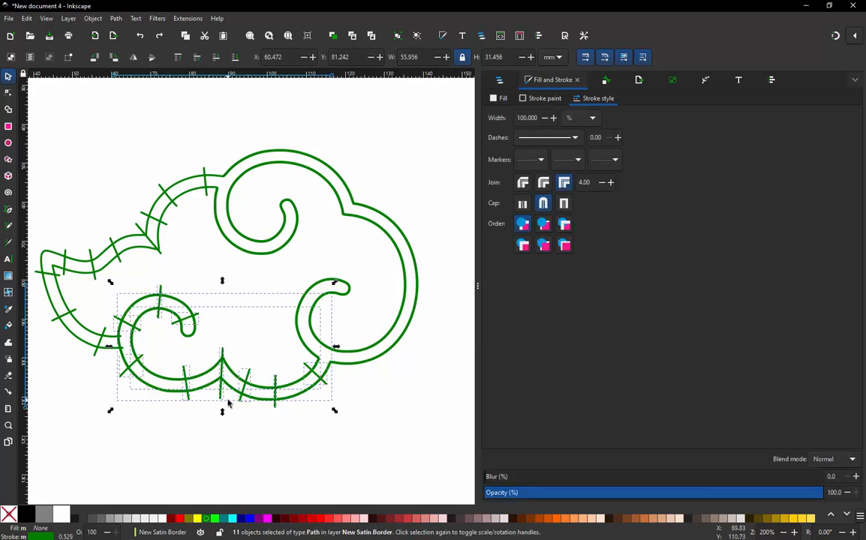
pyautogui.click(115, 19)
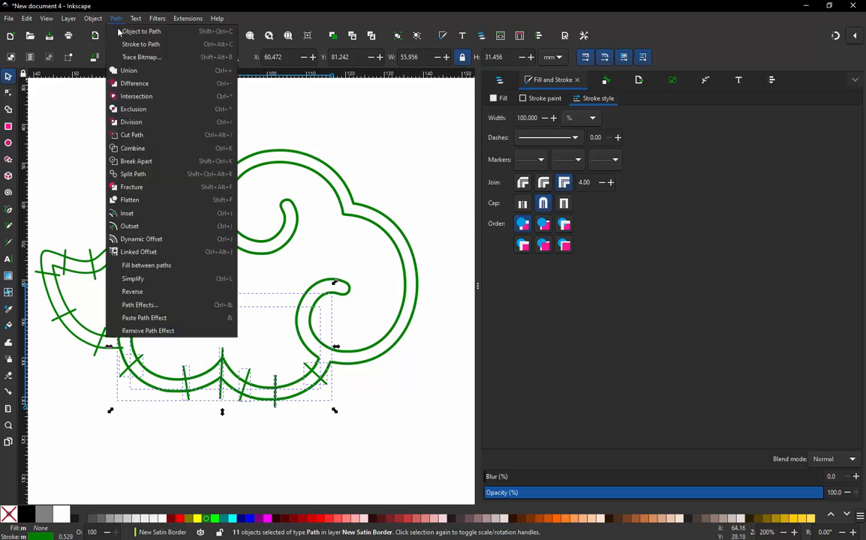
pyautogui.click(132, 148)
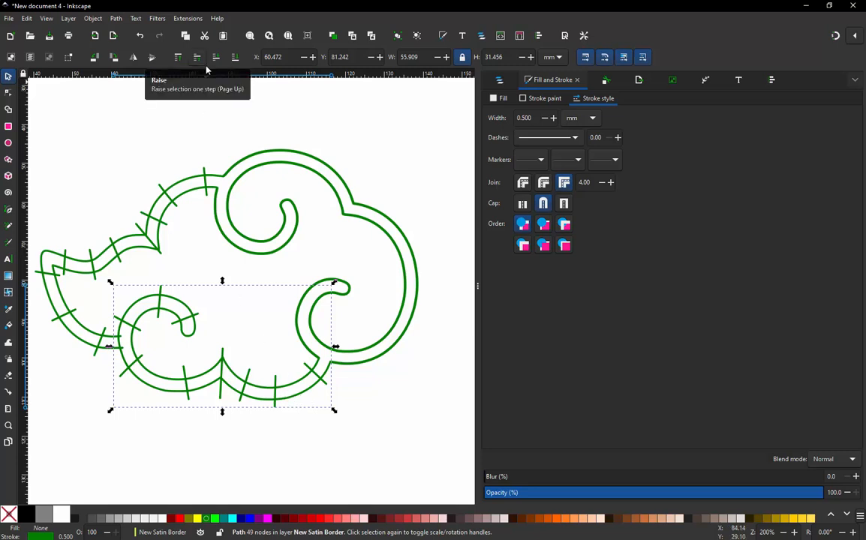
# Open the combined path's Ink/Stitch Params, turn off running stitch along paths and show the custom satin column settings
pyautogui.click(184, 19)
pyautogui.moveTo(180, 147)
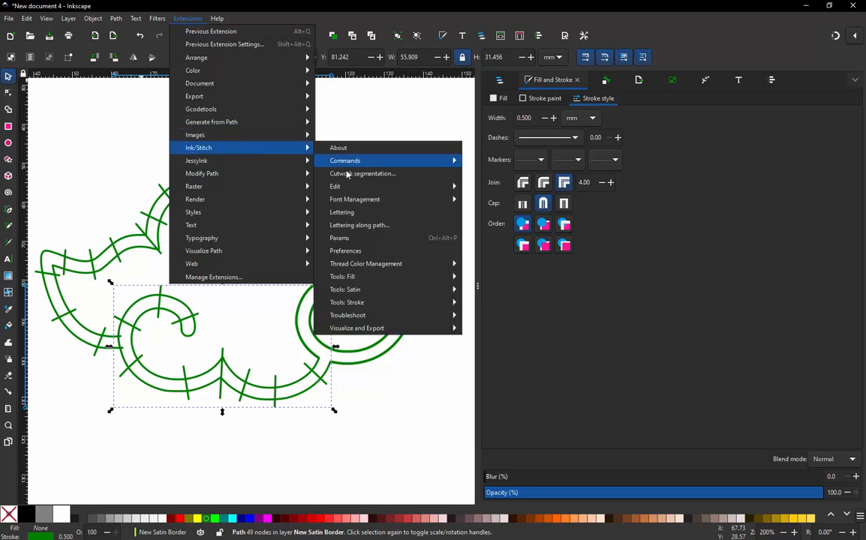
pyautogui.click(345, 239)
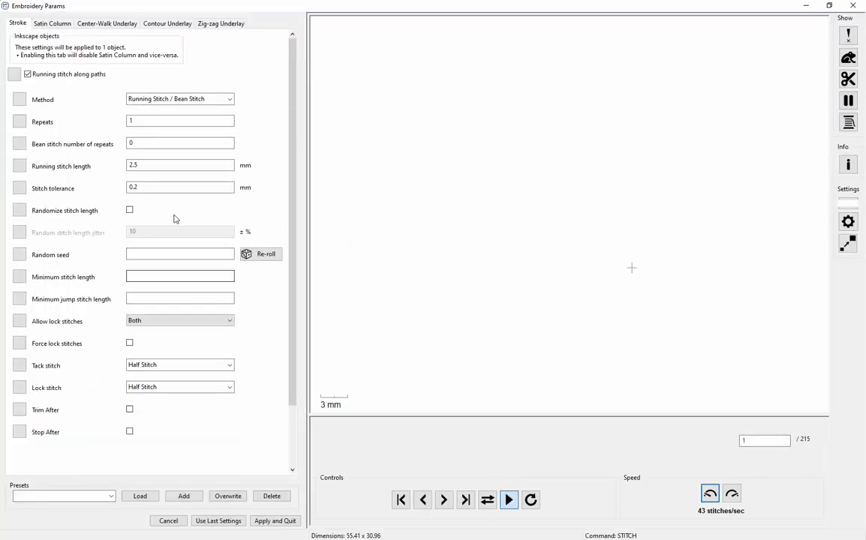
pyautogui.click(38, 75)
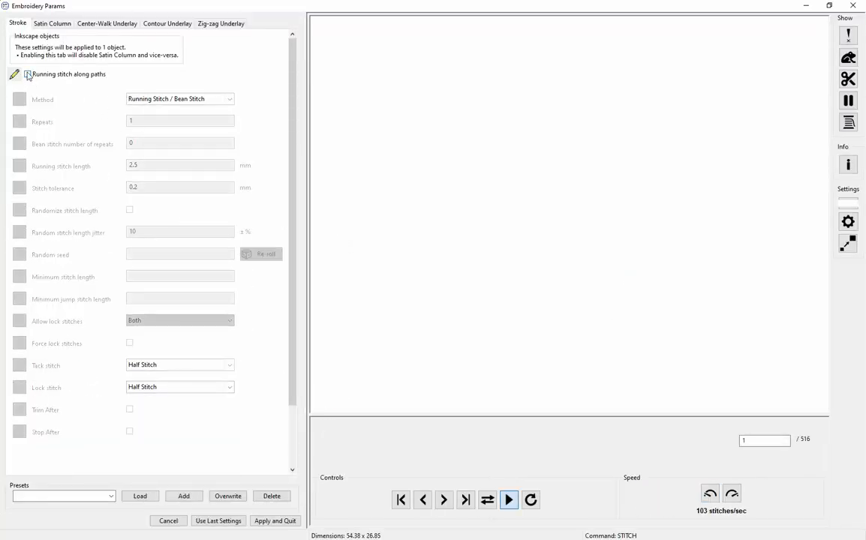
pyautogui.click(52, 23)
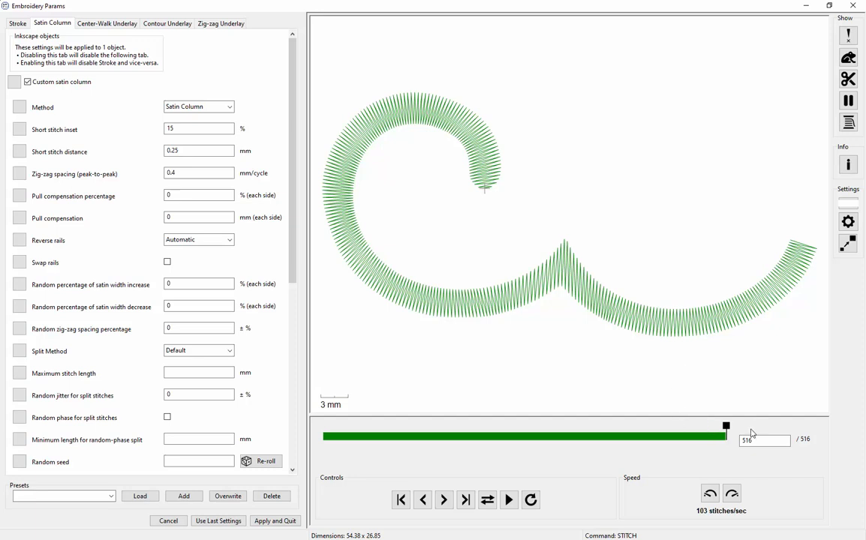
# Enable Swap rails for the satin column, apply the parameters and clear the selection
pyautogui.moveTo(727, 429)
pyautogui.mouseDown()
pyautogui.moveTo(590, 501)
pyautogui.moveTo(400, 458)
pyautogui.moveTo(329, 462)
pyautogui.moveTo(743, 458)
pyautogui.moveTo(279, 446)
pyautogui.moveTo(679, 430)
pyautogui.moveTo(748, 438)
pyautogui.mouseUp()
pyautogui.click(168, 262)
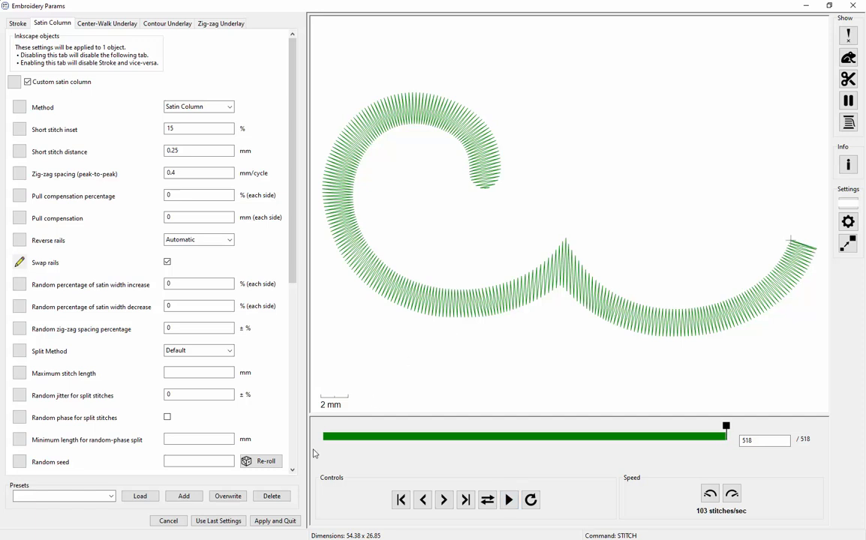
pyautogui.click(275, 520)
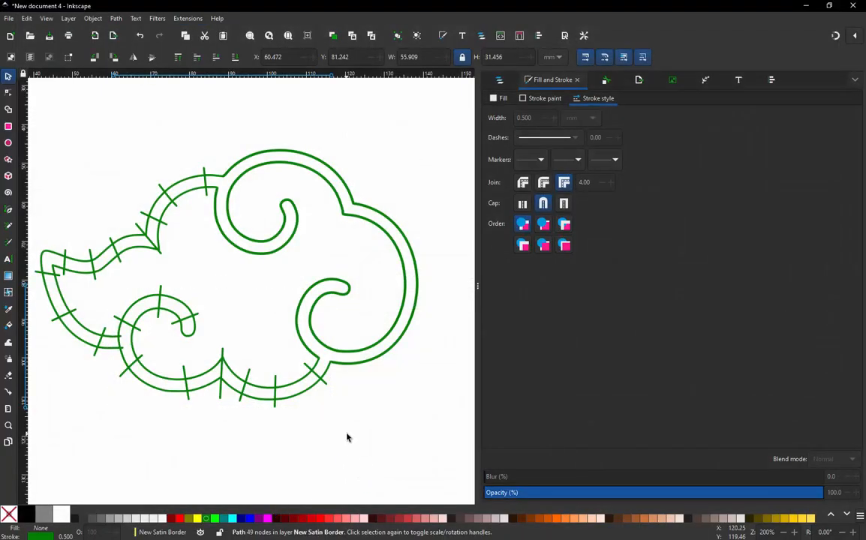
pyautogui.click(360, 411)
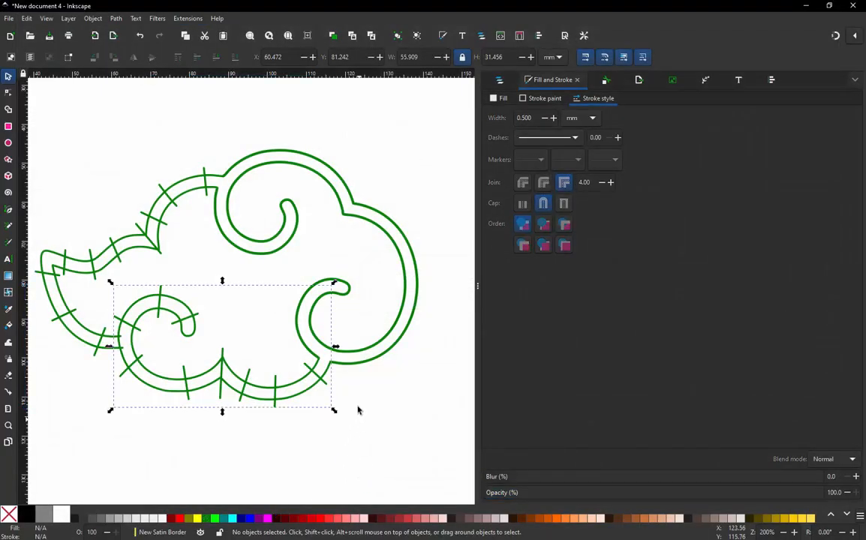
# Turn on snapping and extend the upper scroll's outer rail end down across the tail column's end to the scroll curve's corner node
pyautogui.scroll(1, 375, 303)
pyautogui.scroll(-1, 381, 310)
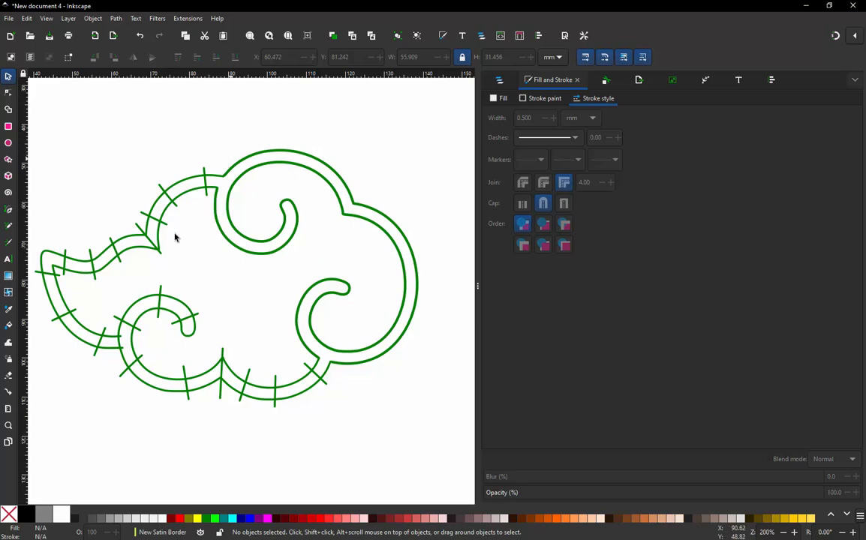
pyautogui.scroll(4, 234, 188)
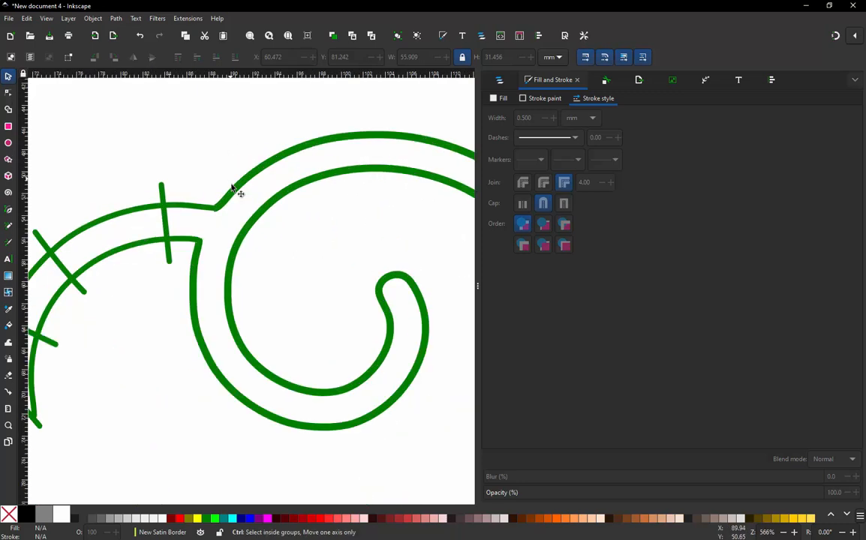
pyautogui.doubleClick(228, 201)
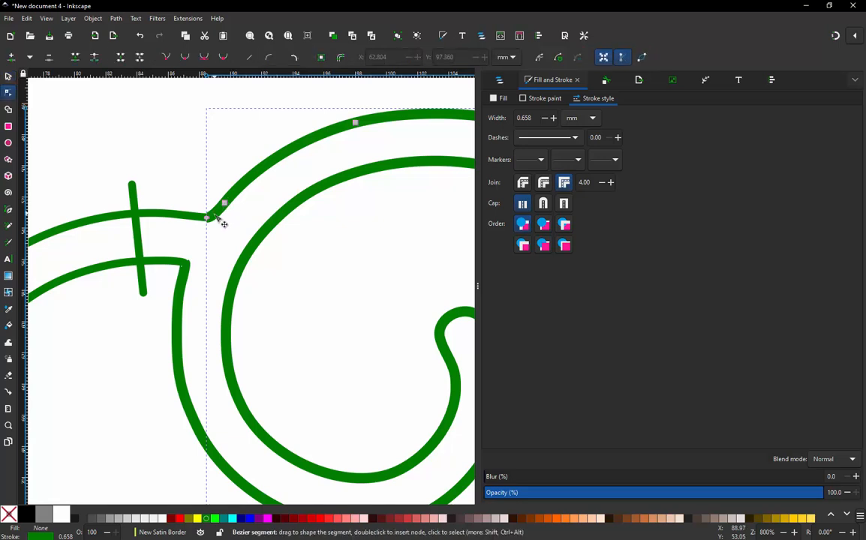
pyautogui.moveTo(206, 219); pyautogui.dragTo(192, 244)
pyautogui.click(836, 36)
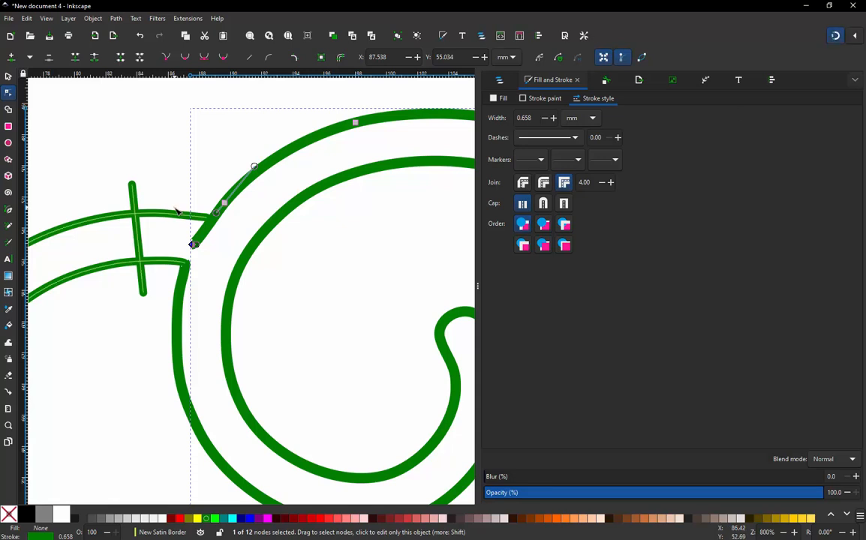
pyautogui.moveTo(193, 244)
pyautogui.mouseDown()
pyautogui.moveTo(185, 266)
pyautogui.moveTo(217, 250)
pyautogui.moveTo(255, 178)
pyautogui.moveTo(243, 174)
pyautogui.mouseUp()
pyautogui.scroll(3, 188, 269)
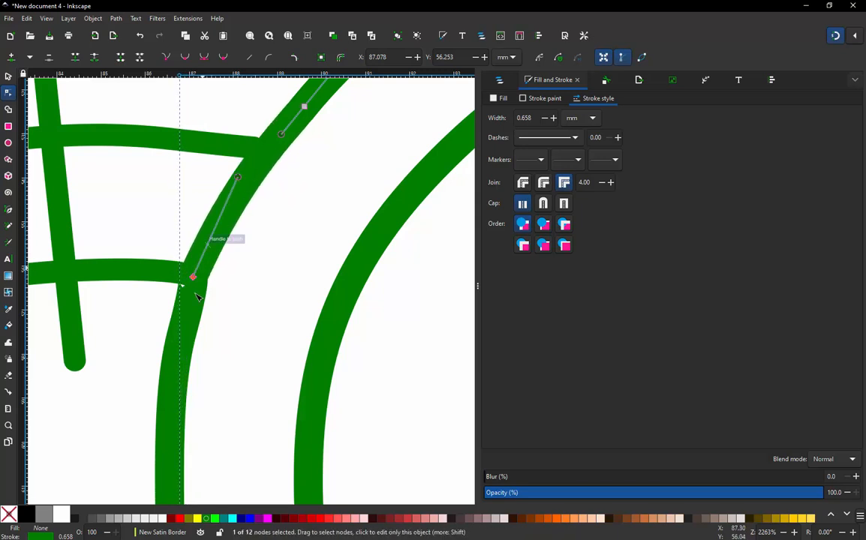
# Delete the extra node just below the upper scroll curve's corner and adjust the handles to smooth the segment beneath it
pyautogui.click(173, 340)
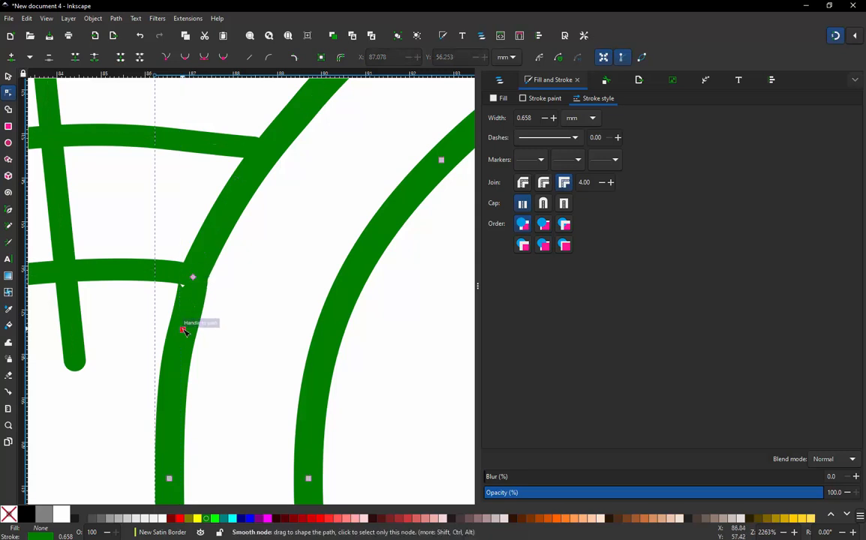
pyautogui.click(184, 331)
pyautogui.press('Delete')
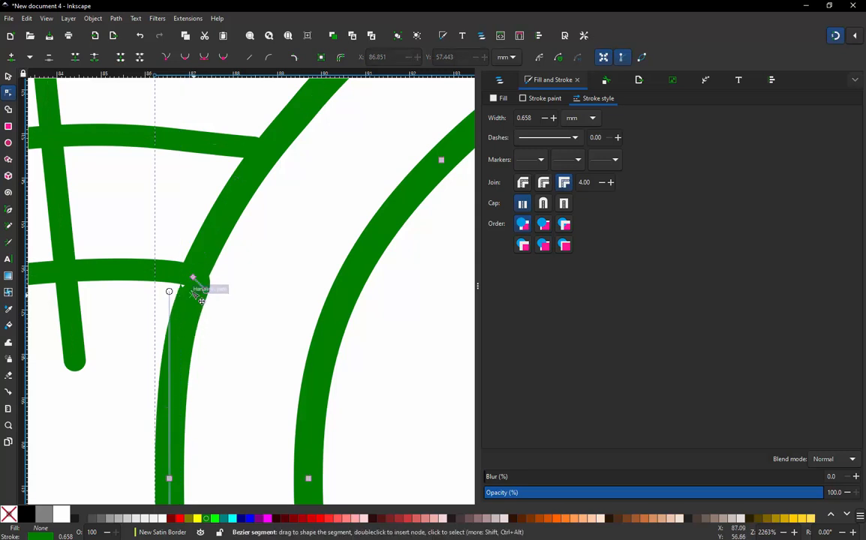
pyautogui.moveTo(193, 278)
pyautogui.mouseDown()
pyautogui.moveTo(170, 306)
pyautogui.moveTo(192, 278)
pyautogui.mouseUp()
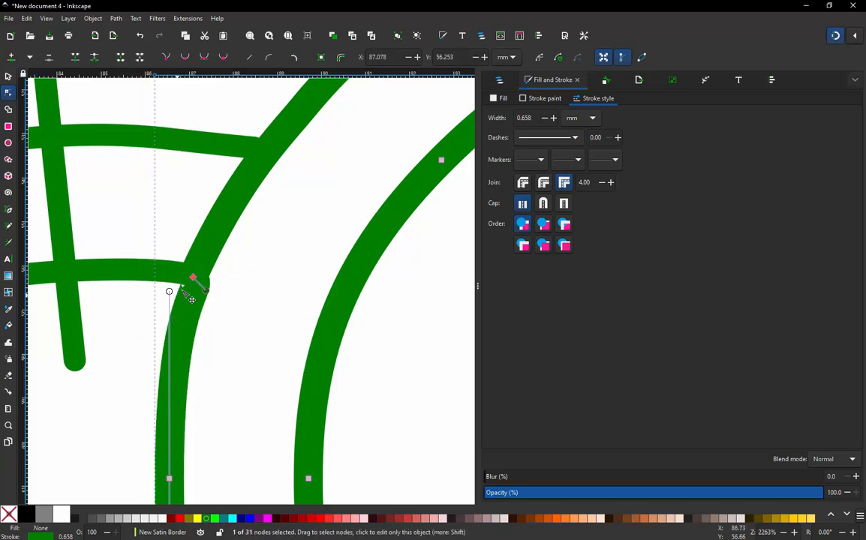
pyautogui.moveTo(206, 291)
pyautogui.mouseDown()
pyautogui.moveTo(153, 354)
pyautogui.moveTo(183, 406)
pyautogui.moveTo(170, 410)
pyautogui.mouseUp()
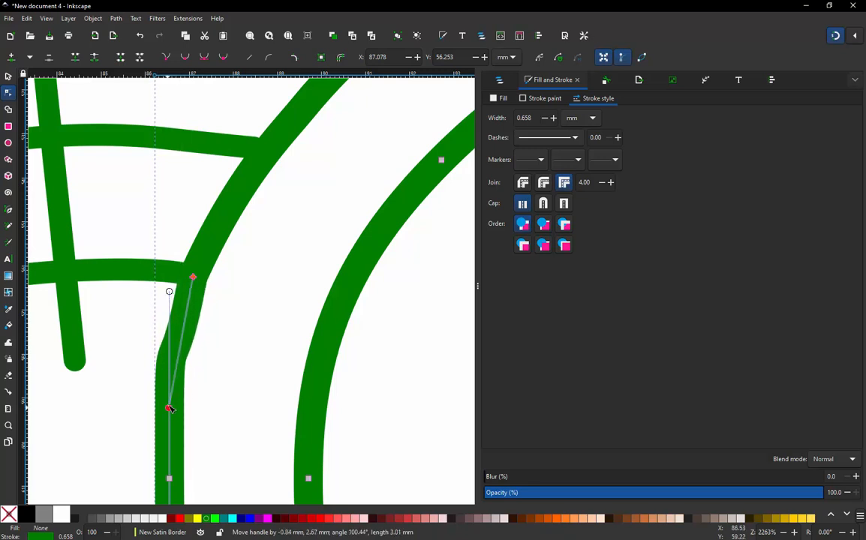
pyautogui.moveTo(171, 293)
pyautogui.mouseDown()
pyautogui.moveTo(168, 449)
pyautogui.moveTo(168, 428)
pyautogui.mouseUp()
# Delete the upper scroll curve's corner end node, removing the segment down to the next node
pyautogui.scroll(-3, 215, 176)
pyautogui.scroll(1, 199, 274)
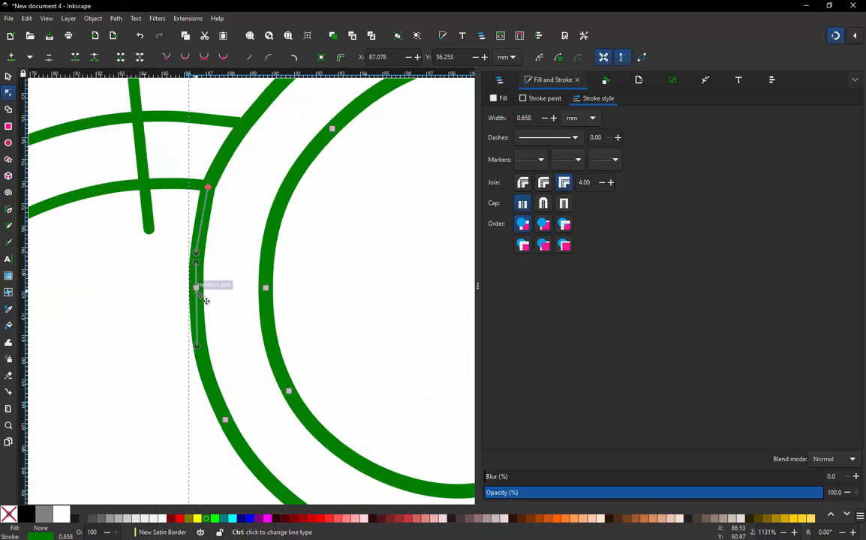
pyautogui.press('Delete')
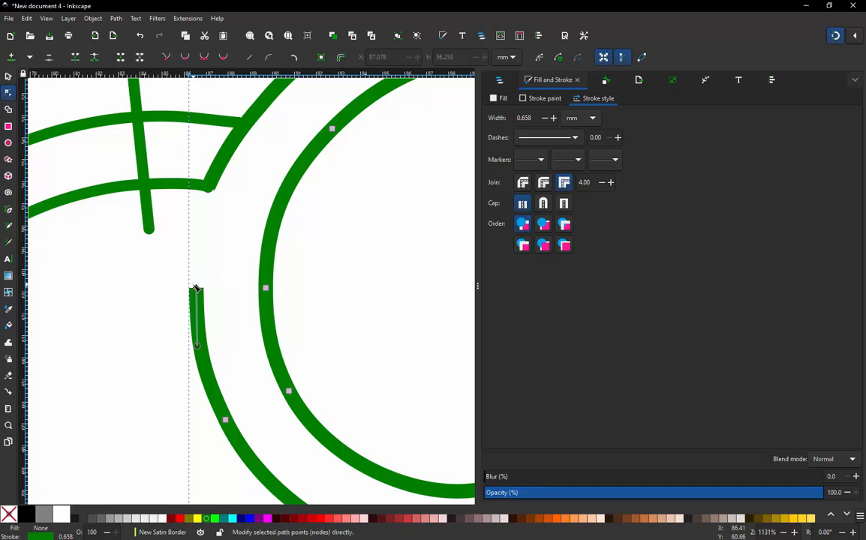
# Restore the upper scroll curve's corner end node, delete the smooth node below it and adjust the corner handle to round the segment
pyautogui.hotkey('ctrl', 'z')
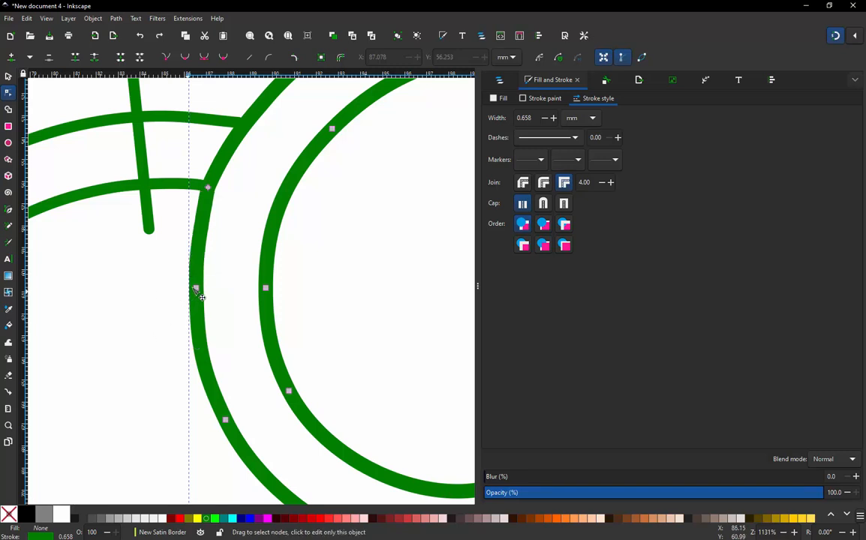
pyautogui.click(196, 288)
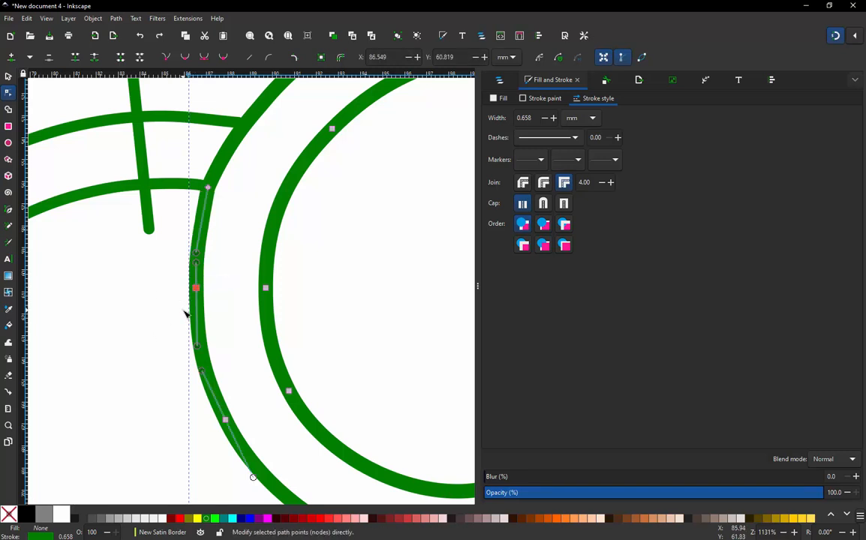
pyautogui.press('Delete')
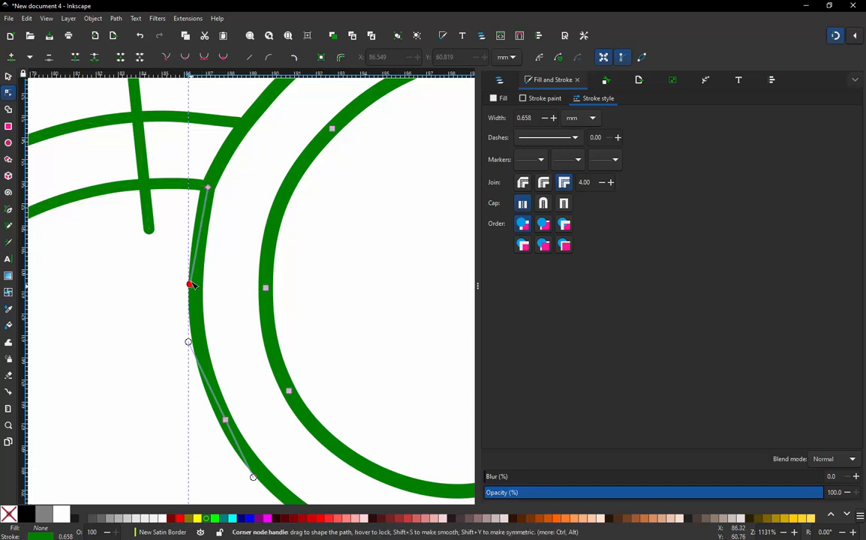
pyautogui.moveTo(190, 285); pyautogui.dragTo(185, 256)
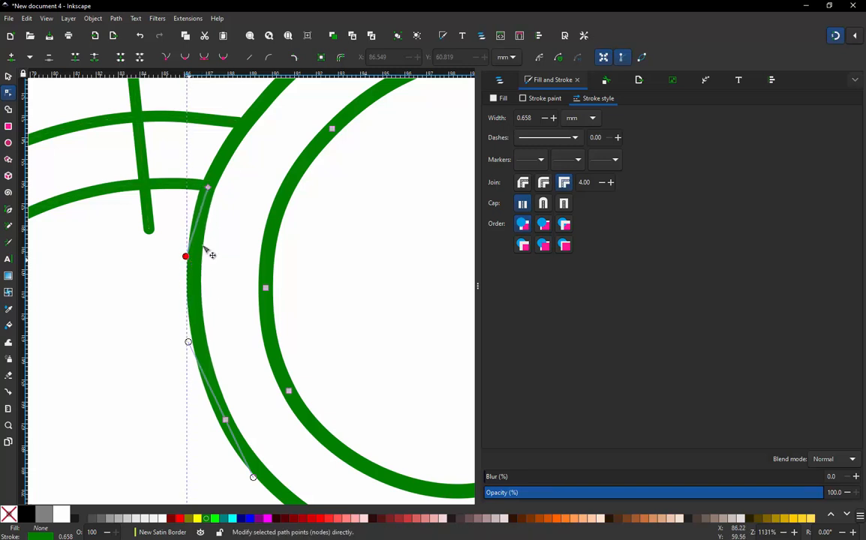
pyautogui.scroll(-3, 166, 360)
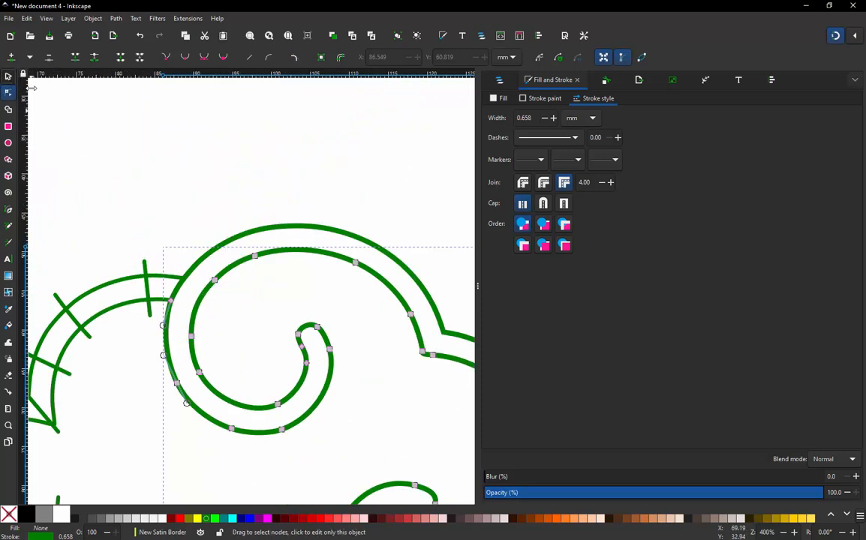
pyautogui.click(8, 76)
pyautogui.click(233, 190)
pyautogui.moveTo(271, 227); pyautogui.dragTo(281, 186)
pyautogui.hotkey('ctrl', 'z')
pyautogui.keyDown('ctrl'); pyautogui.scroll(-3, 252, 170); pyautogui.keyUp('ctrl')
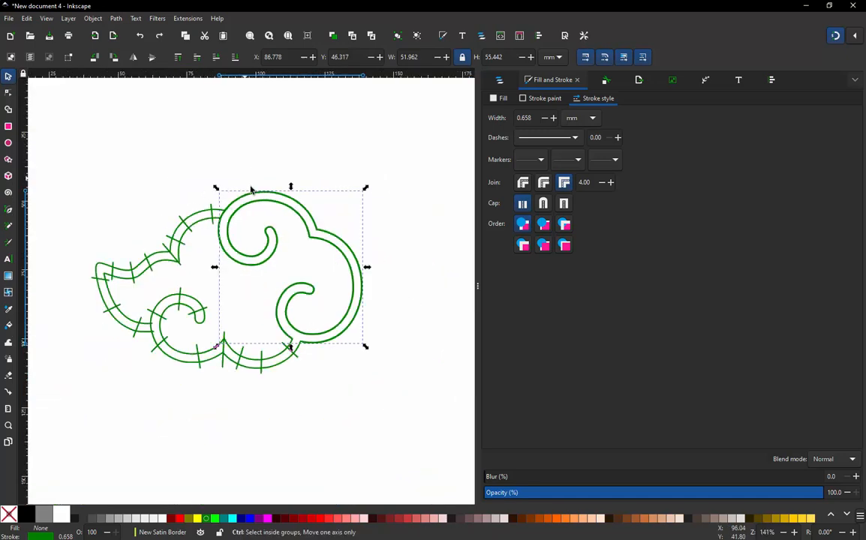
pyautogui.keyDown('ctrl'); pyautogui.scroll(8, 294, 324); pyautogui.keyUp('ctrl')
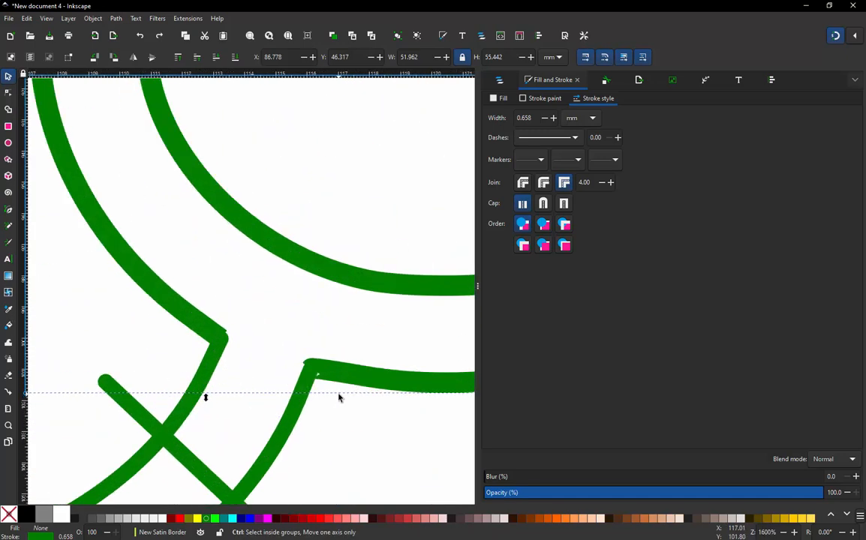
pyautogui.click(338, 364)
pyautogui.doubleClick(340, 364)
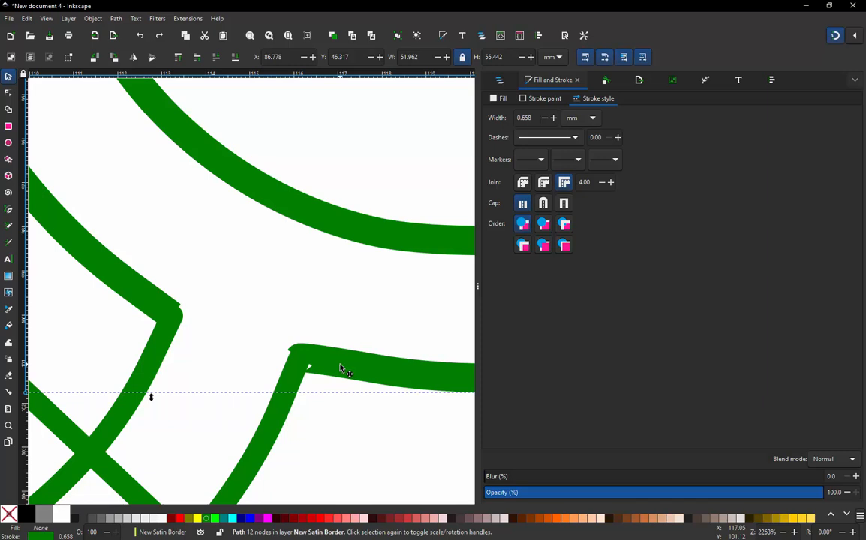
pyautogui.click(324, 368)
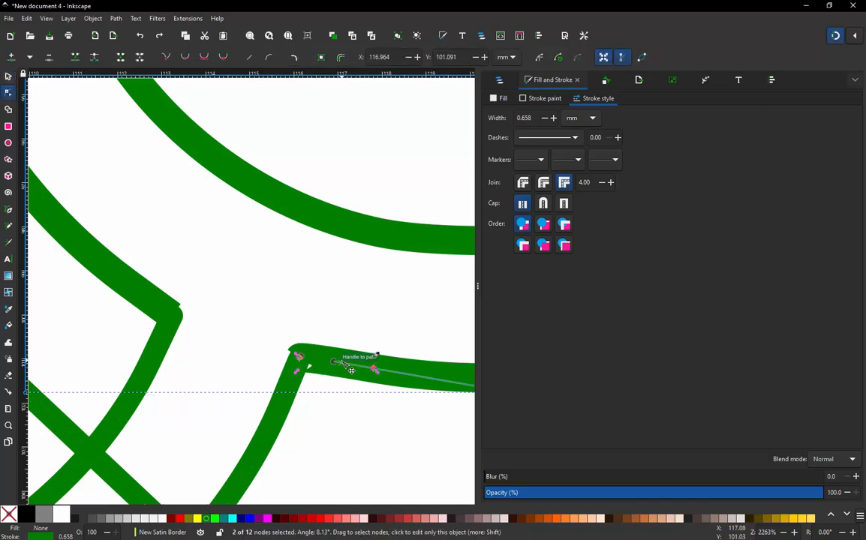
pyautogui.keyDown('ctrl'); pyautogui.scroll(4, 309, 379); pyautogui.keyUp('ctrl')
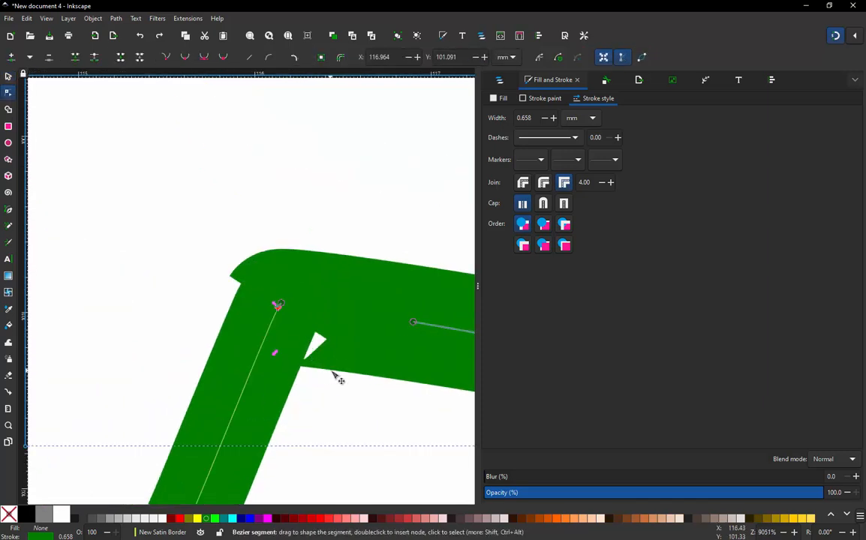
pyautogui.moveTo(278, 308); pyautogui.dragTo(305, 245)
pyautogui.hotkey('ctrl', 'z')
pyautogui.keyDown('ctrl'); pyautogui.scroll(-4, 377, 321); pyautogui.keyUp('ctrl')
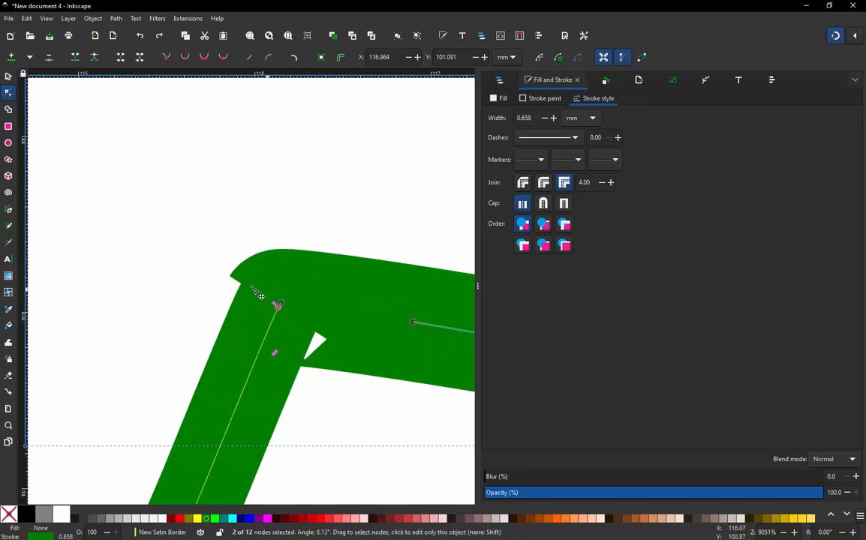
pyautogui.keyDown('ctrl'); pyautogui.scroll(2, 323, 308); pyautogui.keyUp('ctrl')
pyautogui.keyDown('ctrl'); pyautogui.scroll(-4, 203, 311); pyautogui.keyUp('ctrl')
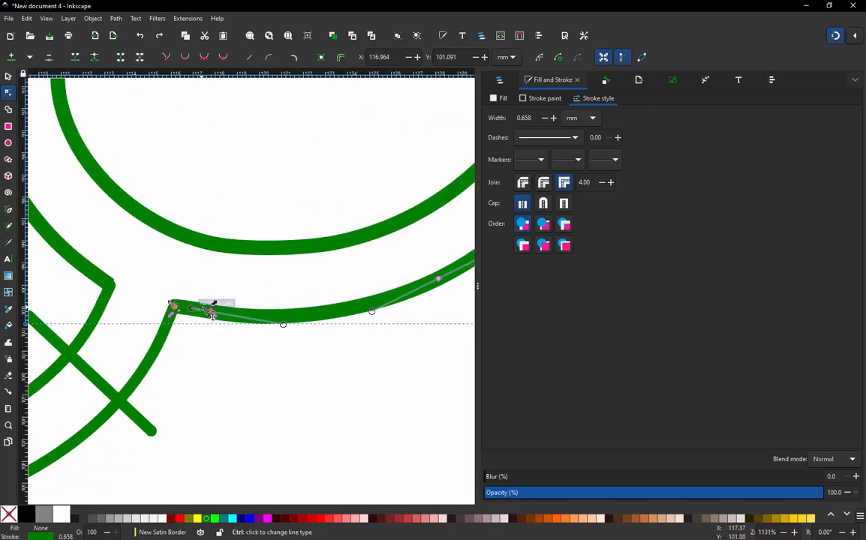
pyautogui.press('s')
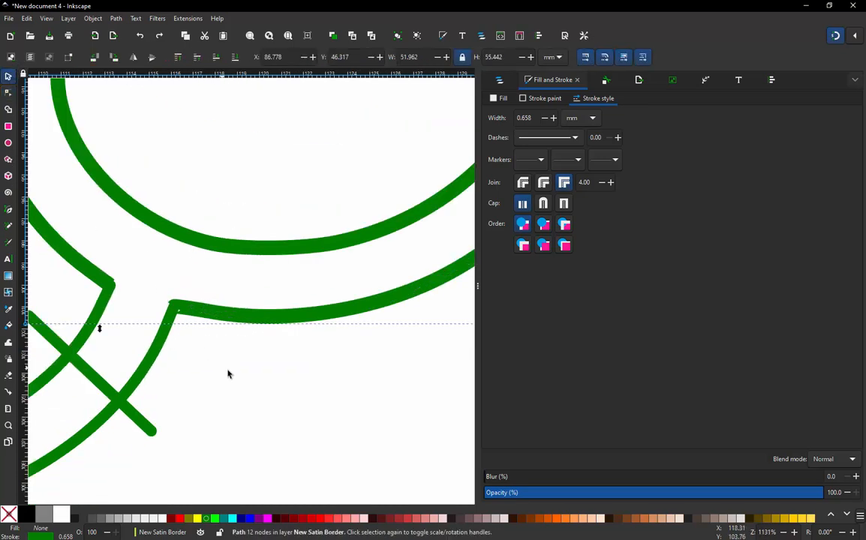
pyautogui.click(228, 373)
pyautogui.keyDown('ctrl'); pyautogui.scroll(-1, 228, 373); pyautogui.keyUp('ctrl')
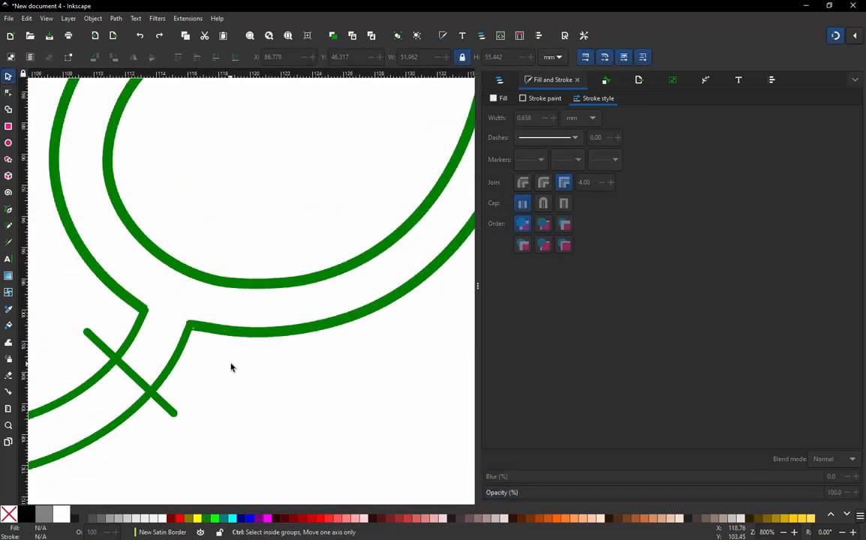
# Delete the extra node beside the outer rail's lower end corner and pull that corner's handle out about 1.46 mm to smooth the segment
pyautogui.doubleClick(305, 331)
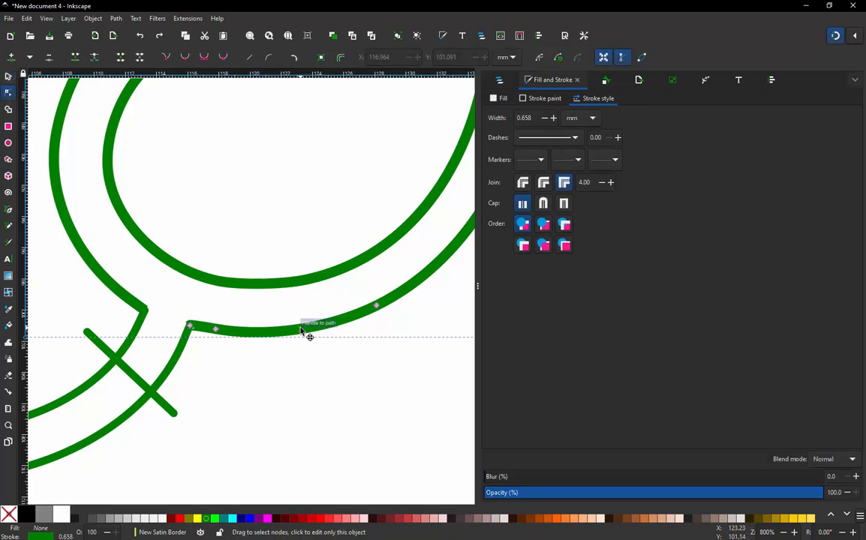
pyautogui.click(216, 331)
pyautogui.press('Delete')
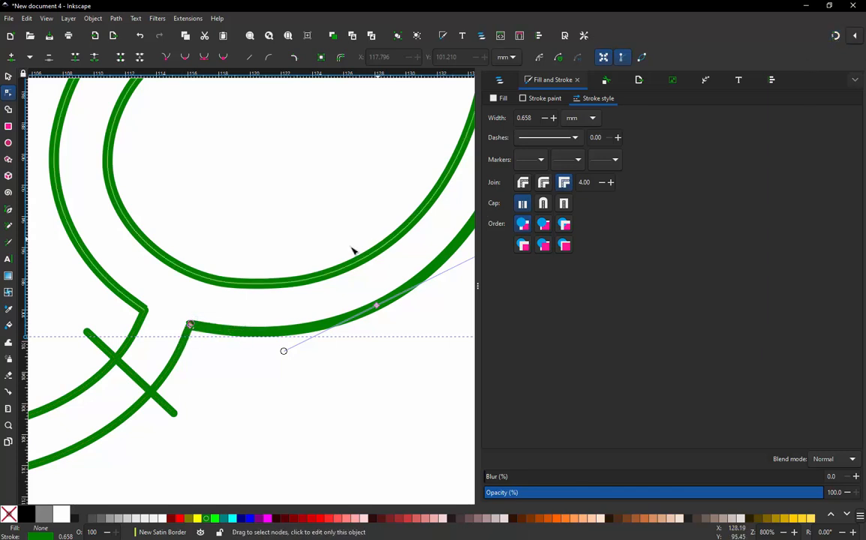
pyautogui.click(232, 329)
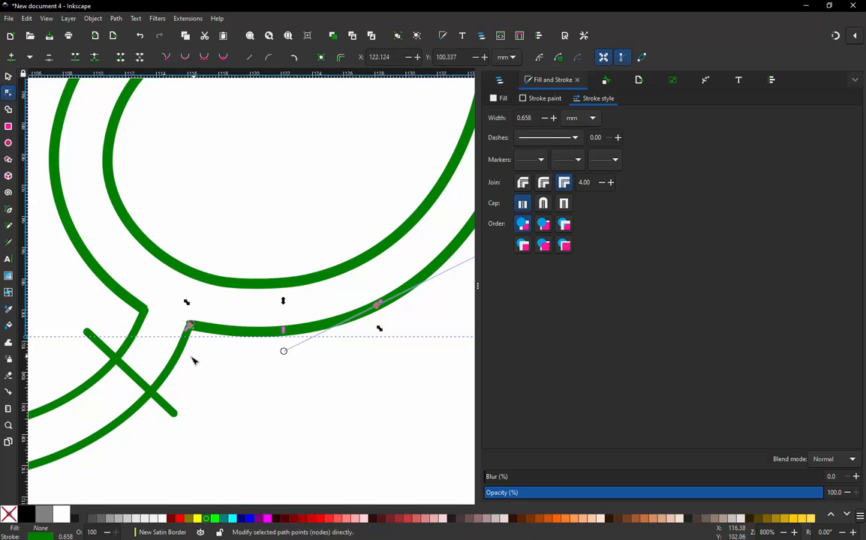
pyautogui.scroll(6, 189, 359)
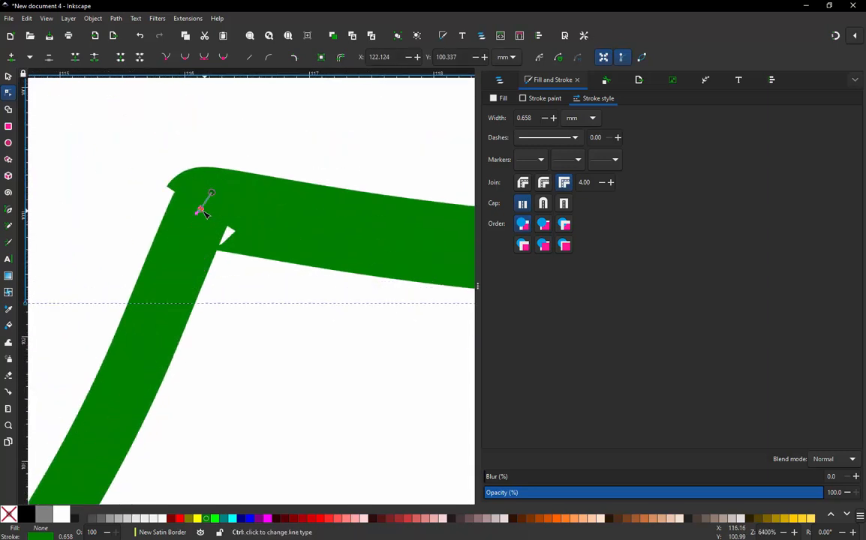
pyautogui.moveTo(210, 204); pyautogui.dragTo(230, 177)
pyautogui.moveTo(229, 177); pyautogui.dragTo(119, 208)
pyautogui.moveTo(293, 194); pyautogui.dragTo(375, 261)
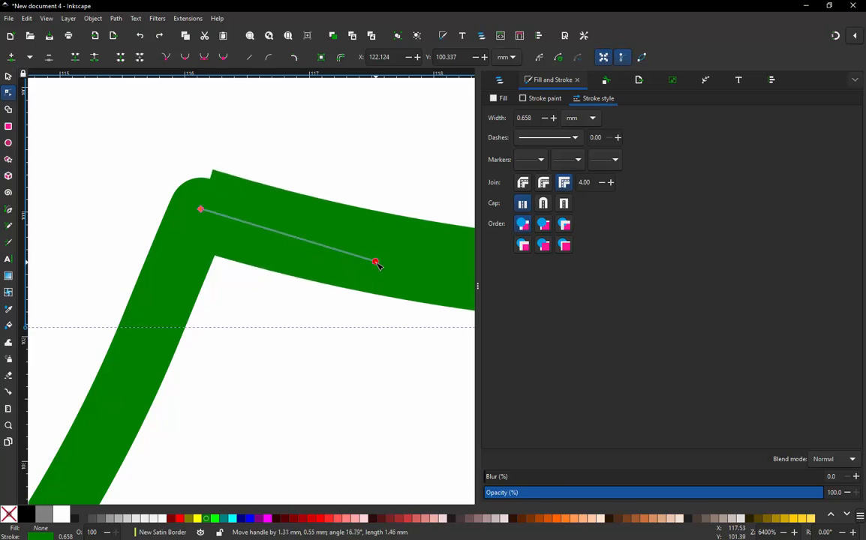
pyautogui.scroll(-5, 178, 243)
pyautogui.scroll(-2, 240, 303)
pyautogui.scroll(2, 174, 240)
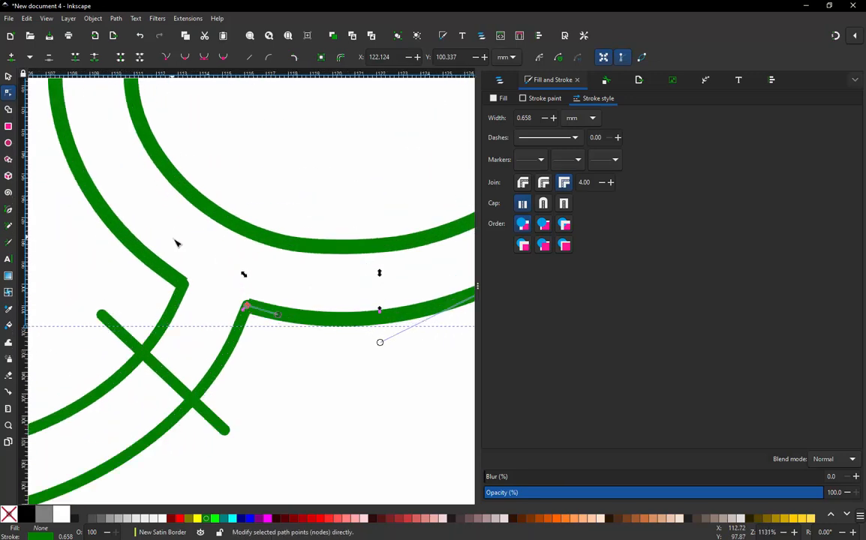
# Extend the inner rail's lower end node across the bottom column's end, snapping it onto the outer rail's end node
pyautogui.click(179, 293)
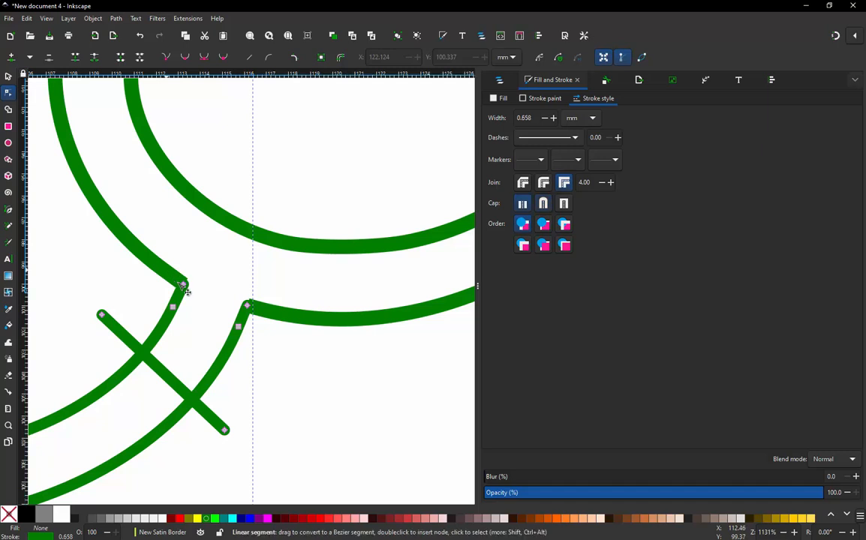
pyautogui.click(183, 286)
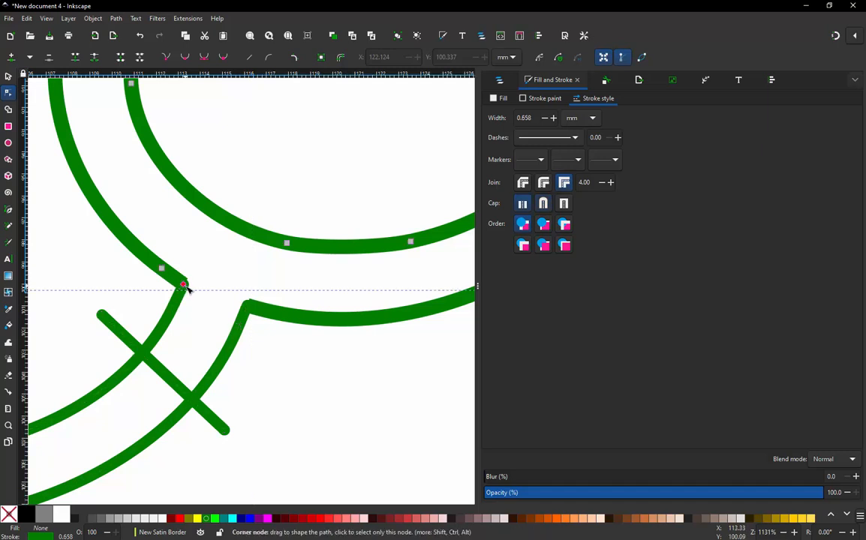
pyautogui.moveTo(184, 285); pyautogui.dragTo(253, 313)
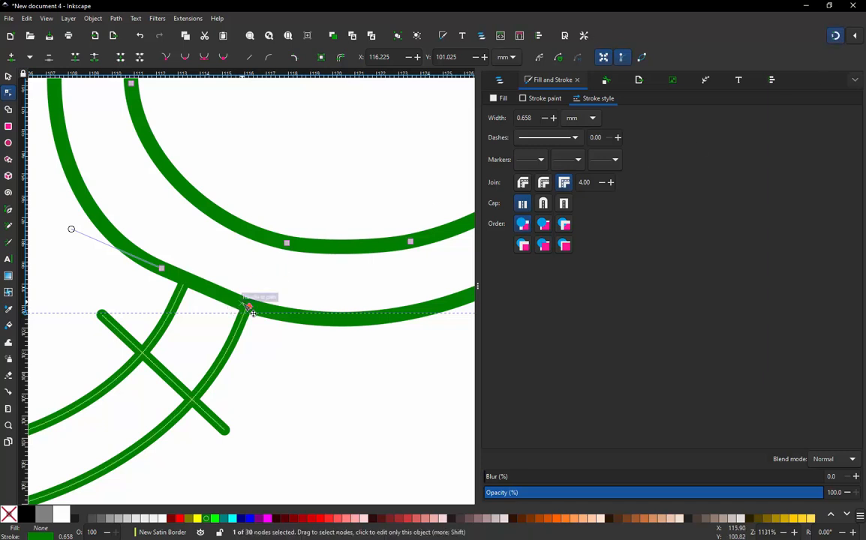
pyautogui.moveTo(250, 307)
pyautogui.mouseDown()
pyautogui.moveTo(189, 289)
pyautogui.moveTo(250, 307)
pyautogui.mouseUp()
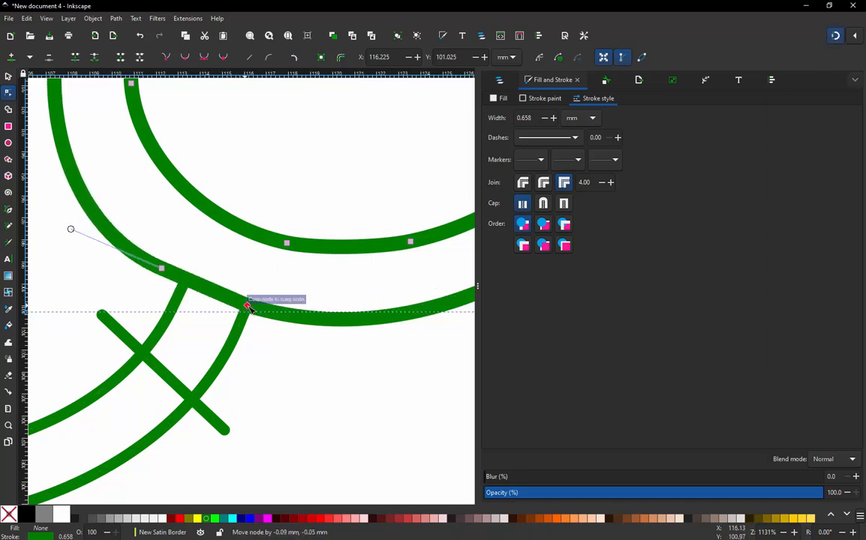
# Delete the extra node before the extended rail end, adjust the neighbouring handles to round the lower scroll curve, and clear the selection
pyautogui.click(161, 269)
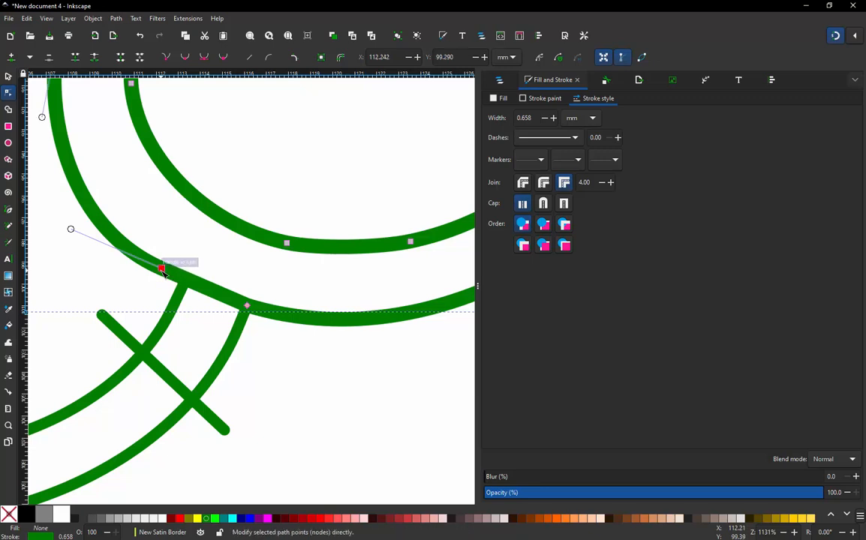
pyautogui.press('Delete')
pyautogui.scroll(-2, 308, 306)
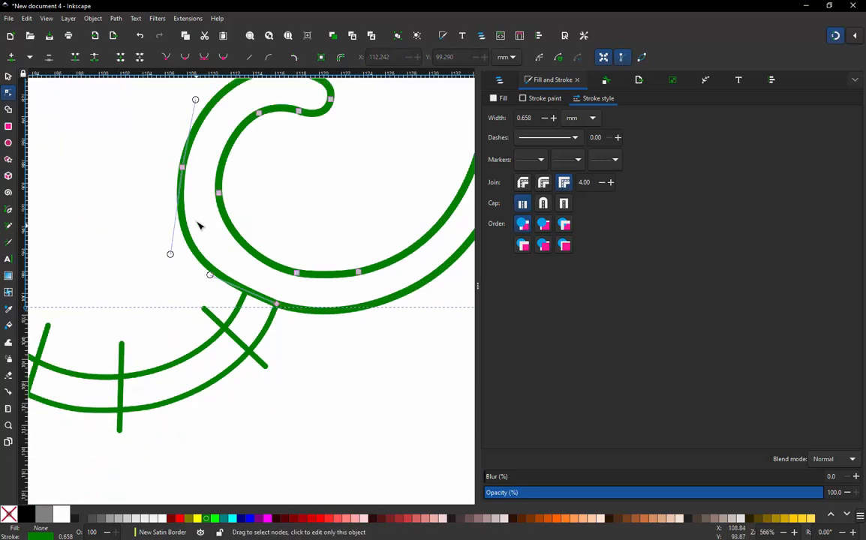
pyautogui.scroll(2, 199, 225)
pyautogui.moveTo(224, 331); pyautogui.dragTo(316, 381)
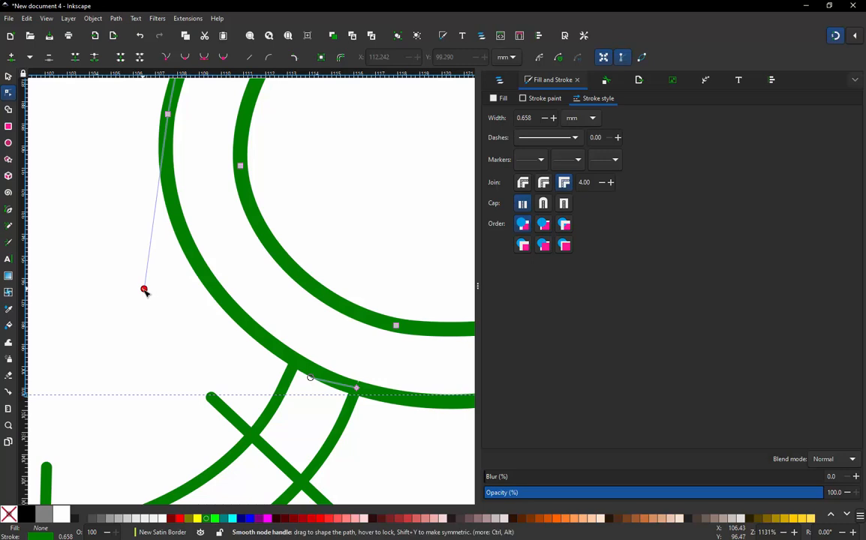
pyautogui.moveTo(145, 290); pyautogui.dragTo(160, 305)
pyautogui.scroll(-3, 184, 322)
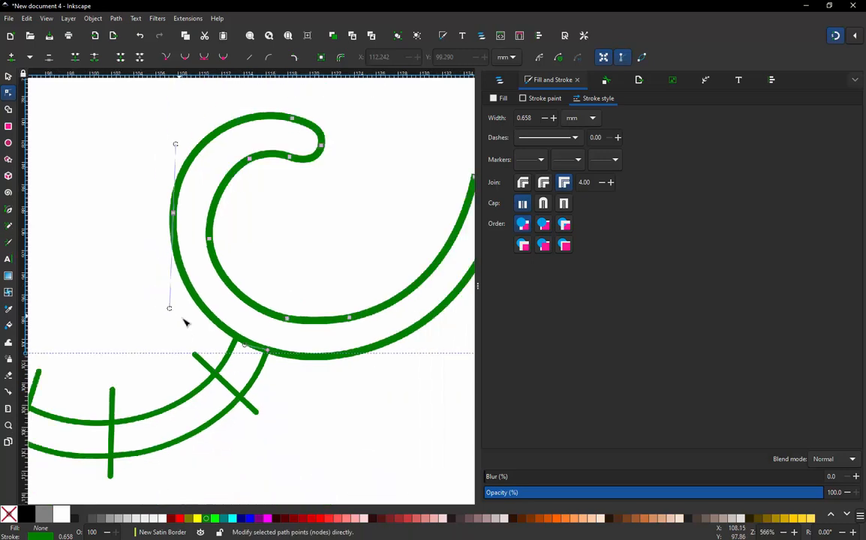
pyautogui.scroll(1, 255, 229)
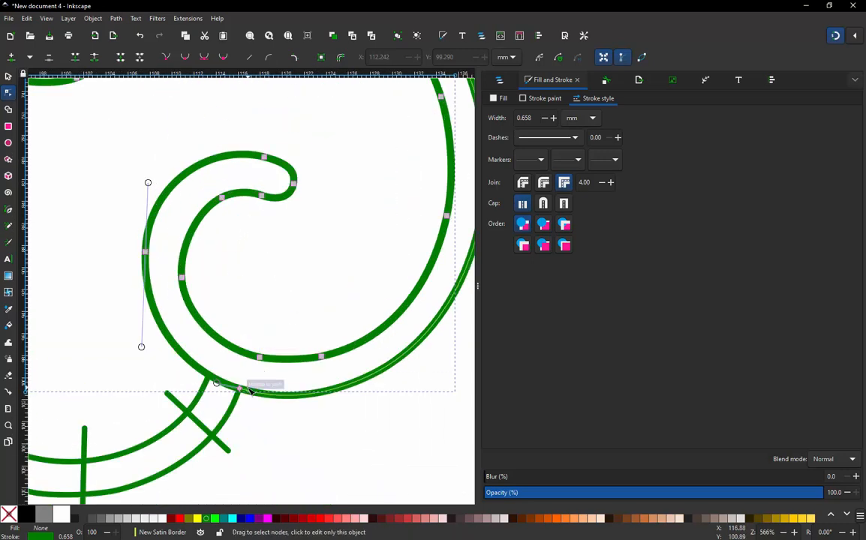
pyautogui.press('s')
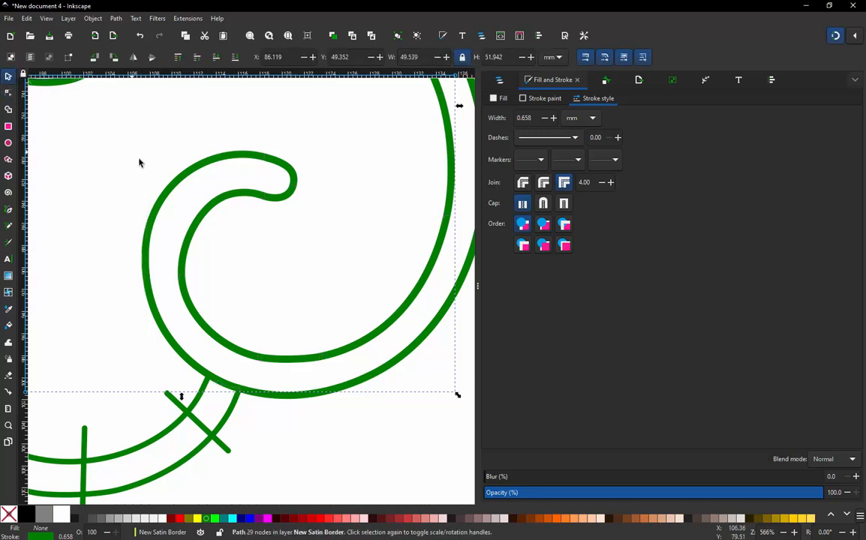
pyautogui.press('Escape')
# Insert a node on the rounded tip of the upper scroll's inner curve and break the path at that node
pyautogui.scroll(-3, 293, 246)
pyautogui.scroll(2, 265, 174)
pyautogui.scroll(4, 265, 174)
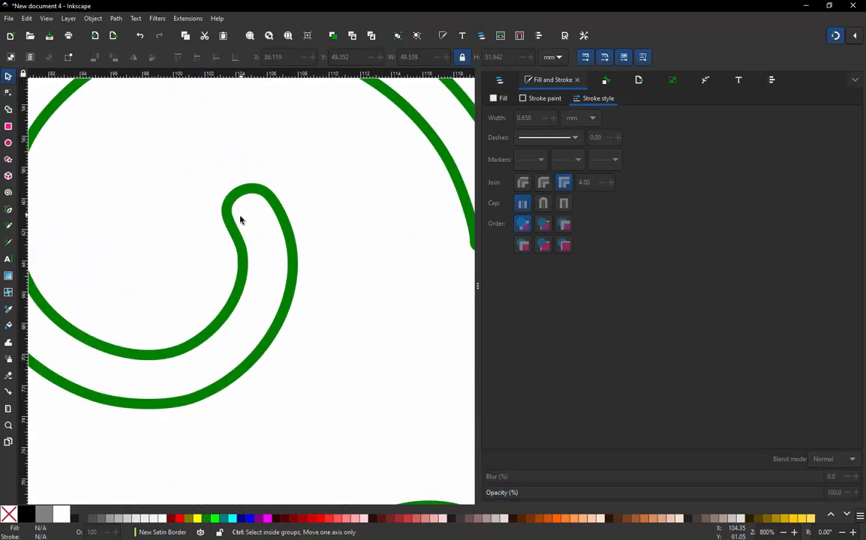
pyautogui.click(272, 204)
pyautogui.press('n')
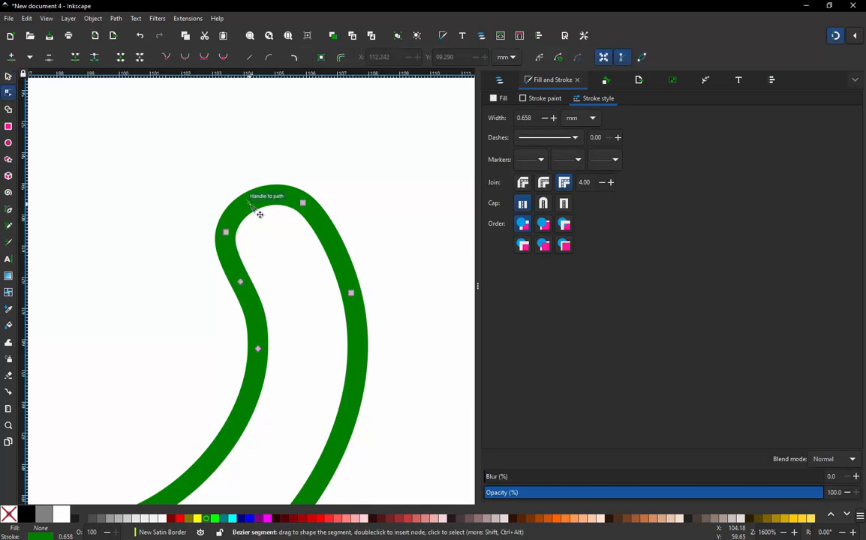
pyautogui.click(246, 203)
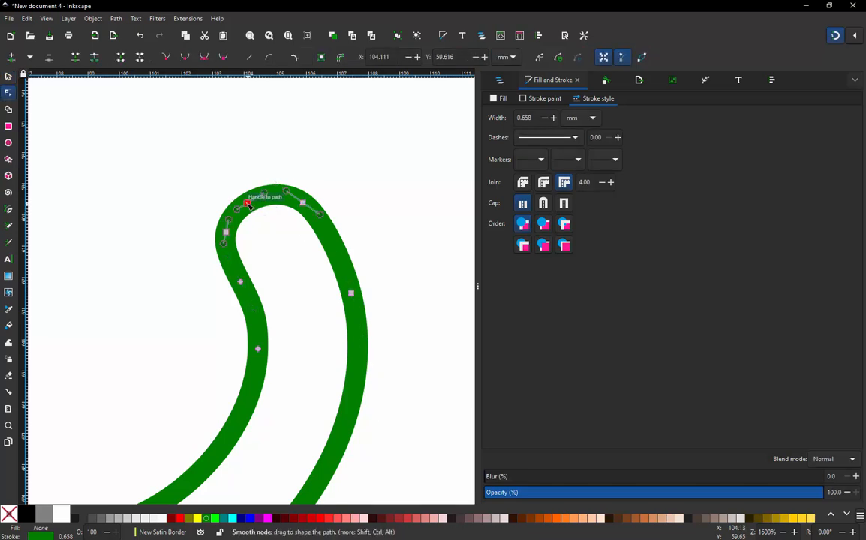
pyautogui.click(95, 60)
pyautogui.scroll(-5, 195, 164)
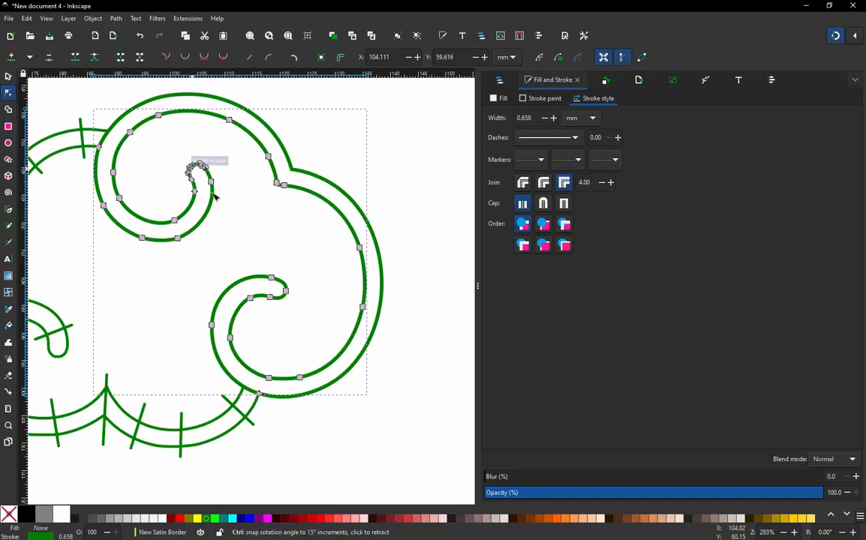
pyautogui.scroll(3, 288, 293)
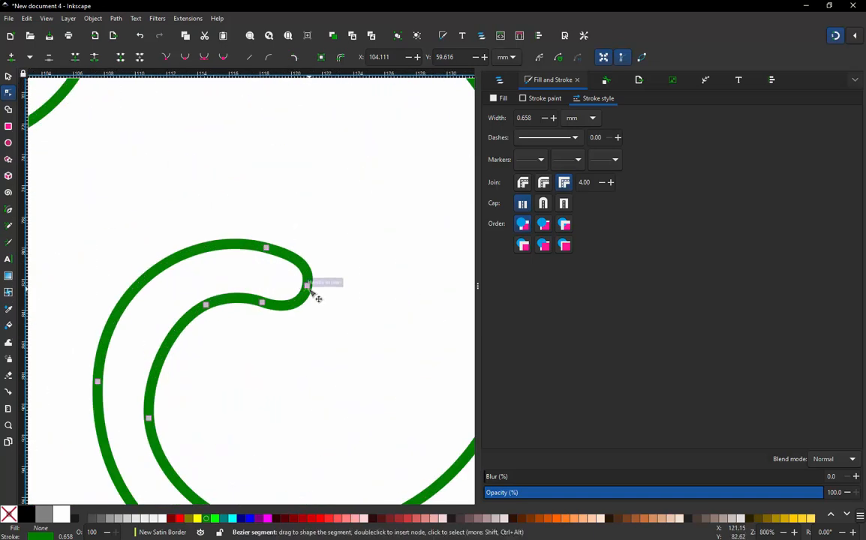
# Break the inner curve at the node on the lower scroll's rounded tip
pyautogui.click(307, 286)
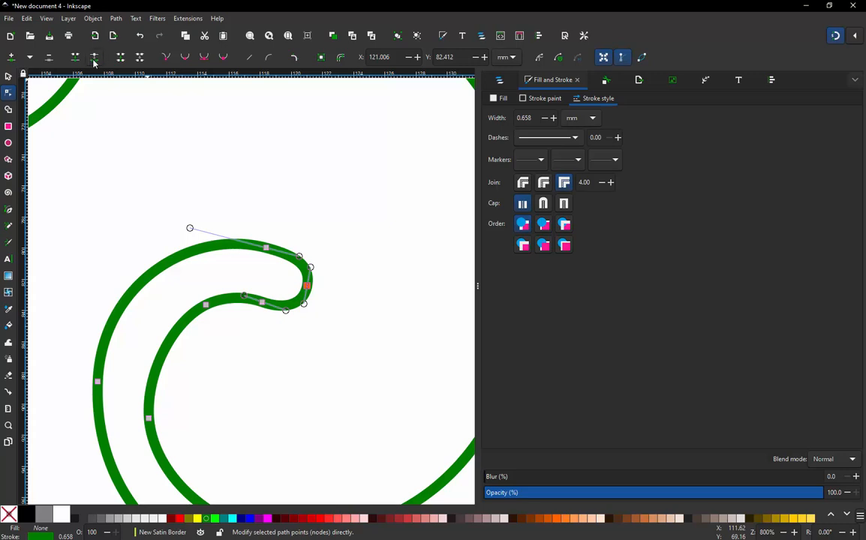
pyautogui.scroll(-4, 230, 218)
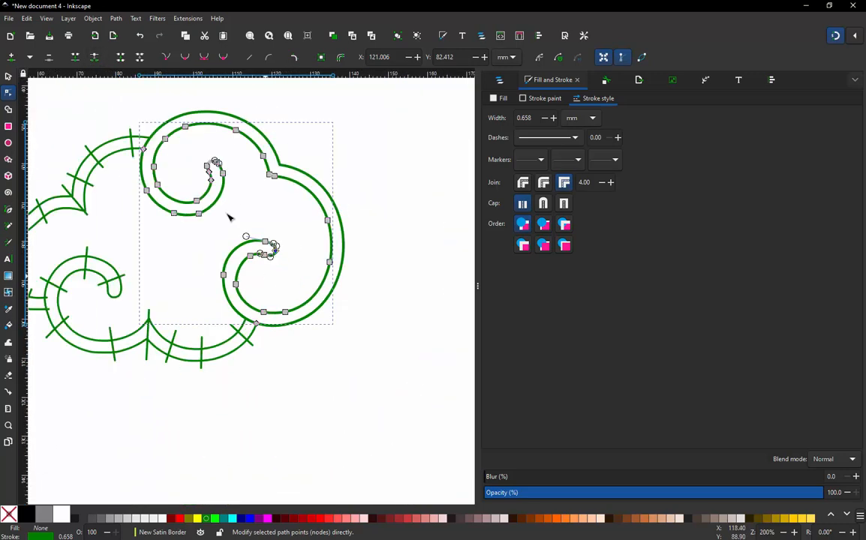
pyautogui.click(9, 76)
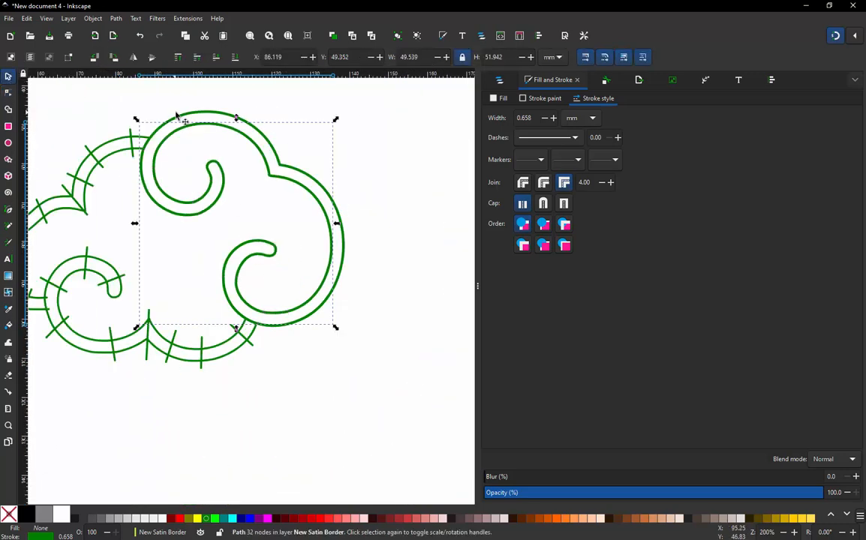
# Break apart the outer border outline and the inner border outline so that their disconnected segments become separate paths
pyautogui.click(218, 107)
pyautogui.click(225, 116)
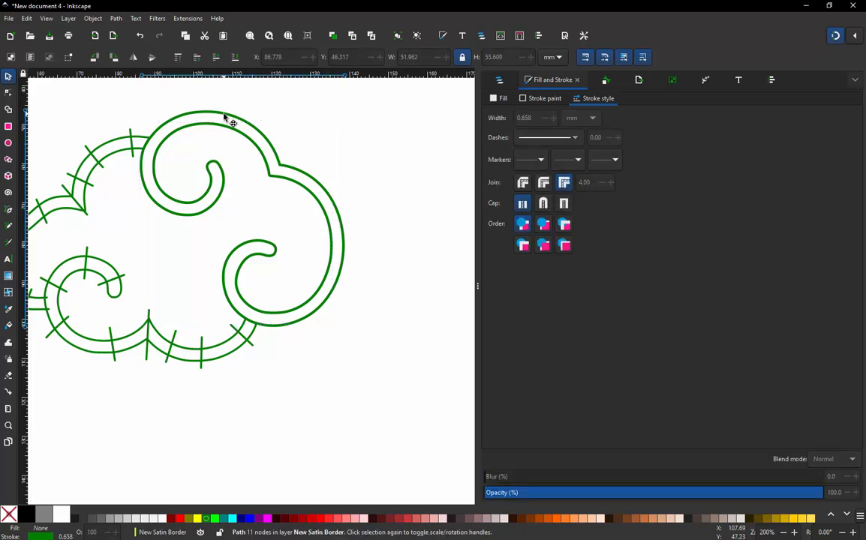
pyautogui.click(118, 19)
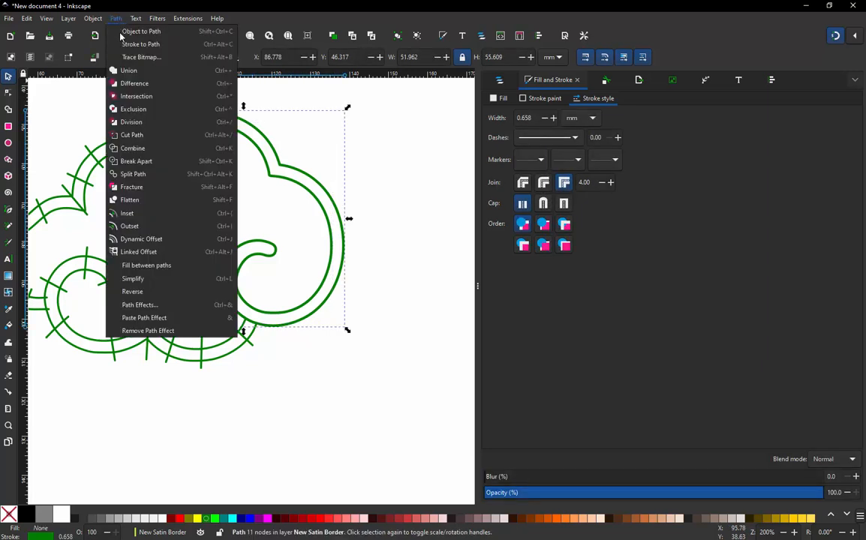
pyautogui.click(150, 162)
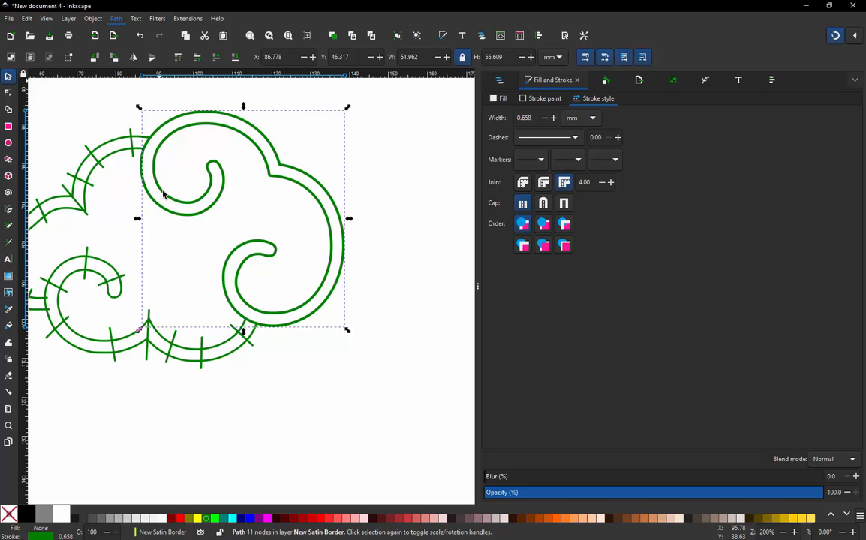
pyautogui.click(259, 140)
pyautogui.click(256, 144)
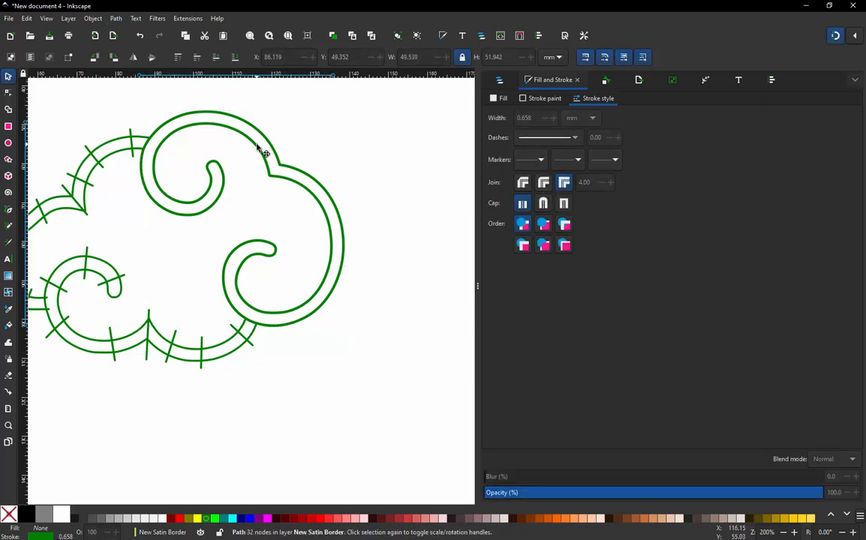
pyautogui.click(120, 21)
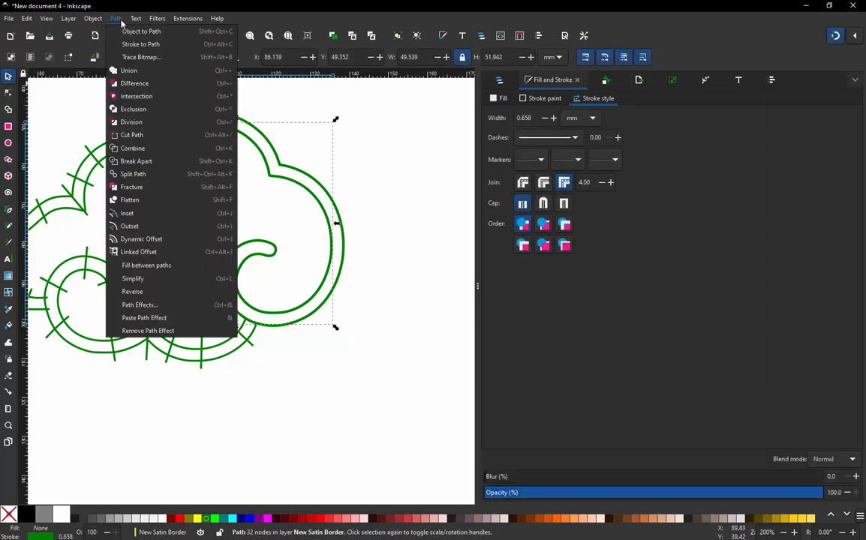
pyautogui.click(150, 161)
# Test-move the outer border curve to check its separation from the scroll segments, and undo the move
pyautogui.click(241, 120)
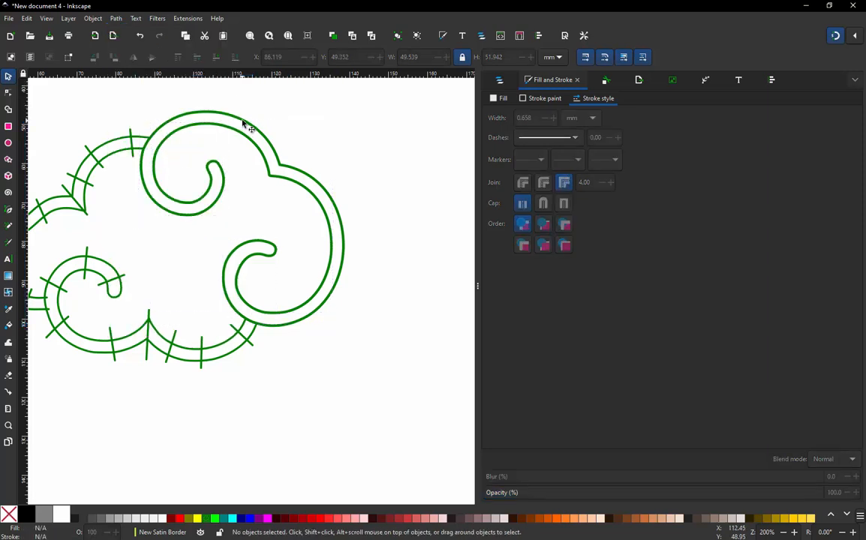
pyautogui.moveTo(248, 107); pyautogui.dragTo(247, 104)
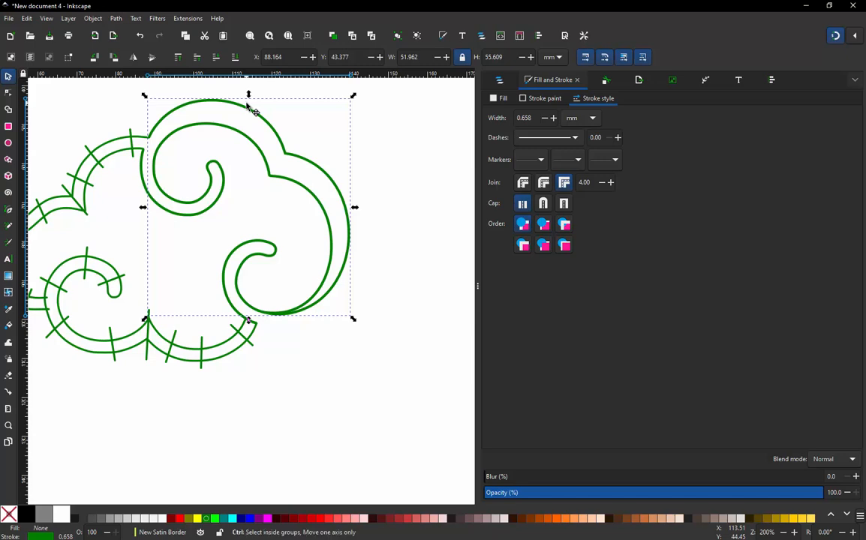
pyautogui.hotkey('ctrl', 'z')
# Identify the lower scroll's outer segment with a trial move that is undone, and combine the segment with the outer border curve
pyautogui.scroll(2, 234, 290)
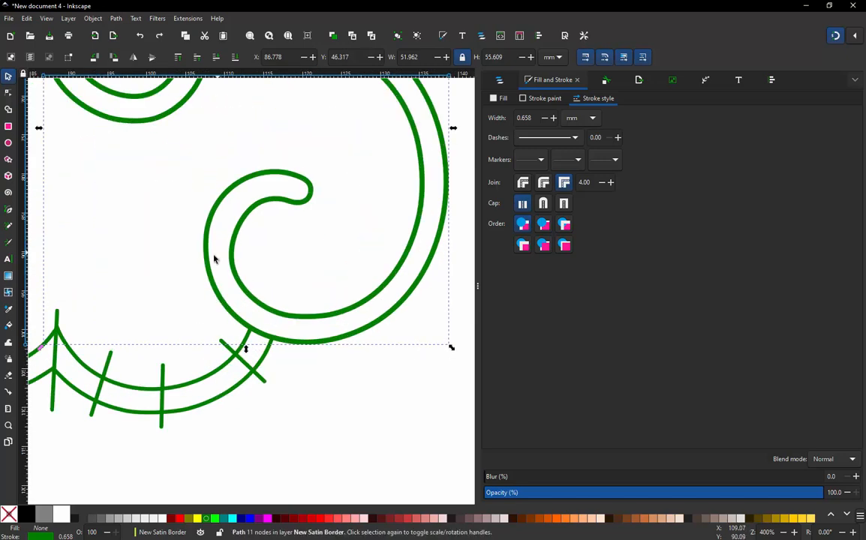
pyautogui.moveTo(212, 266); pyautogui.dragTo(149, 277)
pyautogui.hotkey('ctrl', 'z')
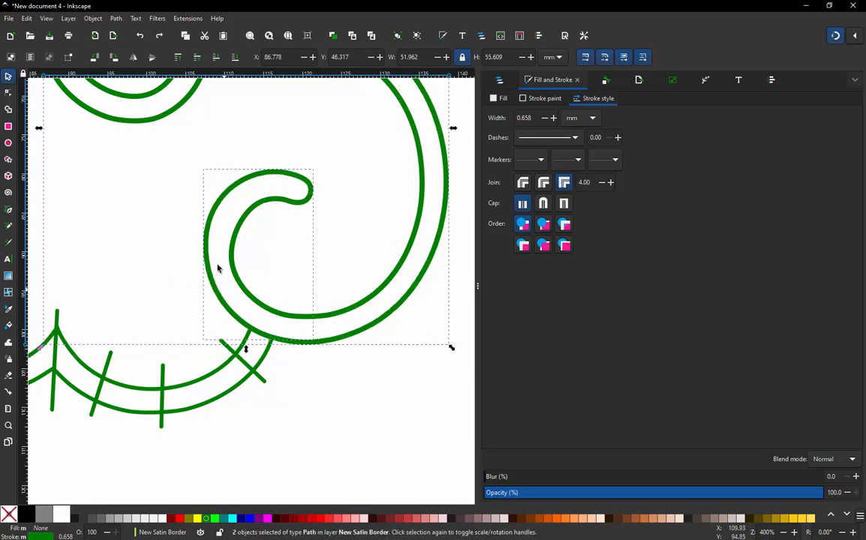
pyautogui.click(115, 20)
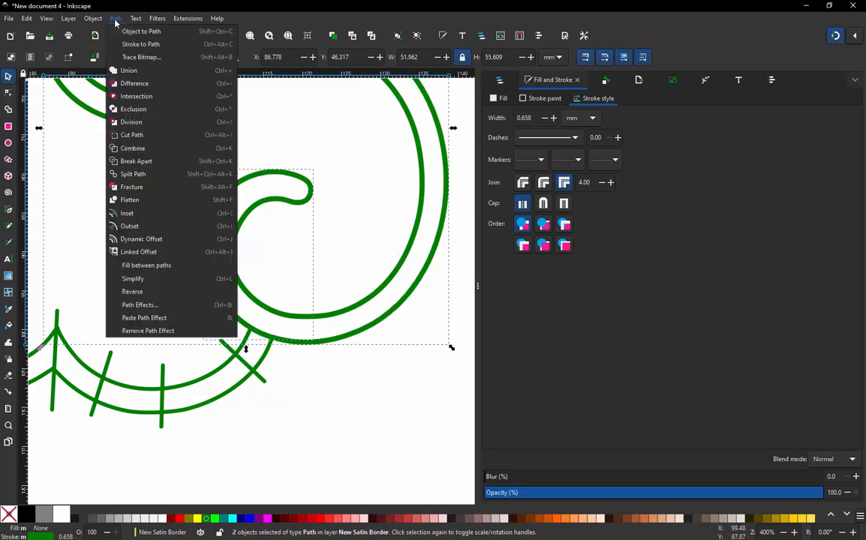
pyautogui.click(144, 155)
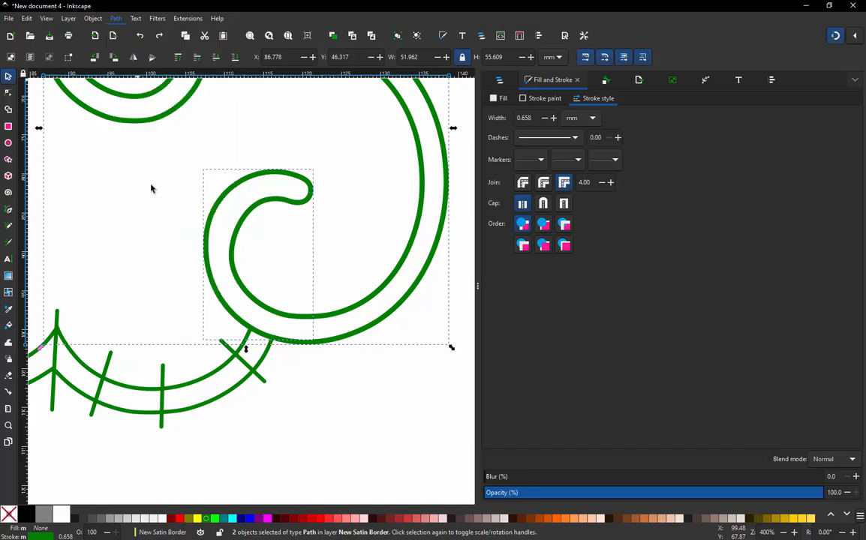
# Identify the upper scroll's outer segment with a trial move that is undone, and combine the segment with the outer border path
pyautogui.scroll(-3, 293, 341)
pyautogui.scroll(2, 282, 286)
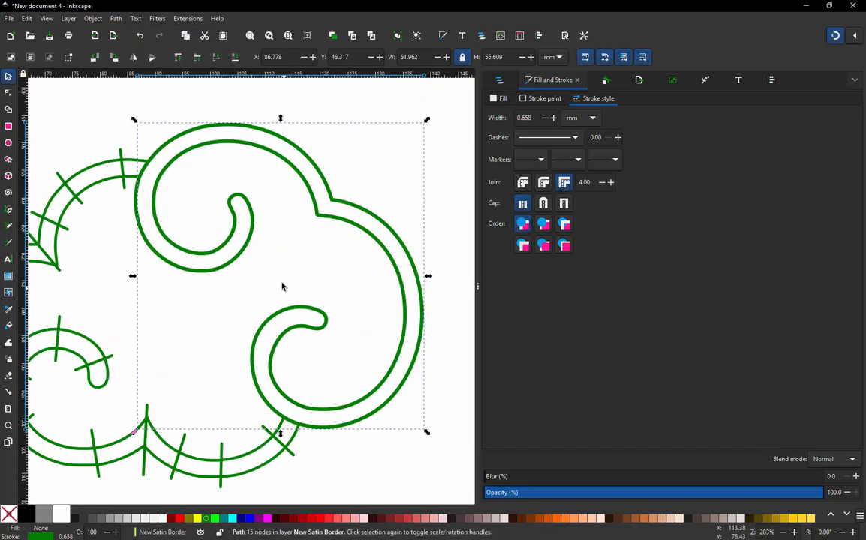
pyautogui.click(227, 268)
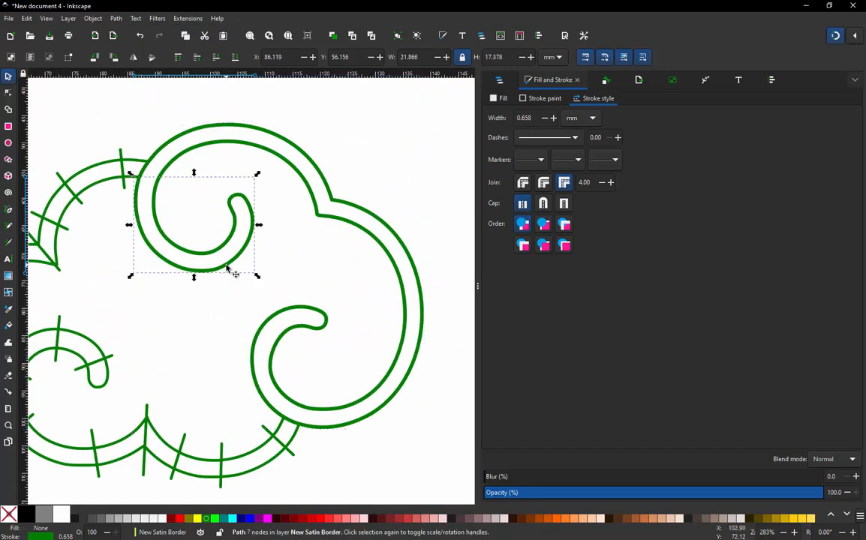
pyautogui.moveTo(227, 267); pyautogui.dragTo(205, 323)
pyautogui.hotkey('ctrl', 'z')
pyautogui.keyDown('shift'); pyautogui.click(159, 151); pyautogui.keyUp('shift')
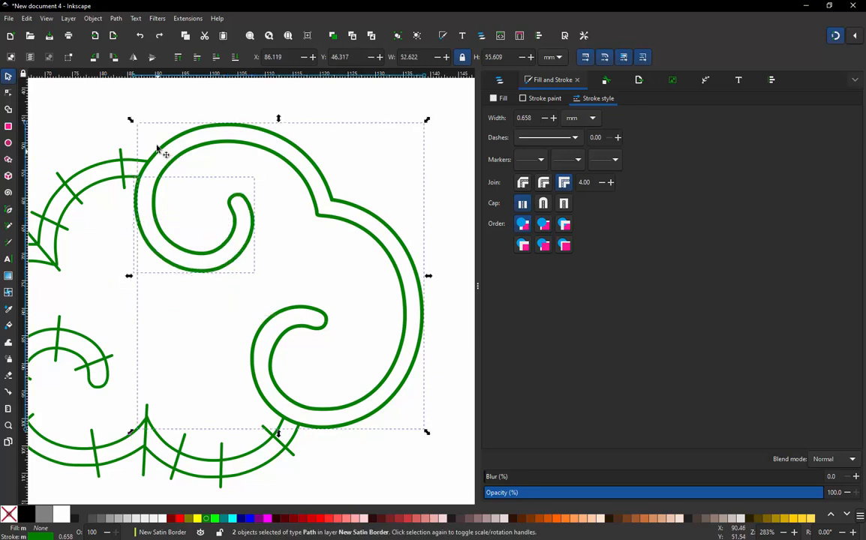
pyautogui.click(116, 21)
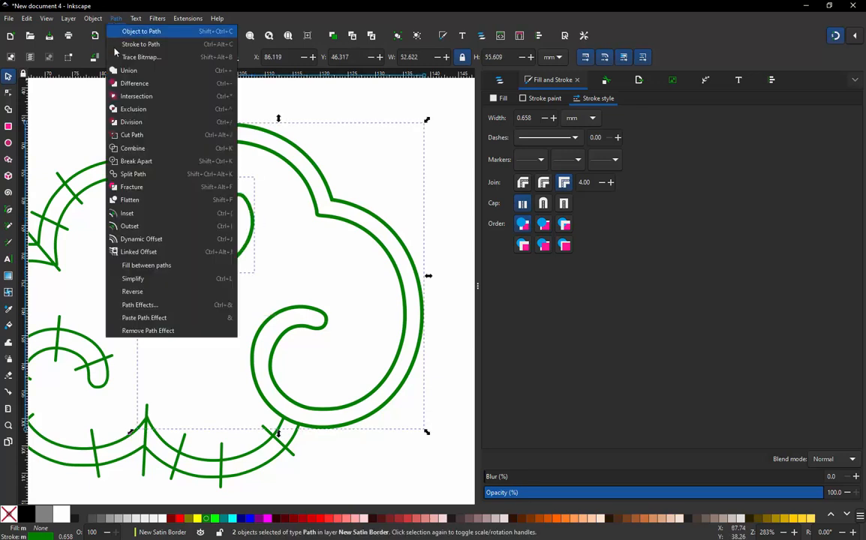
pyautogui.click(132, 134)
# Test-move the combined outer rail and the inner rail to check that they are separate, undoing each move and clearing the selection
pyautogui.click(180, 109)
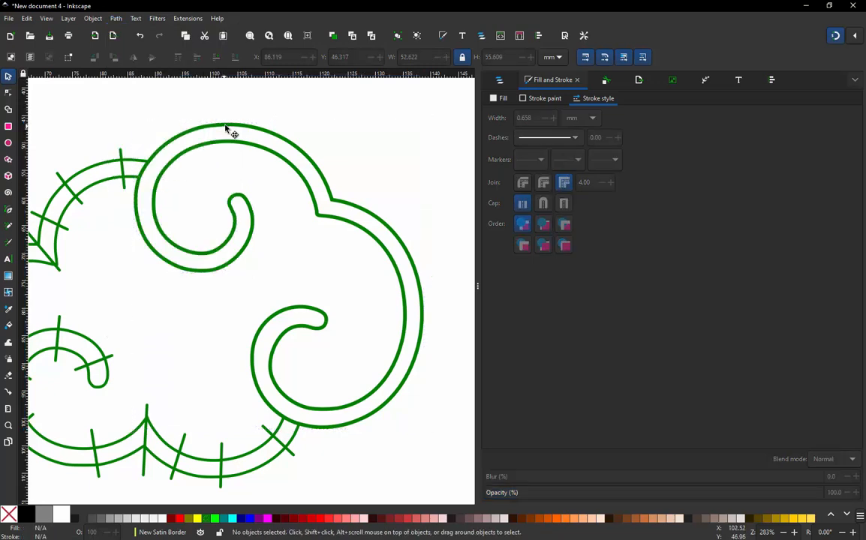
pyautogui.moveTo(227, 129); pyautogui.dragTo(415, 174)
pyautogui.hotkey('ctrl', 'z')
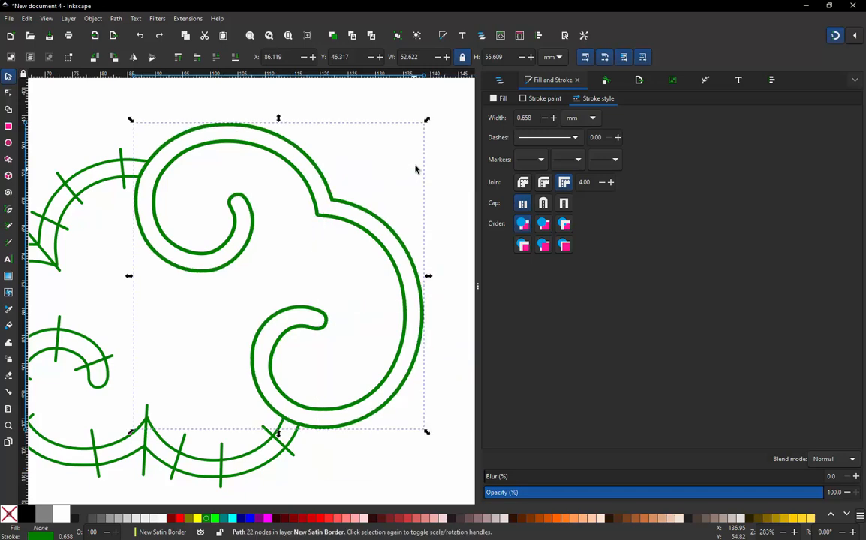
pyautogui.click(378, 180)
pyautogui.click(228, 247)
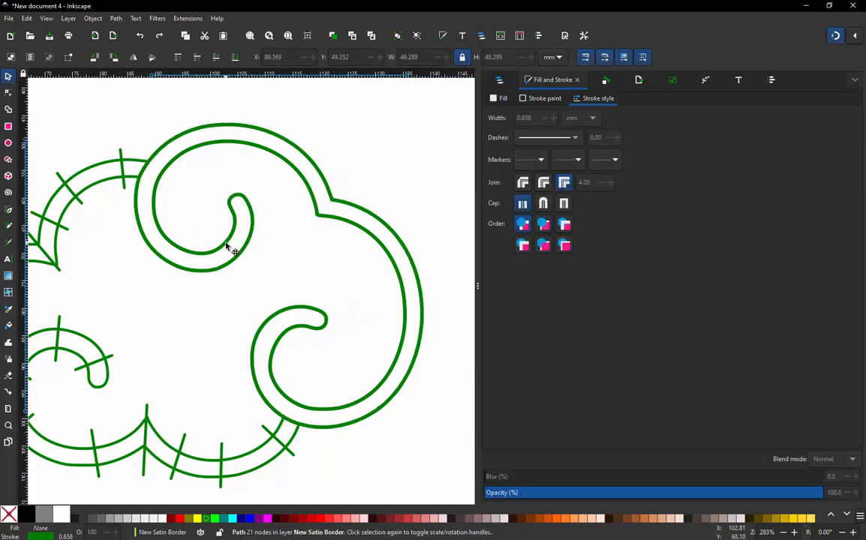
pyautogui.moveTo(228, 248); pyautogui.dragTo(273, 188)
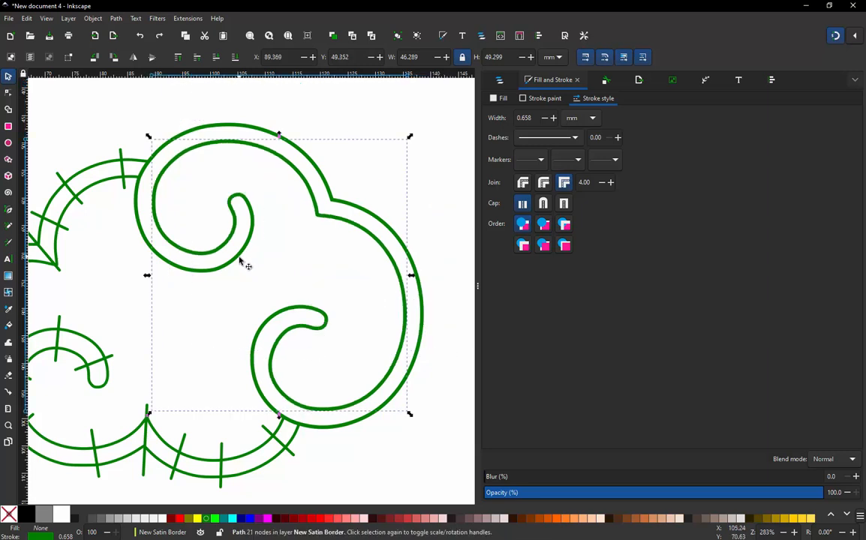
pyautogui.click(186, 321)
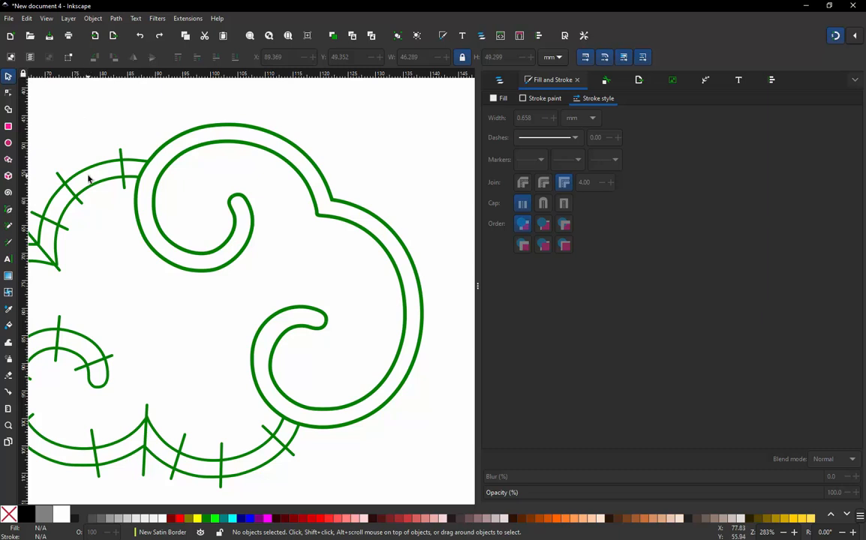
pyautogui.click(163, 176)
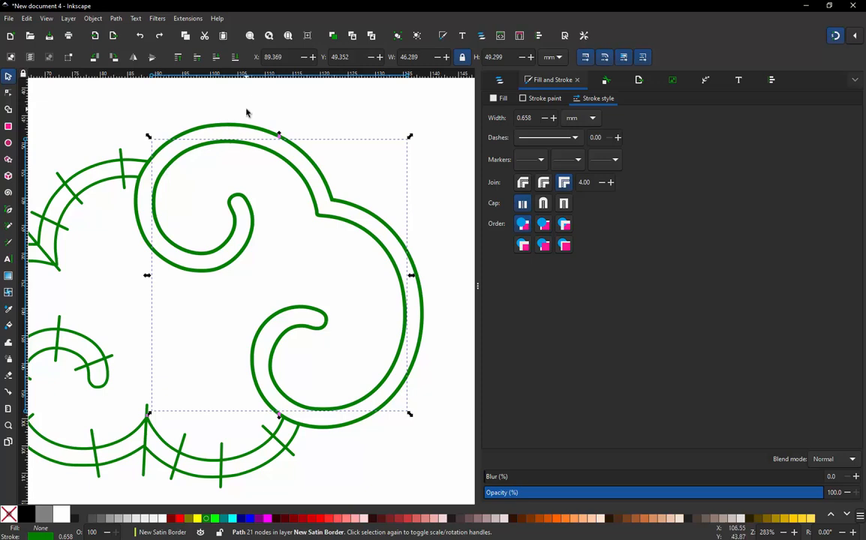
pyautogui.click(211, 194)
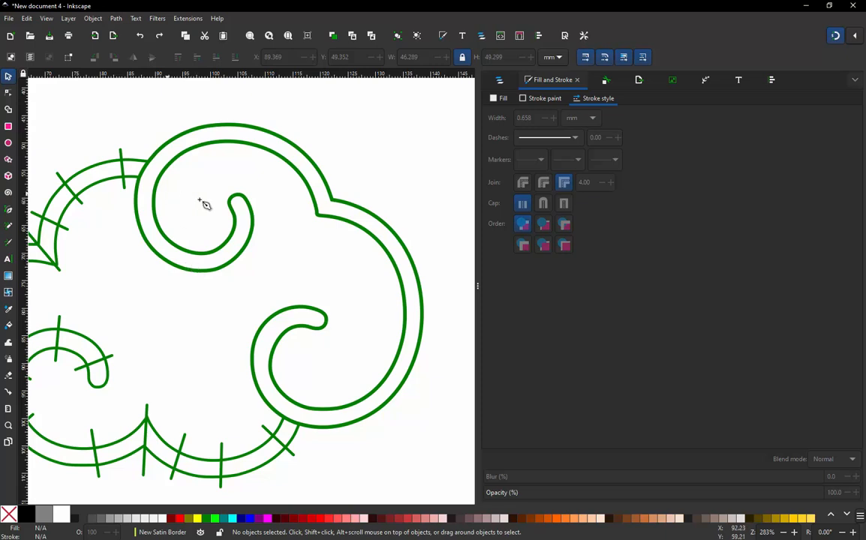
# Draw two straight rungs across the upper scroll, one just below its tip and one about 7 mm long across its lower bend
pyautogui.press('b')
pyautogui.scroll(3, 208, 216)
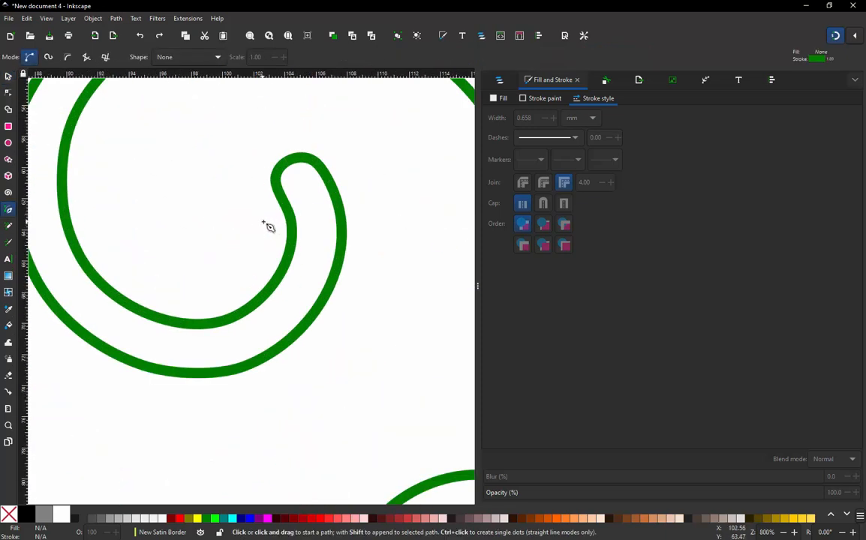
pyautogui.click(262, 222)
pyautogui.doubleClick(361, 181)
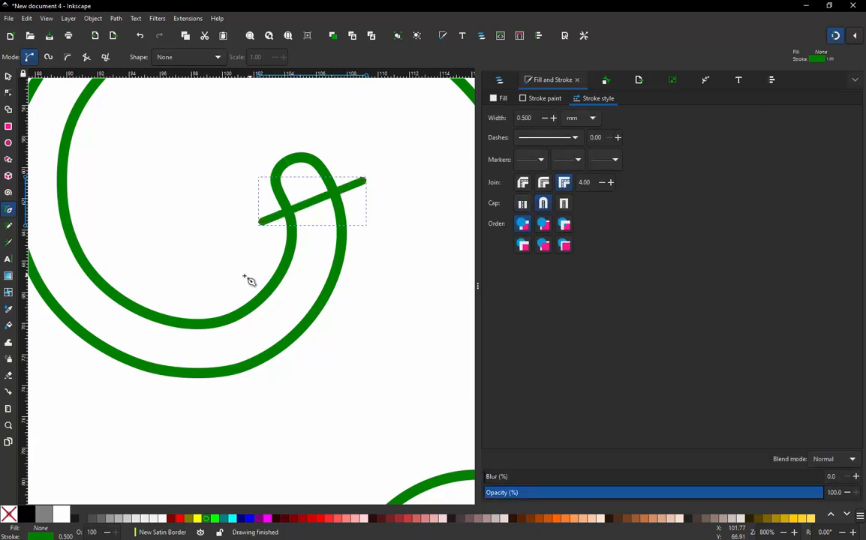
pyautogui.click(235, 278)
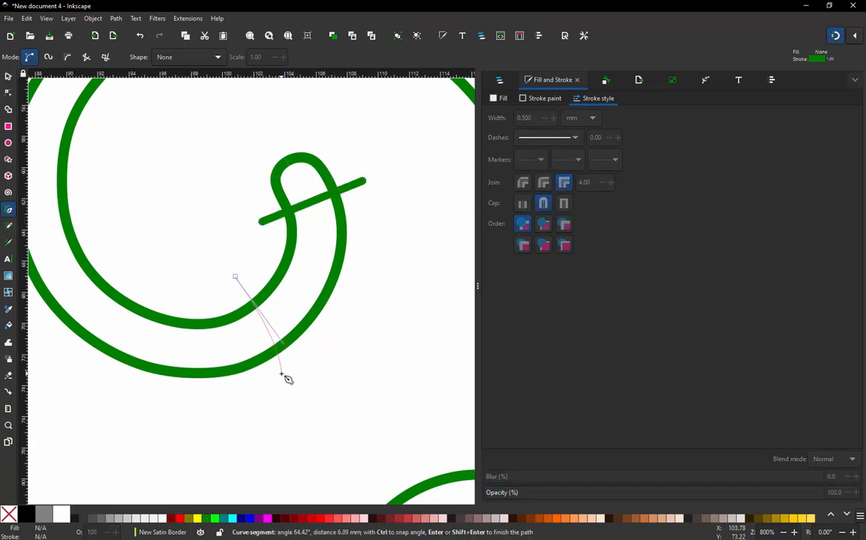
pyautogui.press('Escape')
pyautogui.click(219, 283)
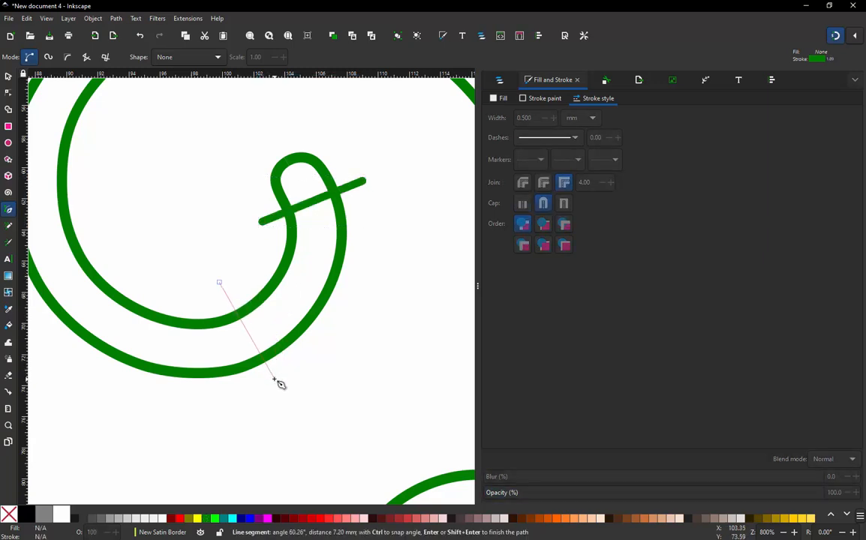
pyautogui.doubleClick(273, 378)
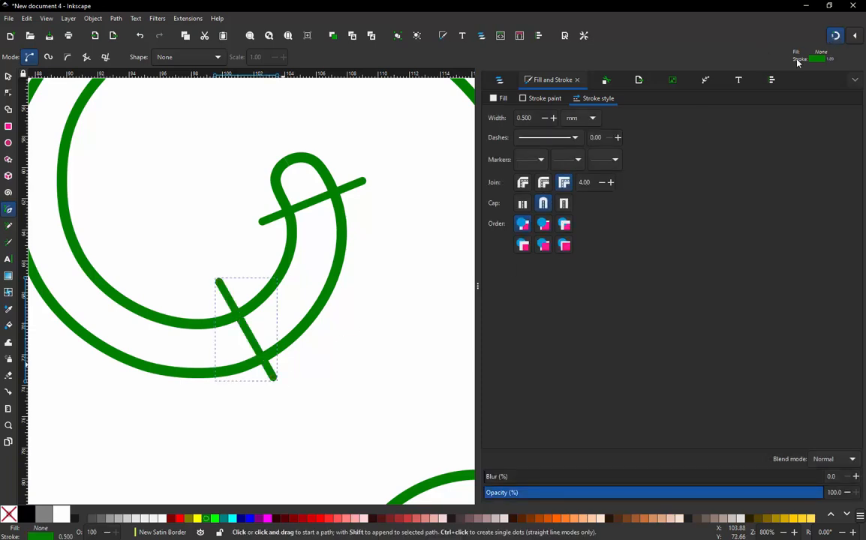
# Turn off snapping and draw three straight rungs across the upper scroll's column, at its lower-left bend, left side and upper-left curve
pyautogui.scroll(-3, 359, 398)
pyautogui.scroll(2, 261, 341)
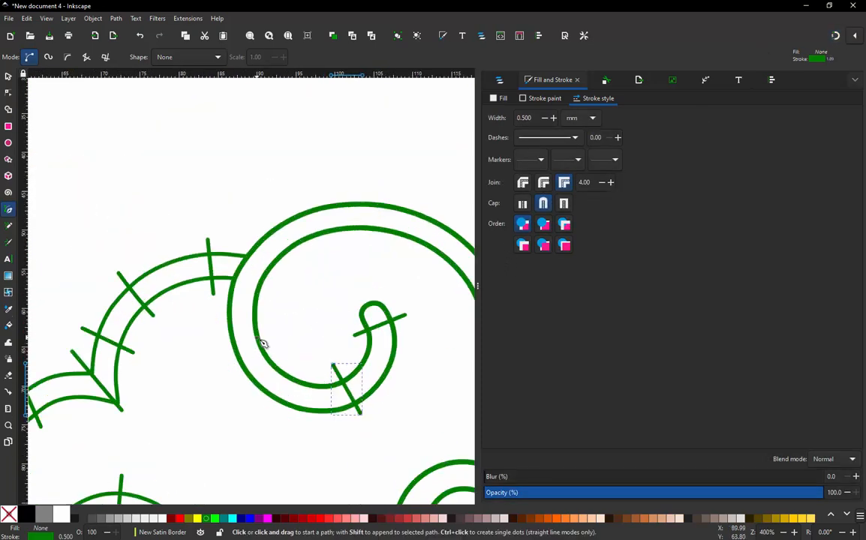
pyautogui.click(238, 426)
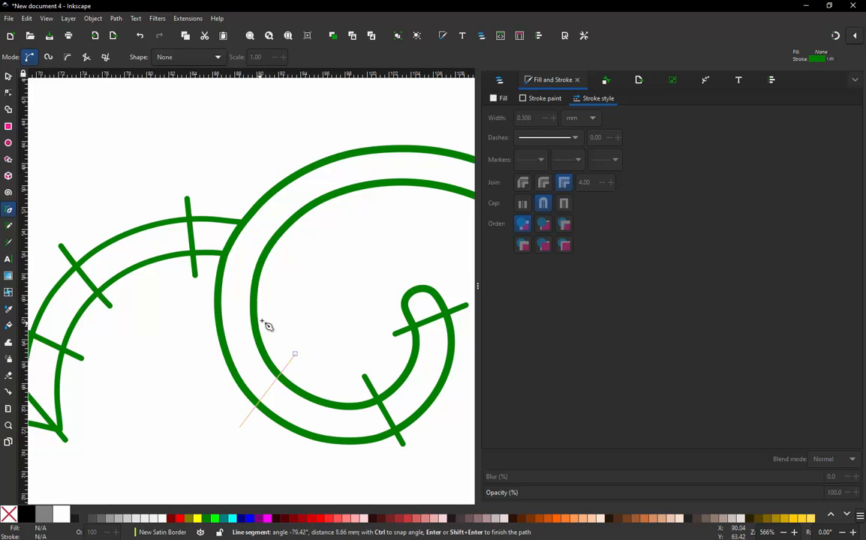
pyautogui.doubleClick(297, 353)
pyautogui.click(280, 299)
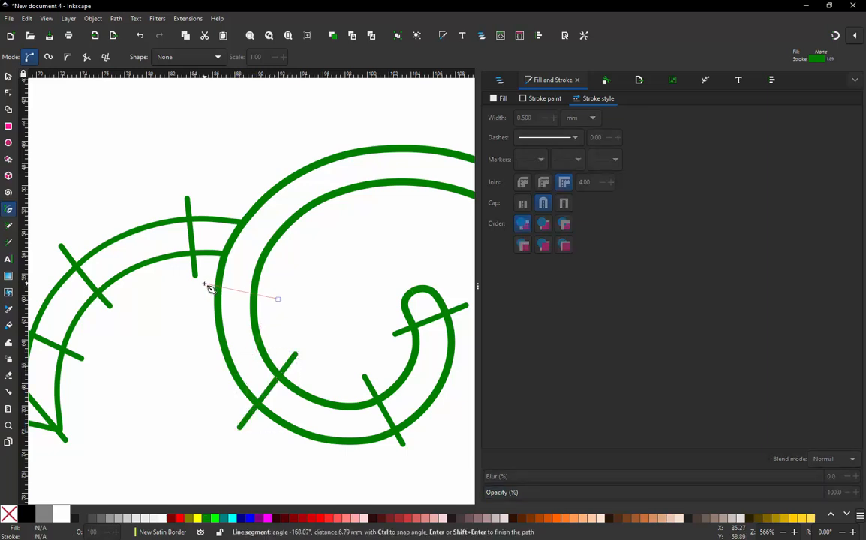
pyautogui.doubleClick(195, 287)
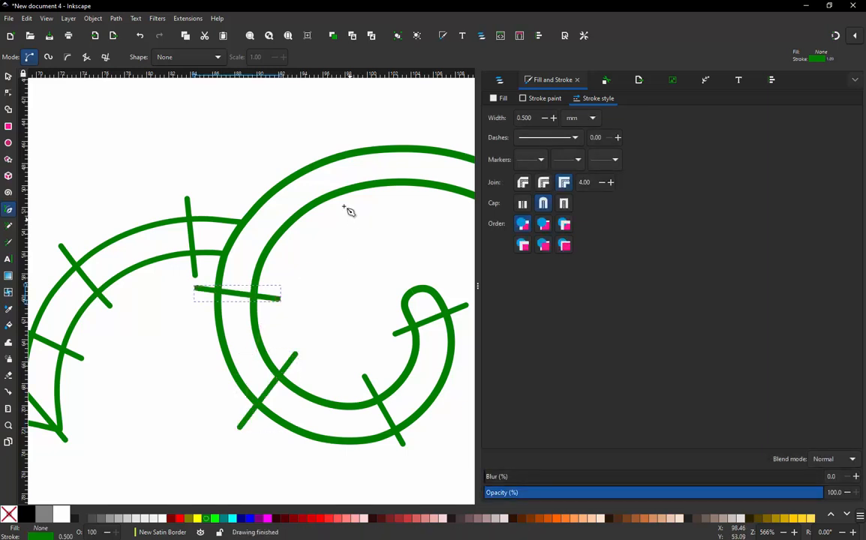
pyautogui.click(349, 219)
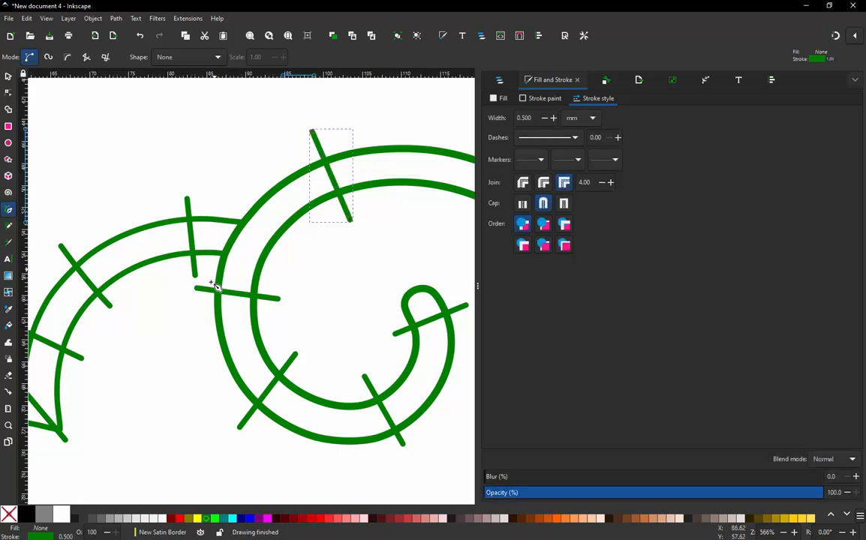
# Draw two straight rungs across the border, one through the notch right of the upper scroll and one across the scroll's upper-right curve
pyautogui.scroll(-2, 329, 284)
pyautogui.scroll(1, 344, 300)
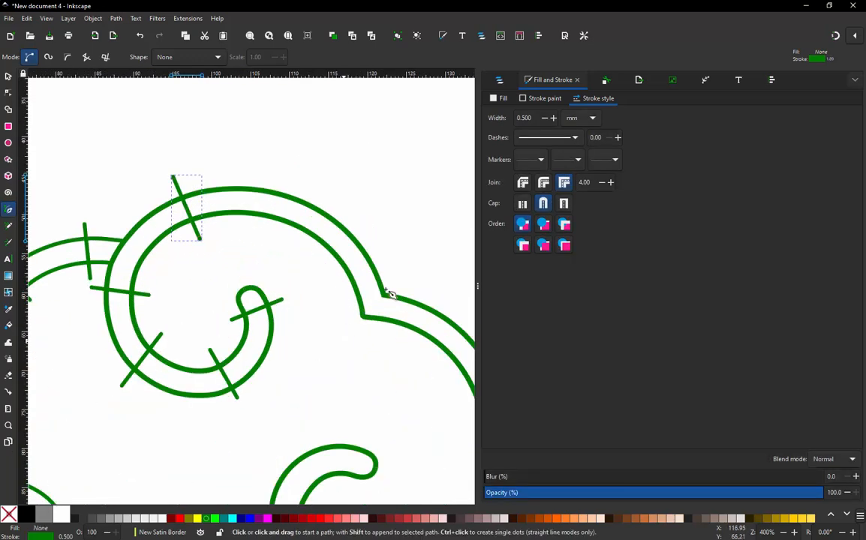
pyautogui.click(343, 341)
pyautogui.doubleClick(407, 266)
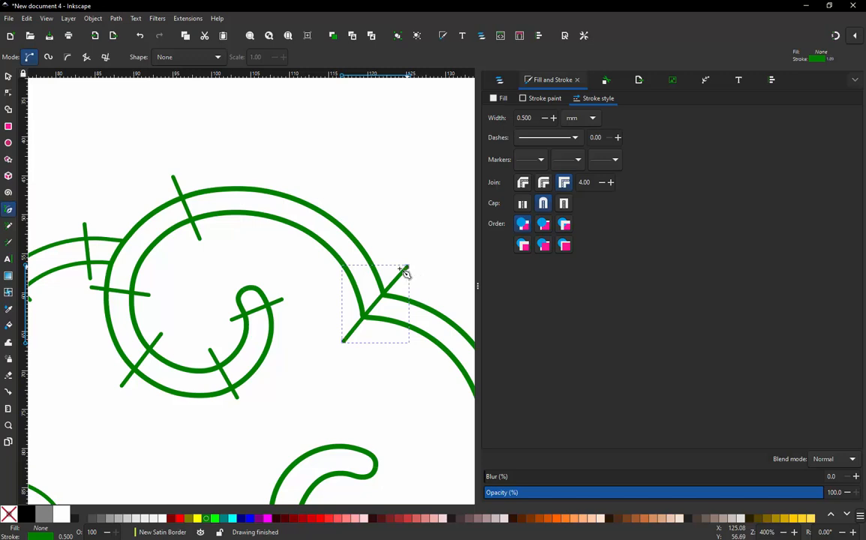
pyautogui.click(292, 249)
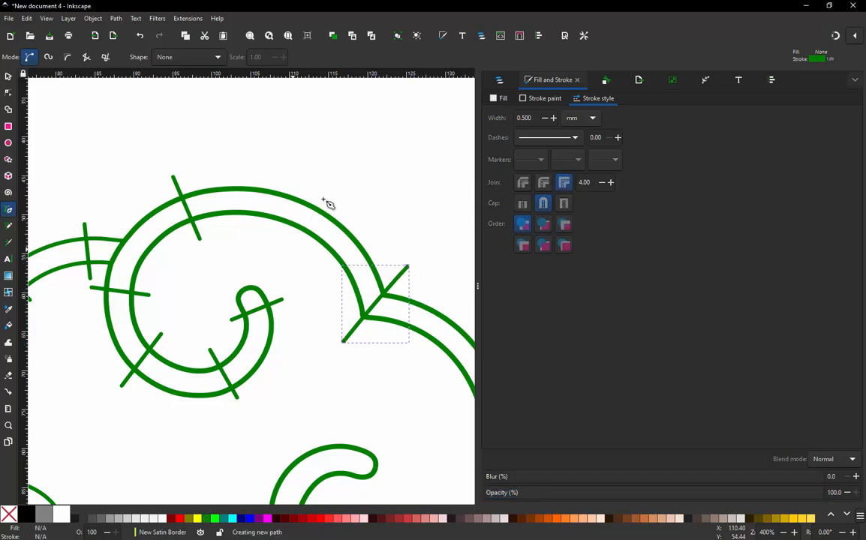
pyautogui.doubleClick(329, 193)
# Draw three straight rungs about 9 to 10 mm long across the right scroll, near its tip, on its left side and across its bottom
pyautogui.scroll(-3, 263, 201)
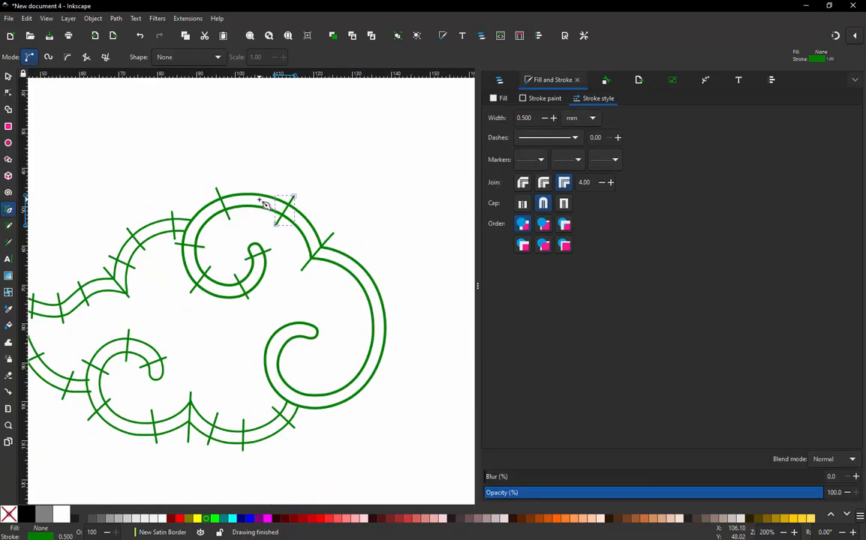
pyautogui.scroll(2, 348, 286)
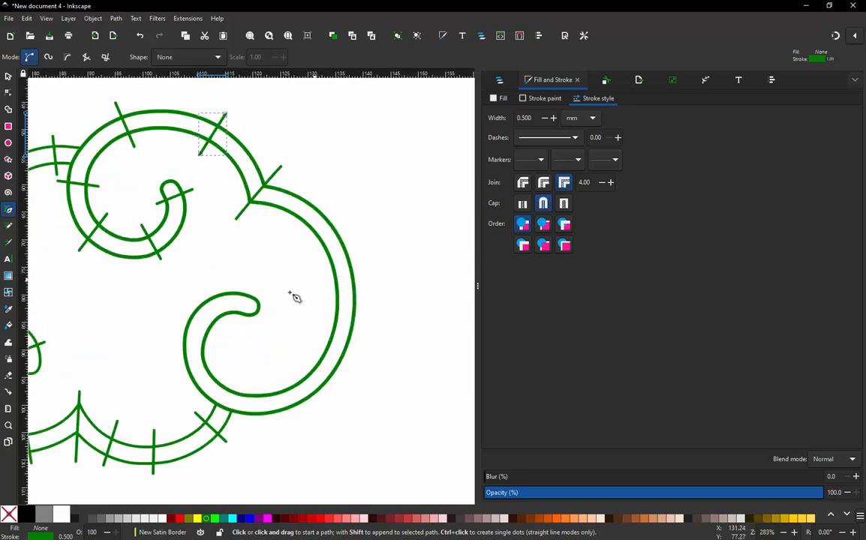
pyautogui.click(233, 325)
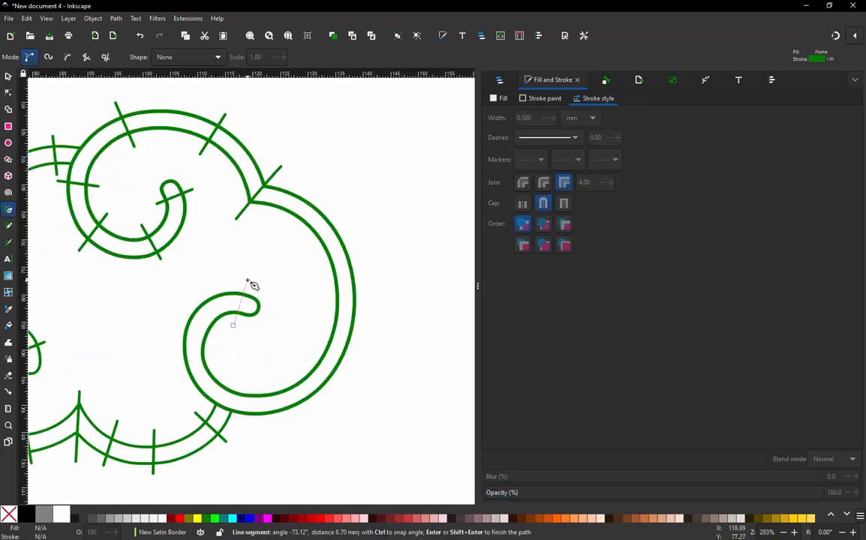
pyautogui.doubleClick(249, 281)
pyautogui.scroll(1, 210, 368)
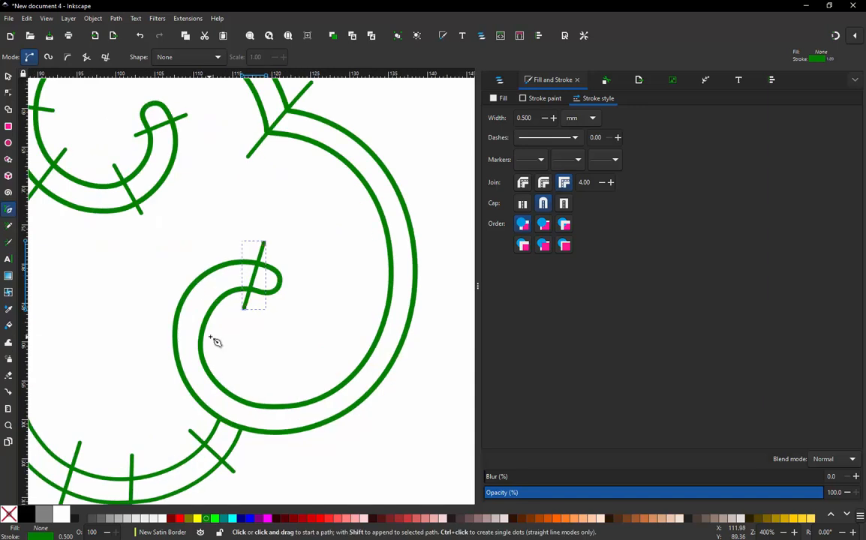
pyautogui.click(219, 334)
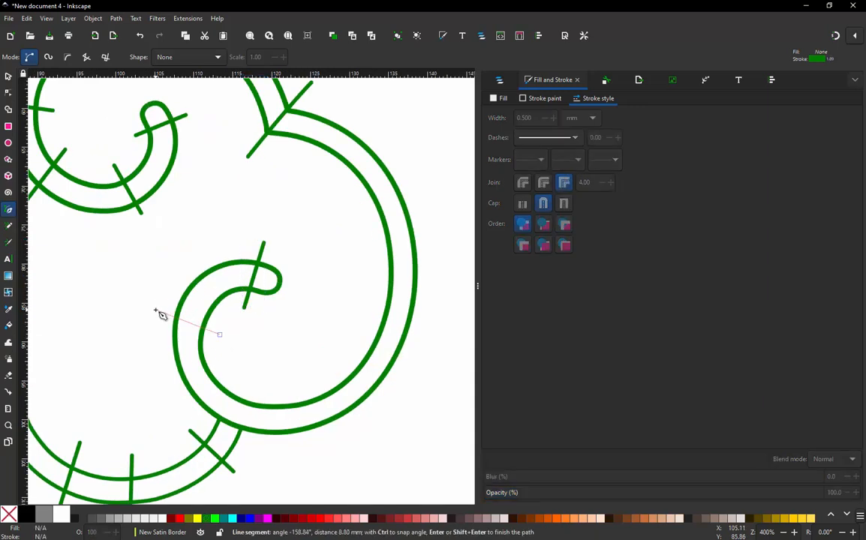
pyautogui.doubleClick(155, 309)
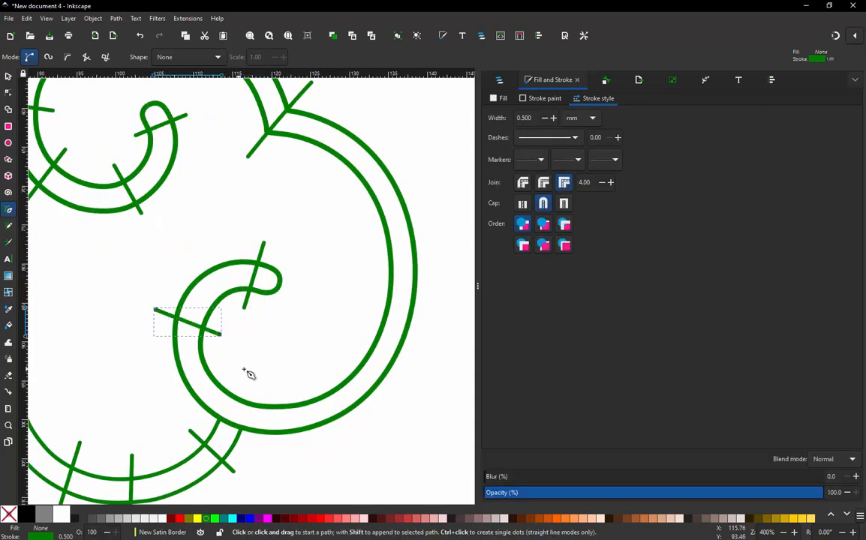
pyautogui.click(262, 375)
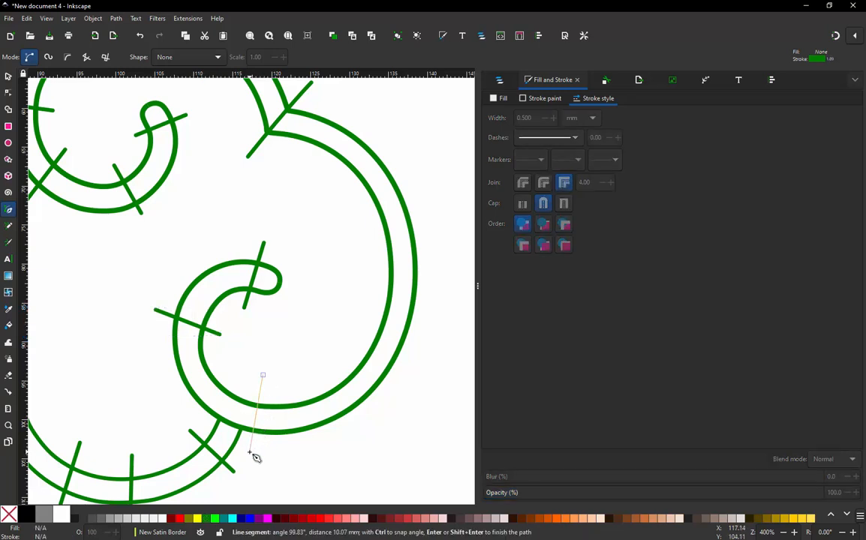
pyautogui.doubleClick(251, 455)
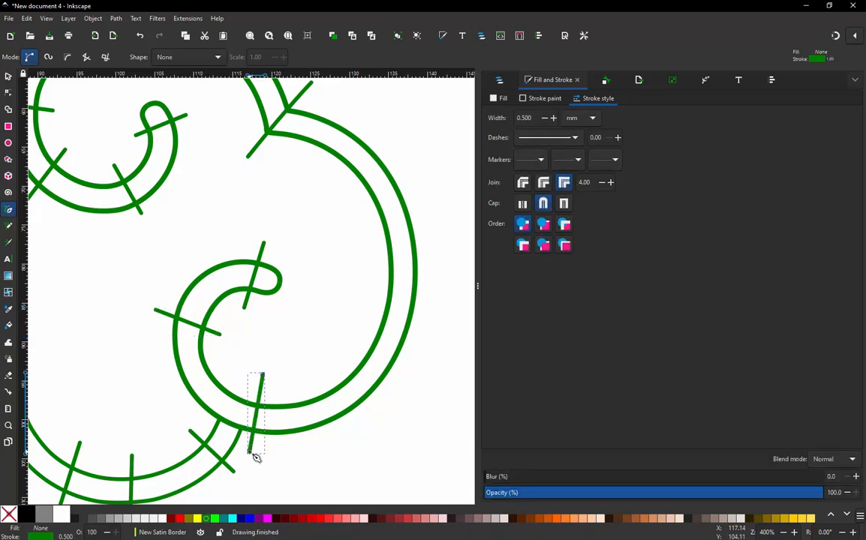
# Draw three straight rungs across the cloud's large right curve, at its lower right, upper right and, about 9.5 mm long, its rightmost side
pyautogui.click(339, 358)
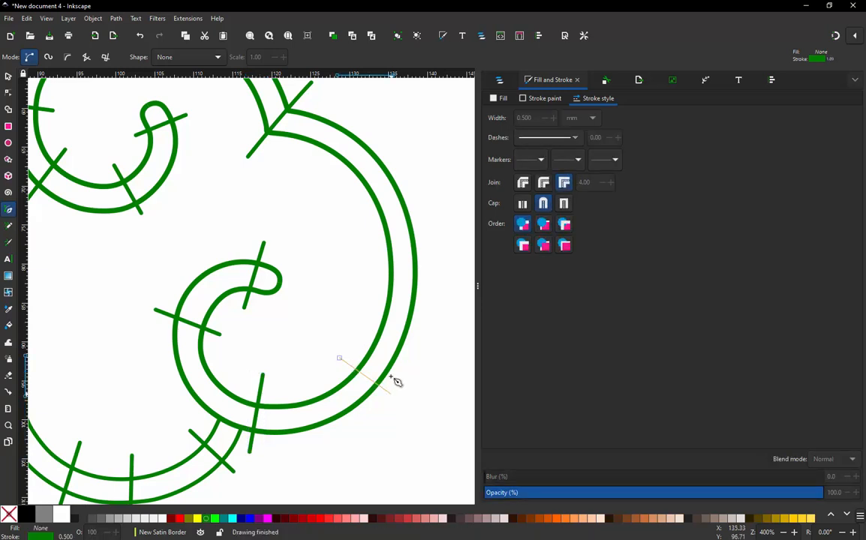
pyautogui.doubleClick(392, 393)
pyautogui.click(324, 176)
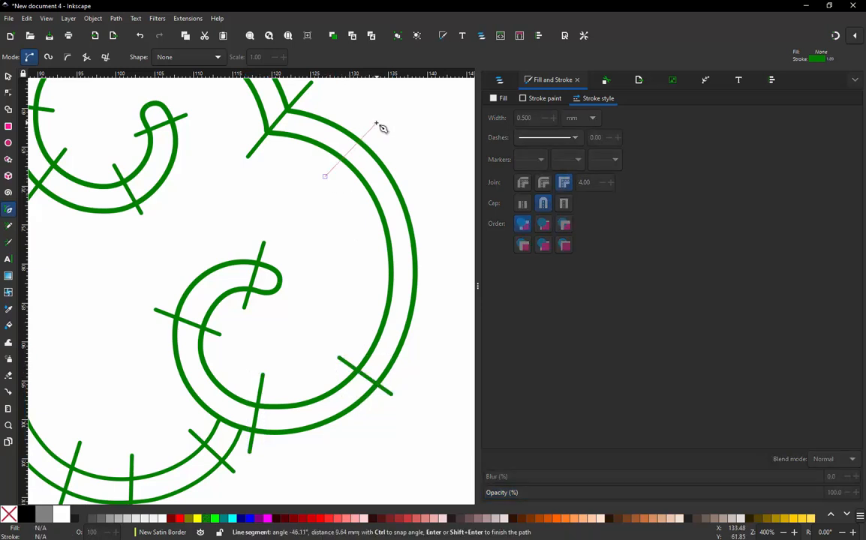
pyautogui.doubleClick(378, 125)
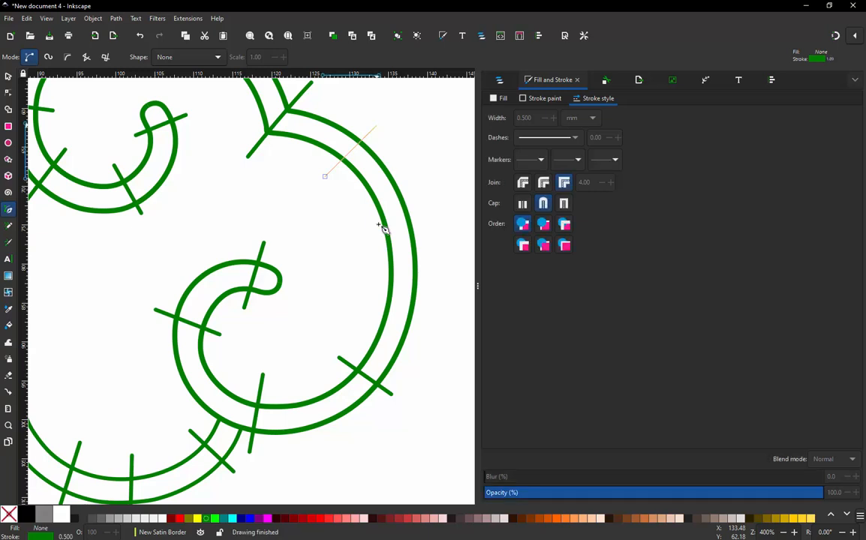
pyautogui.click(365, 269)
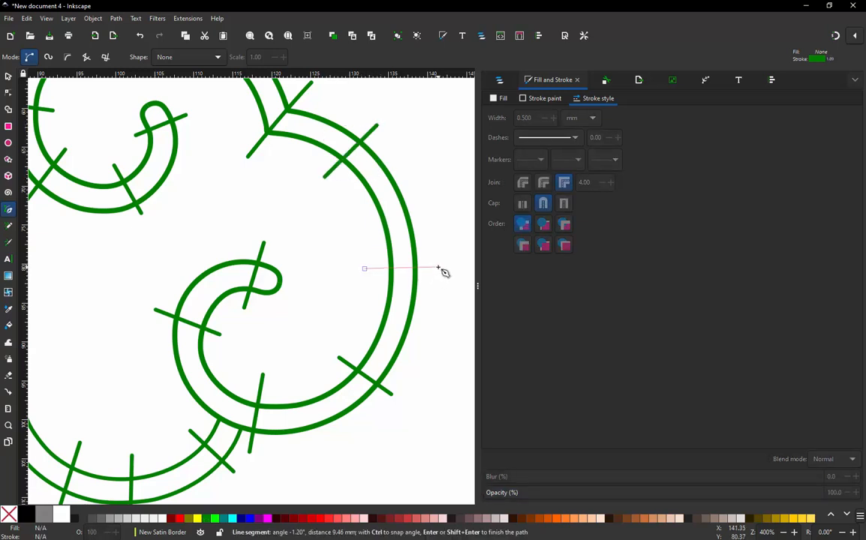
pyautogui.doubleClick(439, 267)
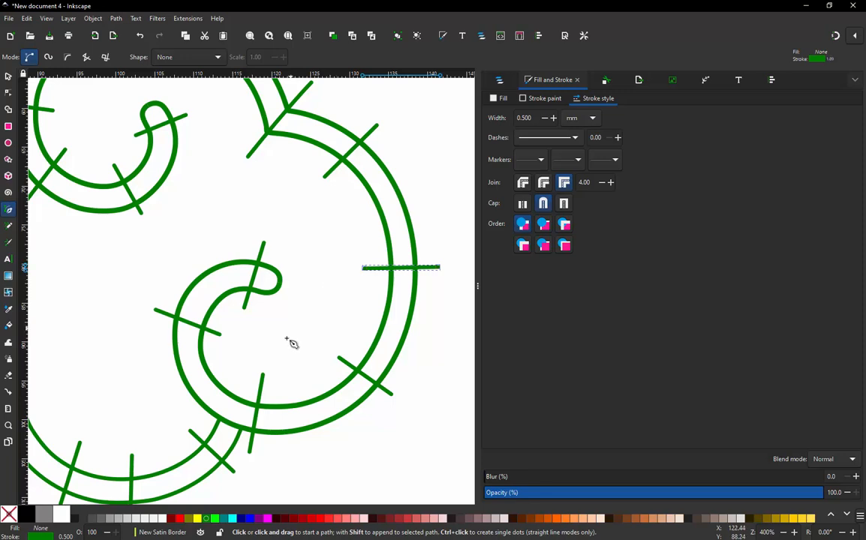
# Select the two rails of the upper and right scrolls together with all their rungs, and combine them into one path
pyautogui.scroll(-2, 289, 344)
pyautogui.scroll(1, 304, 179)
pyautogui.scroll(-1, 303, 182)
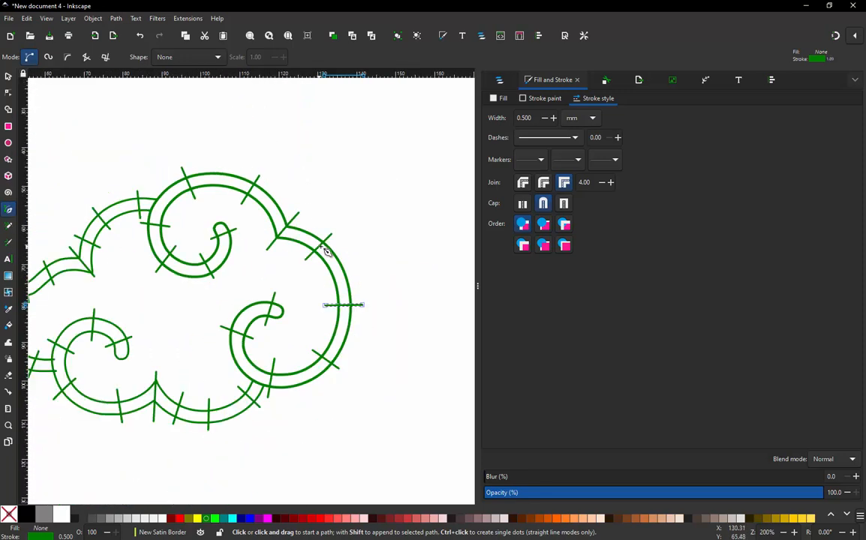
pyautogui.click(8, 76)
pyautogui.click(384, 259)
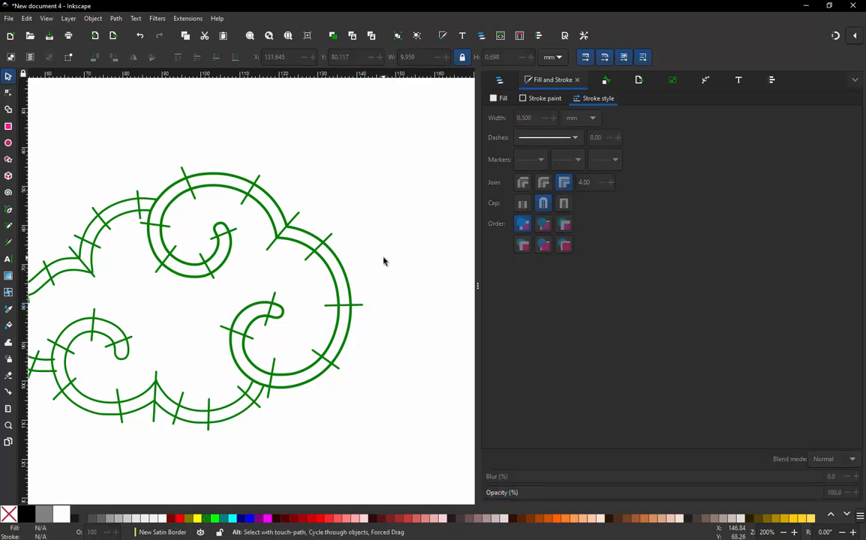
pyautogui.moveTo(389, 257)
pyautogui.mouseDown()
pyautogui.moveTo(350, 379)
pyautogui.moveTo(309, 414)
pyautogui.moveTo(277, 395)
pyautogui.mouseUp()
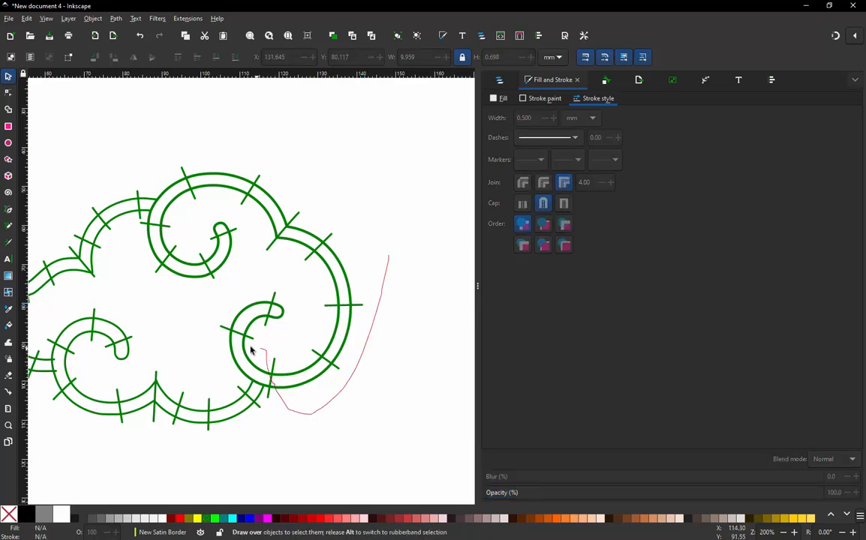
pyautogui.moveTo(263, 315)
pyautogui.mouseDown()
pyautogui.moveTo(286, 319)
pyautogui.moveTo(309, 355)
pyautogui.moveTo(324, 354)
pyautogui.moveTo(336, 313)
pyautogui.moveTo(319, 264)
pyautogui.mouseUp()
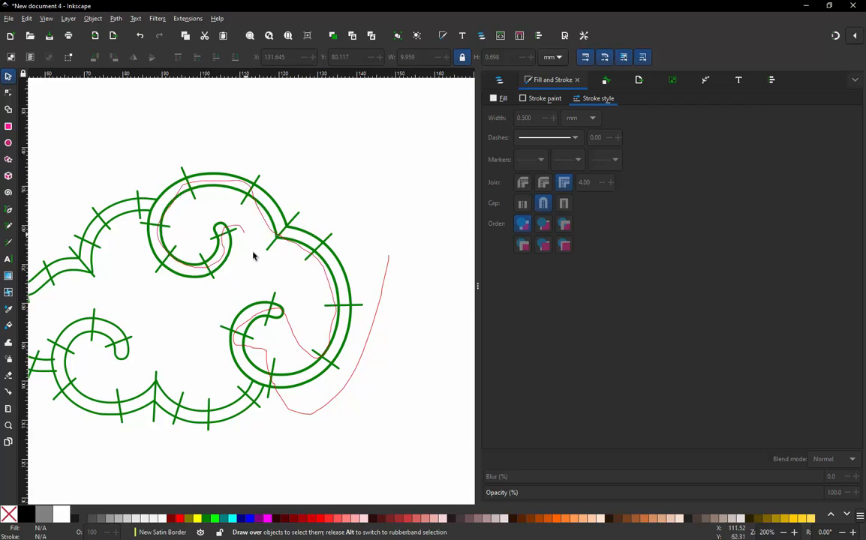
pyautogui.moveTo(253, 257); pyautogui.dragTo(255, 276)
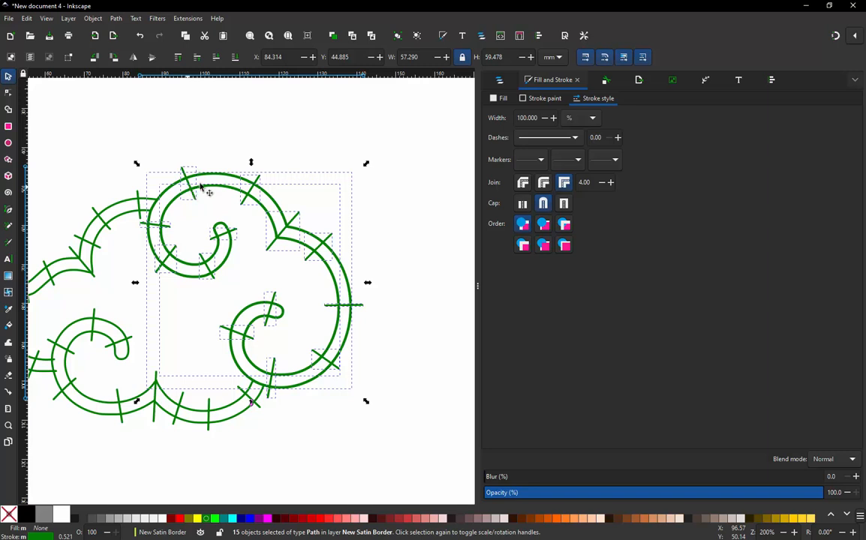
pyautogui.click(118, 18)
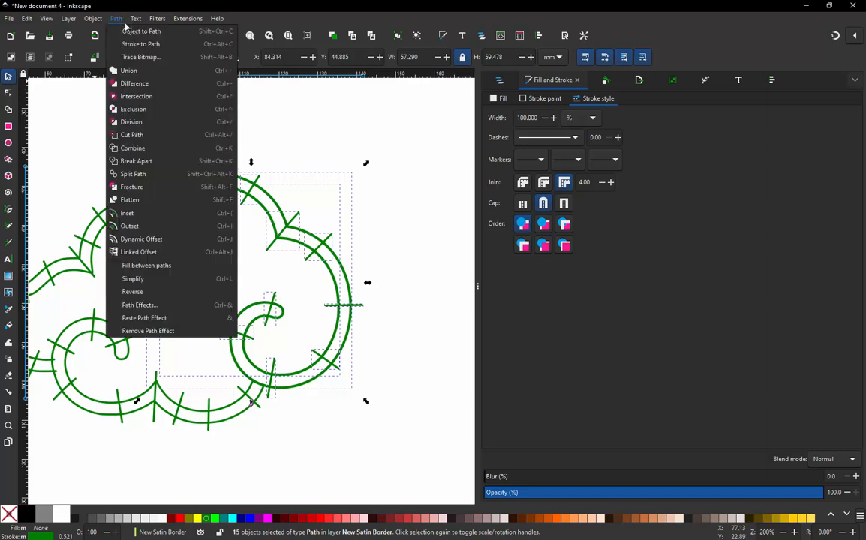
pyautogui.click(152, 149)
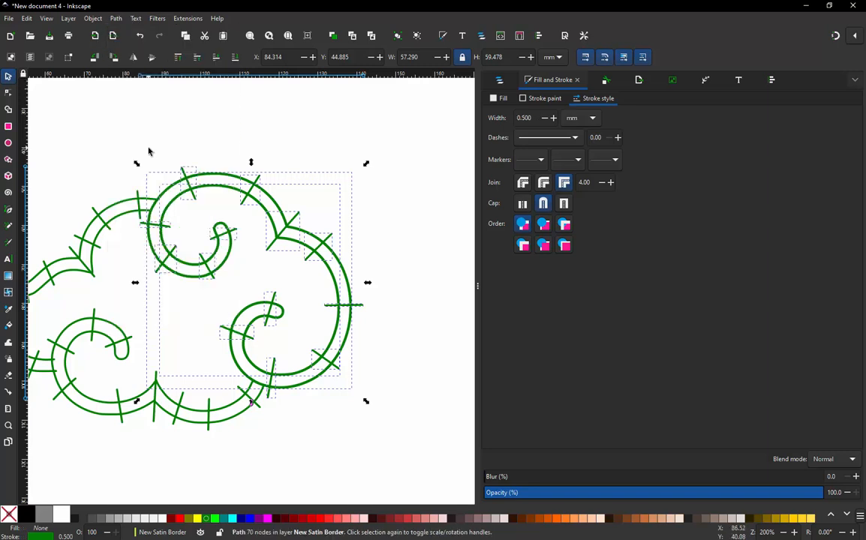
# Preview the combined path as a custom satin column in the Ink/Stitch Params, and close the preview without applying it
pyautogui.click(188, 18)
pyautogui.moveTo(247, 152)
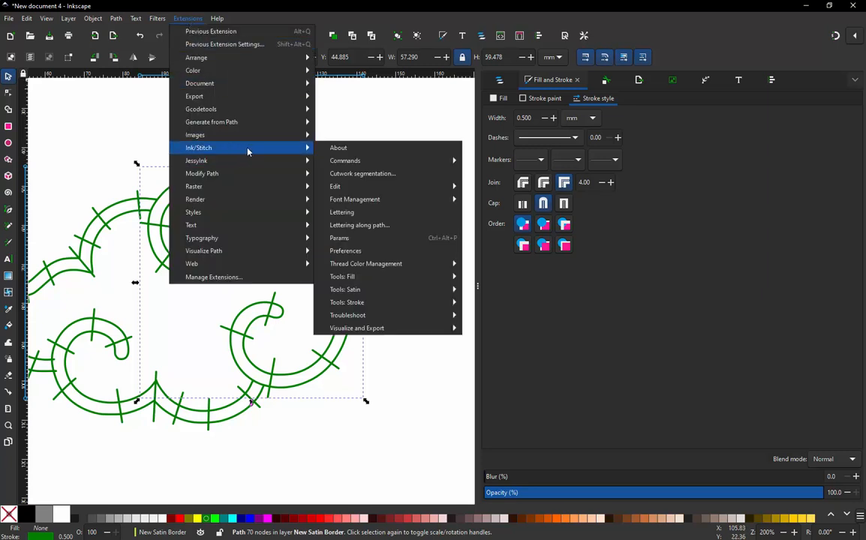
pyautogui.click(376, 225)
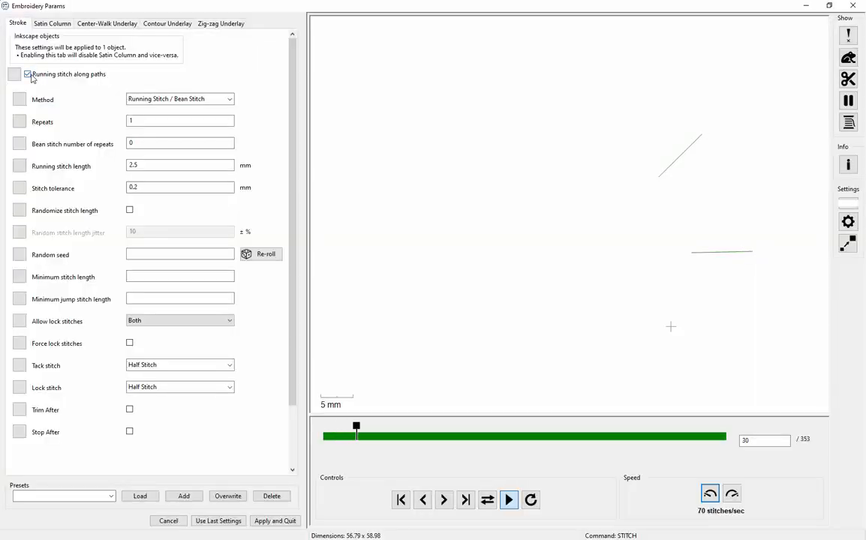
pyautogui.click(35, 74)
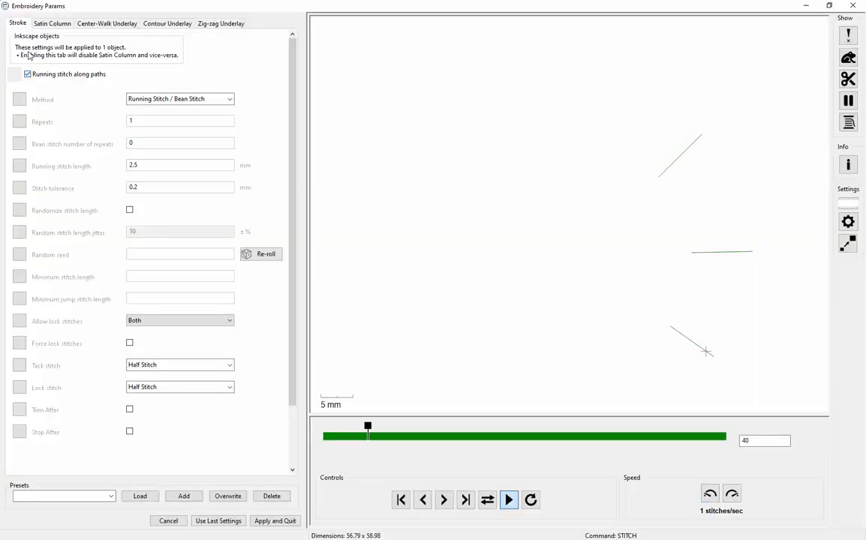
pyautogui.click(47, 25)
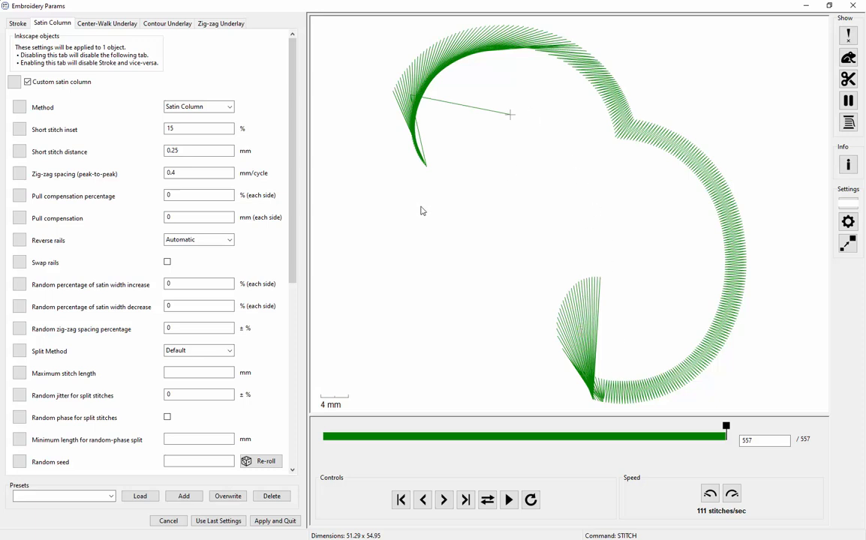
pyautogui.click(854, 7)
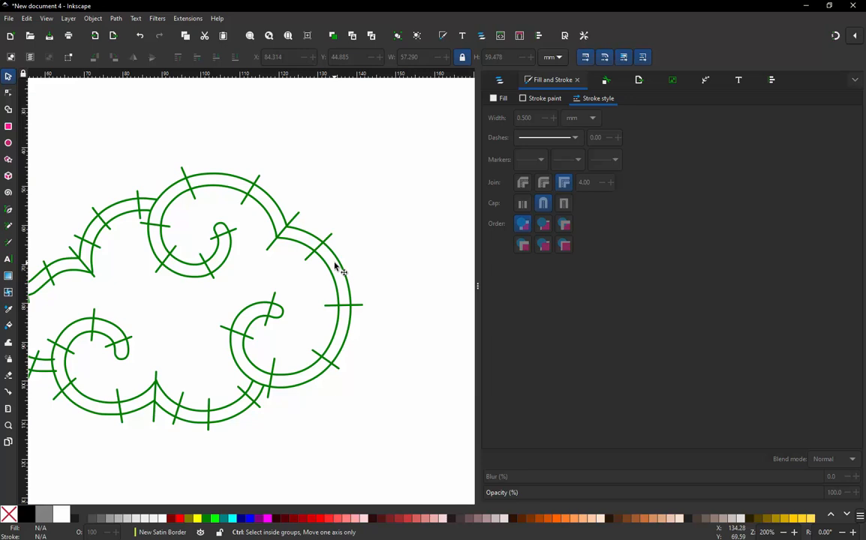
# Select and join the outer rail's overlapping nodes where the bottom border meets the right scroll
pyautogui.keyDown('ctrl'); pyautogui.scroll(-2, 303, 309); pyautogui.keyUp('ctrl')
pyautogui.keyDown('ctrl'); pyautogui.scroll(4, 295, 342); pyautogui.keyUp('ctrl')
pyautogui.keyDown('ctrl'); pyautogui.scroll(3, 334, 283); pyautogui.keyUp('ctrl')
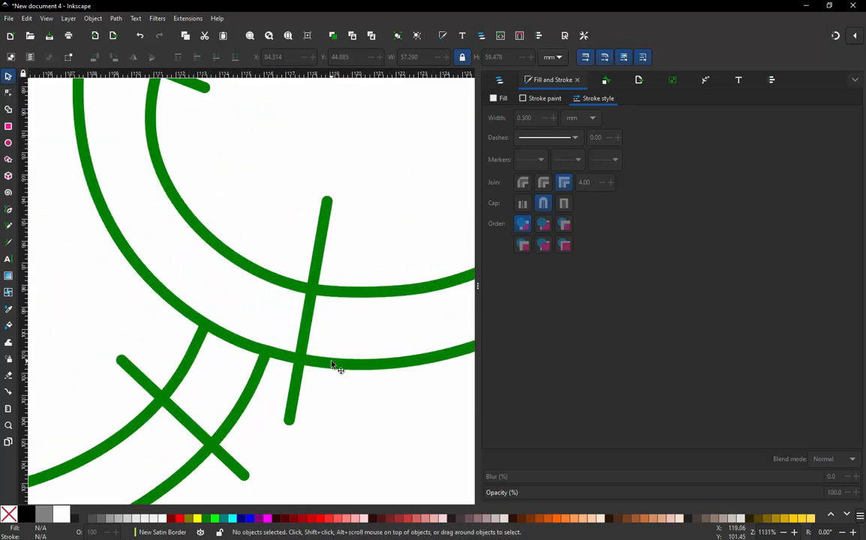
pyautogui.doubleClick(334, 369)
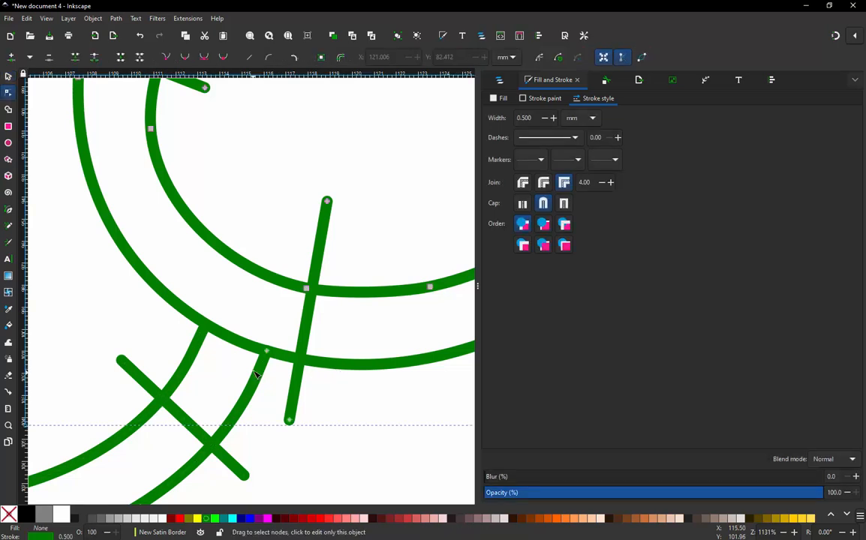
pyautogui.moveTo(257, 321); pyautogui.dragTo(276, 359)
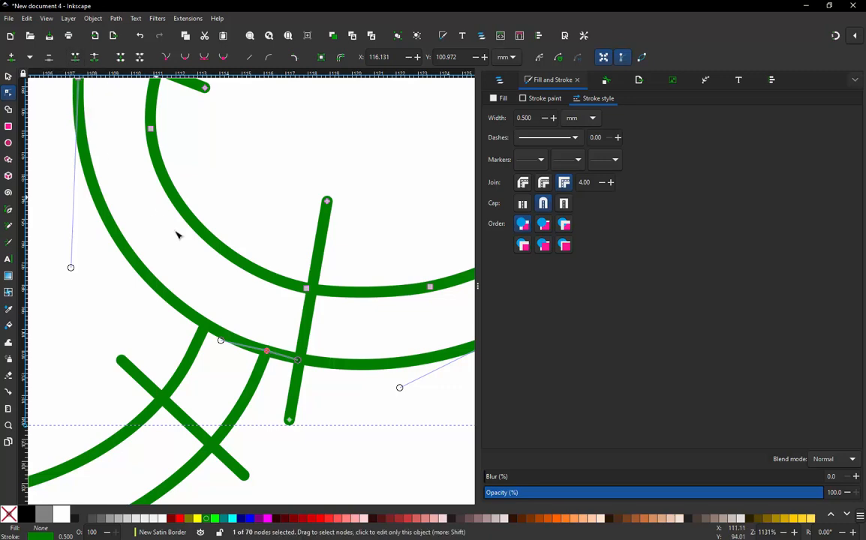
# Select and join the outer rail's overlapping nodes where the left border's inner curve meets the upper scroll, and clear the selection
pyautogui.scroll(-6, 315, 373)
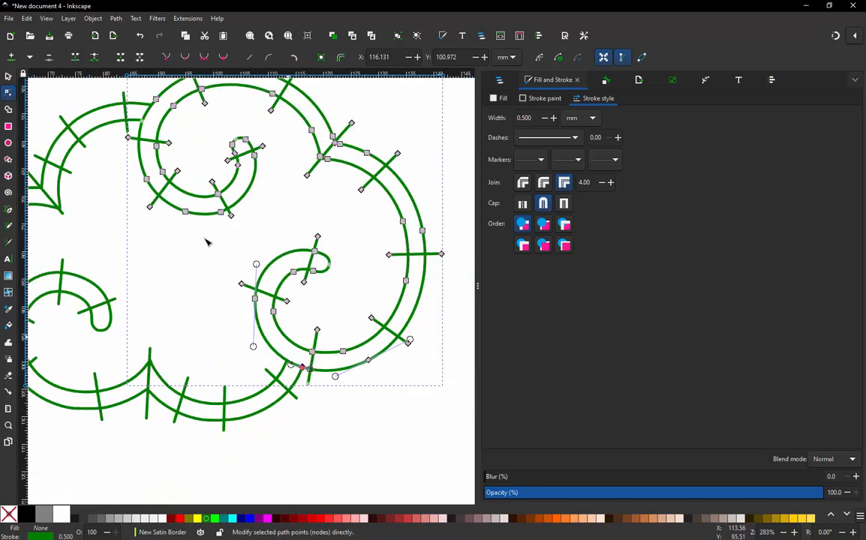
pyautogui.scroll(4, 177, 192)
pyautogui.scroll(2, 173, 184)
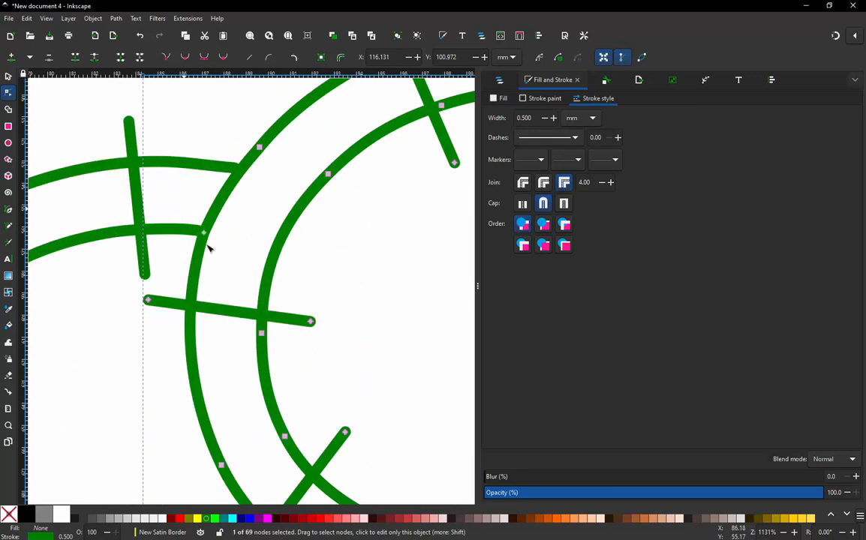
pyautogui.moveTo(184, 213); pyautogui.dragTo(231, 271)
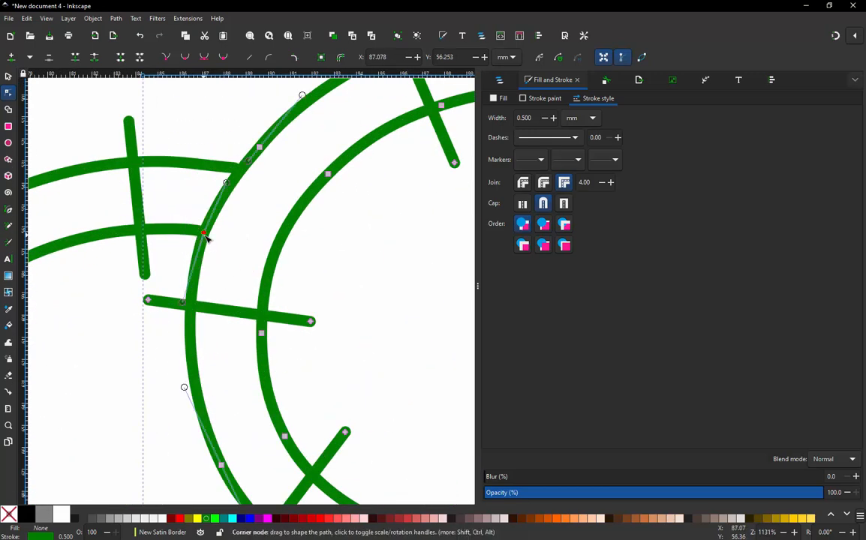
pyautogui.click(235, 250)
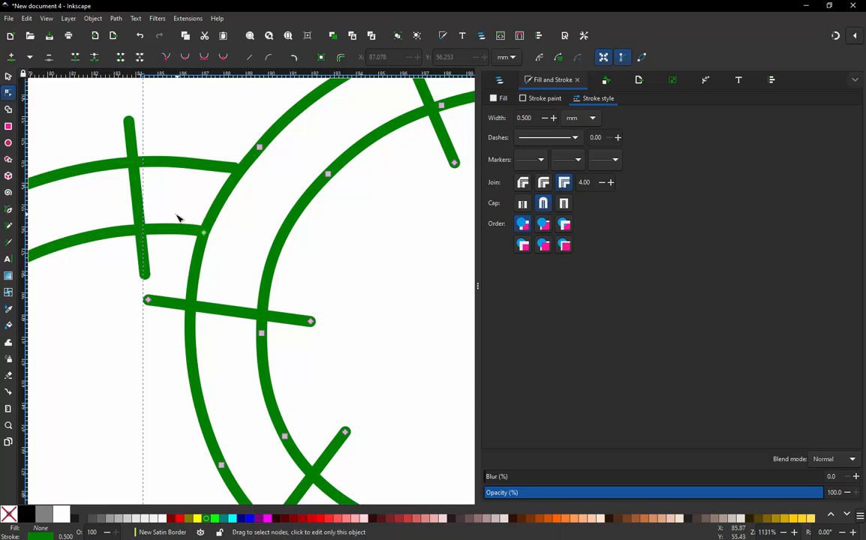
# Join the overlapping nodes on the upper scroll's outer rail at the end of the left border's lower curve, and deselect the path
pyautogui.moveTo(180, 213); pyautogui.dragTo(225, 248)
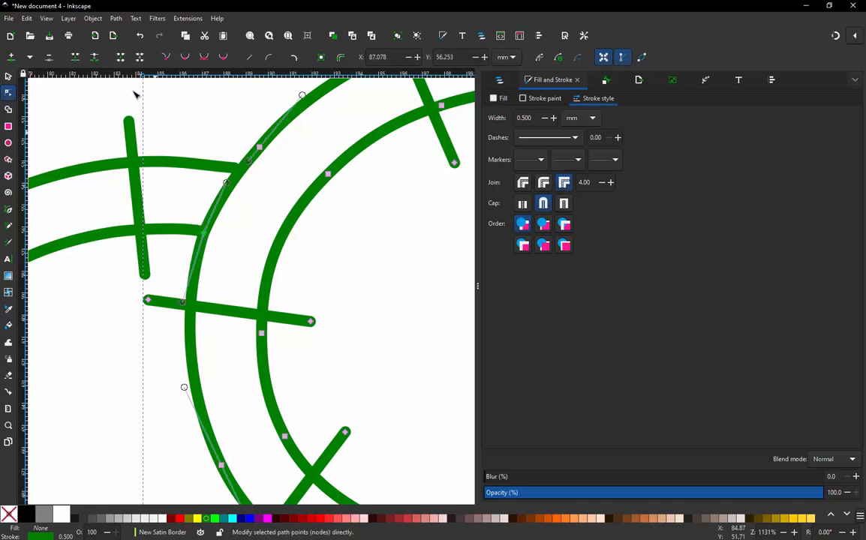
pyautogui.click(75, 58)
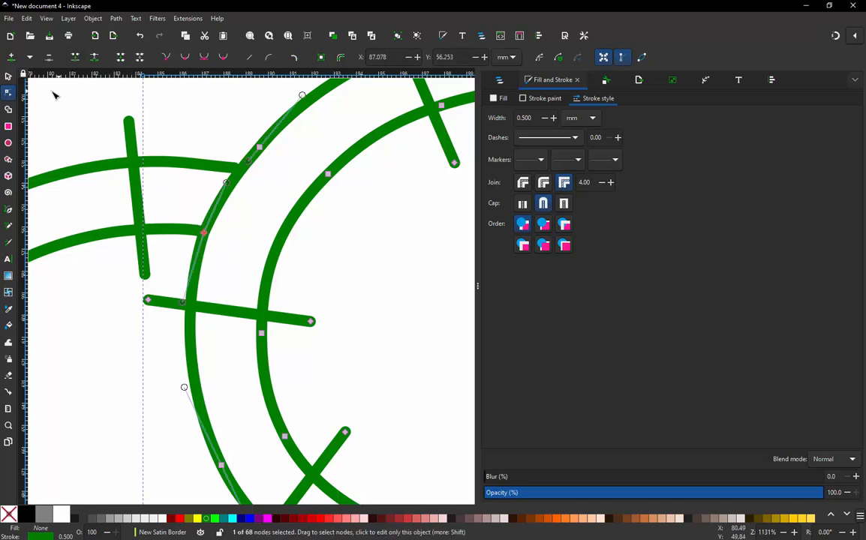
pyautogui.press('Escape')
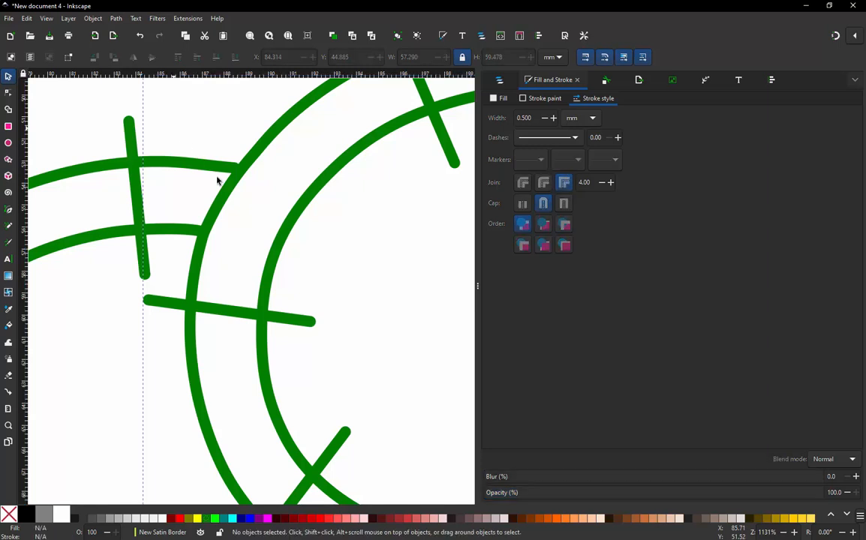
# Extend the upper ends of the left border's two rails about 0.9 mm and 0.8 mm across the upper scroll's outer rail
pyautogui.click(223, 177)
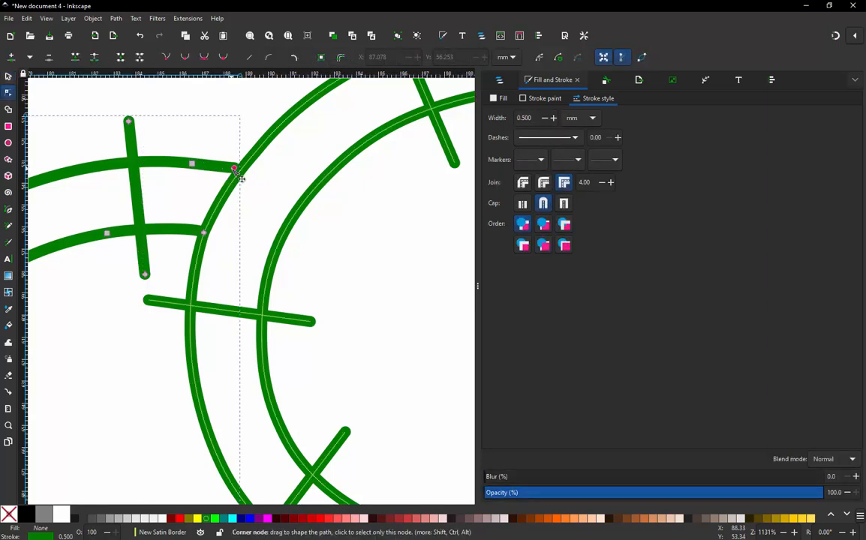
pyautogui.moveTo(236, 172); pyautogui.dragTo(254, 174)
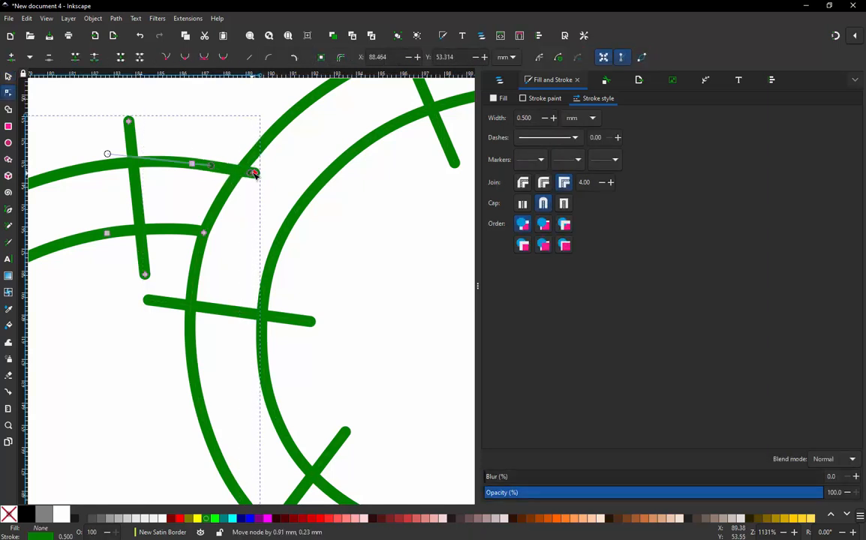
pyautogui.moveTo(207, 237); pyautogui.dragTo(218, 240)
pyautogui.scroll(-4, 303, 175)
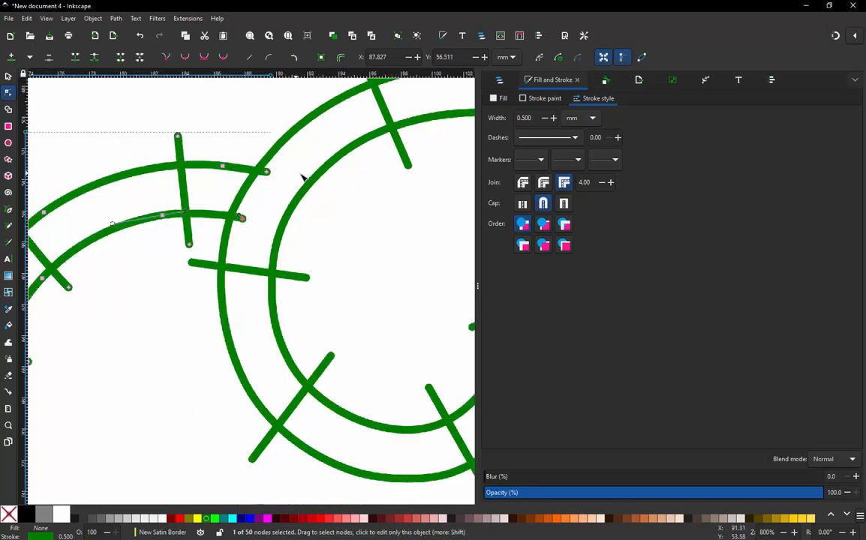
pyautogui.scroll(-1, 303, 178)
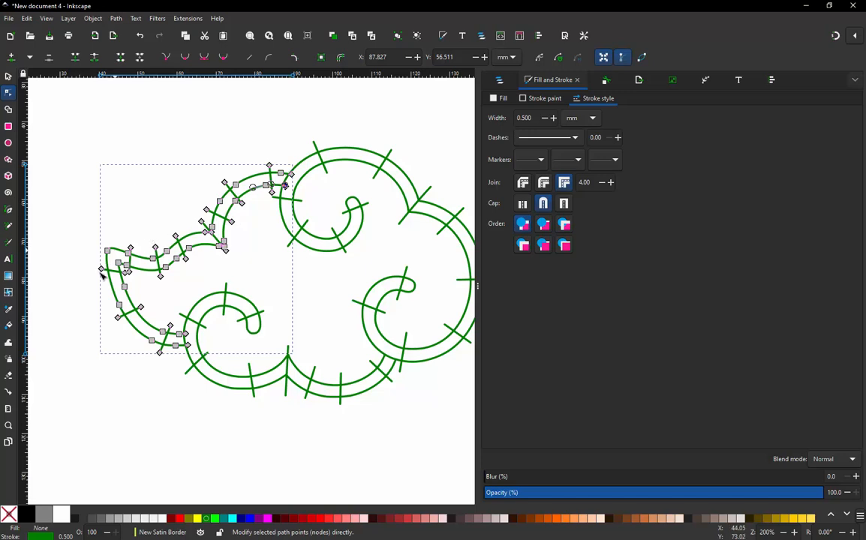
# Extend the ends of the bottom border's two rails about 1 mm each across the right scroll's outer rail
pyautogui.scroll(3, 183, 345)
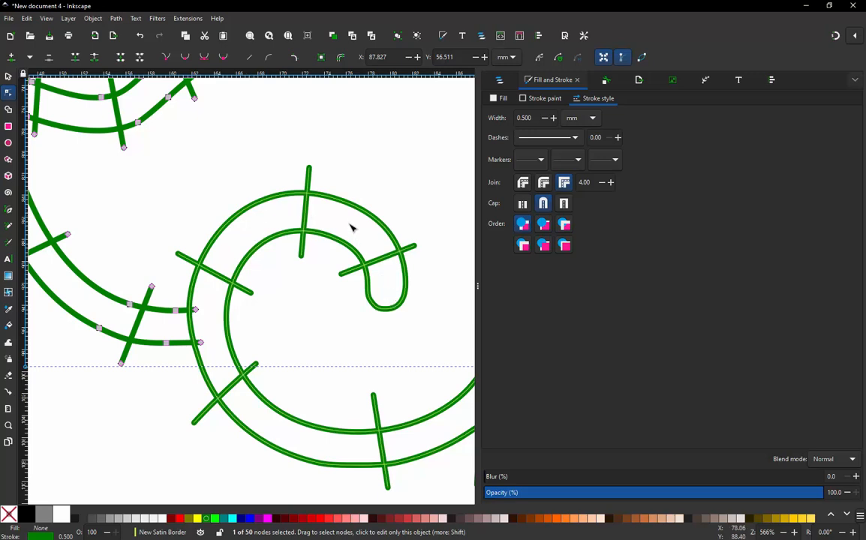
pyautogui.press('1')
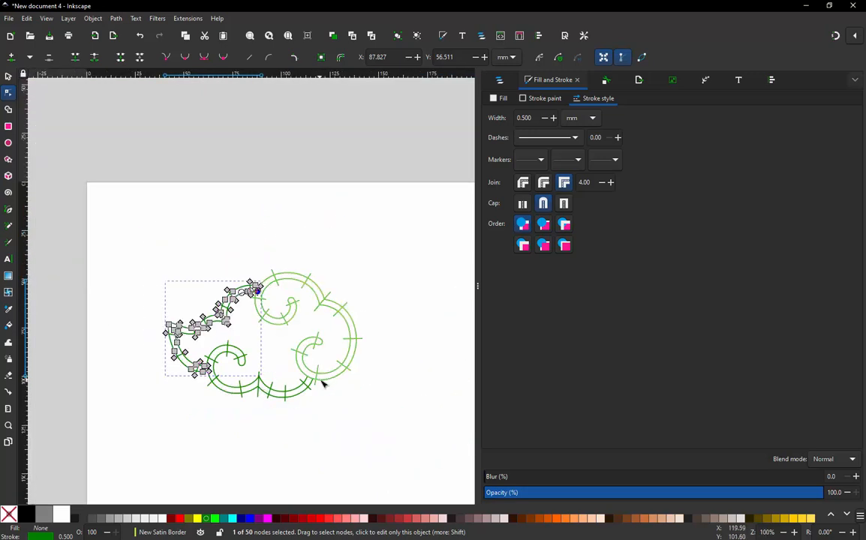
pyautogui.keyDown('ctrl'); pyautogui.scroll(5, 322, 383); pyautogui.keyUp('ctrl')
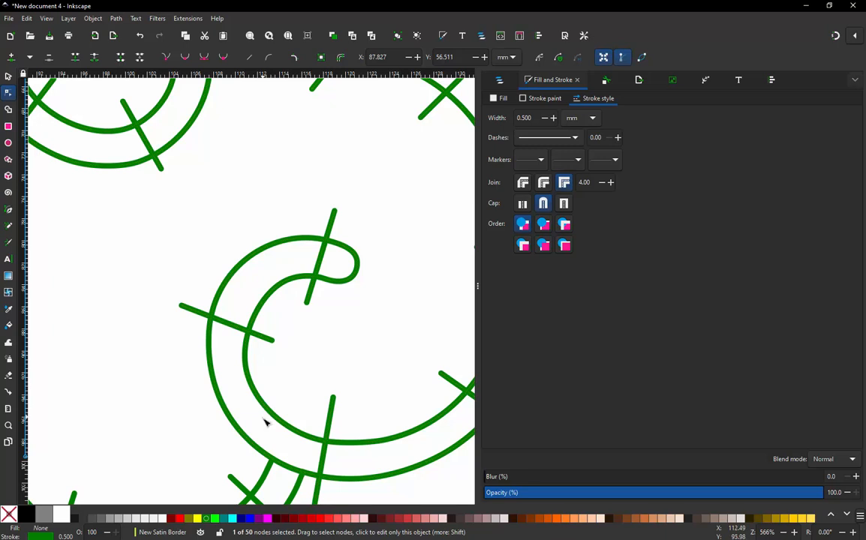
pyautogui.keyDown('ctrl'); pyautogui.scroll(2, 265, 421); pyautogui.keyUp('ctrl')
pyautogui.click(284, 448)
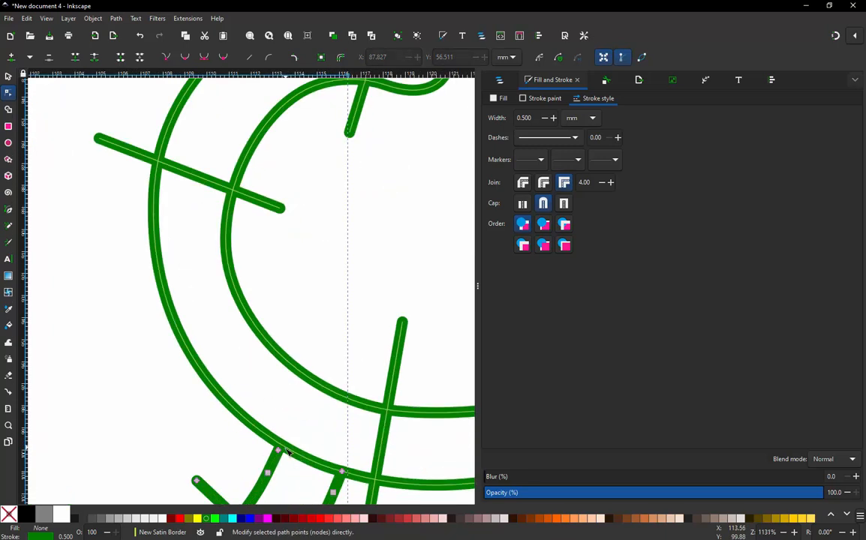
pyautogui.moveTo(284, 448); pyautogui.dragTo(297, 427)
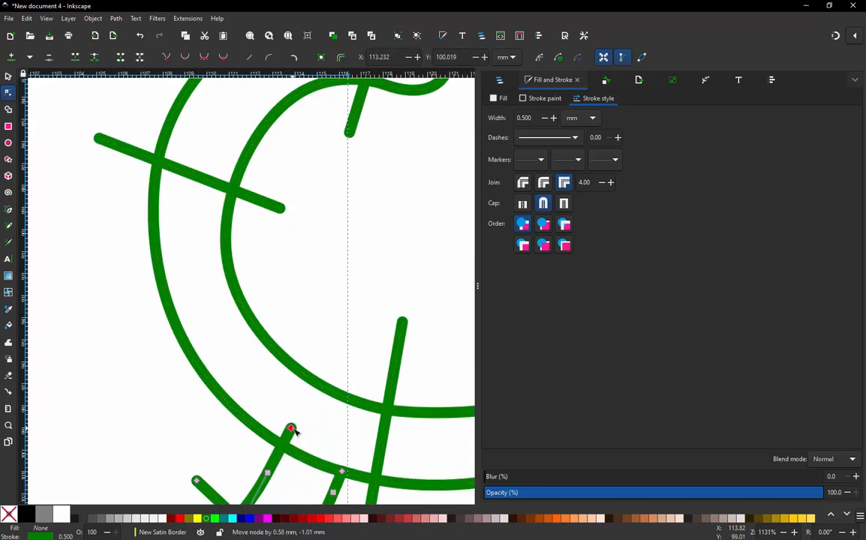
pyautogui.moveTo(343, 473); pyautogui.dragTo(350, 451)
pyautogui.keyDown('ctrl'); pyautogui.scroll(-3, 311, 435); pyautogui.keyUp('ctrl')
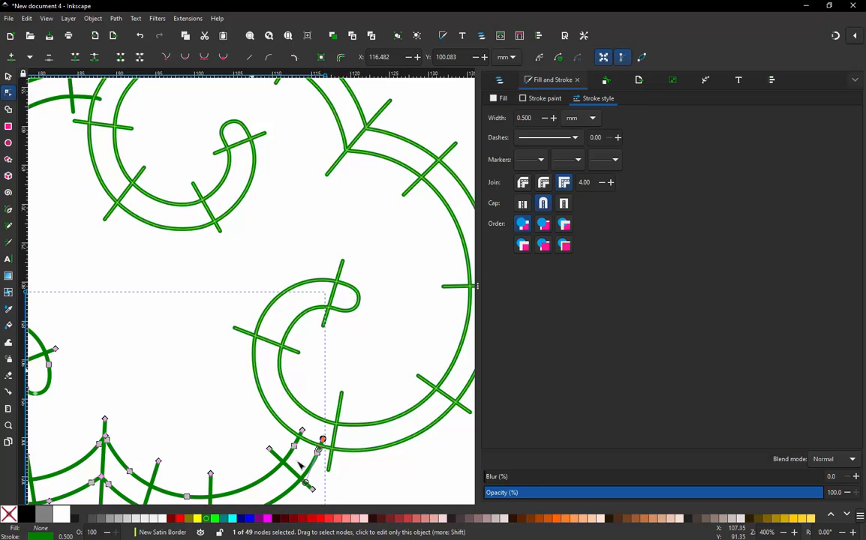
pyautogui.keyDown('ctrl'); pyautogui.scroll(-2, 385, 253); pyautogui.keyUp('ctrl')
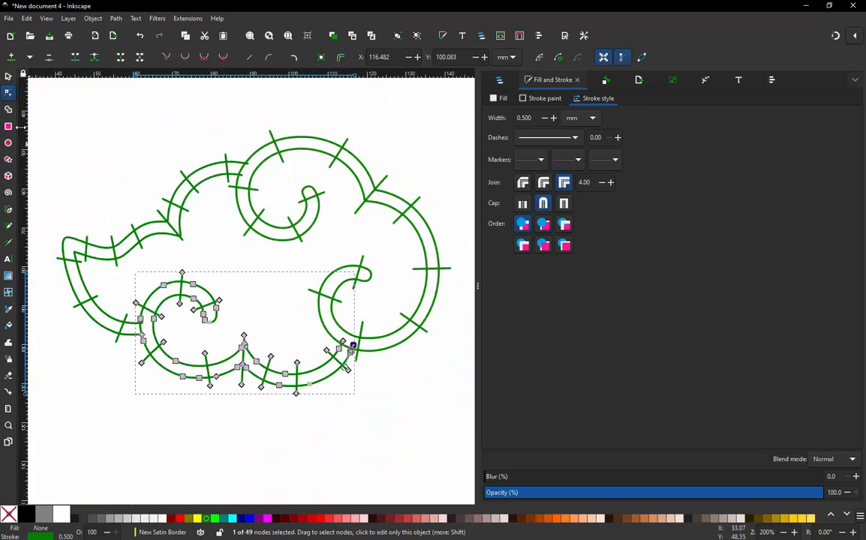
# Disable running stitch along paths for the upper and right scroll path in the Ink/Stitch Params, and apply the satin column
pyautogui.click(8, 76)
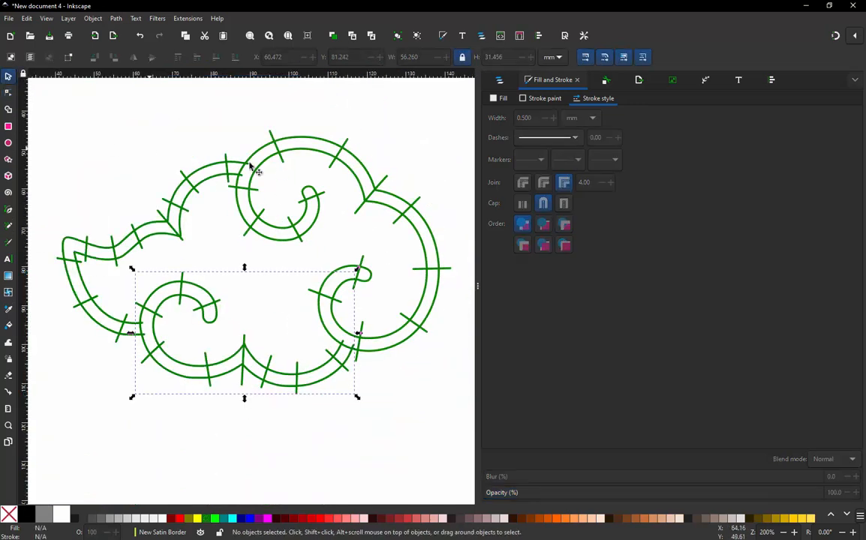
pyautogui.click(301, 154)
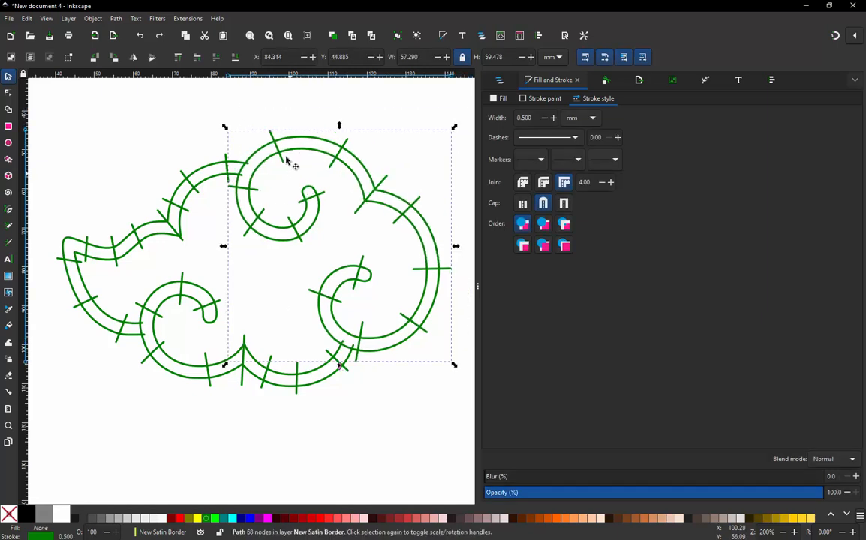
pyautogui.click(181, 20)
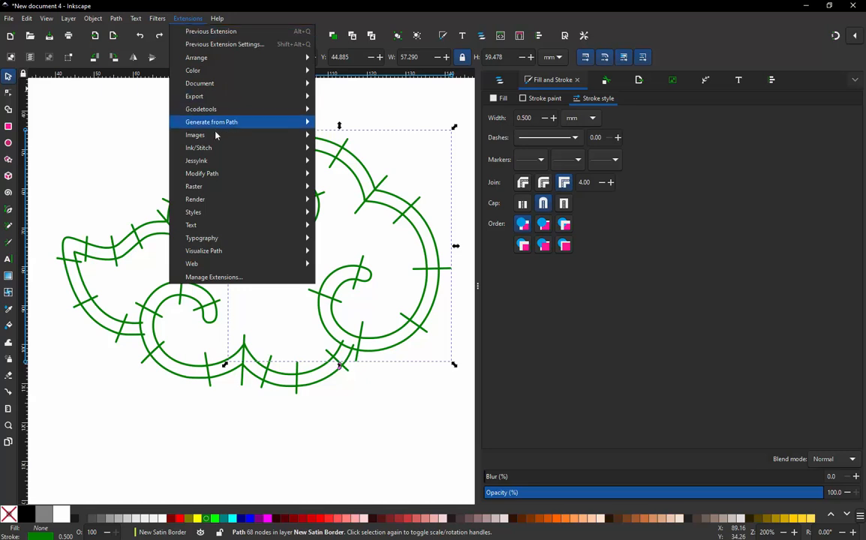
pyautogui.moveTo(219, 147)
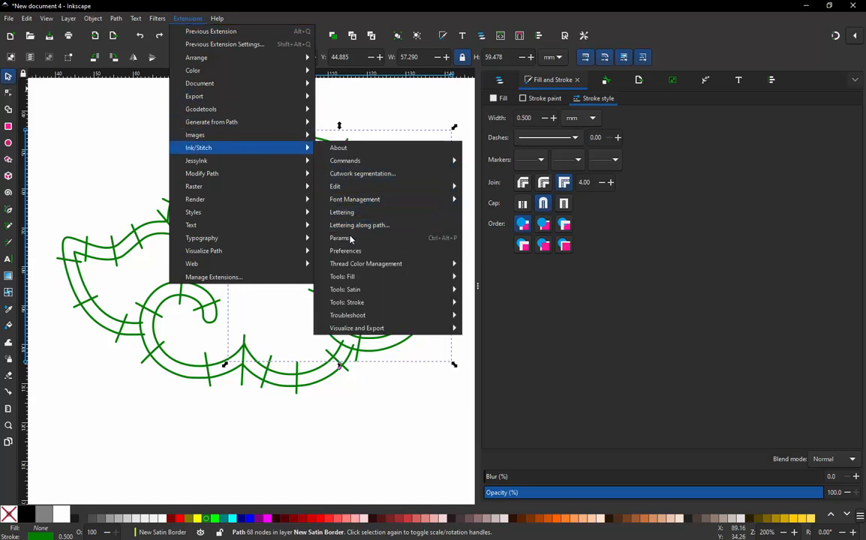
pyautogui.click(330, 238)
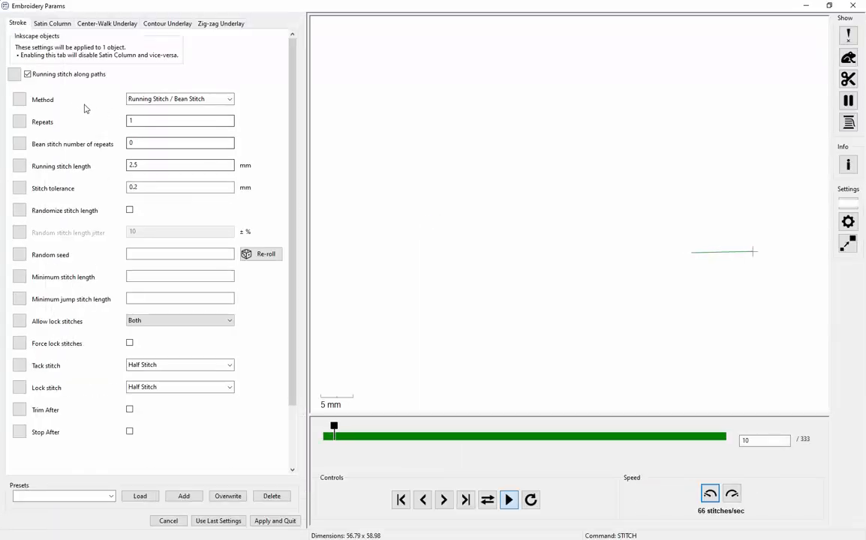
pyautogui.click(60, 76)
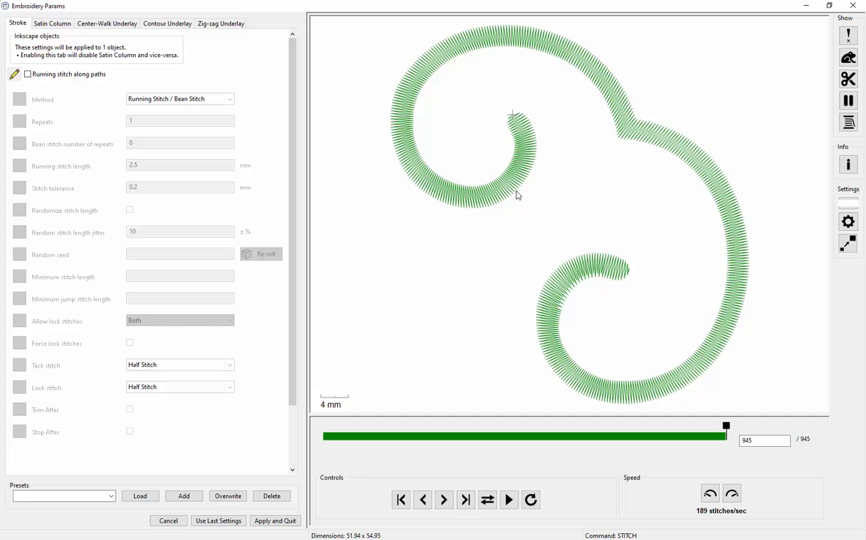
pyautogui.click(278, 523)
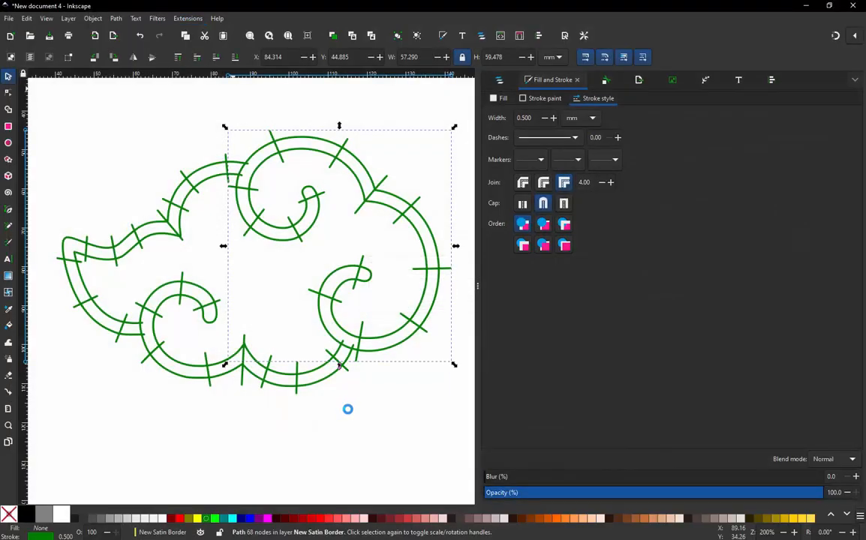
# Run the Ink/Stitch simulator on the whole cloud border with nothing selected, scrub back through the stitches, and close it
pyautogui.click(319, 376)
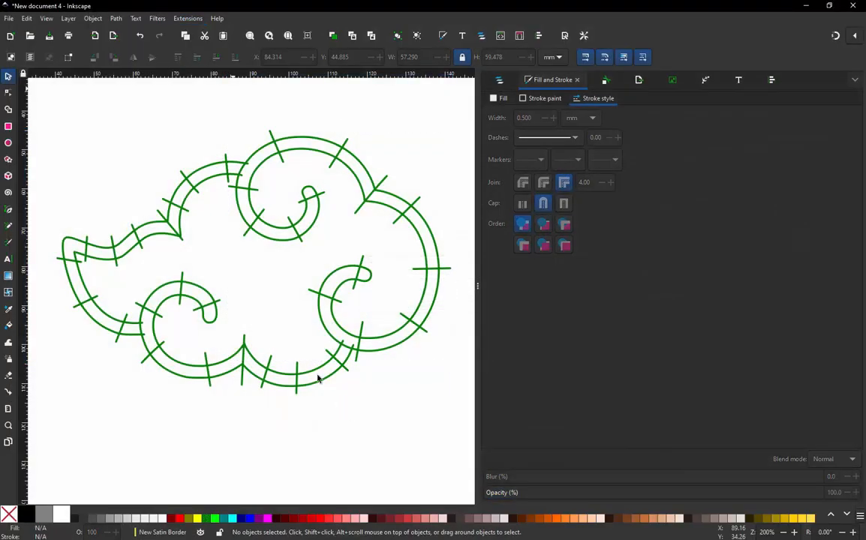
pyautogui.scroll(-1, 274, 235)
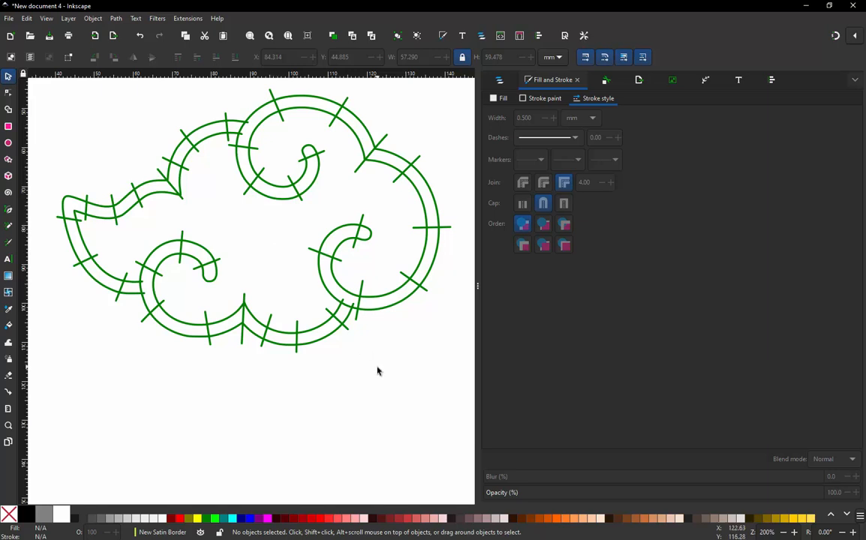
pyautogui.scroll(-1, 377, 376)
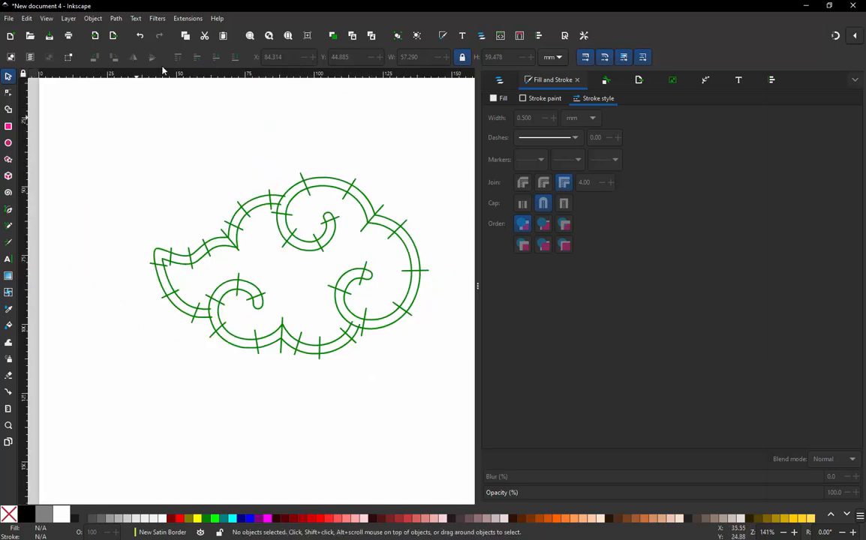
pyautogui.click(187, 18)
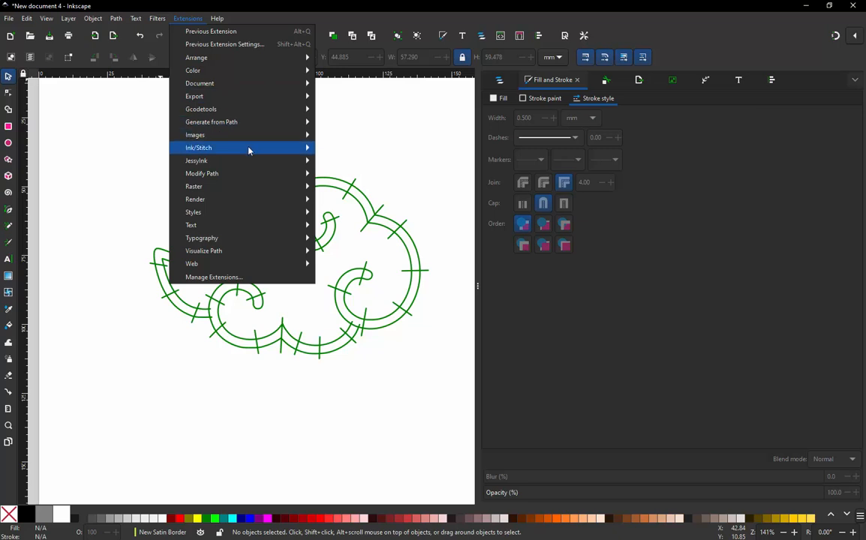
pyautogui.moveTo(247, 148)
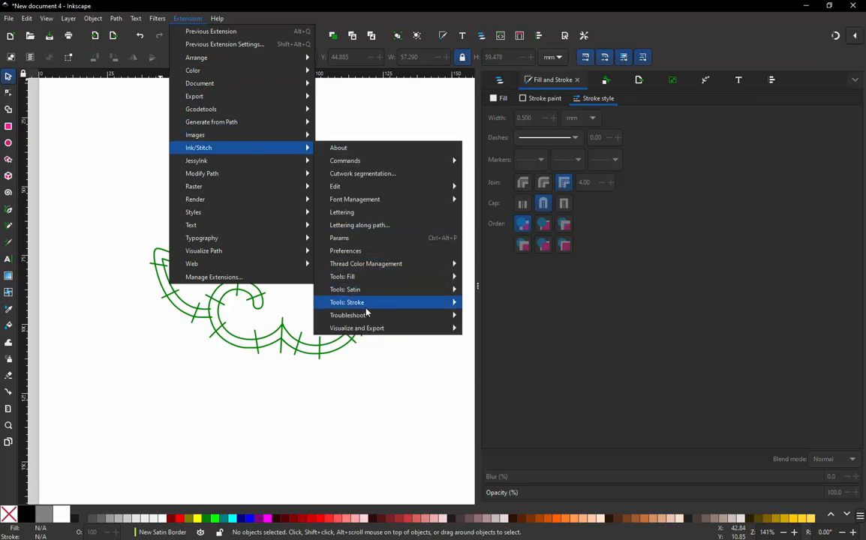
pyautogui.moveTo(371, 337)
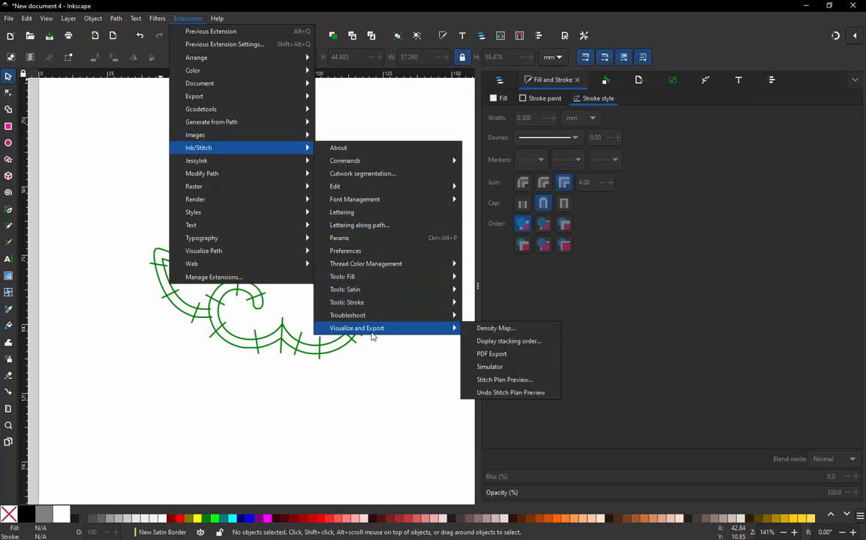
pyautogui.click(492, 366)
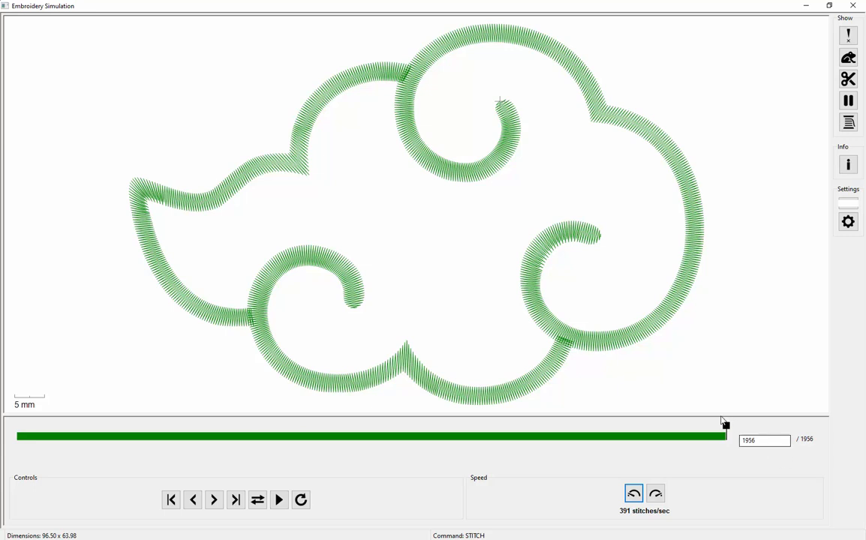
pyautogui.moveTo(725, 427); pyautogui.dragTo(81, 439)
pyautogui.click(860, 6)
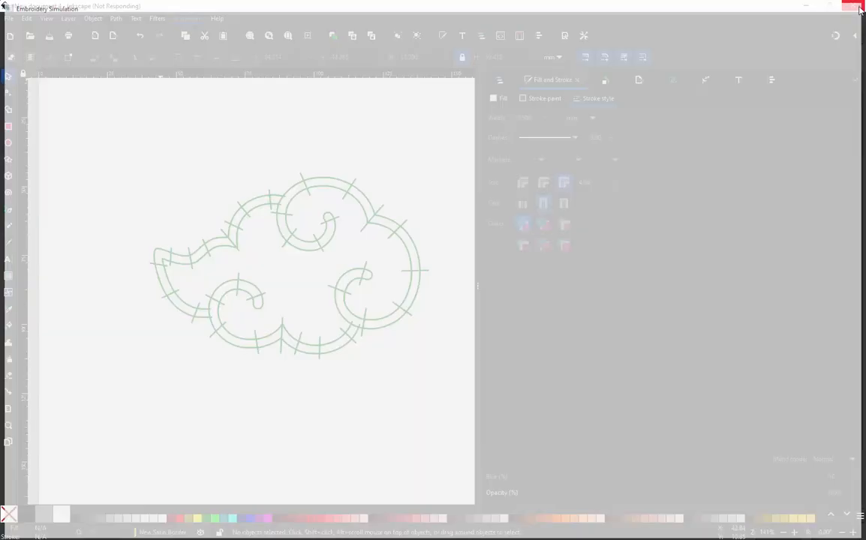
# Enable Swap rails for the left border's satin column in the Ink/Stitch Params and apply the change
pyautogui.click(264, 198)
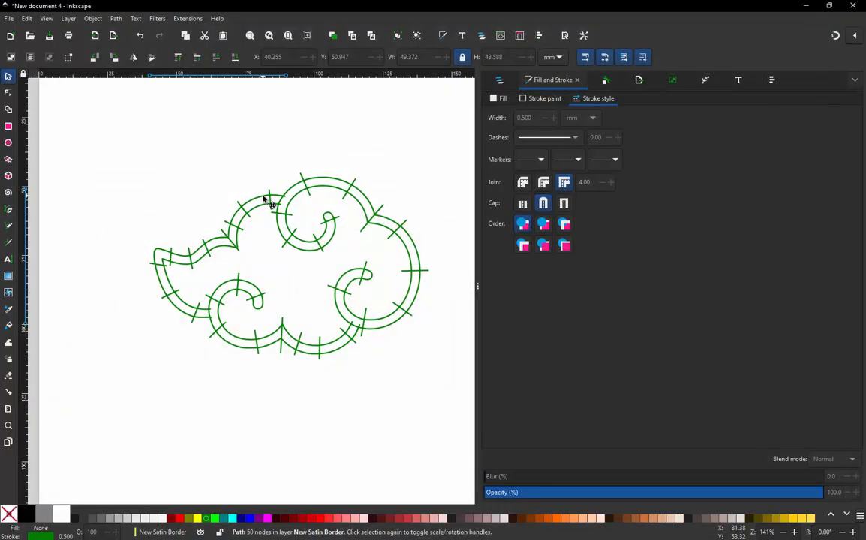
pyautogui.click(187, 23)
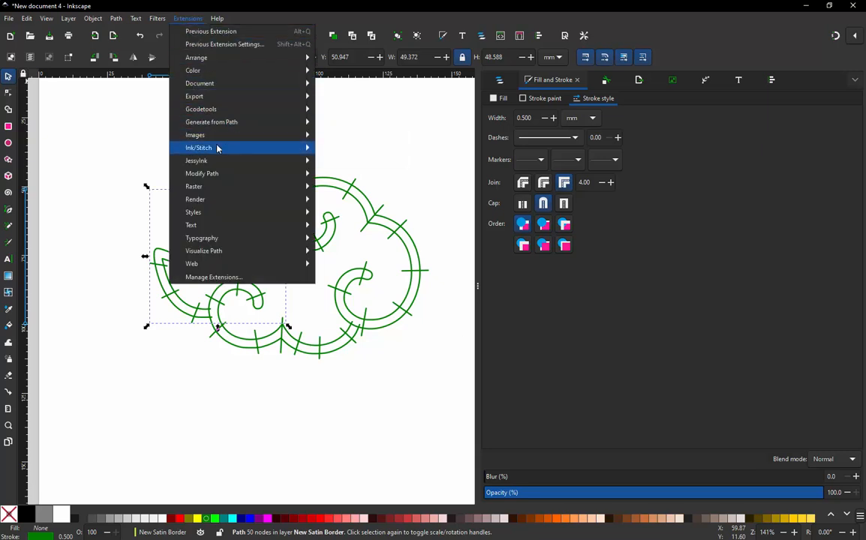
pyautogui.moveTo(218, 148)
pyautogui.click(333, 210)
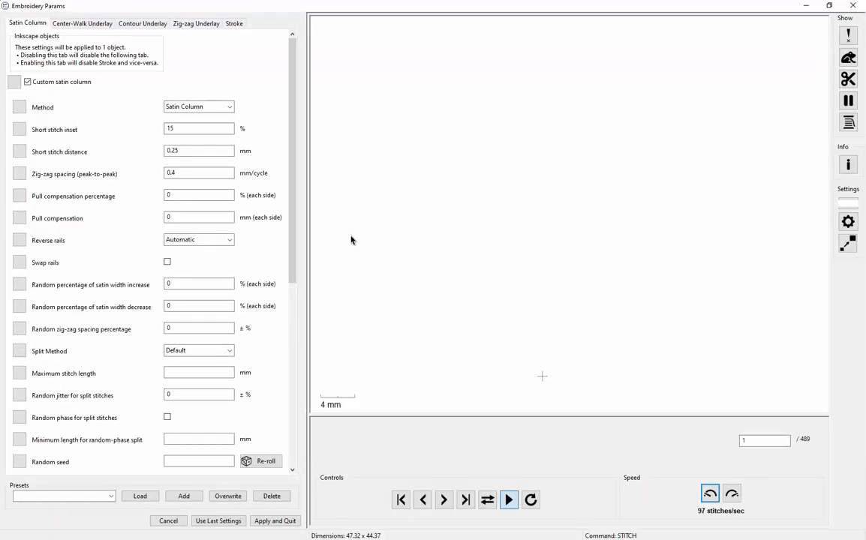
pyautogui.click(168, 262)
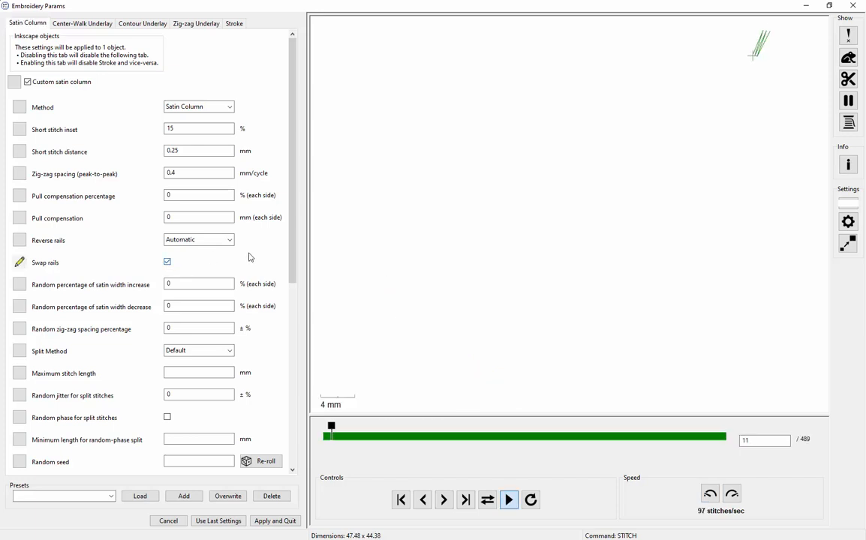
pyautogui.click(287, 528)
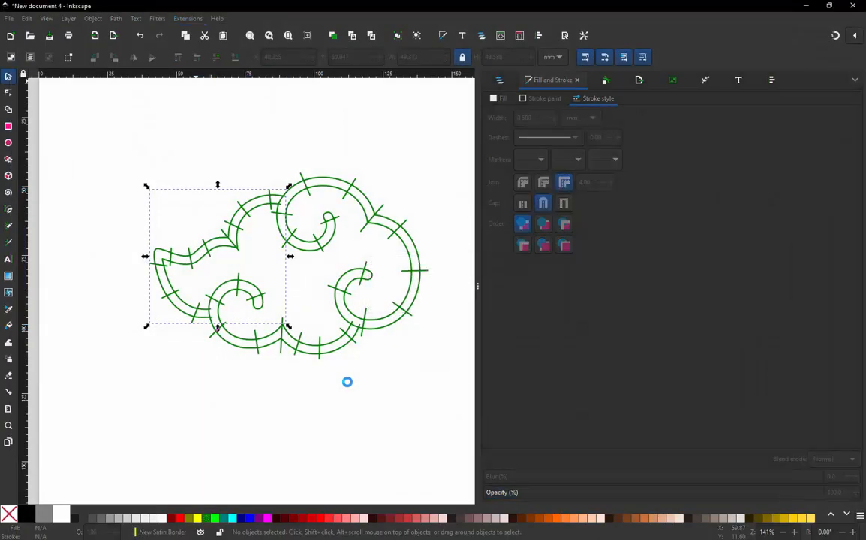
# Run the Ink/Stitch simulator on all three selected border paths, turn on the display of jump stitches, and close it
pyautogui.moveTo(116, 141); pyautogui.dragTo(442, 369)
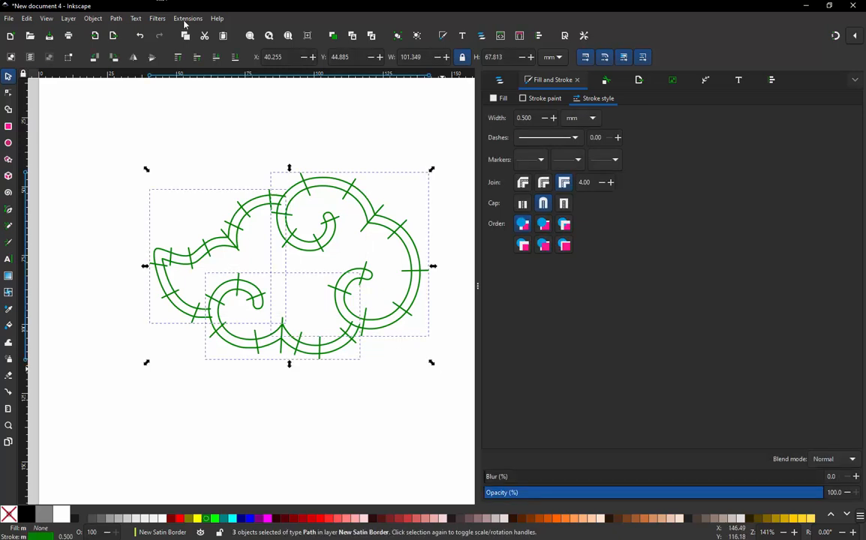
pyautogui.click(187, 18)
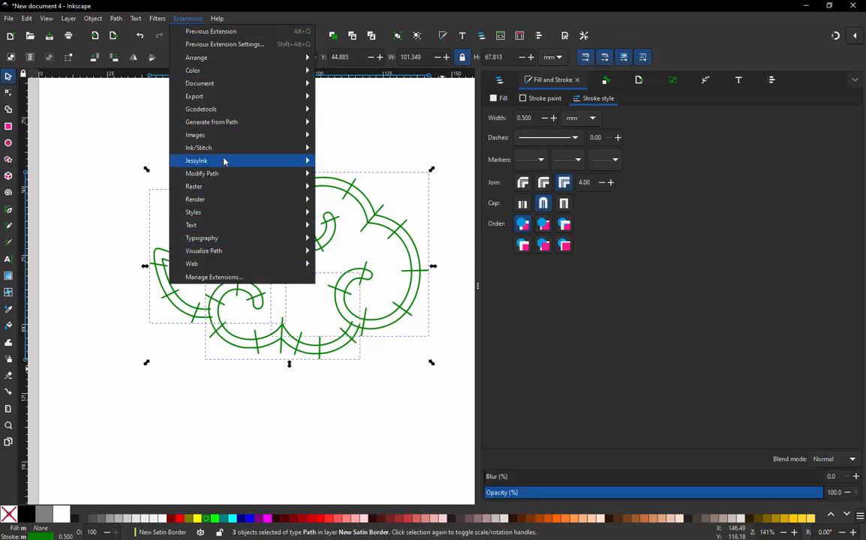
pyautogui.moveTo(225, 148)
pyautogui.moveTo(379, 328)
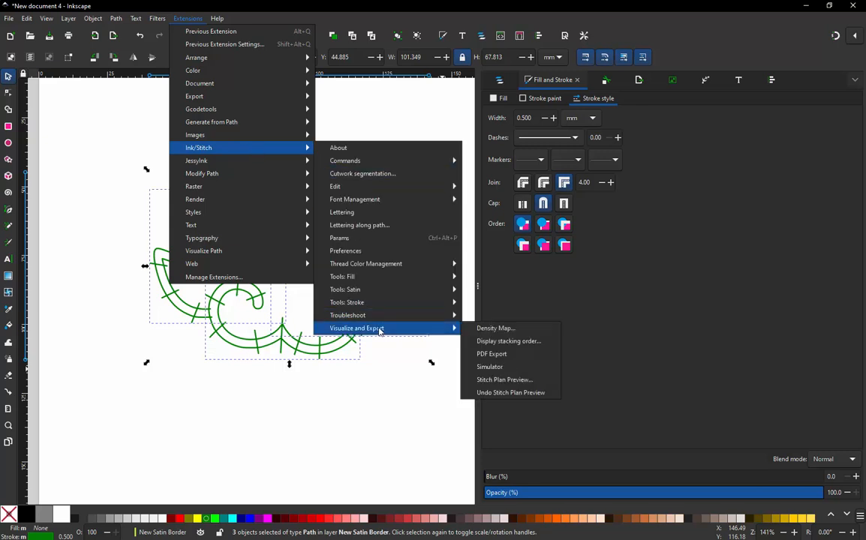
pyautogui.click(490, 371)
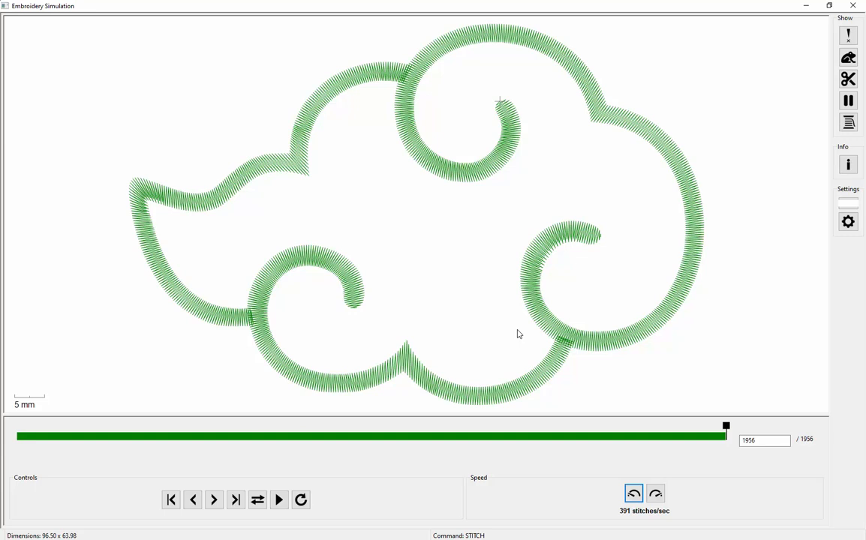
pyautogui.click(848, 58)
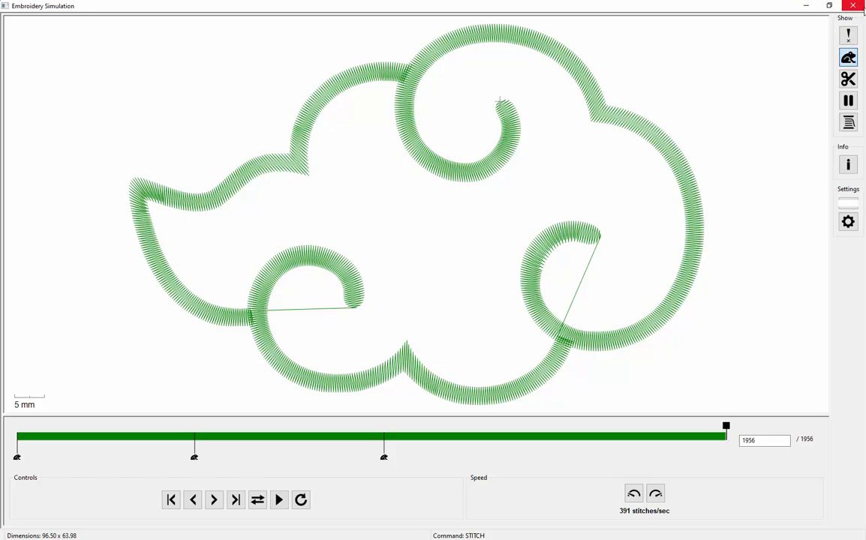
pyautogui.click(863, 8)
pyautogui.click(343, 157)
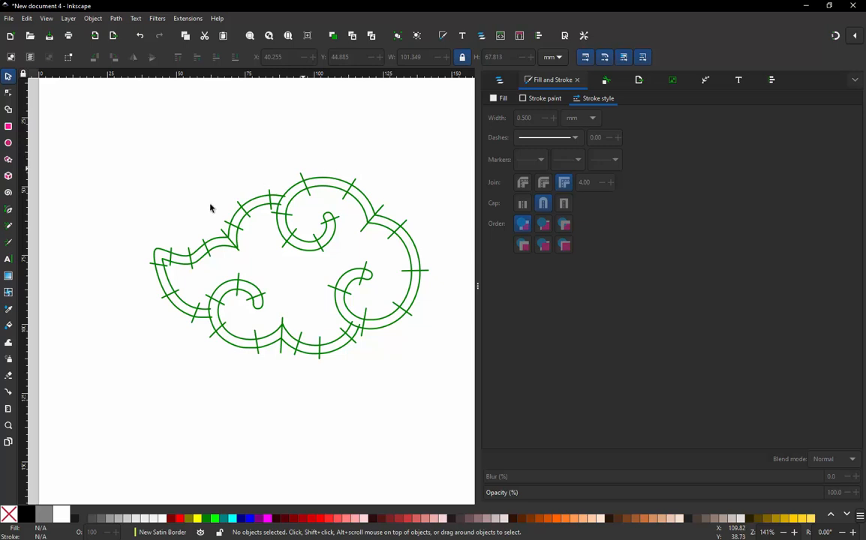
# Preview Auto-Route Satin Columns on the three border paths with the satin order preserved, and close it without applying
pyautogui.scroll(-1, 253, 234)
pyautogui.scroll(1, 280, 231)
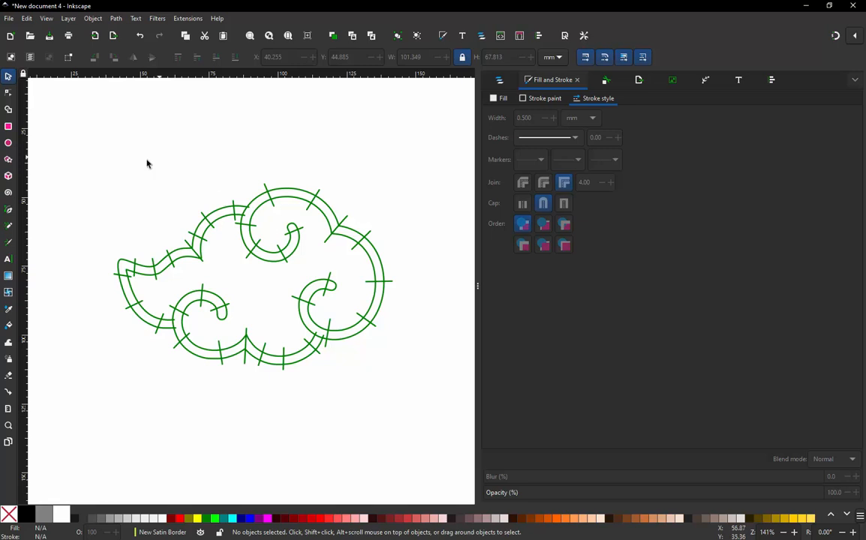
pyautogui.moveTo(84, 173); pyautogui.dragTo(409, 393)
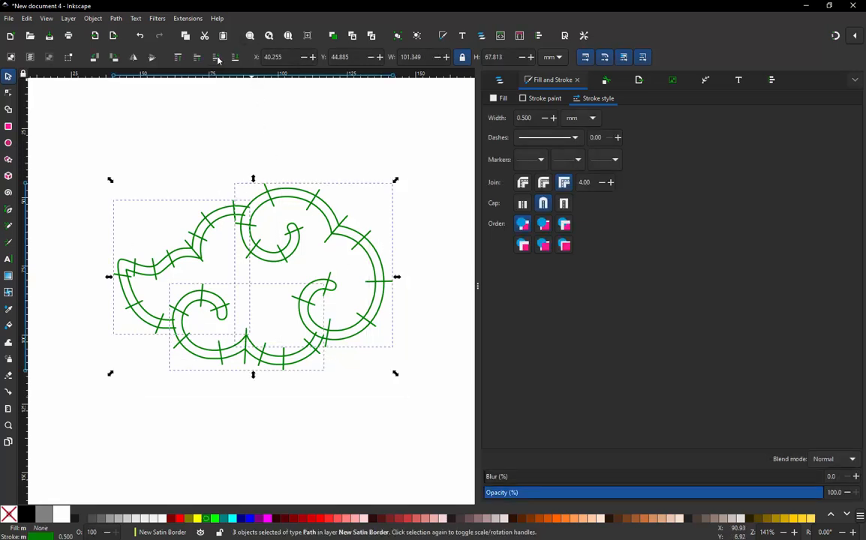
pyautogui.click(188, 19)
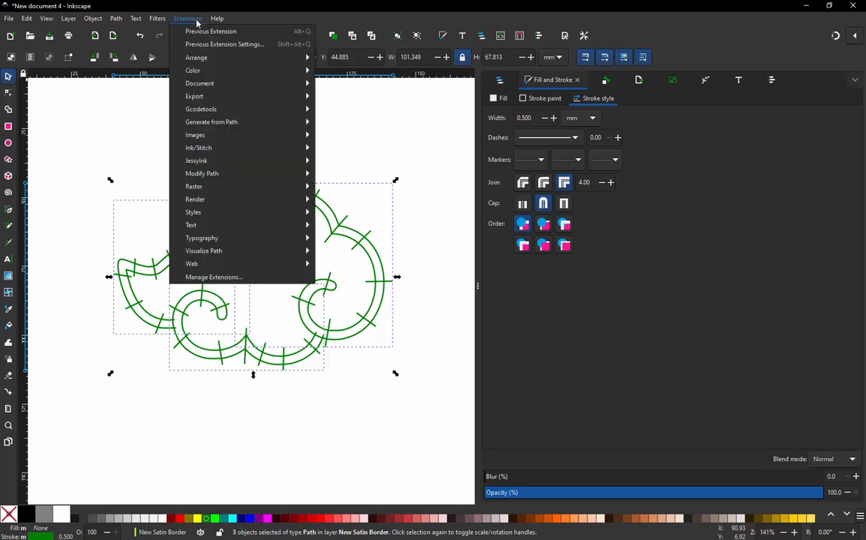
pyautogui.moveTo(232, 147)
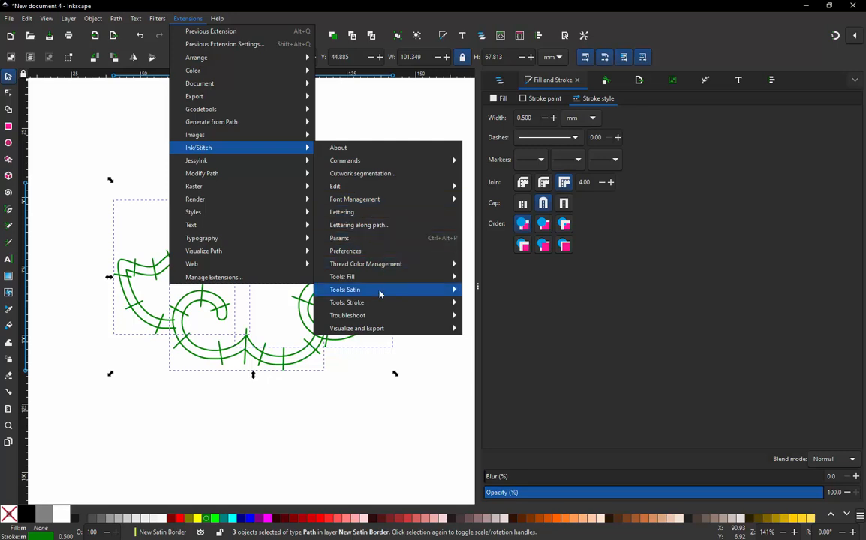
pyautogui.moveTo(380, 293)
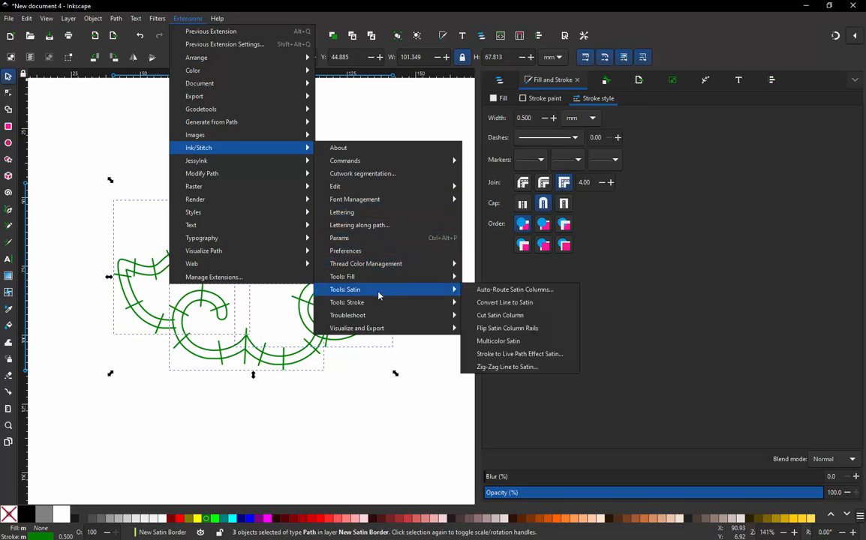
pyautogui.click(517, 295)
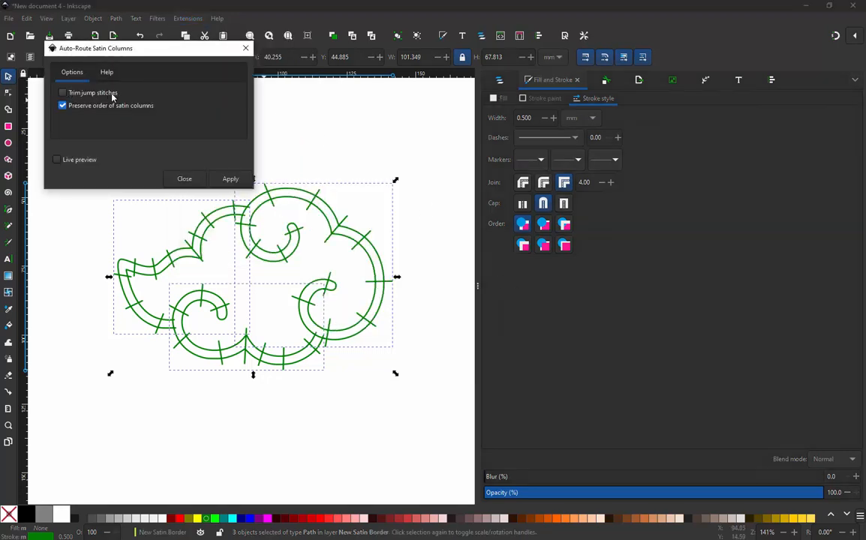
pyautogui.click(69, 161)
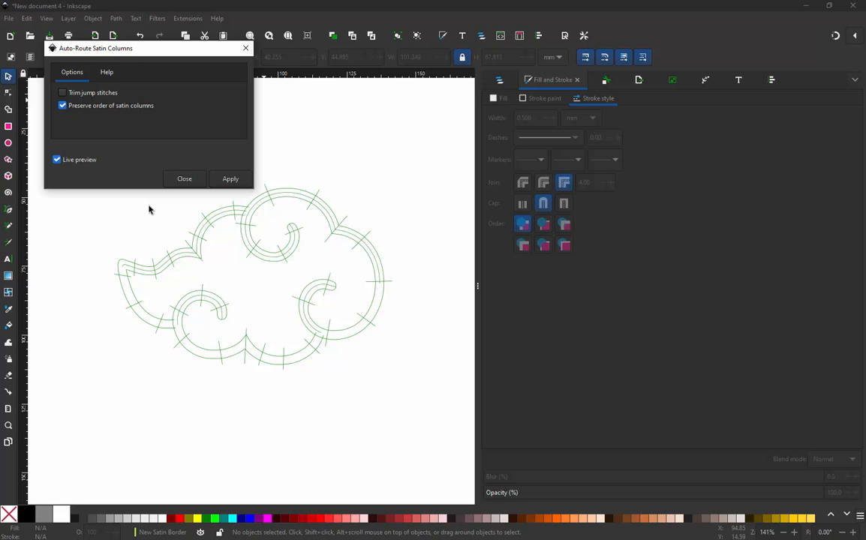
pyautogui.click(246, 51)
pyautogui.click(191, 187)
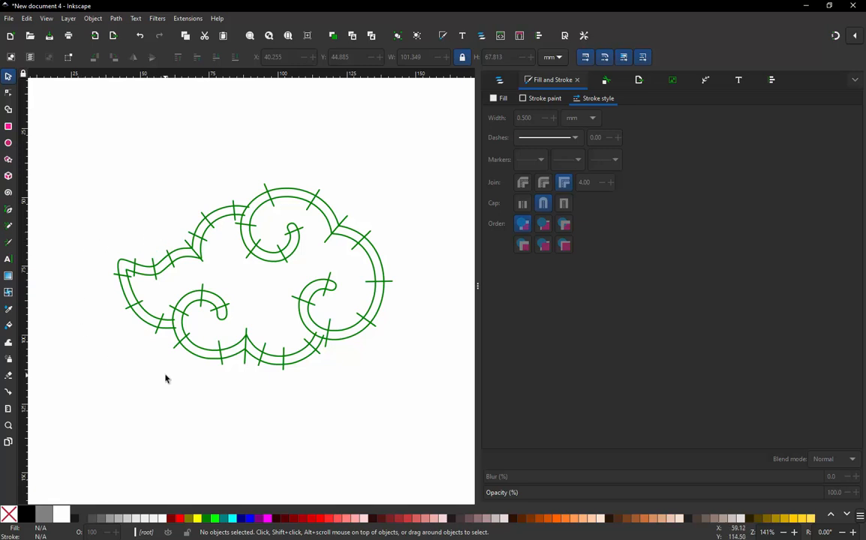
# Expand the New Satin Border layer to list its paths and make it the current layer
pyautogui.scroll(5, 162, 371)
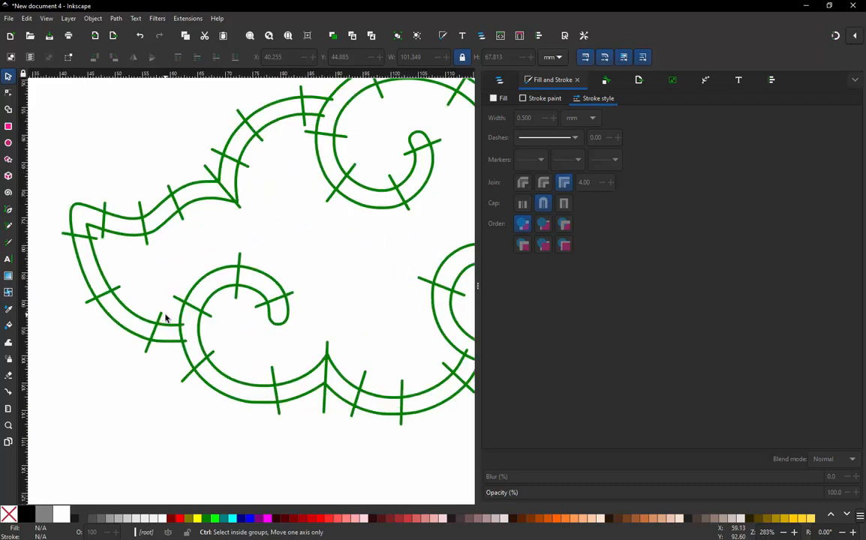
pyautogui.scroll(-5, 161, 330)
pyautogui.scroll(1, 199, 312)
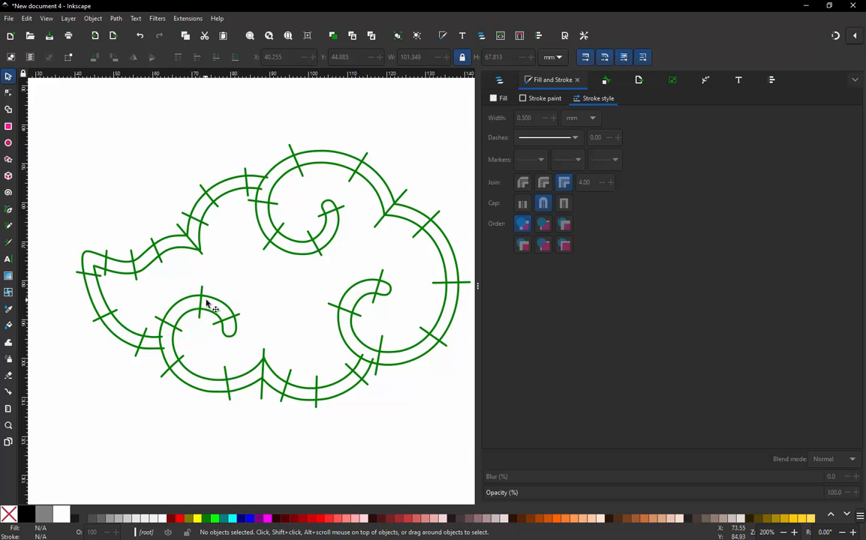
pyautogui.click(499, 80)
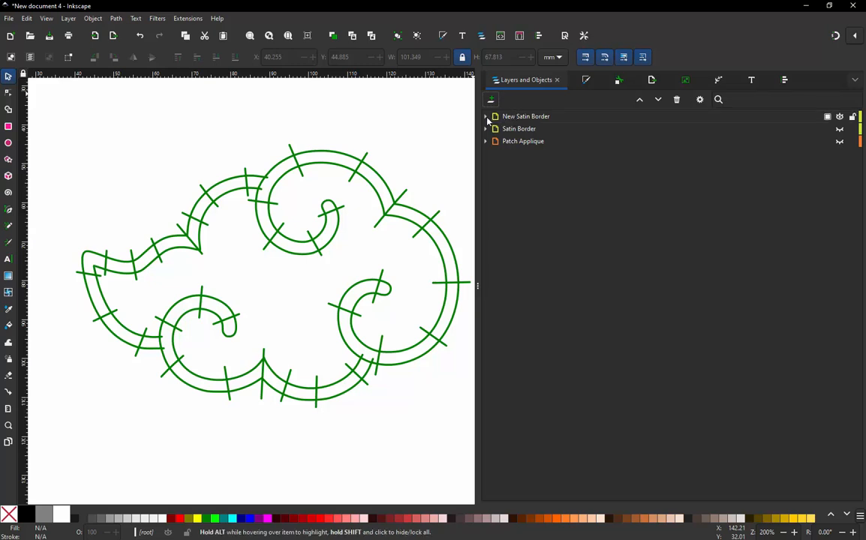
pyautogui.click(485, 117)
pyautogui.click(518, 118)
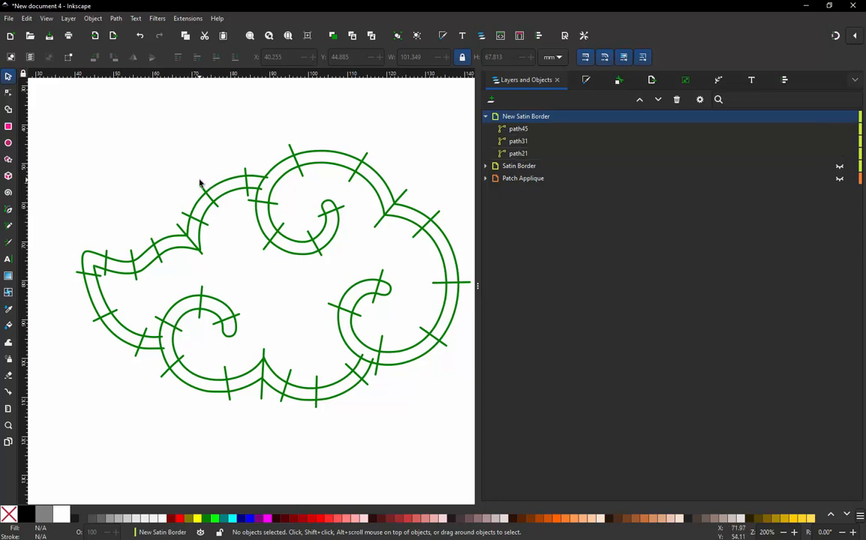
# Draw an open Pen path between the left scroll's rails, from the left border's end around to the scroll's tip
pyautogui.scroll(3, 259, 331)
pyautogui.scroll(-3, 255, 348)
pyautogui.scroll(4, 93, 418)
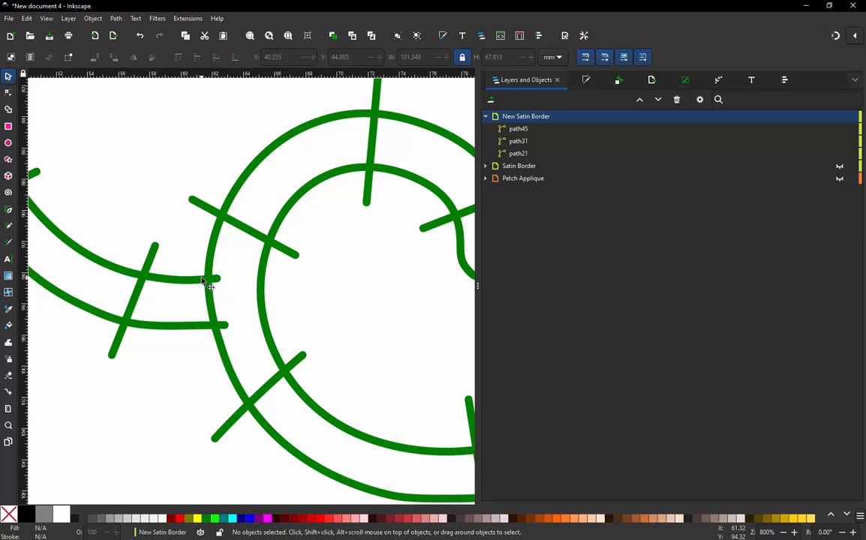
pyautogui.press('b')
pyautogui.moveTo(234, 306); pyautogui.dragTo(235, 265)
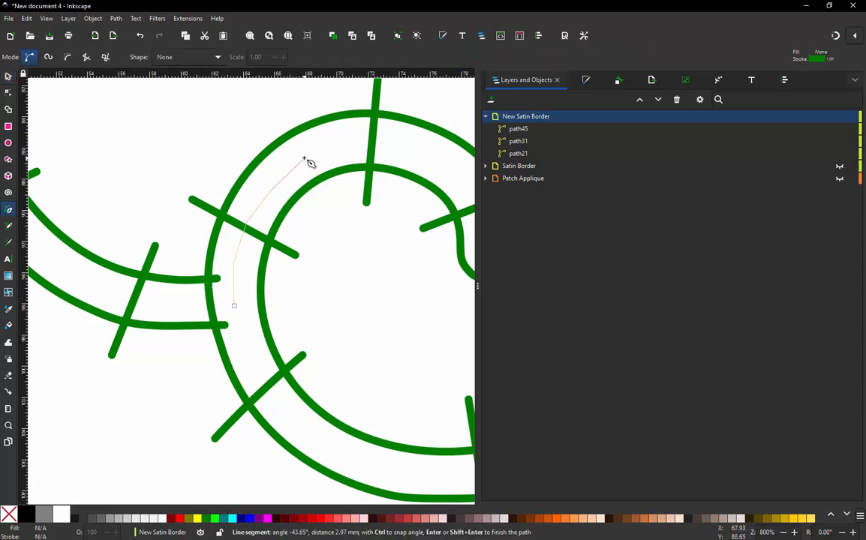
pyautogui.scroll(-2, 300, 160)
pyautogui.scroll(1, 335, 154)
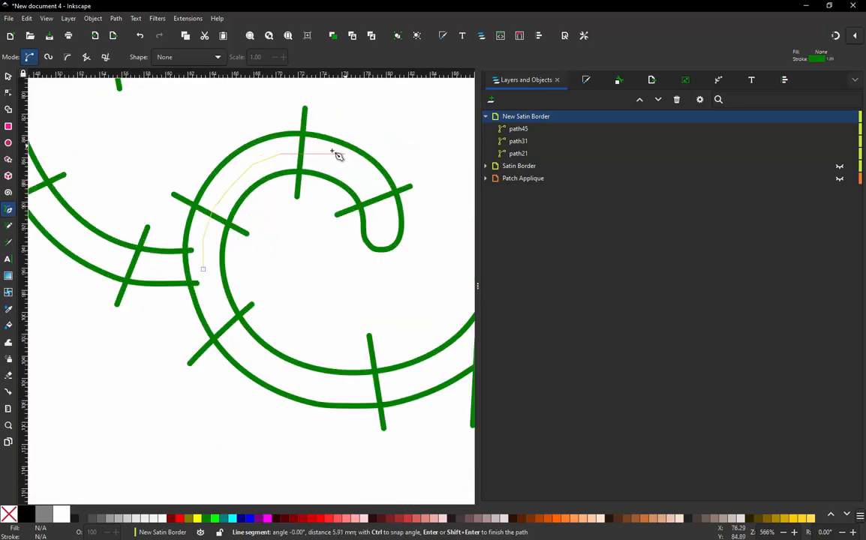
pyautogui.click(365, 171)
pyautogui.click(371, 191)
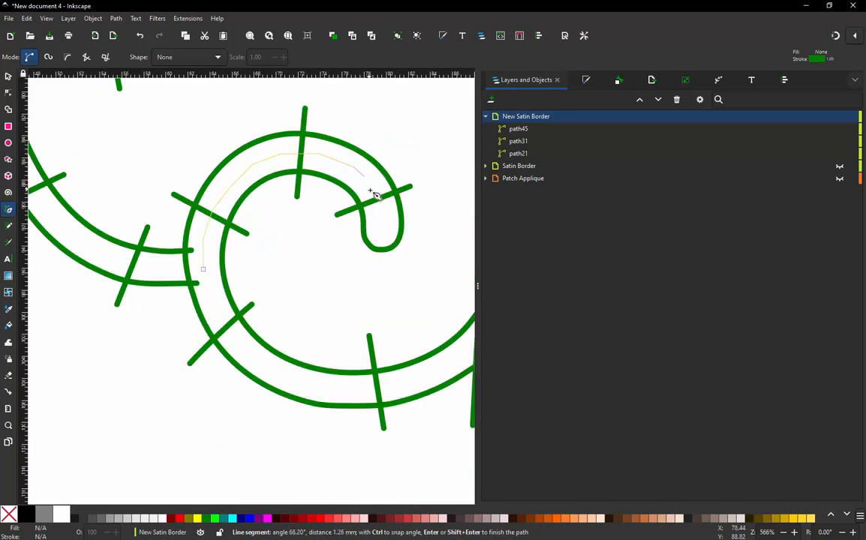
pyautogui.click(382, 231)
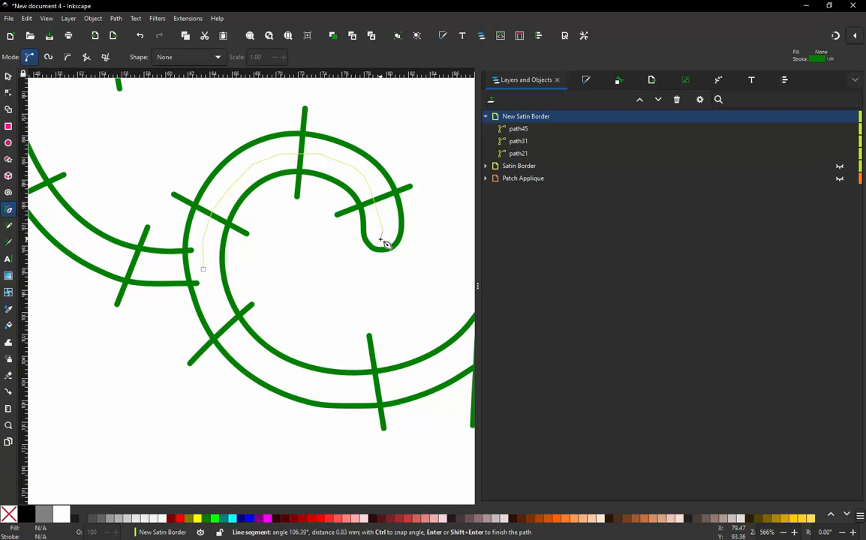
pyautogui.doubleClick(383, 246)
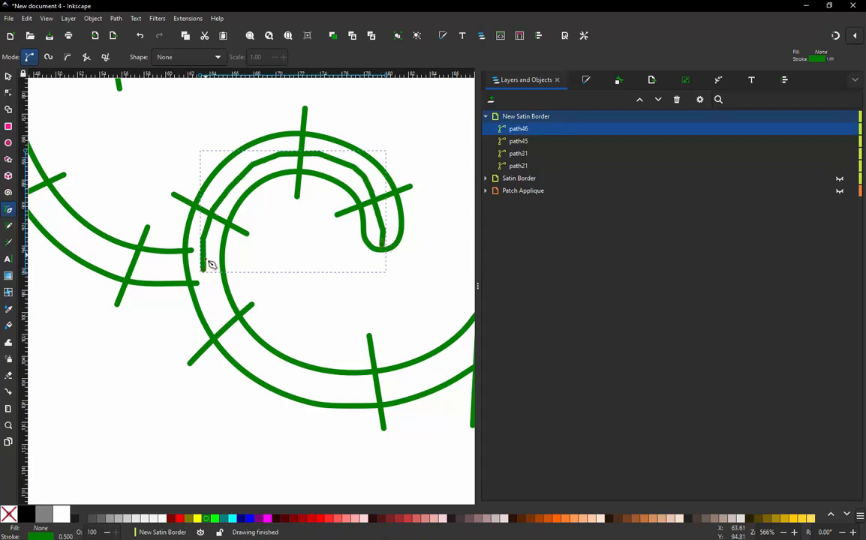
# Give the left scroll's centre path a dashed stroke with the 1 1 pattern
pyautogui.click(586, 80)
pyautogui.click(577, 137)
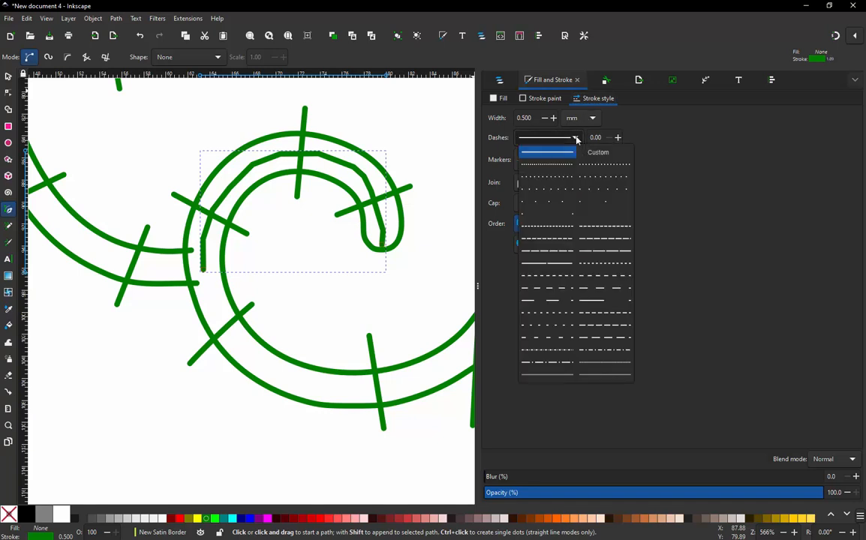
pyautogui.click(557, 164)
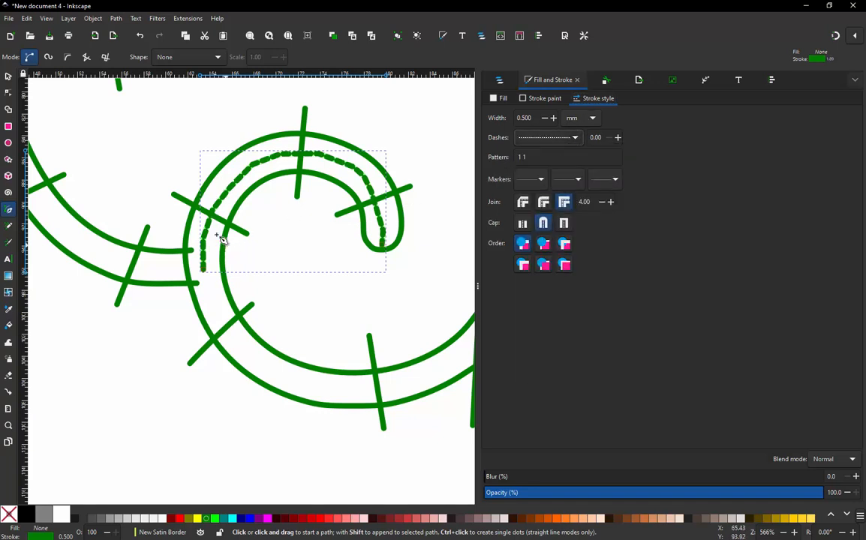
# Draw a dashed Pen path between the right scroll's rails, from the bottom border's end around to the scroll's tip
pyautogui.scroll(-3, 113, 329)
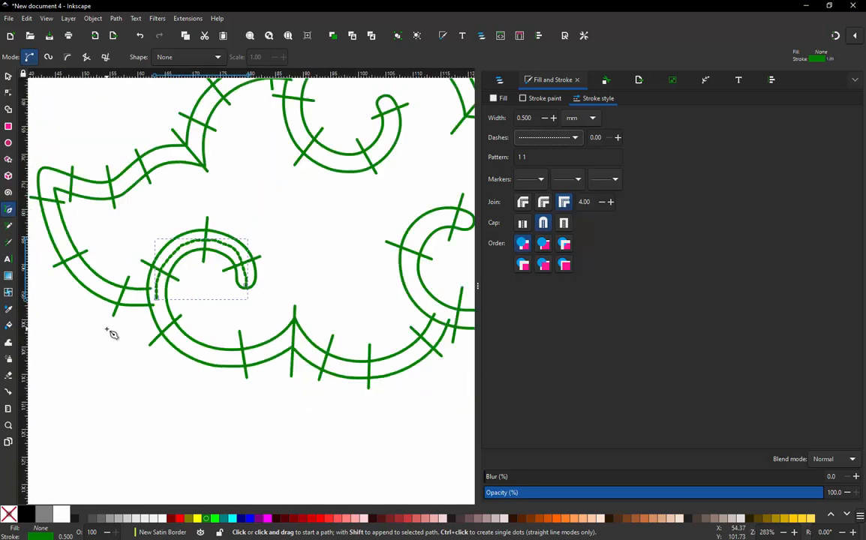
pyautogui.scroll(2, 337, 270)
pyautogui.scroll(1, 339, 363)
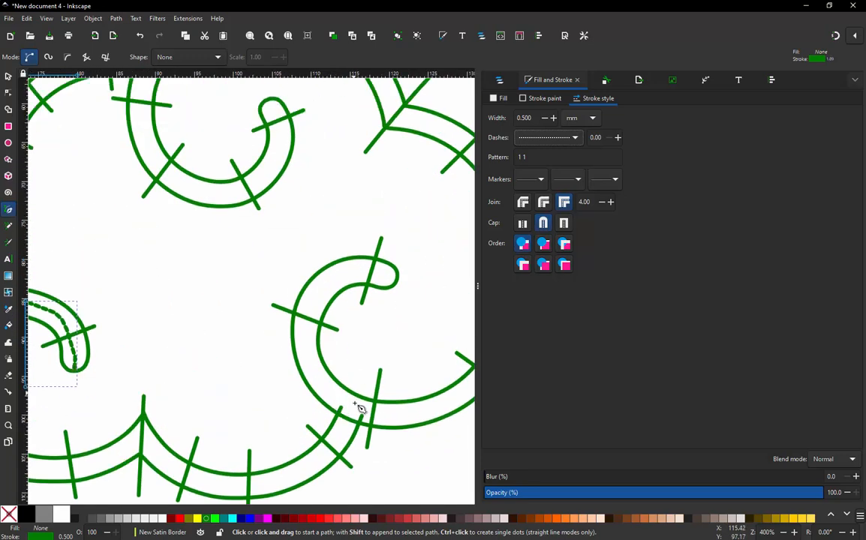
pyautogui.scroll(1, 352, 408)
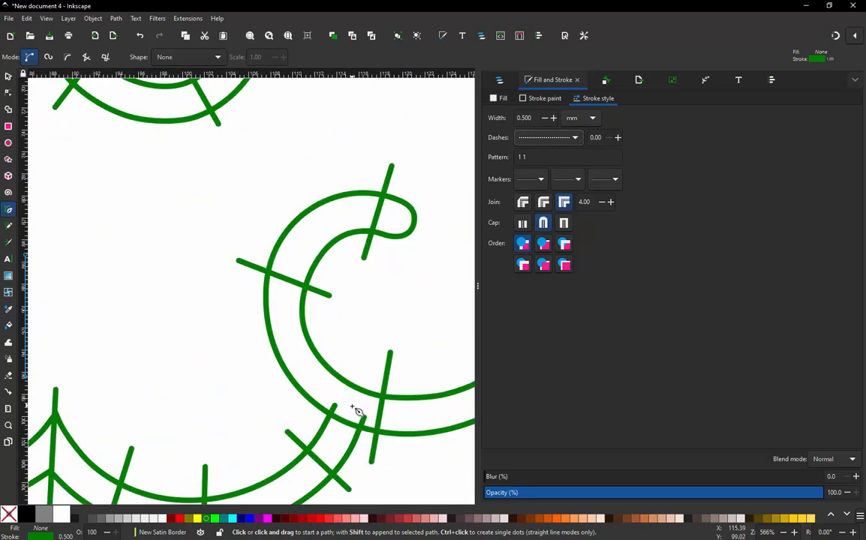
pyautogui.click(352, 406)
pyautogui.click(297, 356)
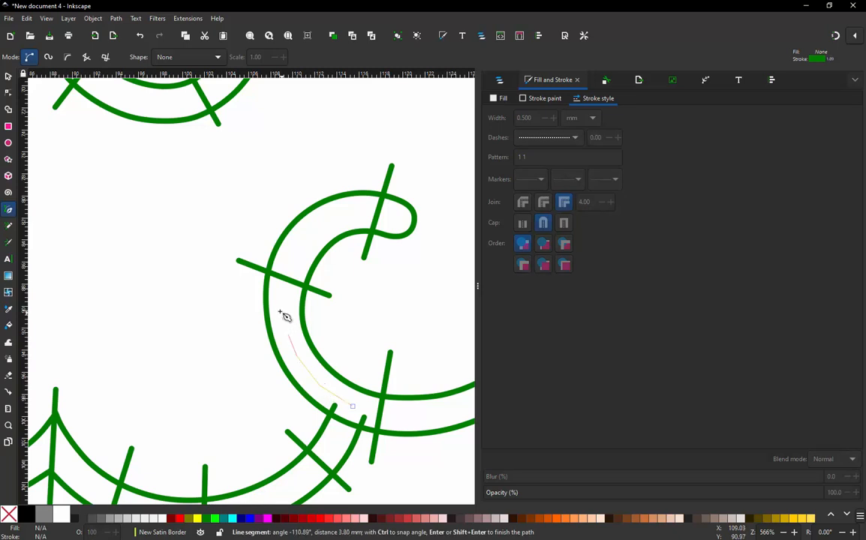
pyautogui.click(281, 311)
pyautogui.click(299, 239)
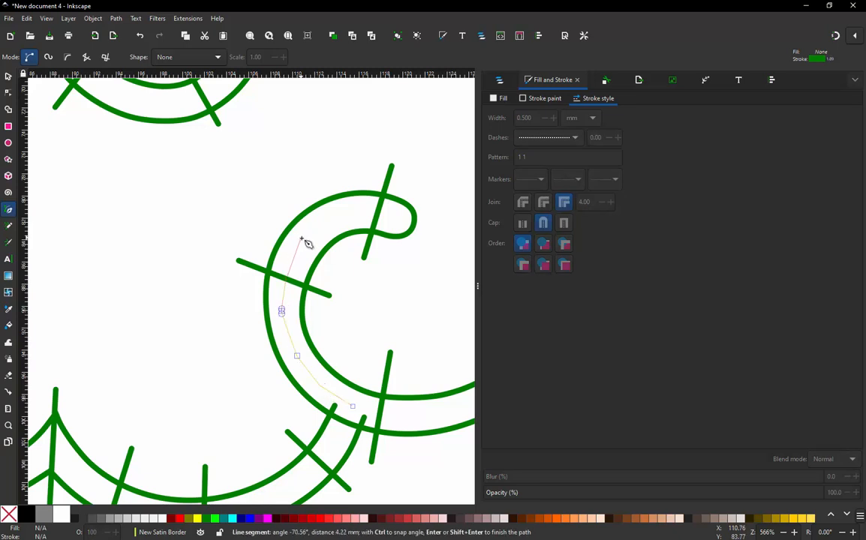
pyautogui.click(326, 222)
pyautogui.click(381, 215)
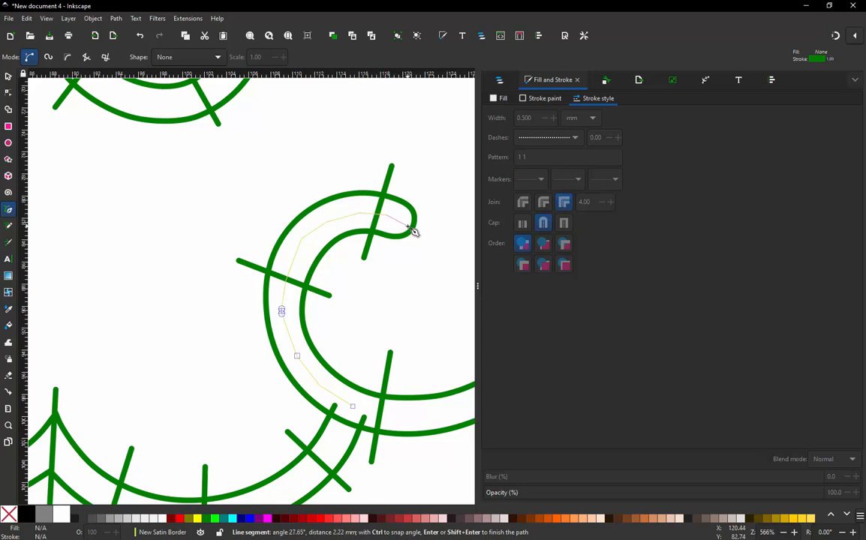
pyautogui.doubleClick(412, 230)
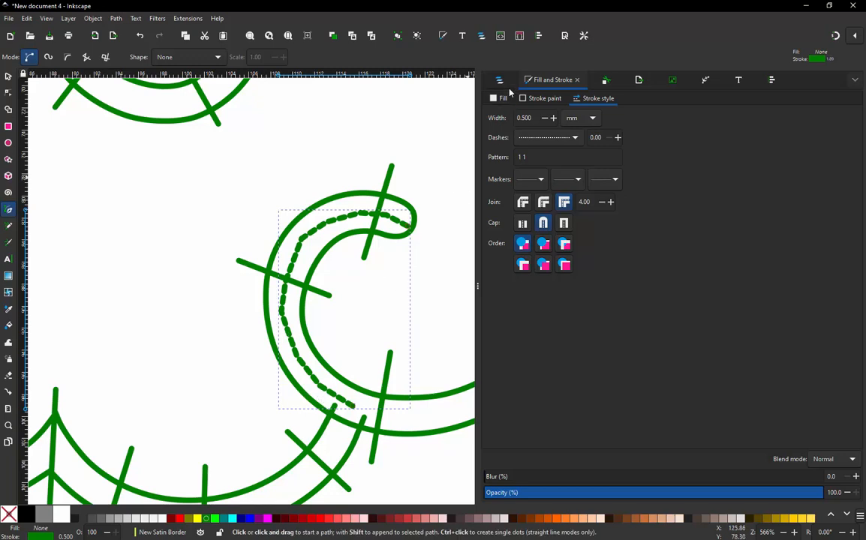
# Reorder the left scroll's dashed path so it sits directly above the left border satin in the stacking order
pyautogui.hotkey('ctrl', 'shift', 'l')
pyautogui.scroll(-5, 284, 241)
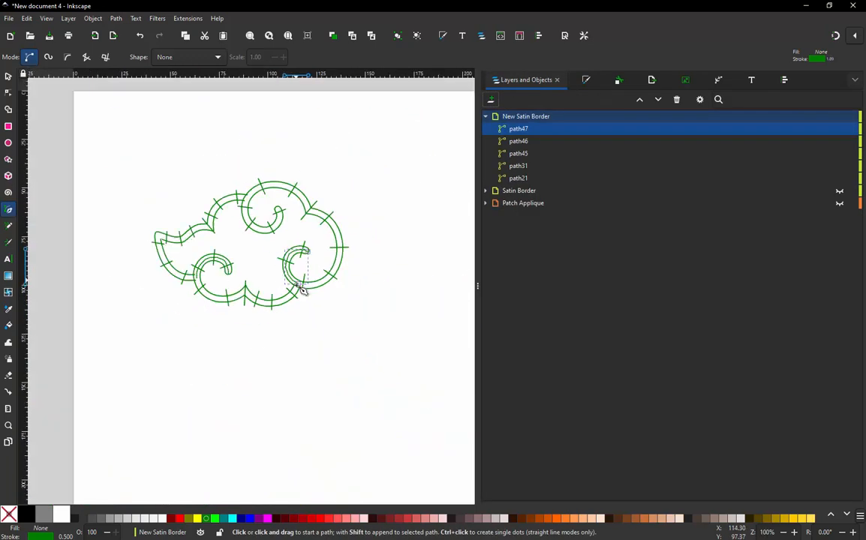
pyautogui.scroll(3, 252, 242)
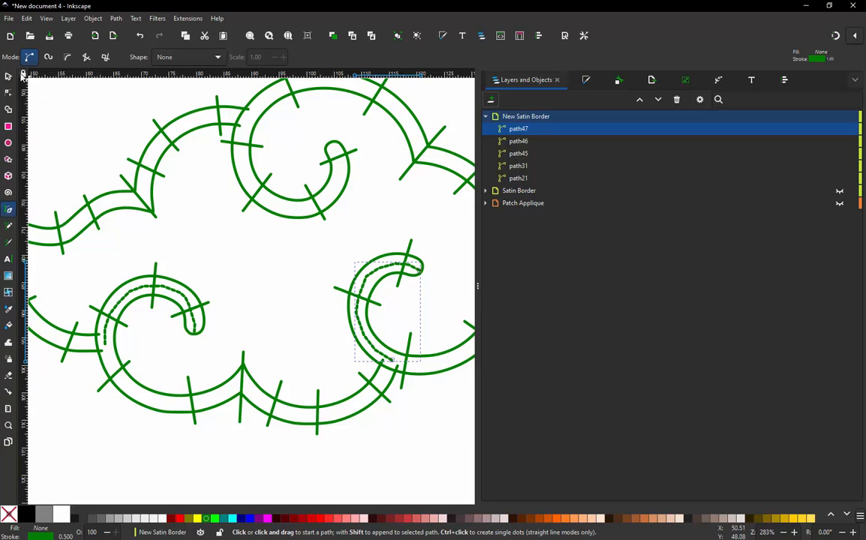
pyautogui.press('s')
pyautogui.press('Escape')
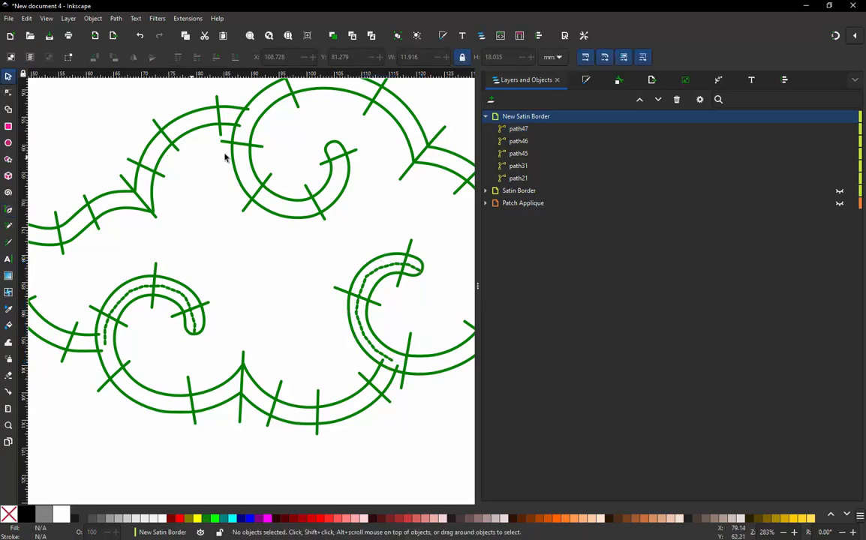
pyautogui.click(512, 179)
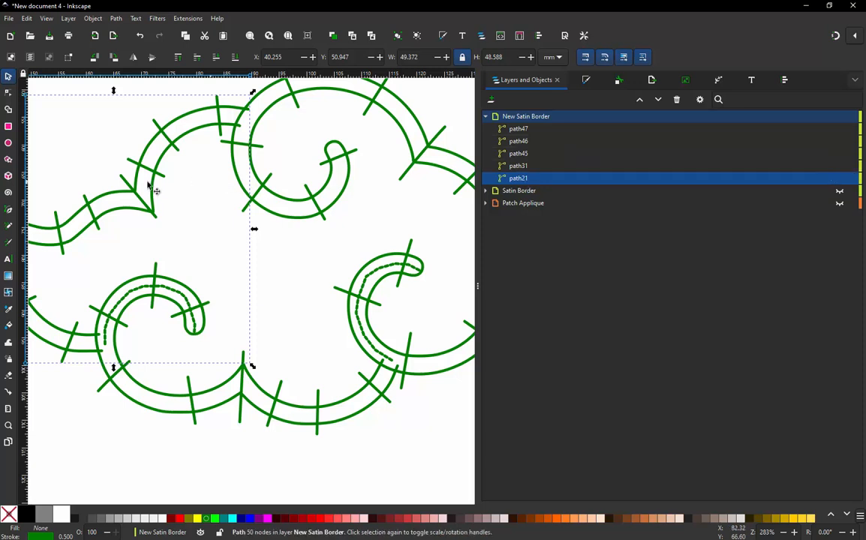
pyautogui.click(523, 142)
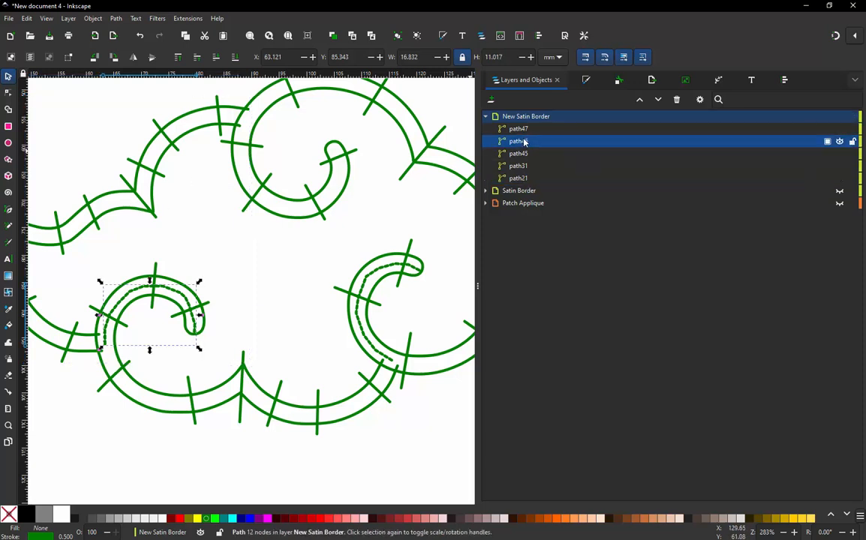
pyautogui.moveTo(522, 142); pyautogui.dragTo(529, 173)
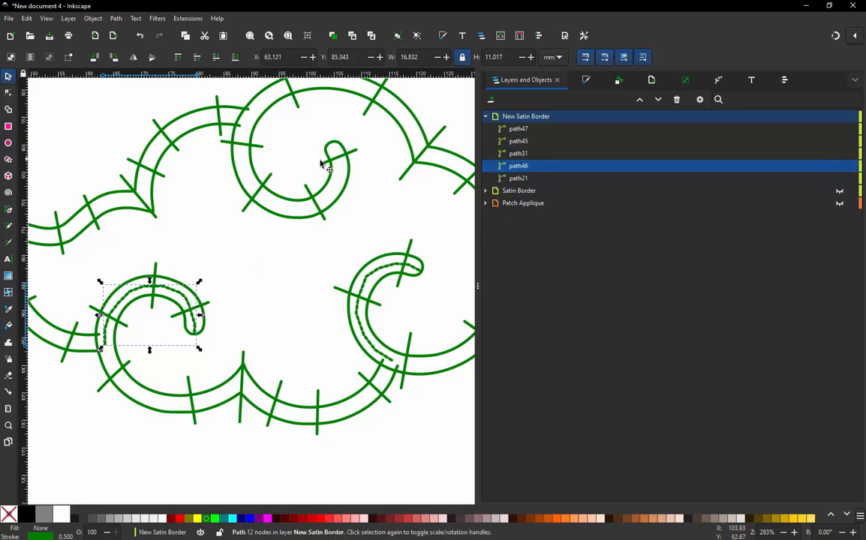
# Move the right scroll's dashed path between the bottom border satin and the right border satin in the stacking order
pyautogui.click(364, 391)
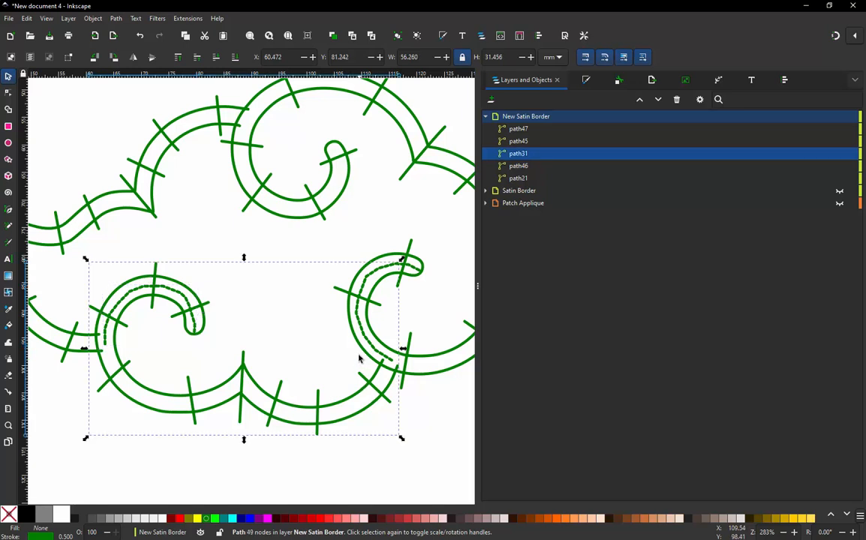
pyautogui.click(336, 306)
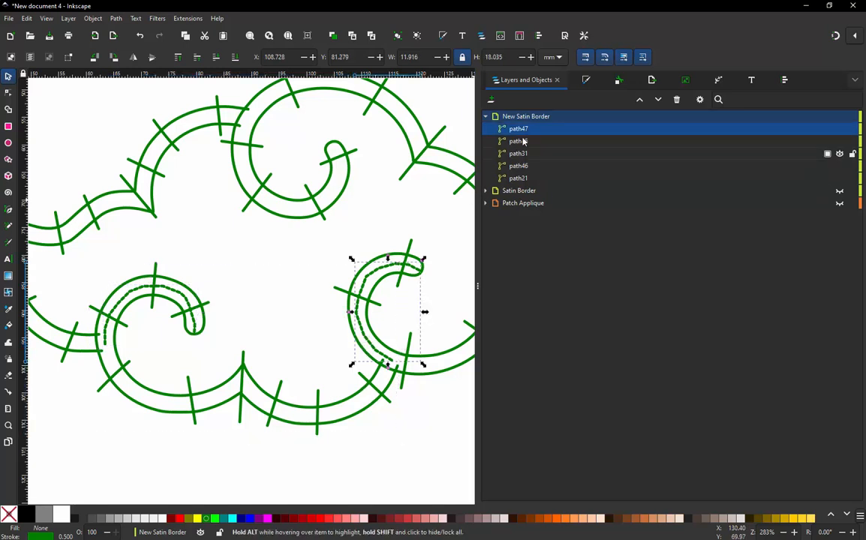
pyautogui.moveTo(530, 129); pyautogui.dragTo(534, 154)
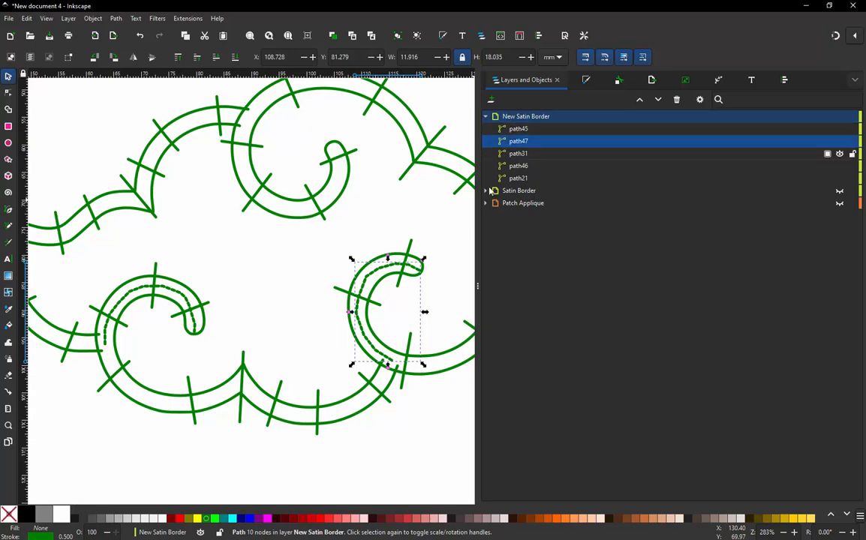
pyautogui.scroll(-1, 412, 333)
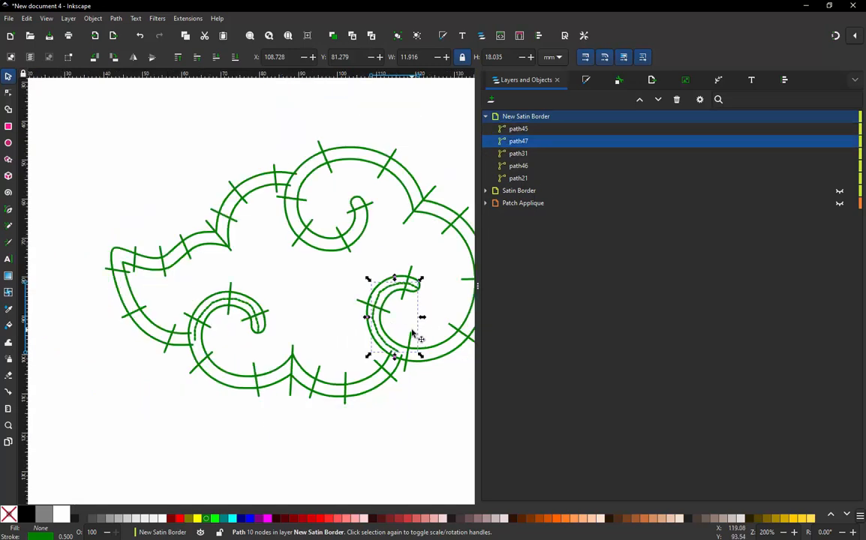
pyautogui.click(166, 164)
pyautogui.scroll(-1, 307, 325)
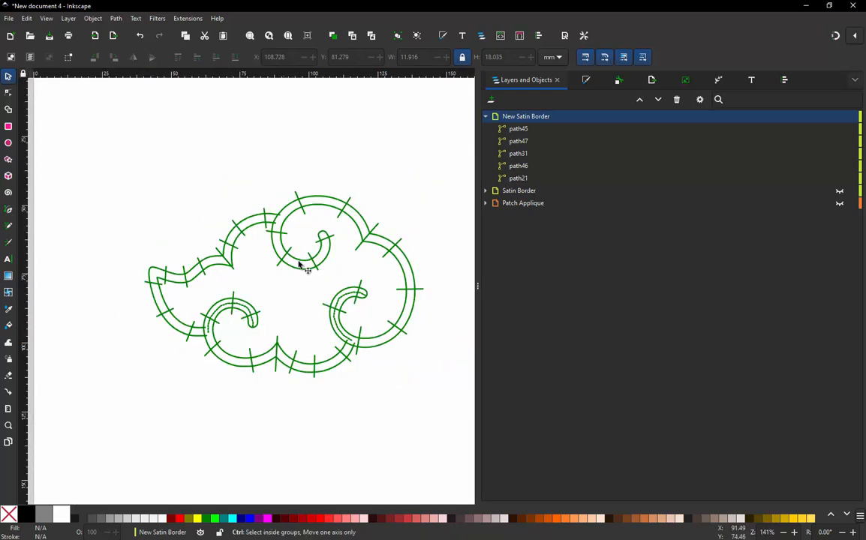
# Rename the left border satin path as Satin Border 01
pyautogui.scroll(1, 338, 238)
pyautogui.click(522, 178)
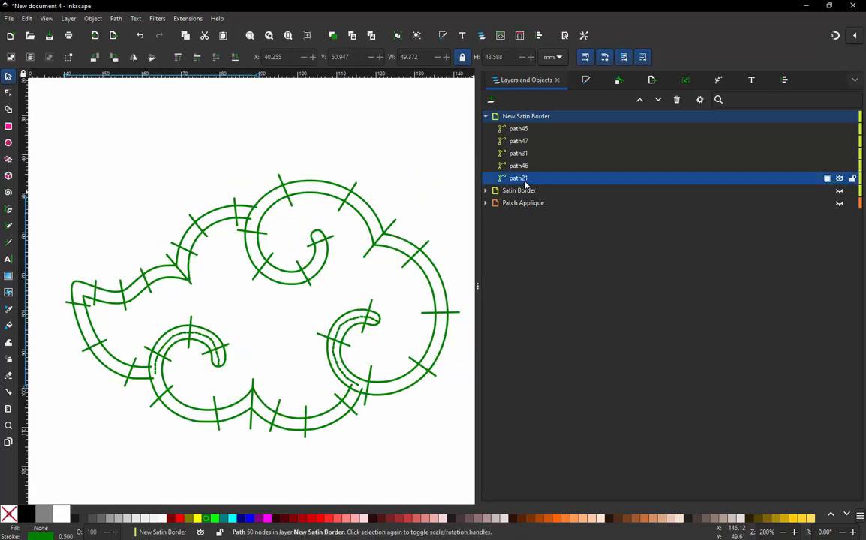
pyautogui.click(527, 178)
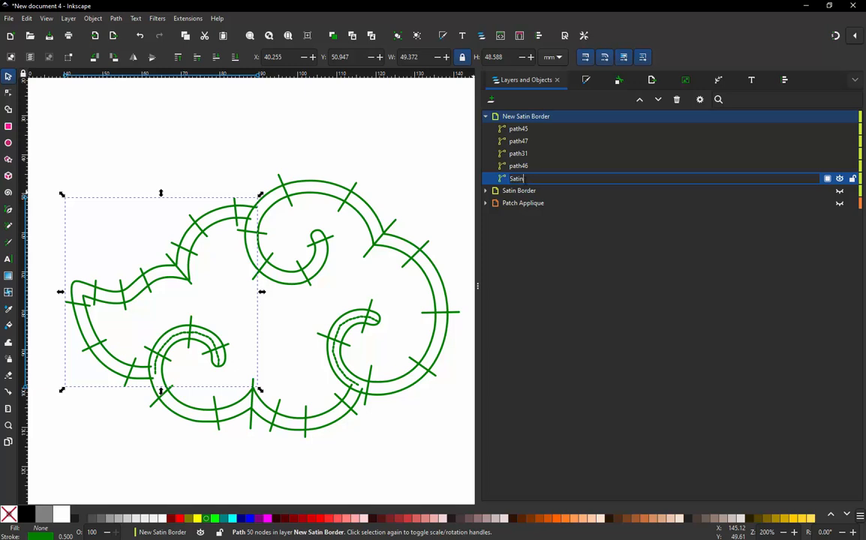
pyautogui.write('Satin Border 01')
pyautogui.press('Return')
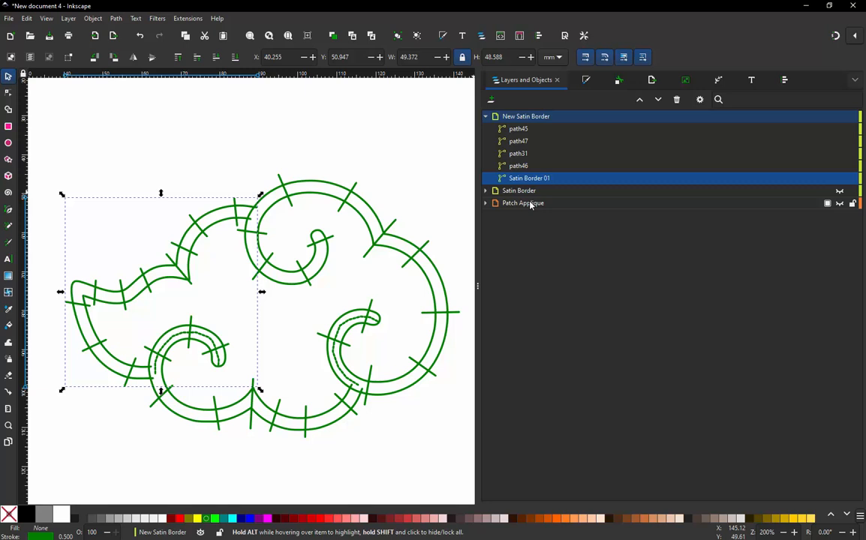
# Rename the bottom border satin path as Satin Border 02
pyautogui.click(524, 157)
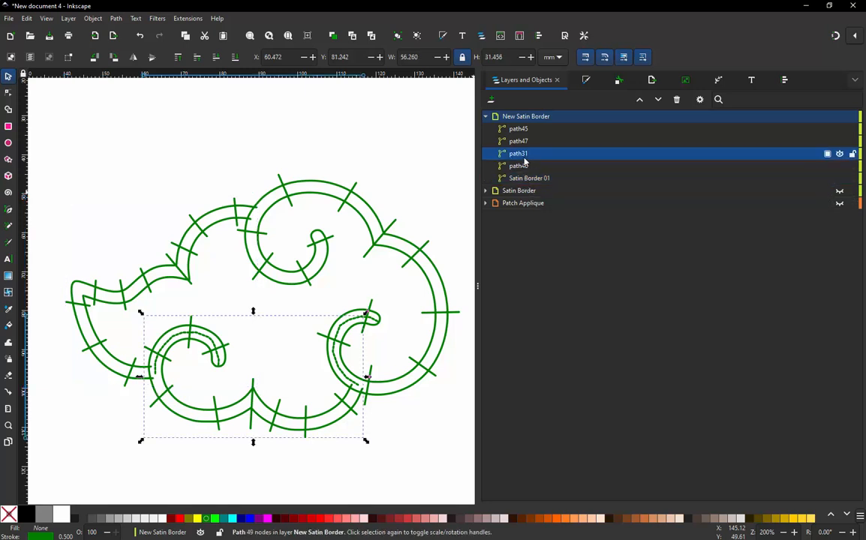
pyautogui.doubleClick(524, 154)
pyautogui.write('Satin Border 01')
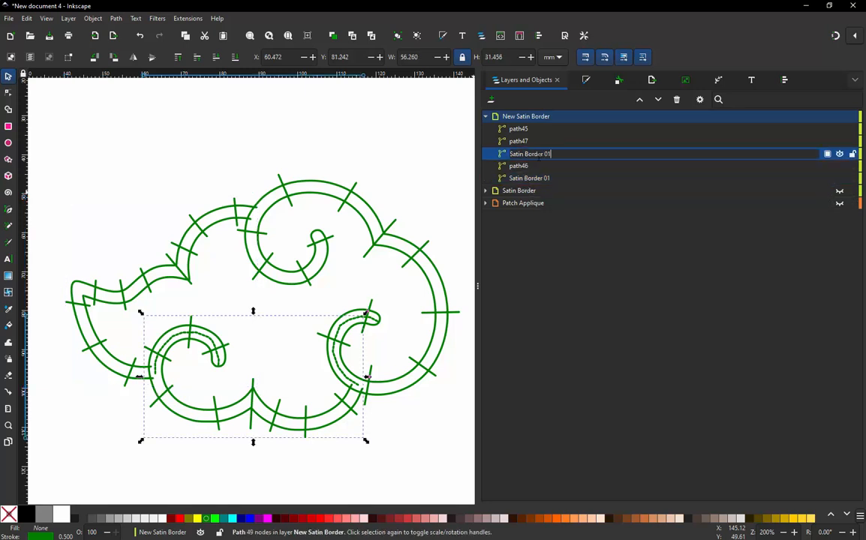
pyautogui.press('BackSpace')
pyautogui.press('Return')
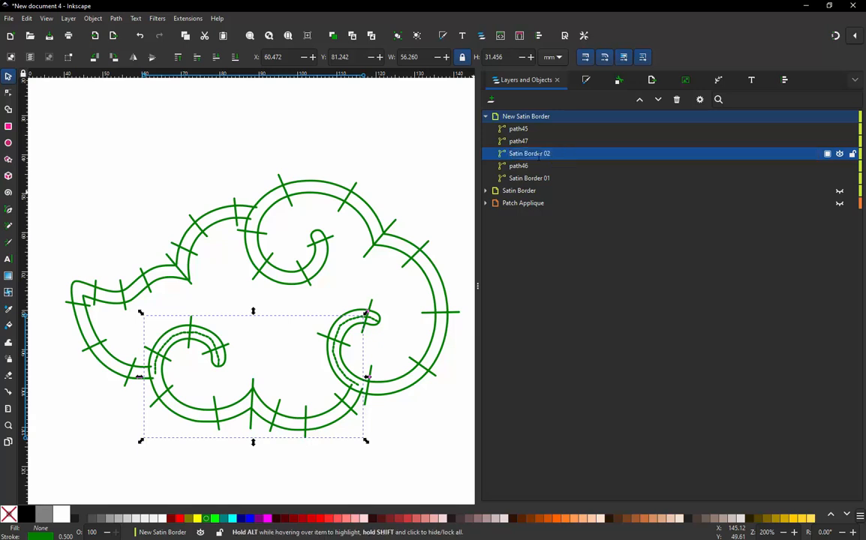
# Rename the right border satin path as Satin Border 03
pyautogui.click(523, 129)
pyautogui.click(525, 130)
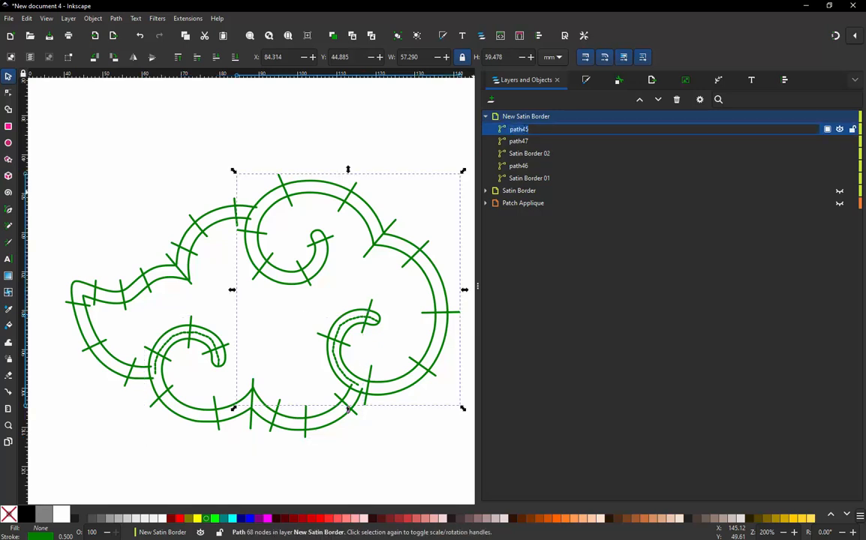
pyautogui.write('Satin Border 01')
pyautogui.press('BackSpace')
pyautogui.write('3')
# Rename the left scroll's dashed path as Connector 01 and the right scroll's dashed path as Connector 02
pyautogui.click(517, 166)
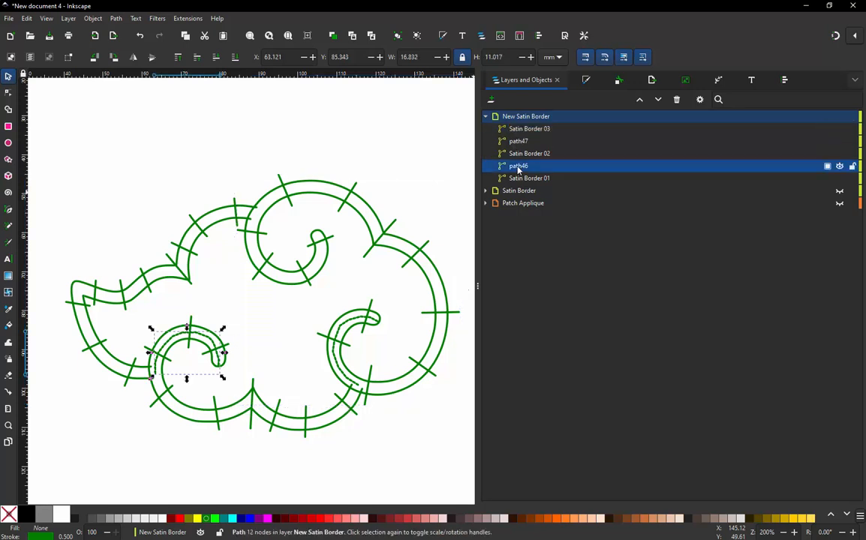
pyautogui.click(518, 167)
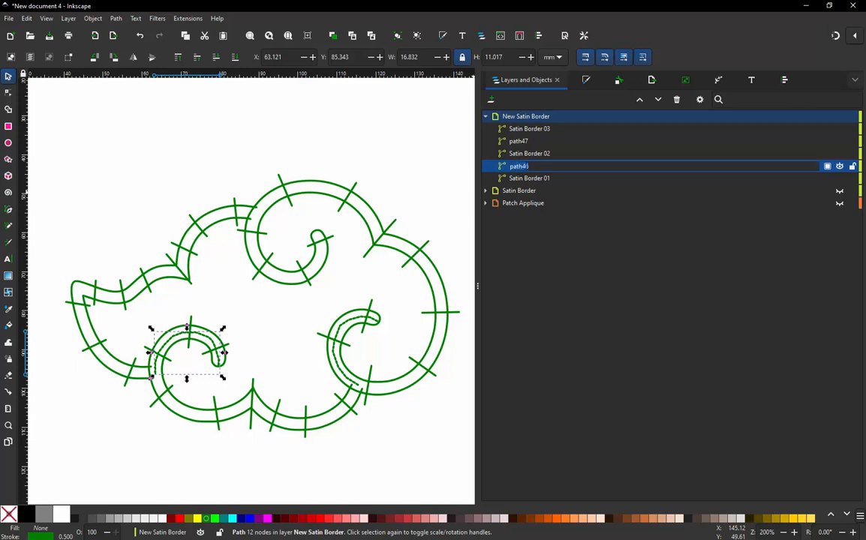
pyautogui.write('Connector 01')
pyautogui.click(523, 142)
pyautogui.click(523, 142)
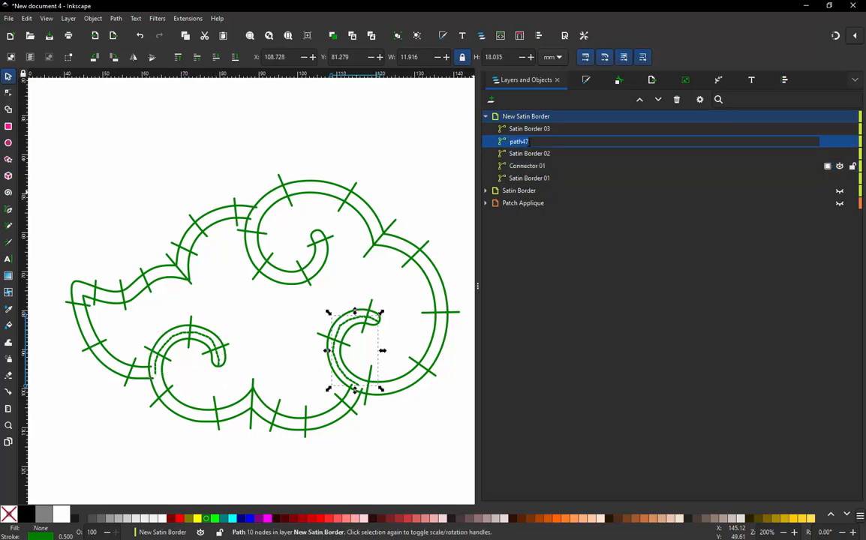
pyautogui.write('Connector 02')
pyautogui.press('Return')
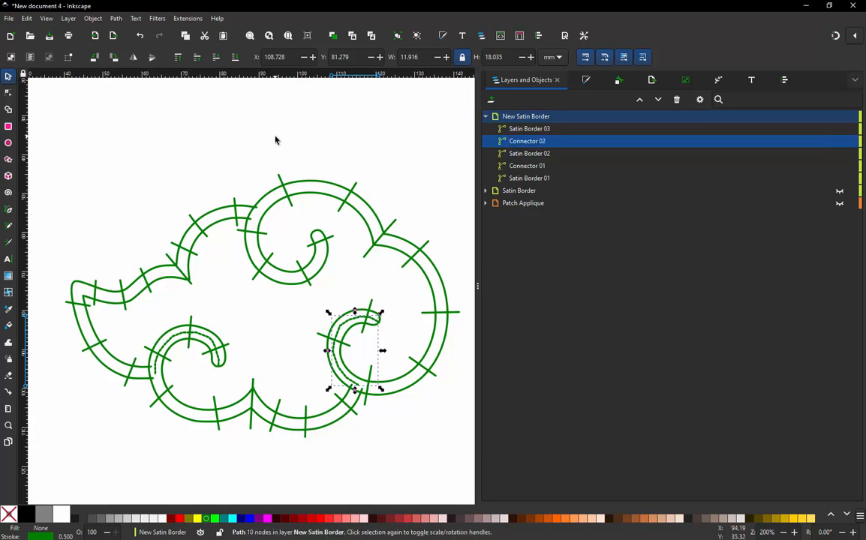
# Select all five cloud border paths and run the Ink/Stitch Simulator on them
pyautogui.click(275, 140)
pyautogui.keyDown('ctrl'); pyautogui.scroll(-1, 274, 142); pyautogui.keyUp('ctrl')
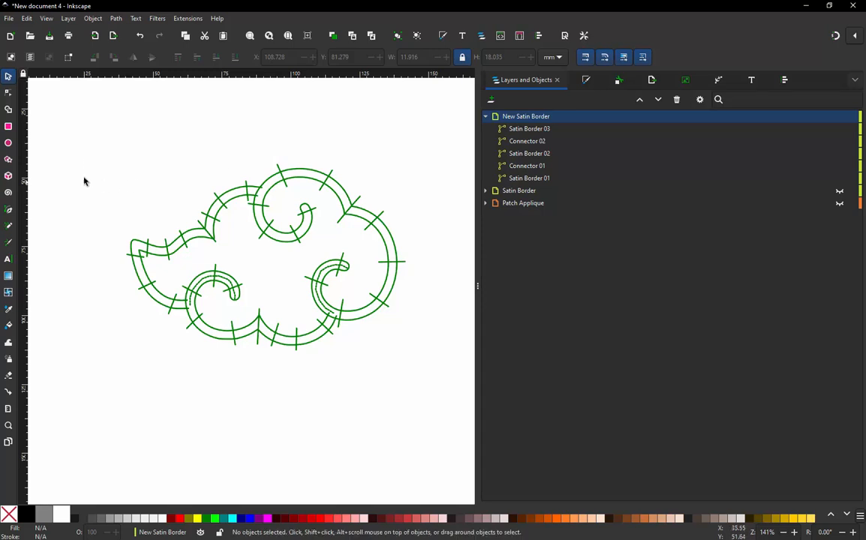
pyautogui.moveTo(88, 159); pyautogui.dragTo(422, 399)
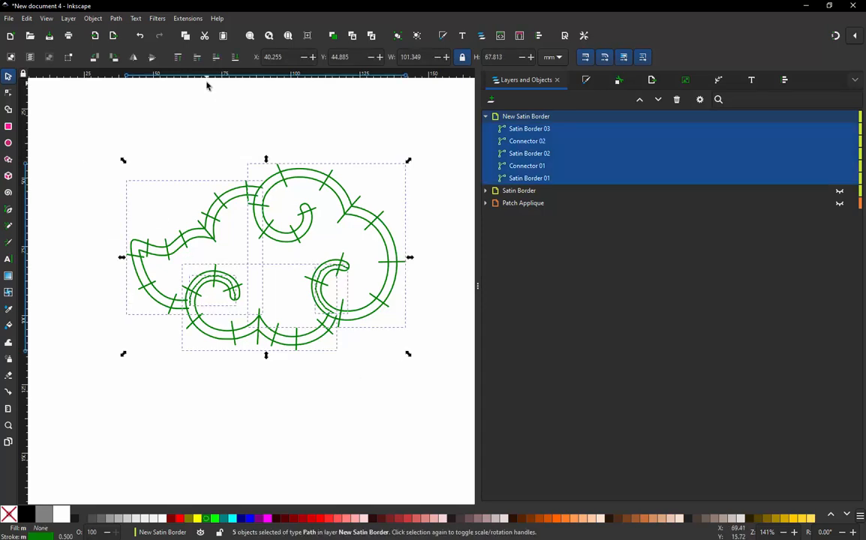
pyautogui.click(188, 18)
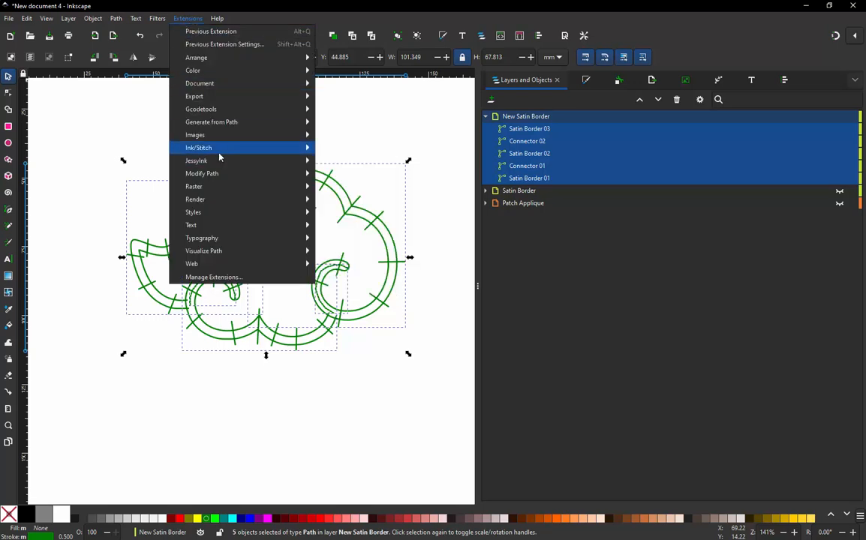
pyautogui.moveTo(225, 148)
pyautogui.moveTo(357, 328)
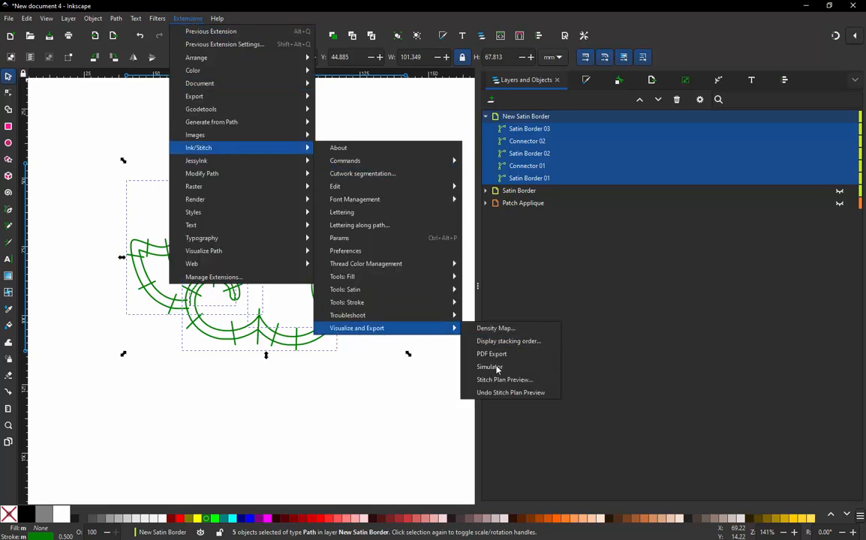
pyautogui.click(496, 367)
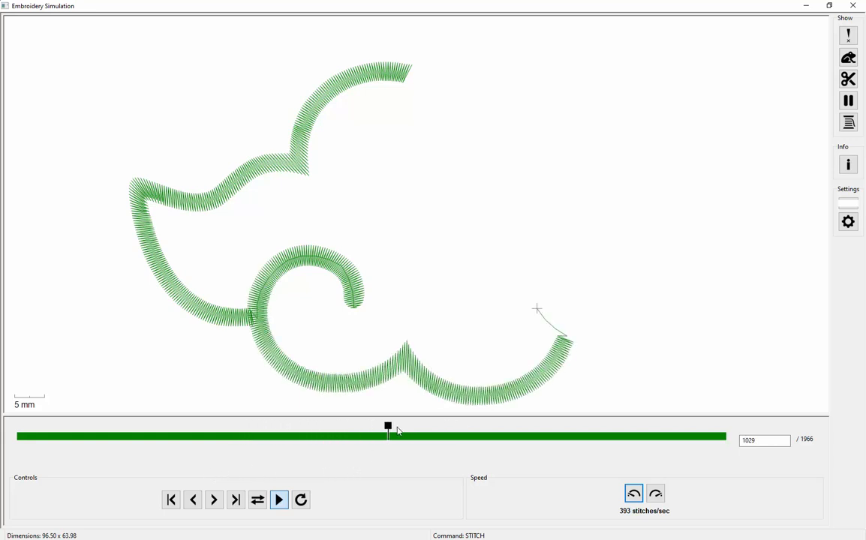
# Advance the simulation to its last stitch, check the design info for jumps and trims, and close the simulator
pyautogui.click(279, 499)
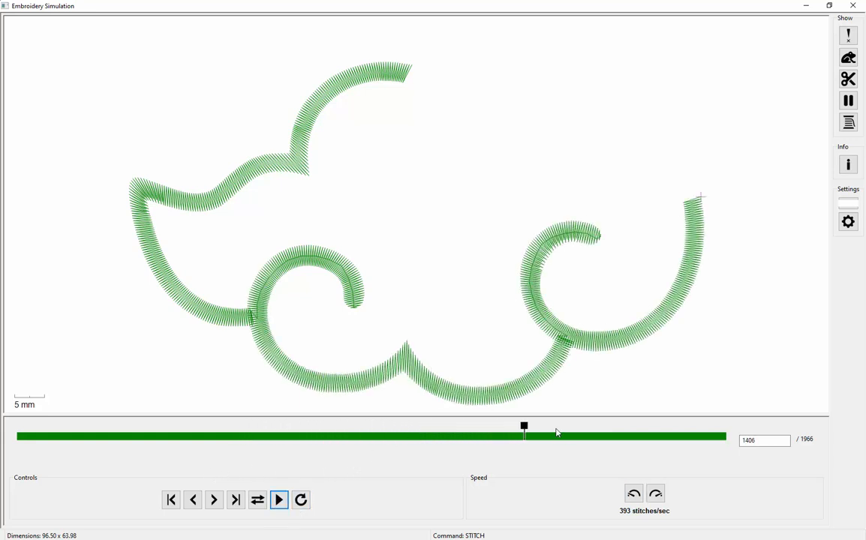
pyautogui.moveTo(525, 431); pyautogui.dragTo(738, 241)
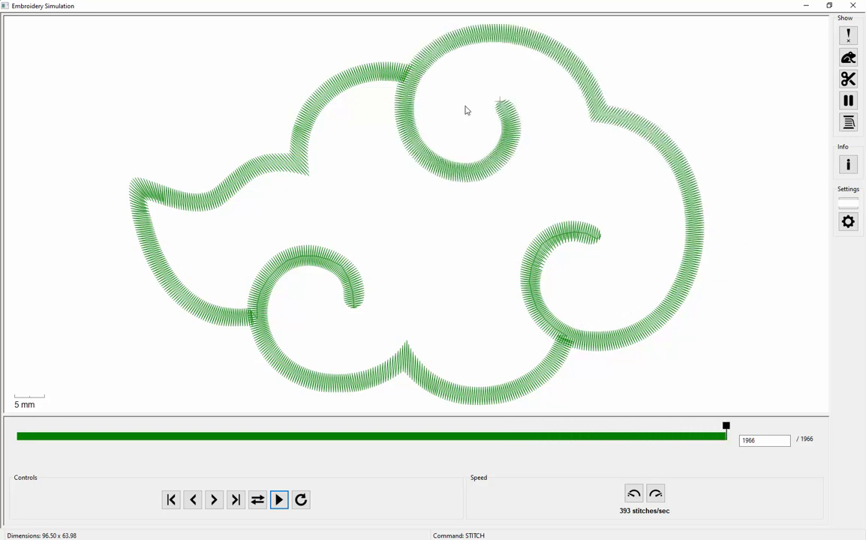
pyautogui.click(848, 165)
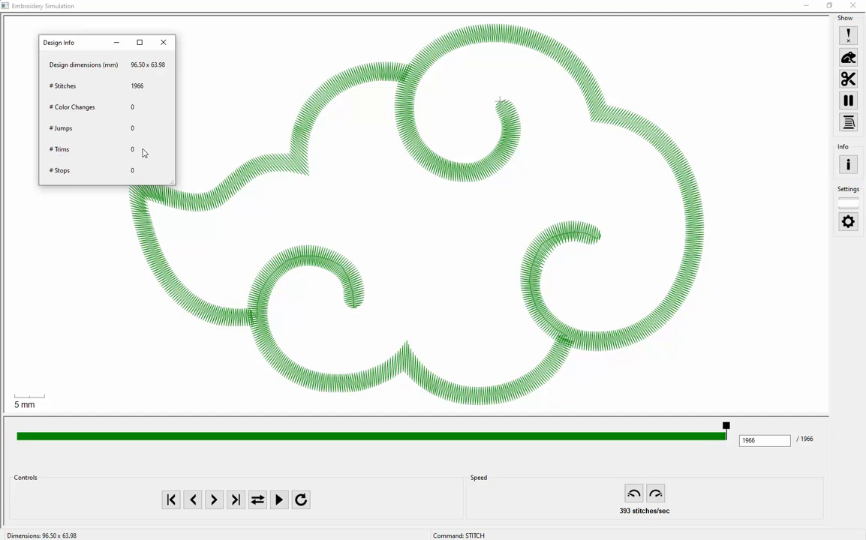
pyautogui.click(162, 42)
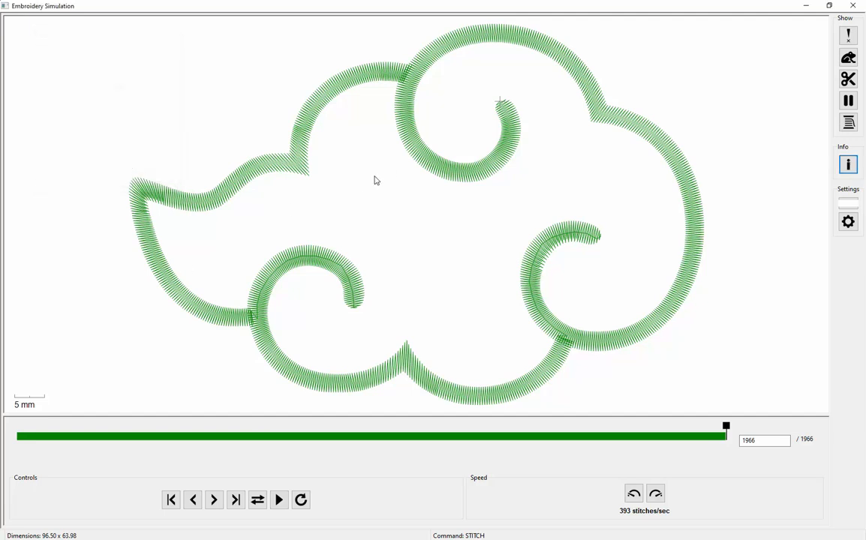
pyautogui.click(860, 6)
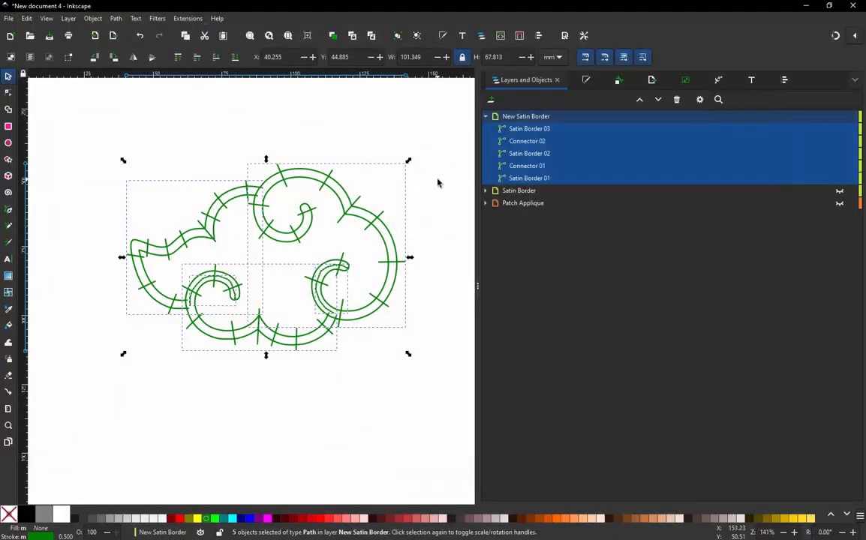
# Expand the Patch Applique layer, select Patch Fabric Outline Shape and make the layer visible
pyautogui.click(485, 203)
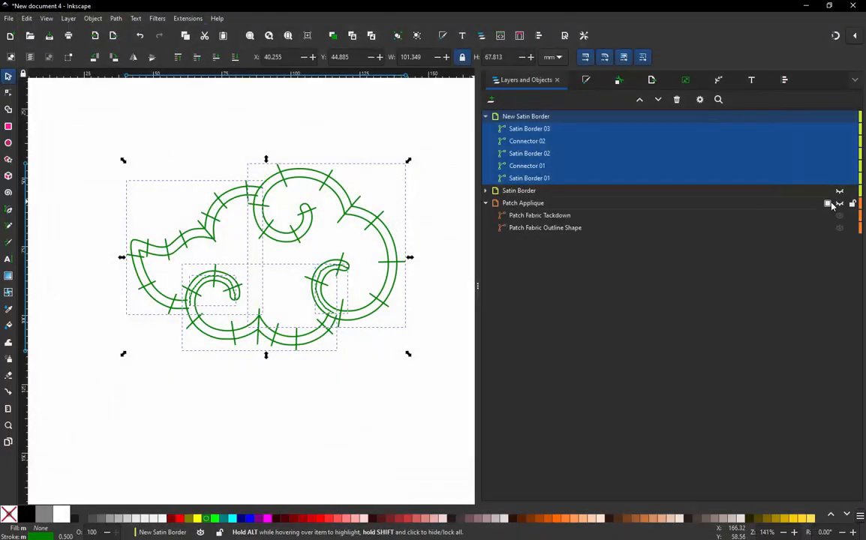
pyautogui.click(545, 228)
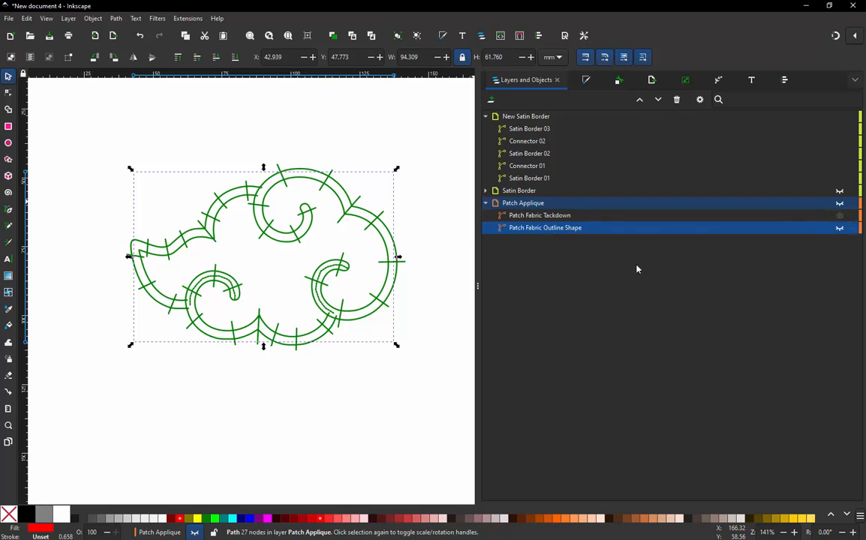
pyautogui.click(841, 207)
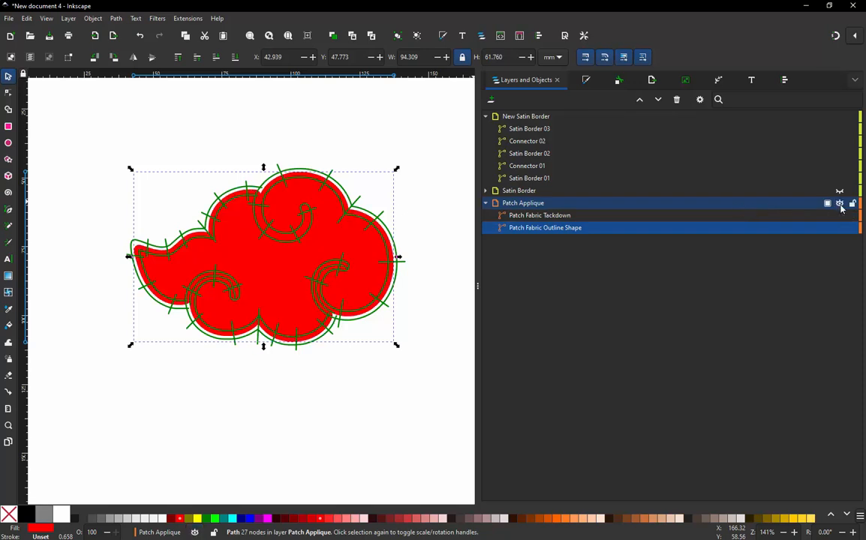
# Remove the fill from Patch Fabric Tackdown and give the path a lime (#00FF00) stroke
pyautogui.click(425, 163)
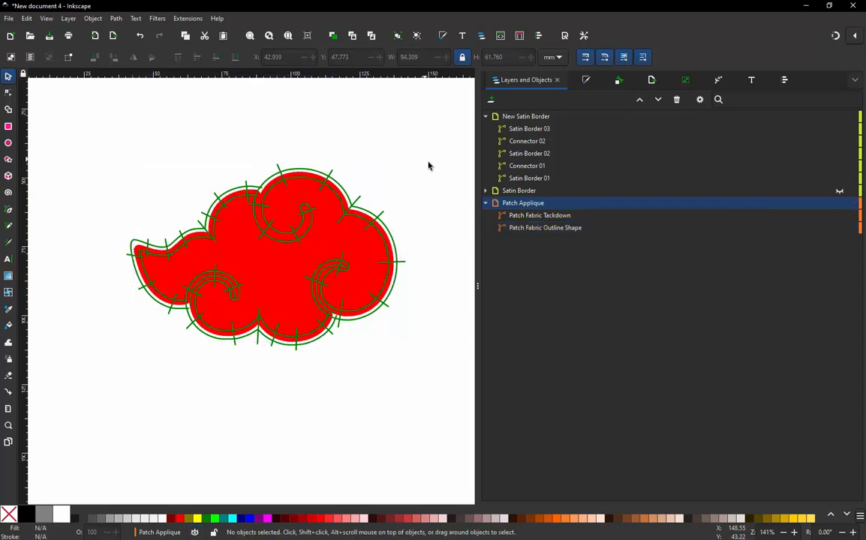
pyautogui.click(530, 217)
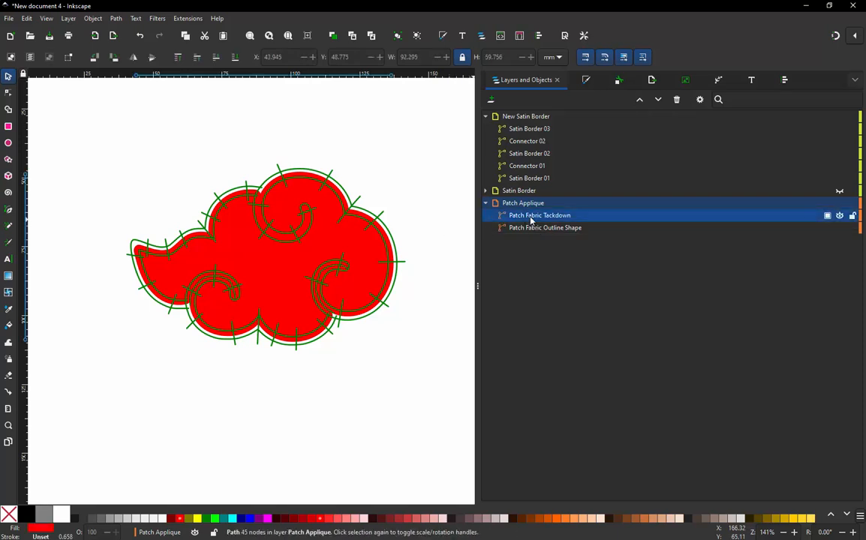
pyautogui.click(9, 518)
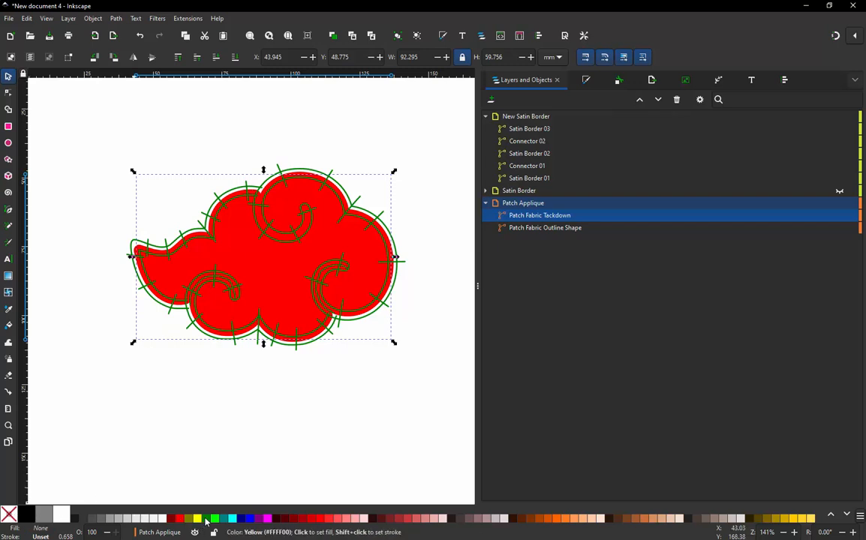
pyautogui.keyDown('shift'); pyautogui.click(215, 518); pyautogui.keyUp('shift')
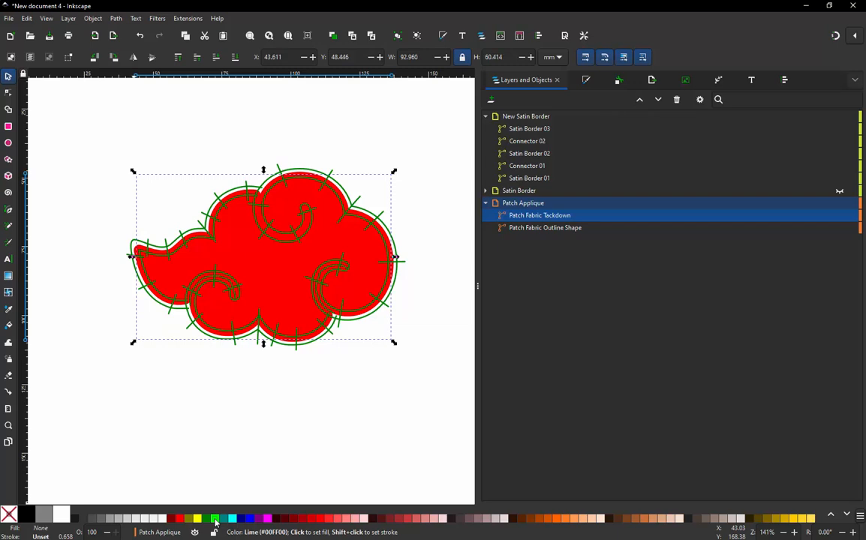
# Remove the fill from Patch Fabric Outline Shape and give the path a red #C83737 stroke
pyautogui.click(562, 228)
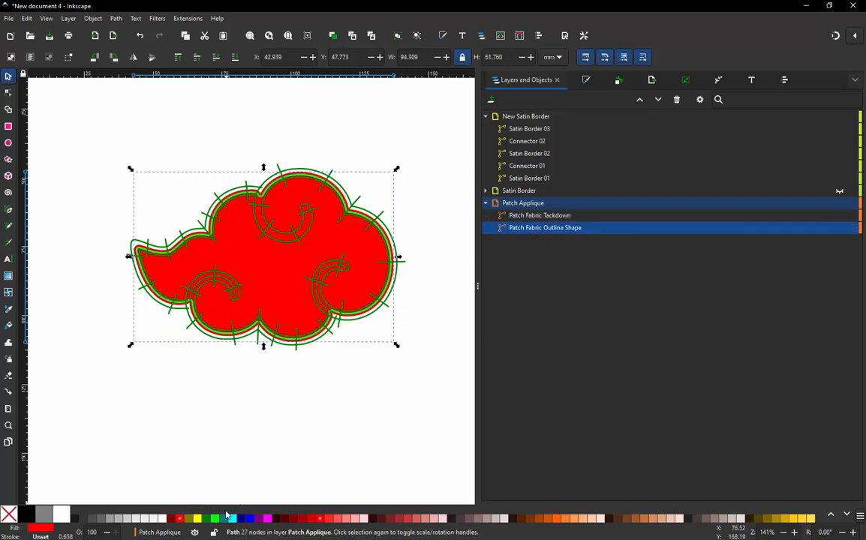
pyautogui.click(9, 515)
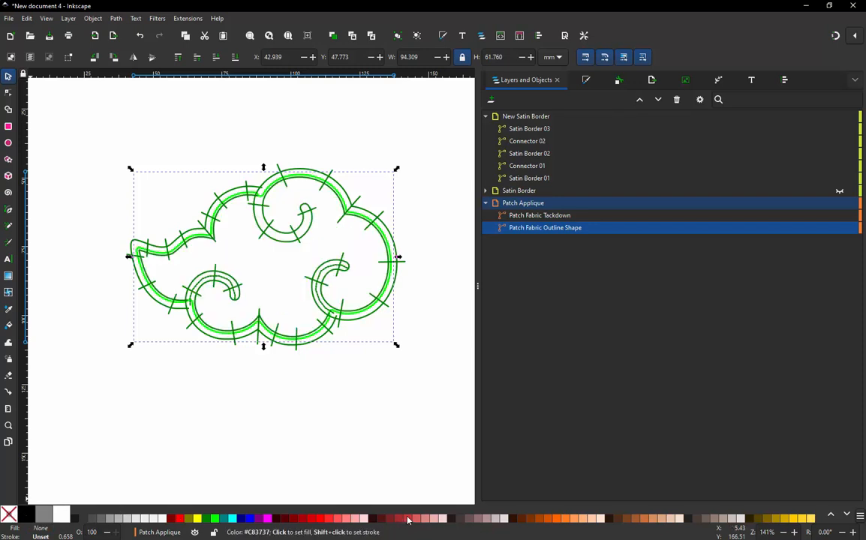
pyautogui.keyDown('shift'); pyautogui.click(408, 520); pyautogui.keyUp('shift')
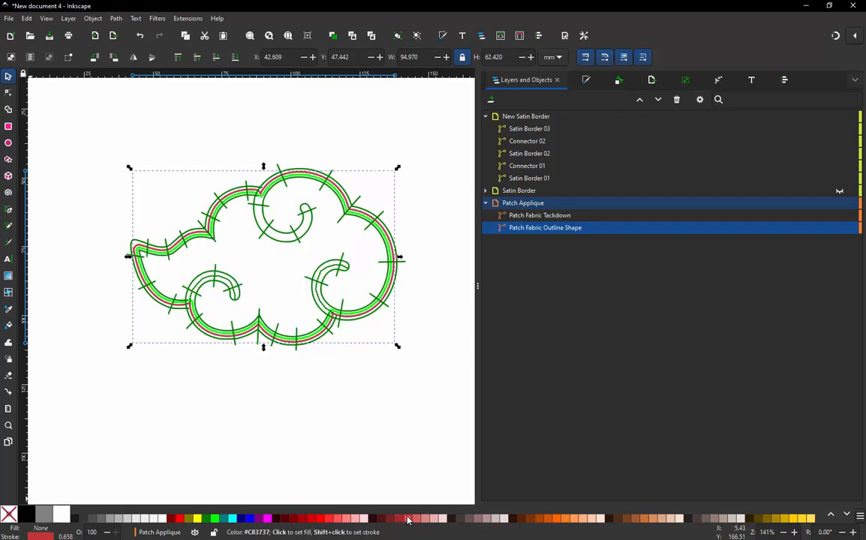
pyautogui.click(399, 436)
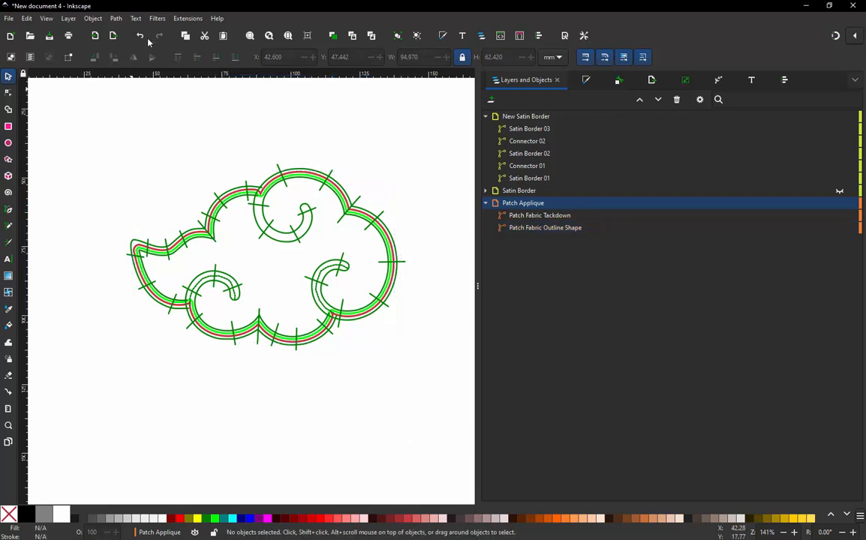
# Select all the visible cloud border, connector and patch applique paths and run the Ink/Stitch Simulator on them
pyautogui.click(189, 19)
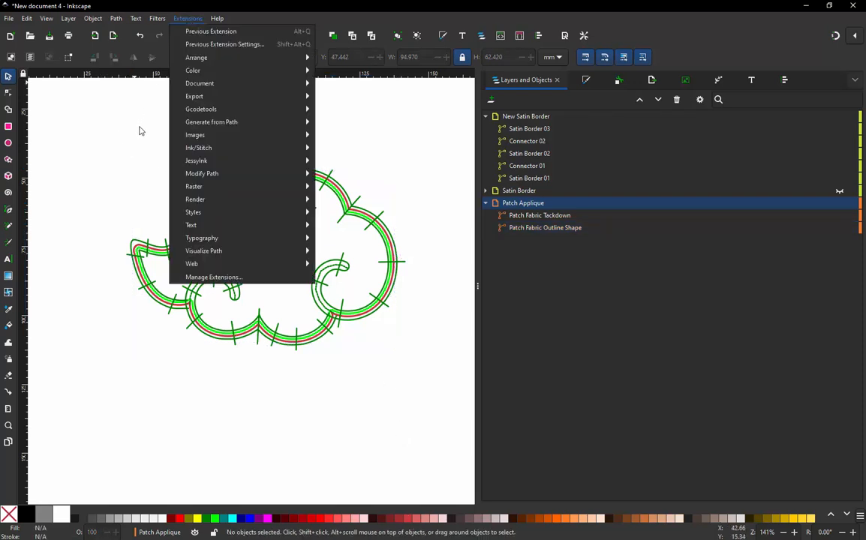
pyautogui.click(114, 149)
pyautogui.moveTo(105, 146); pyautogui.dragTo(421, 363)
pyautogui.click(180, 19)
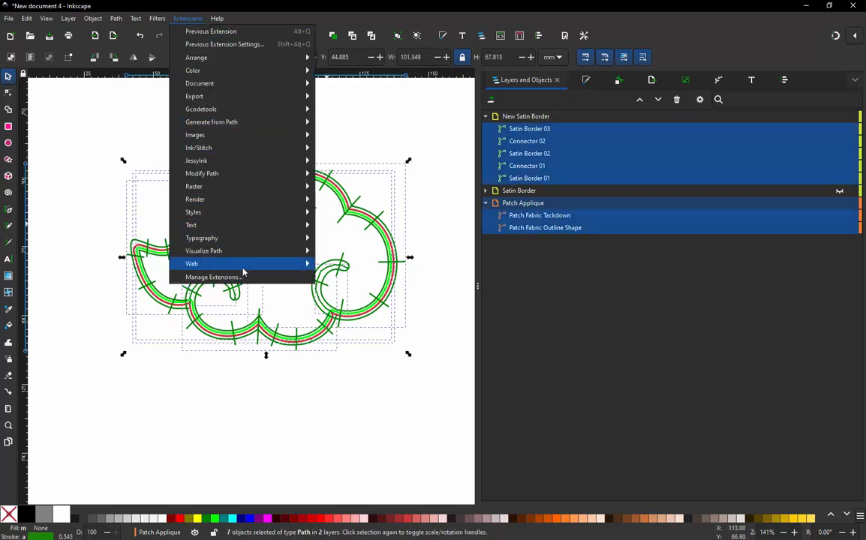
pyautogui.moveTo(243, 268)
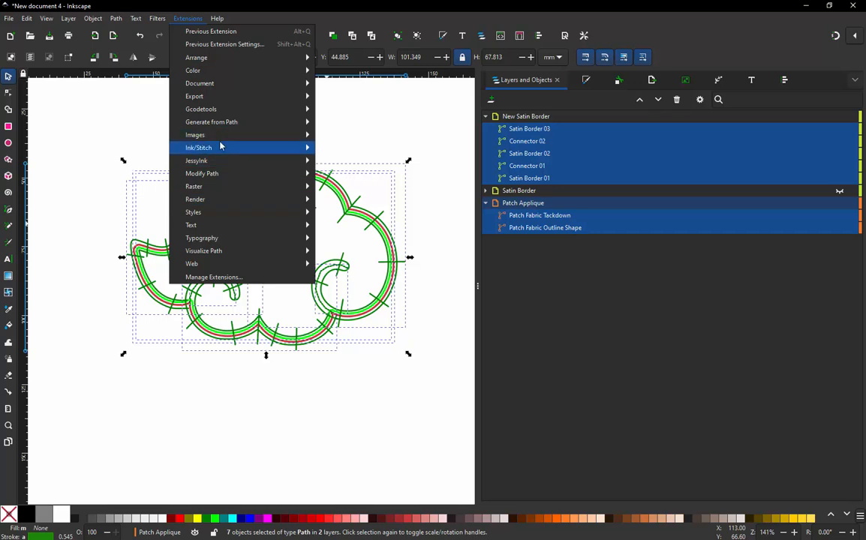
pyautogui.moveTo(218, 147)
pyautogui.moveTo(356, 328)
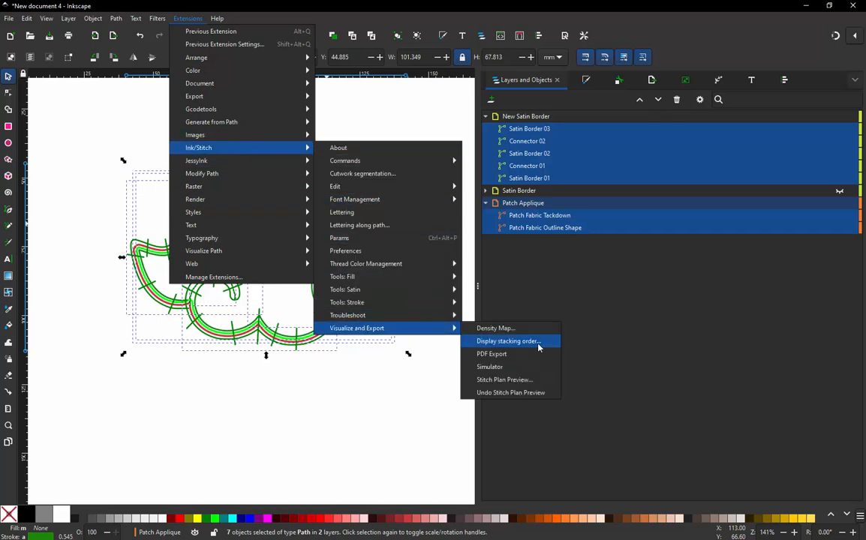
pyautogui.click(495, 368)
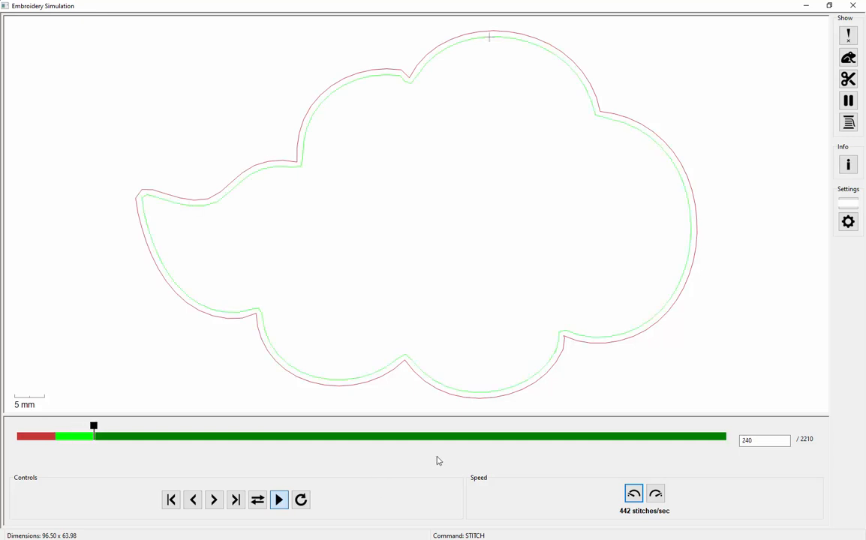
# Pause the simulation, scrub through the patch outline and tackdown stitches to examine their order, and close the simulator
pyautogui.click(279, 501)
pyautogui.moveTo(308, 427)
pyautogui.mouseDown()
pyautogui.moveTo(9, 433)
pyautogui.moveTo(58, 428)
pyautogui.mouseUp()
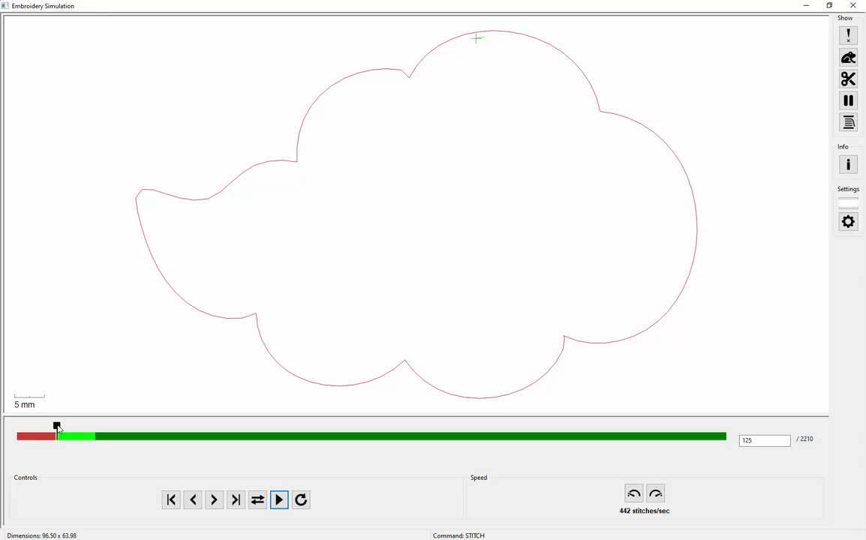
pyautogui.moveTo(52, 430)
pyautogui.mouseDown()
pyautogui.moveTo(16, 438)
pyautogui.moveTo(55, 427)
pyautogui.mouseUp()
pyautogui.moveTo(60, 427); pyautogui.dragTo(95, 407)
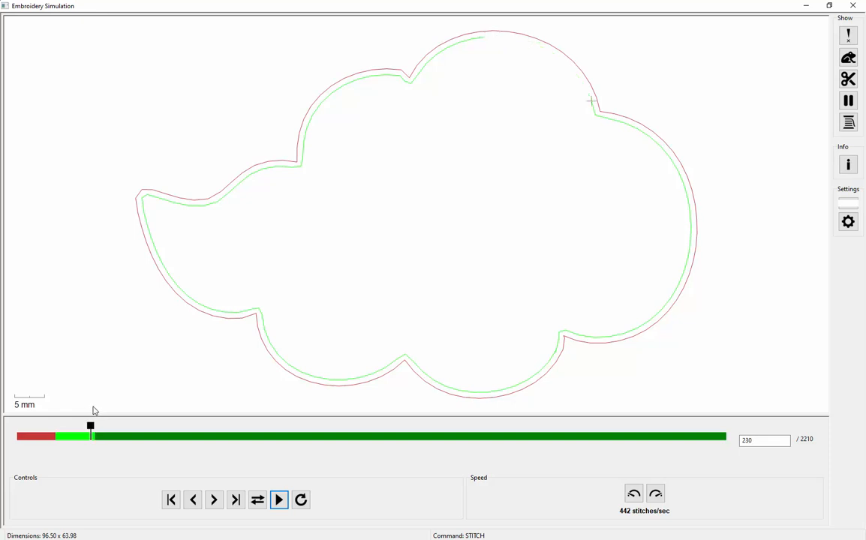
pyautogui.moveTo(94, 410); pyautogui.dragTo(87, 448)
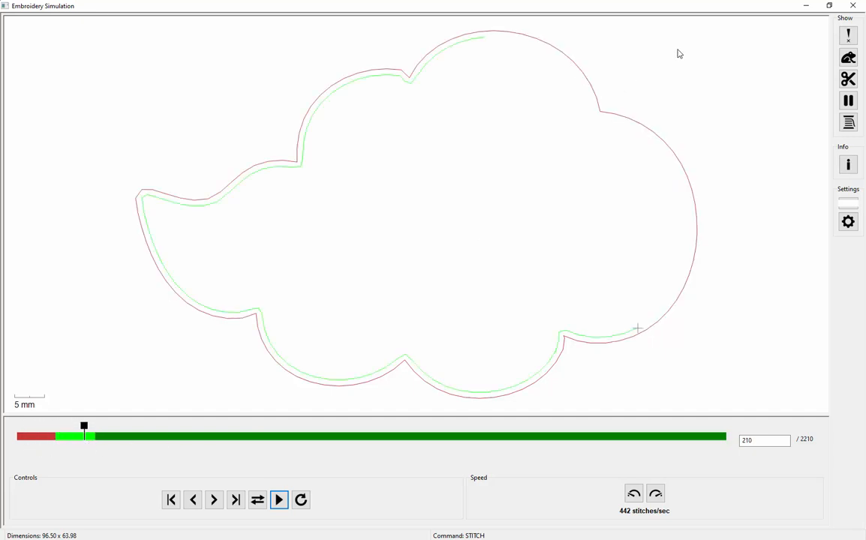
pyautogui.click(852, 5)
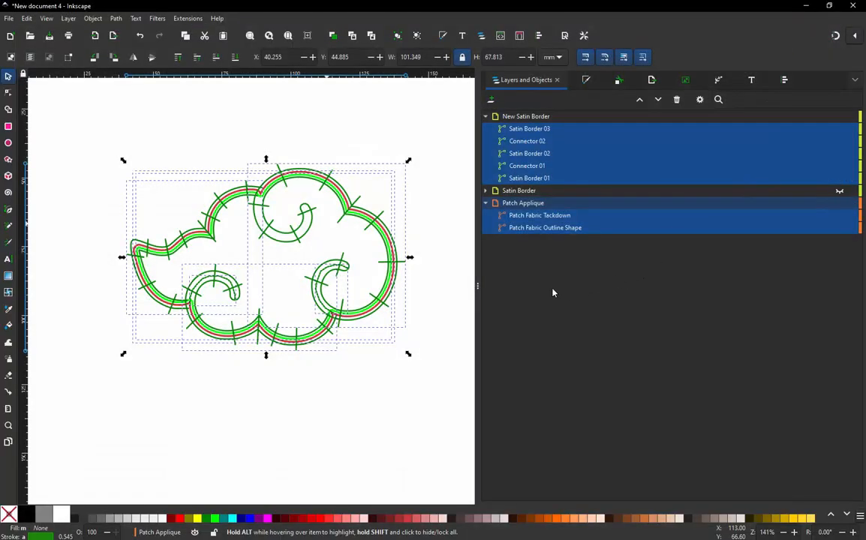
# Select only the Patch Fabric Tackdown path and open its Ink/Stitch Params
pyautogui.scroll(4, 368, 230)
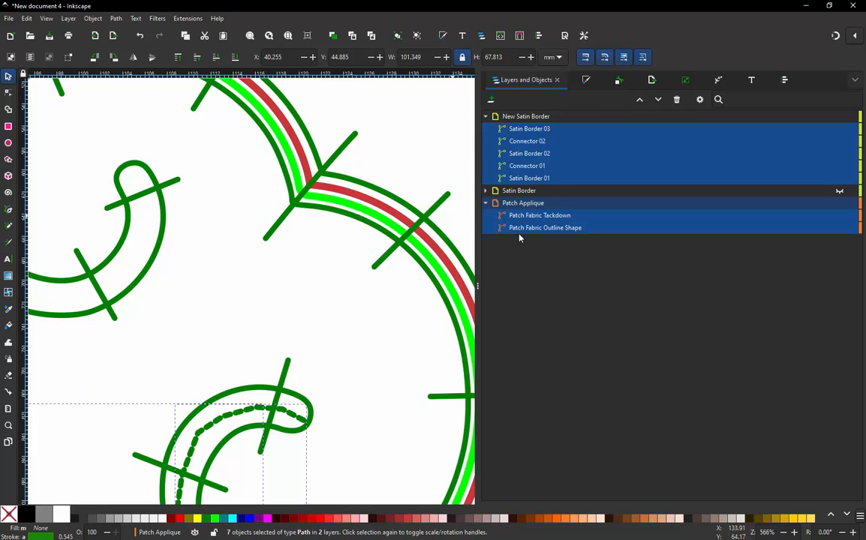
pyautogui.click(549, 228)
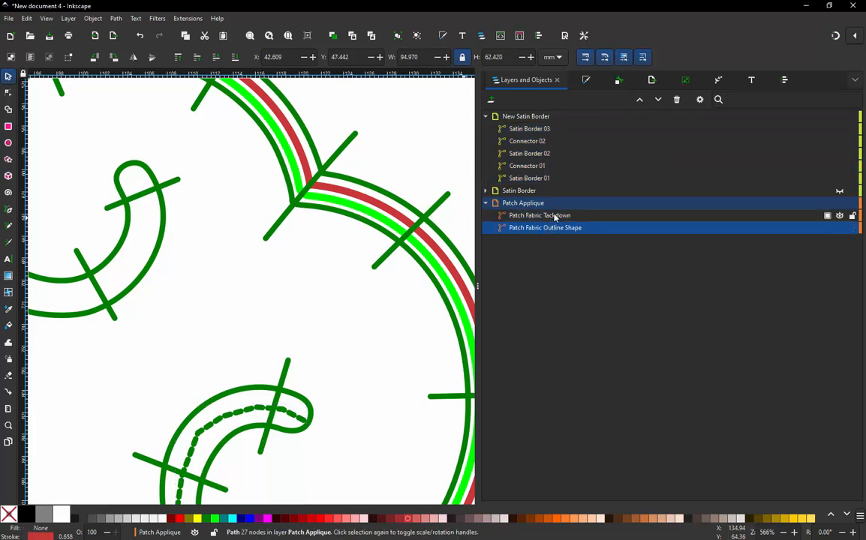
pyautogui.click(555, 216)
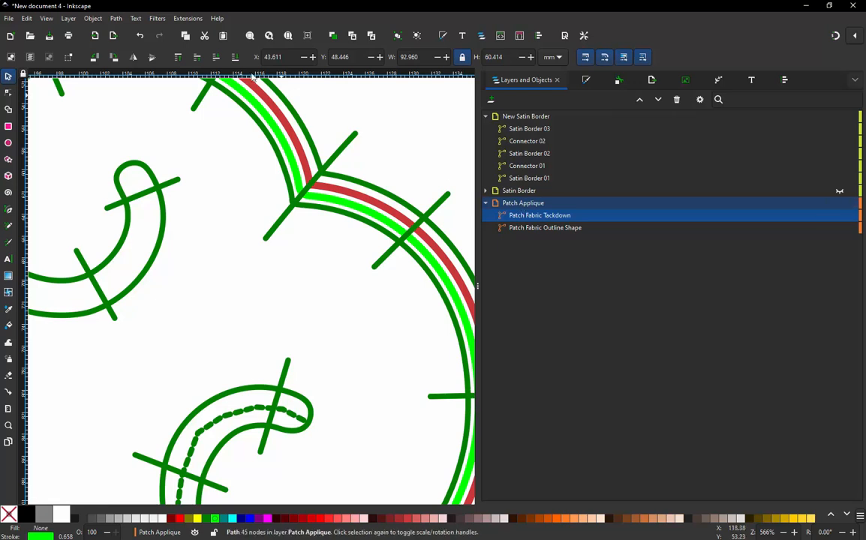
pyautogui.click(184, 19)
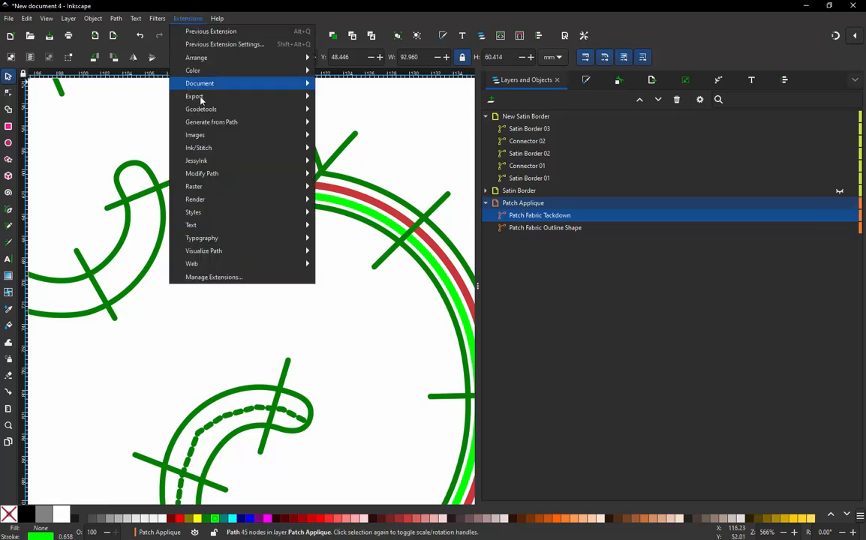
pyautogui.moveTo(228, 147)
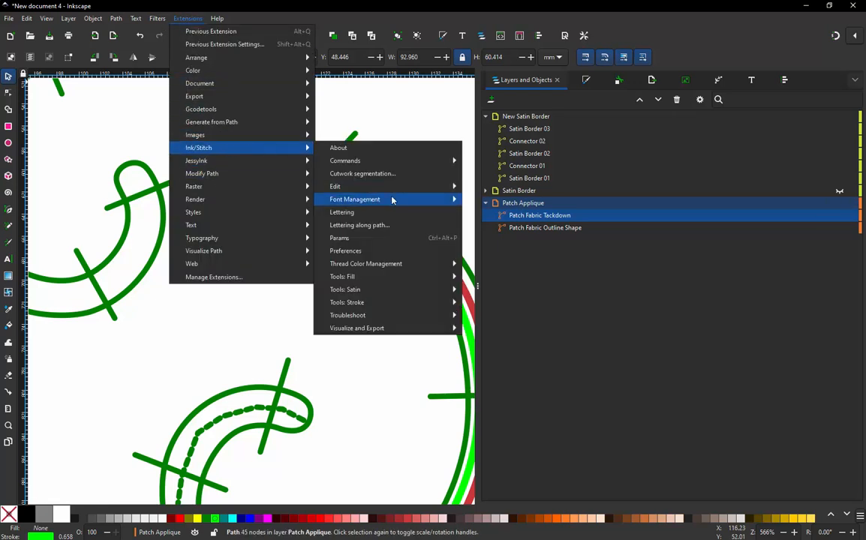
pyautogui.click(362, 237)
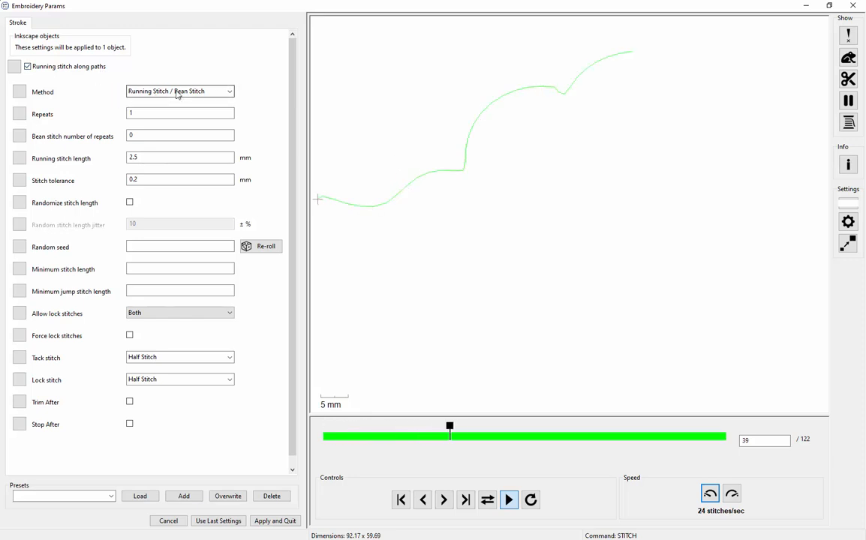
# Try the Ripple Stitch and ZigZag Stitch methods on the tackdown path
pyautogui.click(224, 92)
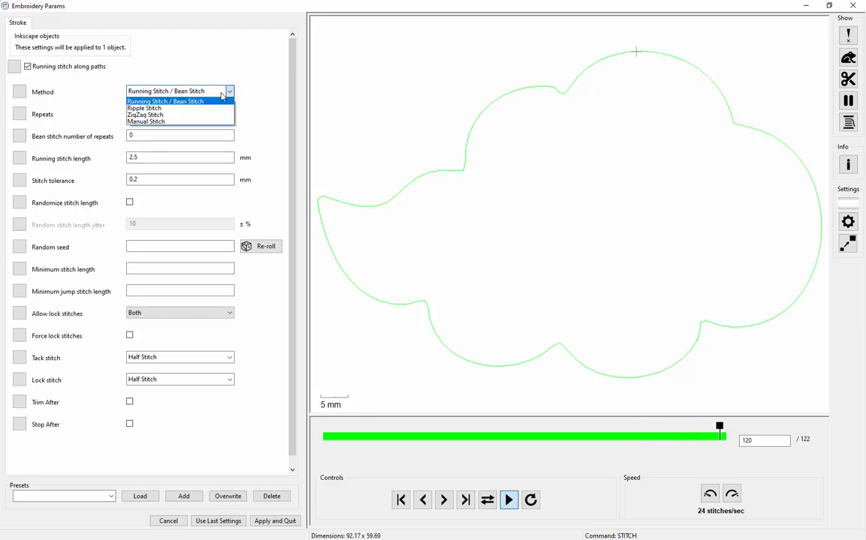
pyautogui.click(177, 109)
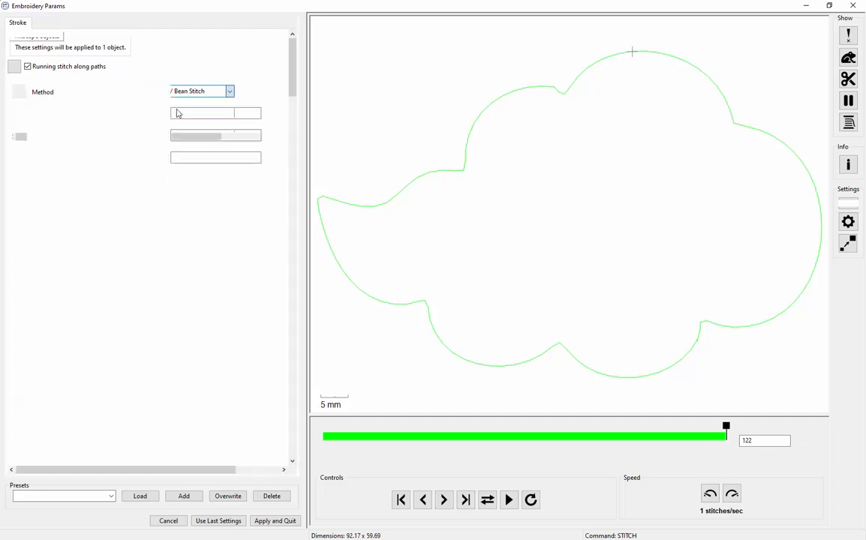
pyautogui.click(252, 91)
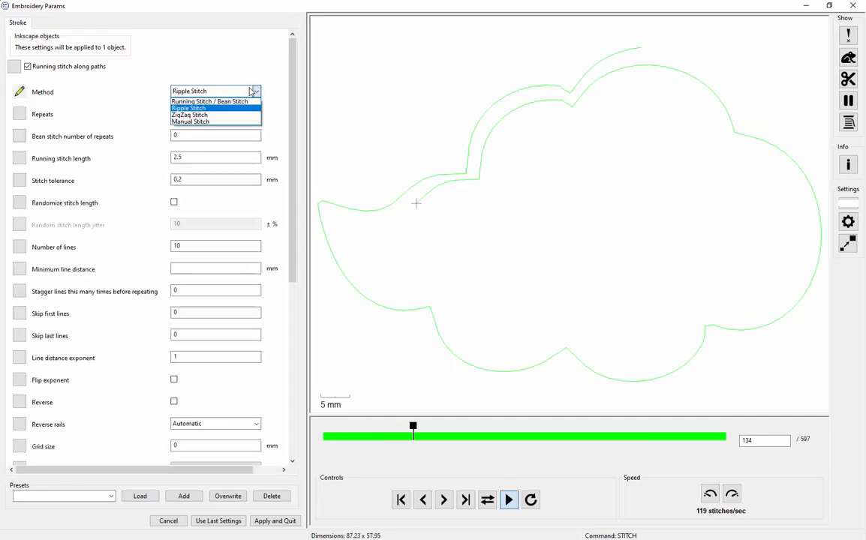
pyautogui.click(219, 117)
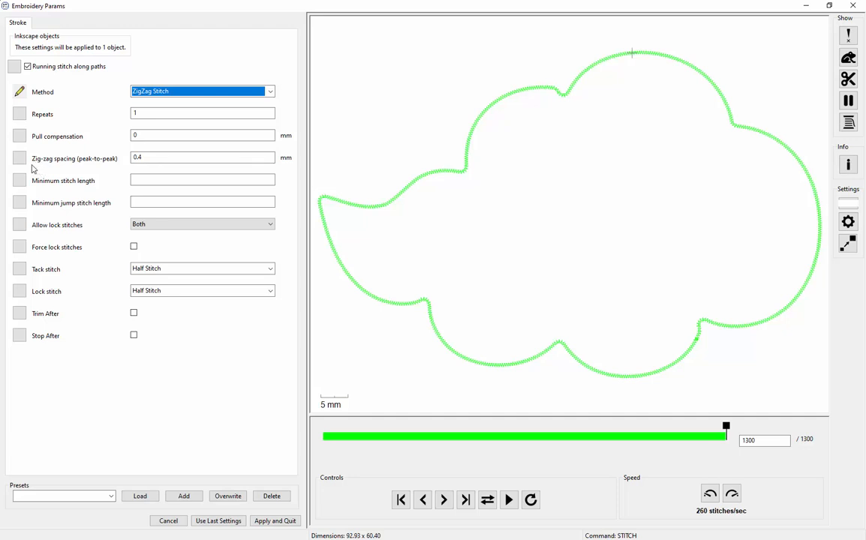
pyautogui.click(146, 157)
# Try the Arrow tack stitch on the zigzag tackdown path
pyautogui.click(167, 271)
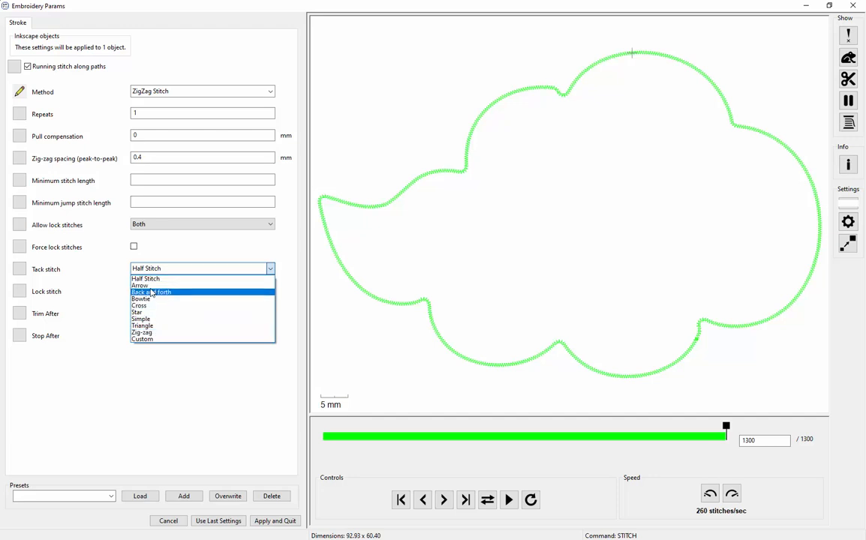
pyautogui.click(147, 286)
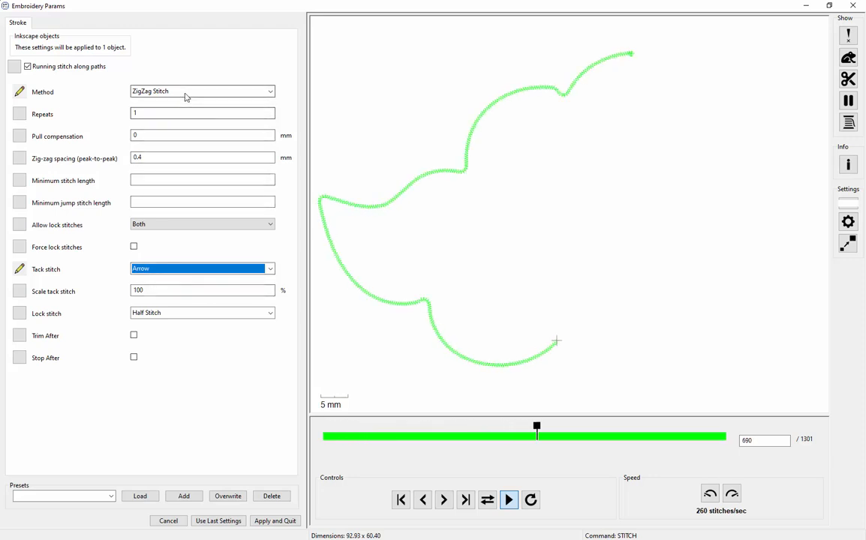
pyautogui.click(189, 269)
pyautogui.click(189, 270)
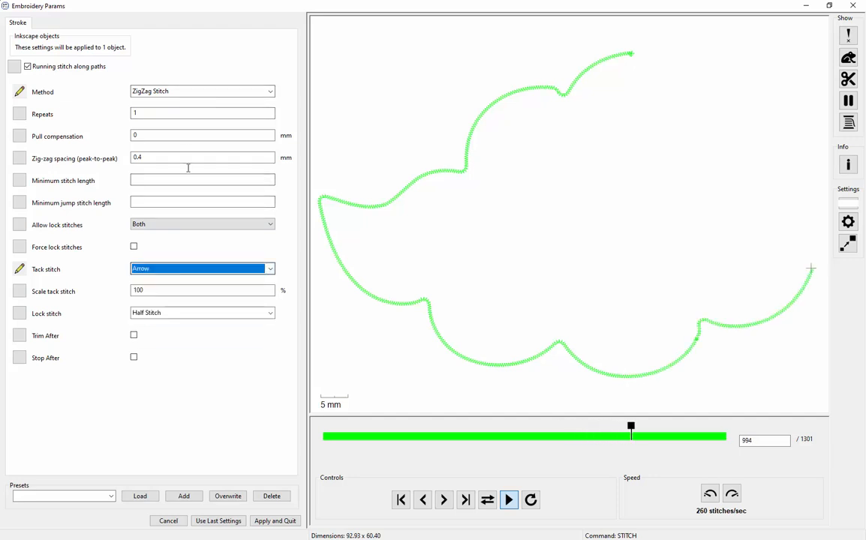
# Switch the tackdown path to Running Stitch / Bean Stitch and try the Bowtie and Cross tack stitches on it
pyautogui.click(187, 92)
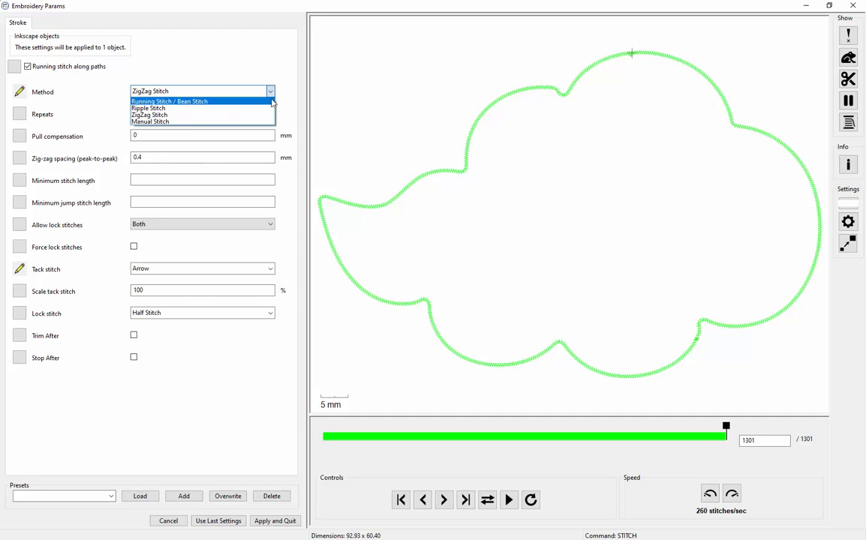
pyautogui.click(210, 101)
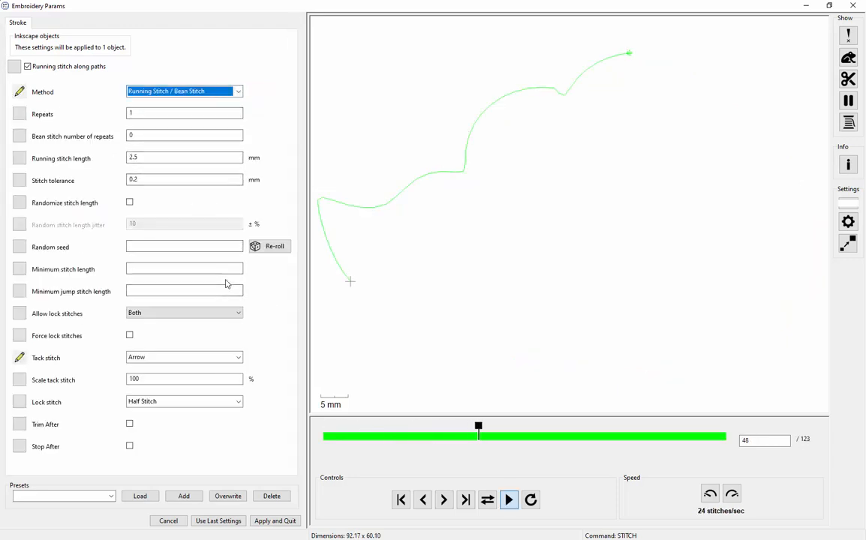
pyautogui.click(225, 358)
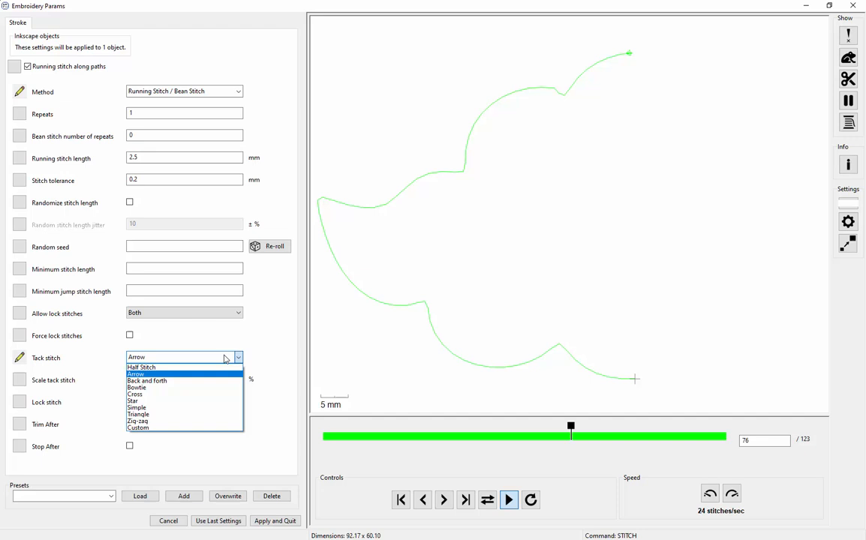
pyautogui.click(166, 388)
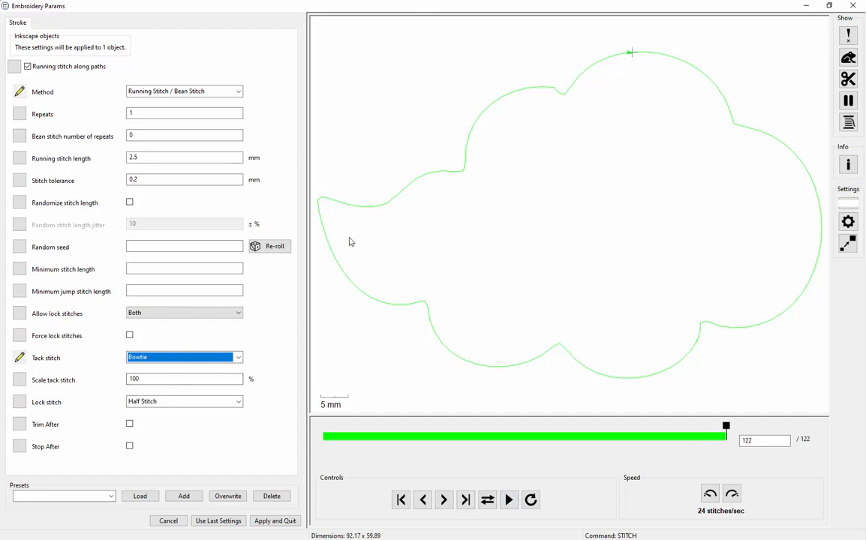
pyautogui.click(199, 352)
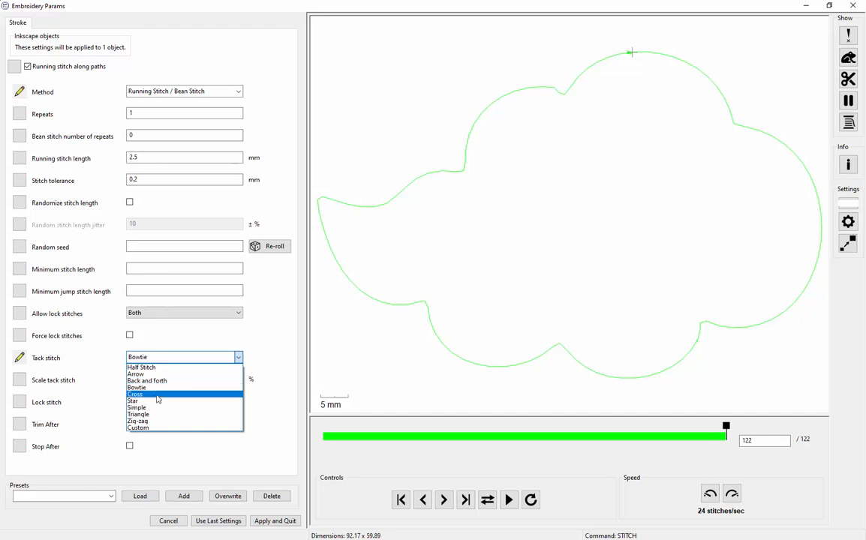
pyautogui.click(172, 391)
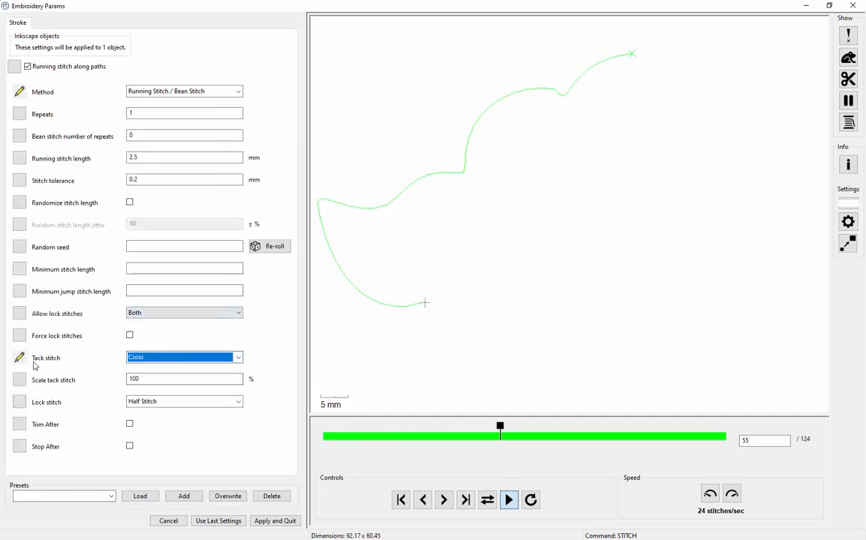
# Set the tackdown path's tack stitch to Half Stitch and its method to ZigZag Stitch
pyautogui.click(184, 359)
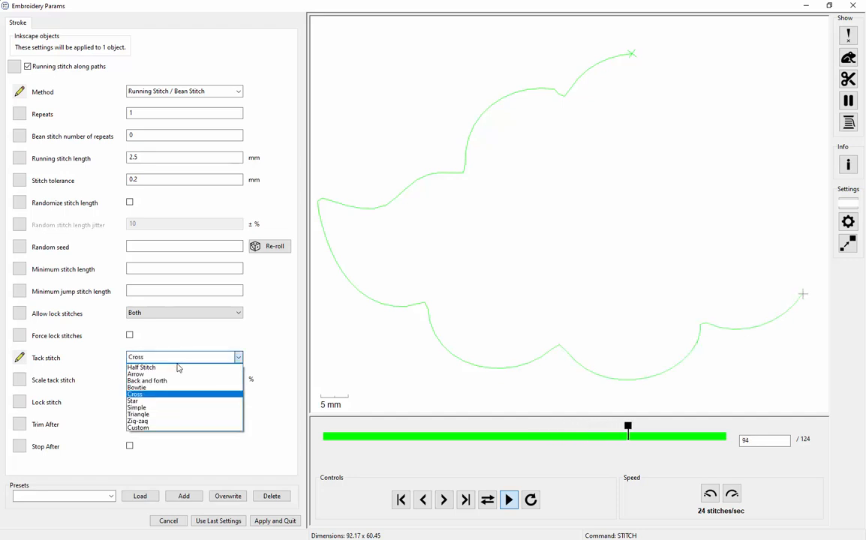
pyautogui.click(170, 368)
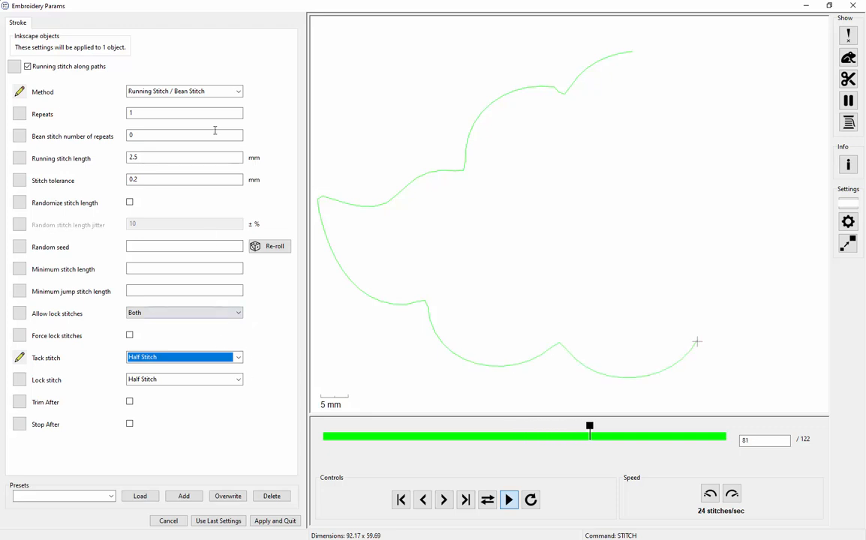
pyautogui.click(211, 90)
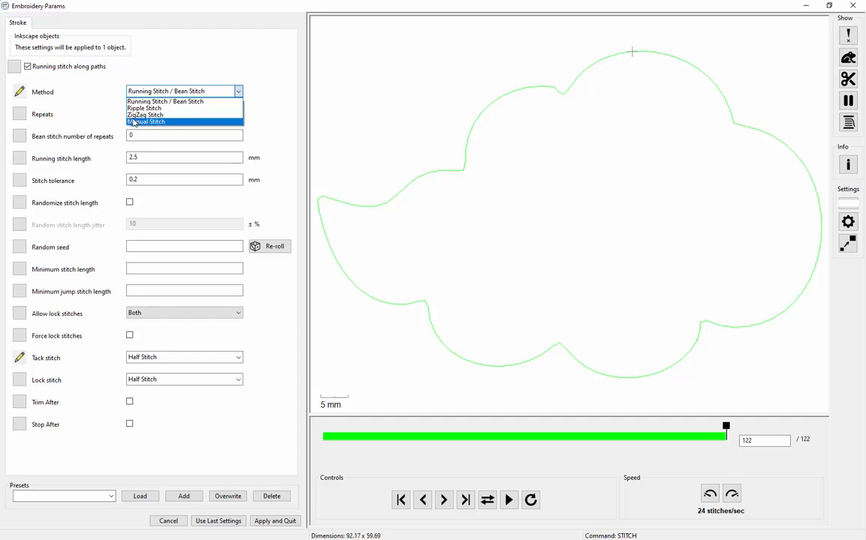
pyautogui.click(133, 114)
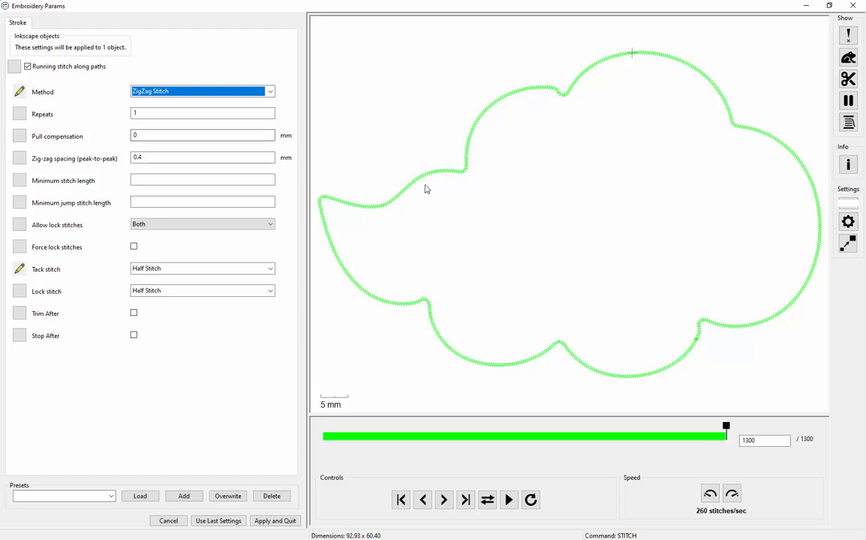
# Try a zig-zag spacing of 3 mm on the tackdown path, settle on 1 mm, and apply the parameters
pyautogui.click(190, 136)
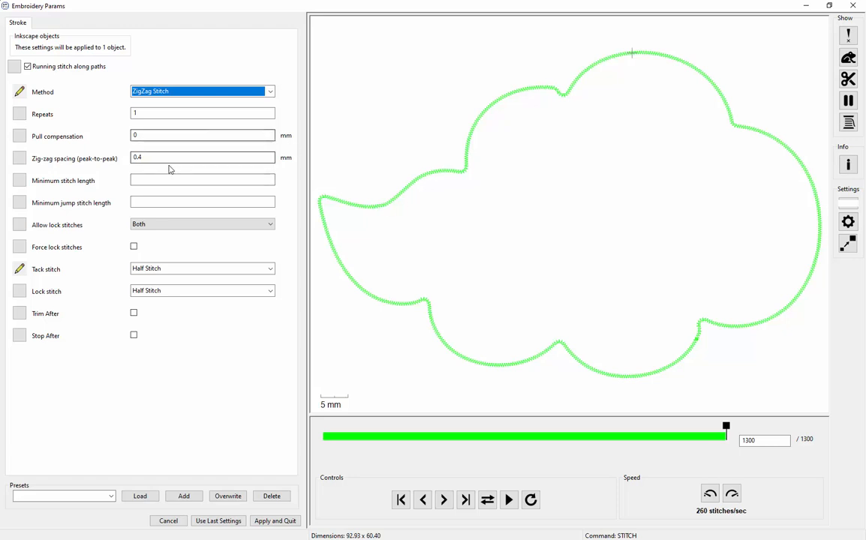
pyautogui.click(162, 160)
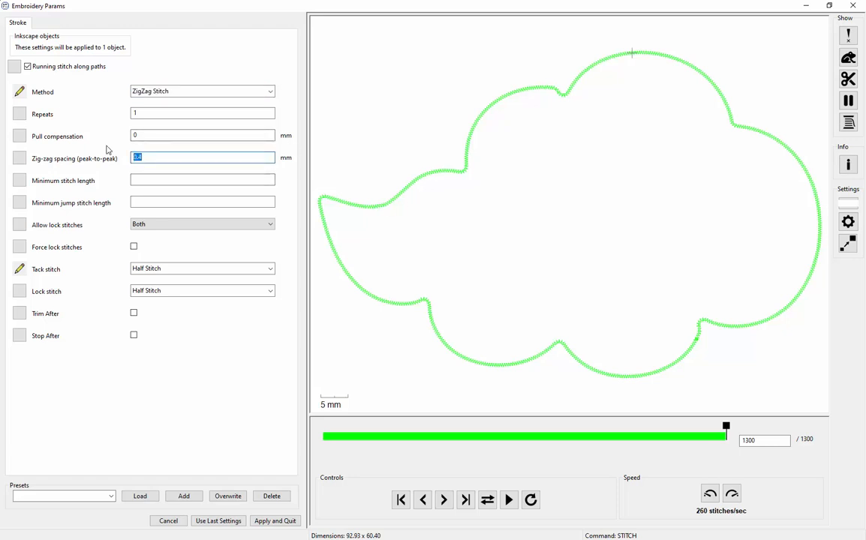
pyautogui.write('3')
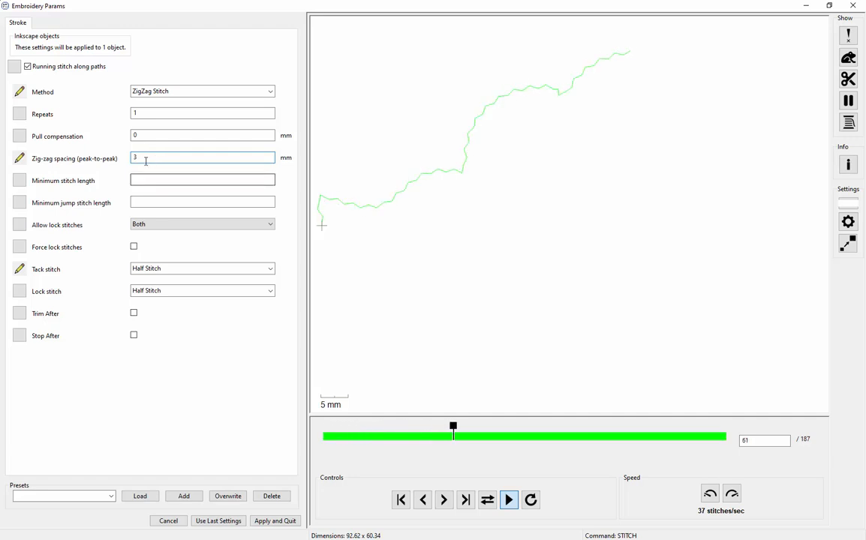
pyautogui.moveTo(144, 160); pyautogui.dragTo(122, 166)
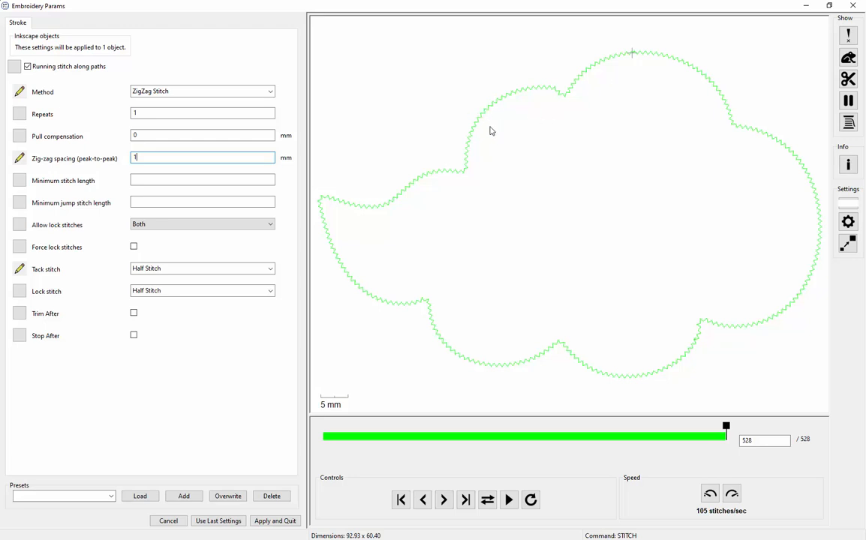
pyautogui.click(290, 521)
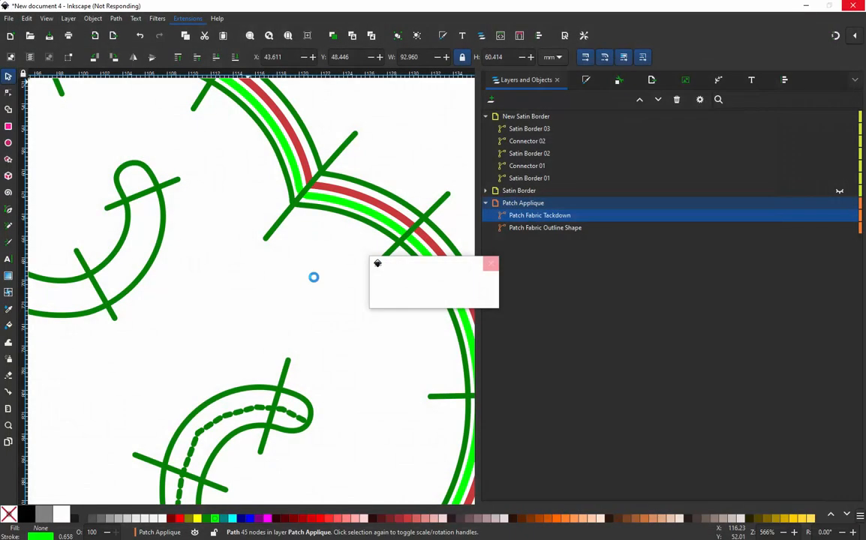
pyautogui.click(357, 211)
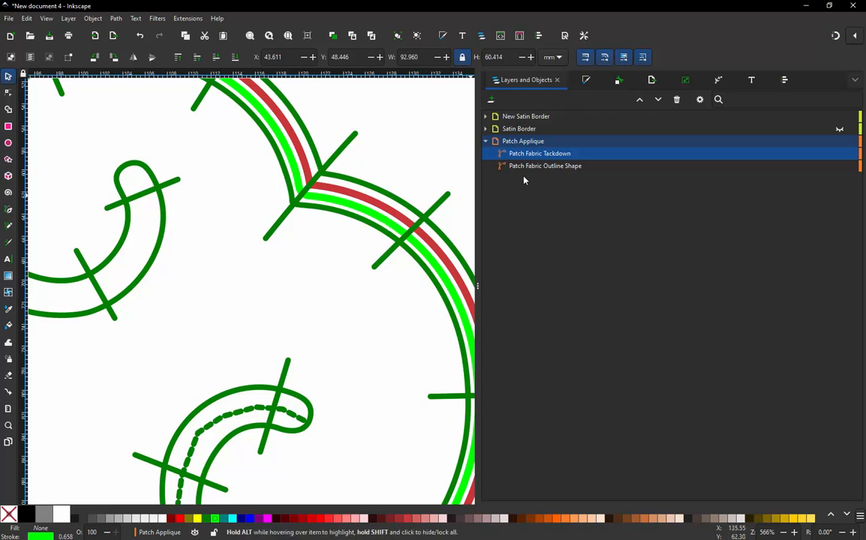
# Try stroke widths of 1.5, 2 and 2.5 mm on the Patch Fabric Tackdown path
pyautogui.click(584, 80)
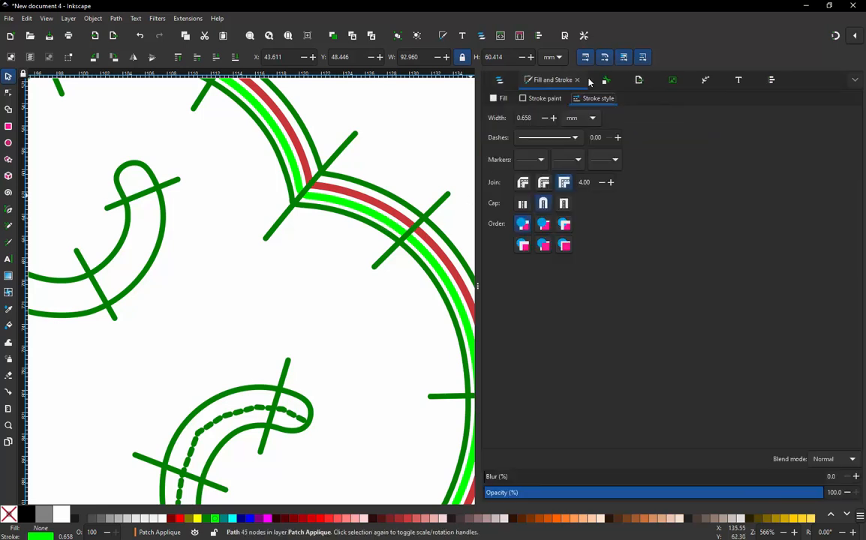
pyautogui.moveTo(537, 117); pyautogui.dragTo(480, 122)
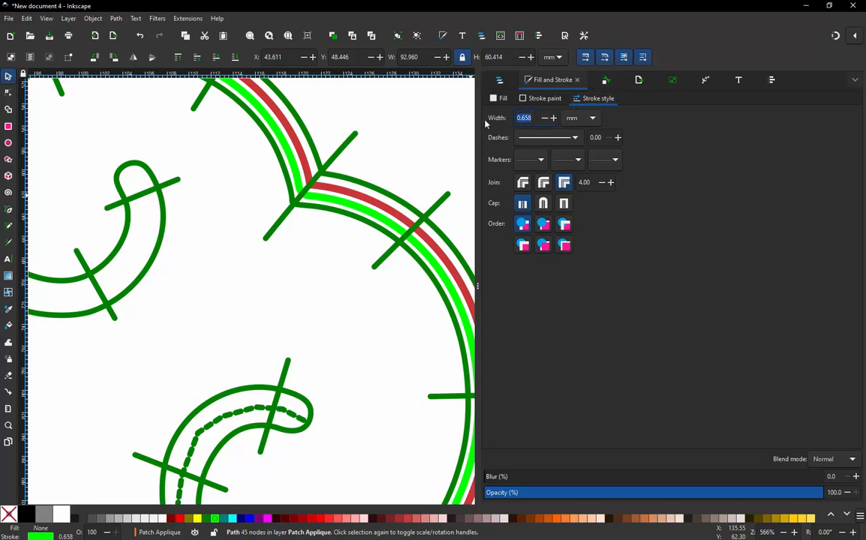
pyautogui.write('1.5')
pyautogui.press('Return')
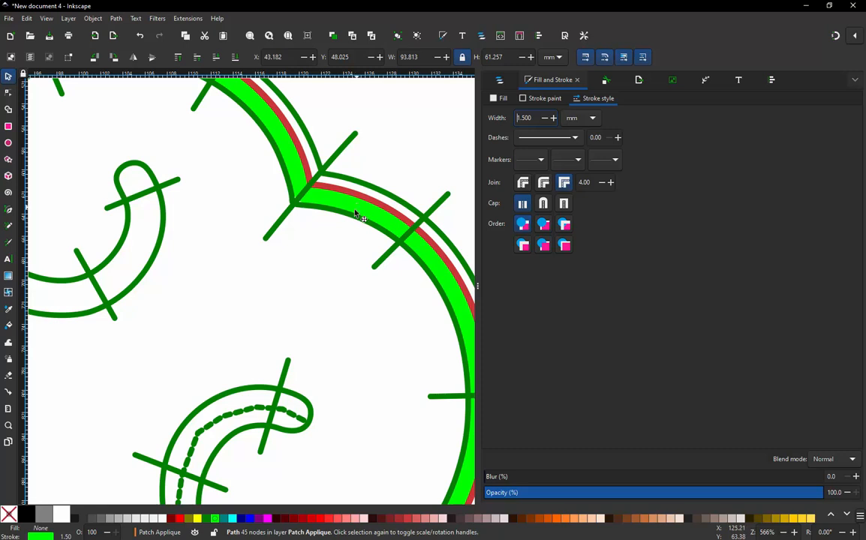
pyautogui.click(534, 120)
pyautogui.write('2')
pyautogui.press('Return')
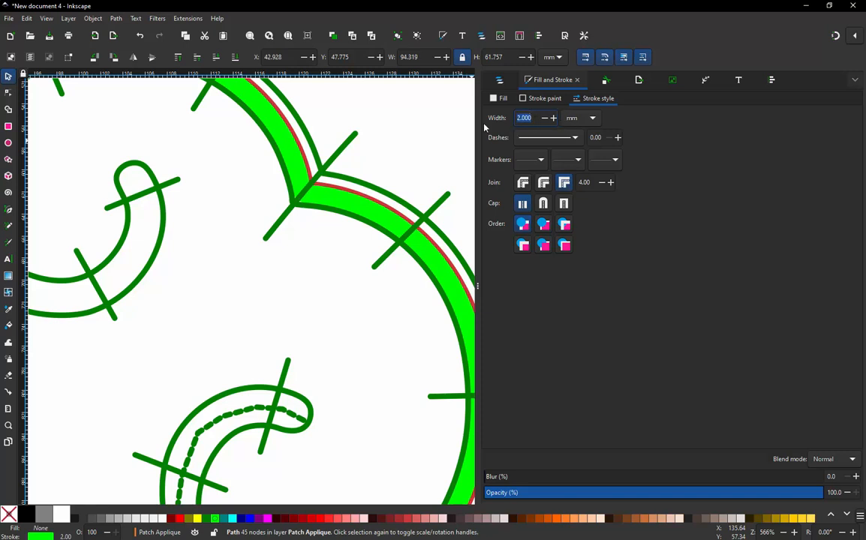
pyautogui.press('BackSpace')
pyautogui.press('BackSpace')
pyautogui.press('BackSpace')
pyautogui.write('5')
pyautogui.press('Return')
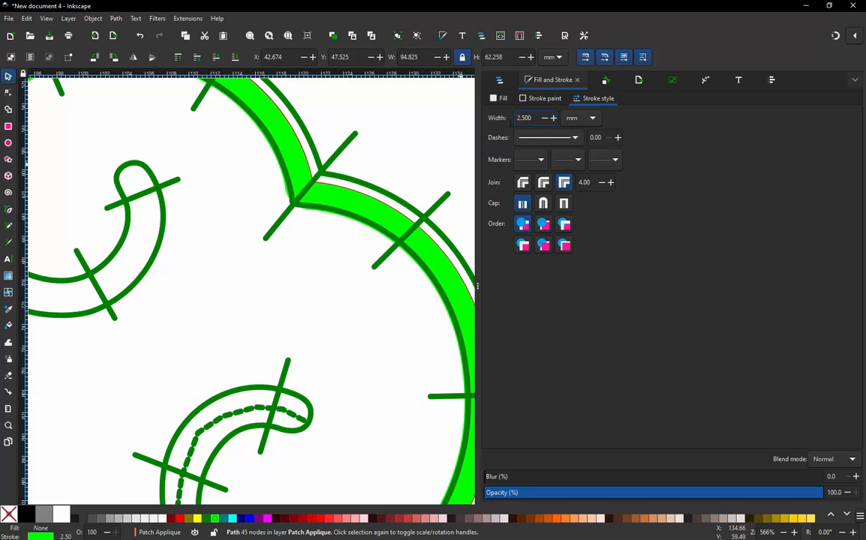
# Set the tackdown path's stroke width to 3 mm and reopen its Ink/Stitch Params
pyautogui.doubleClick(526, 119)
pyautogui.write('3')
pyautogui.press('Return')
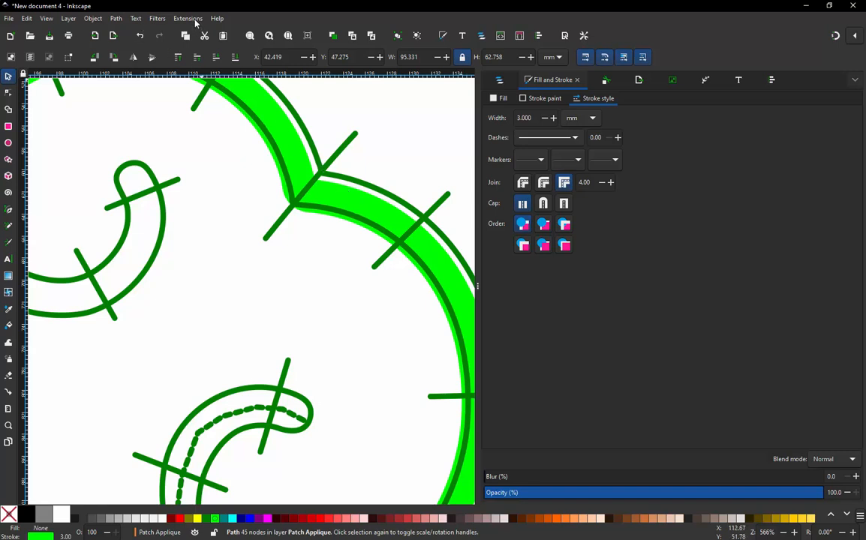
pyautogui.click(189, 18)
pyautogui.moveTo(214, 148)
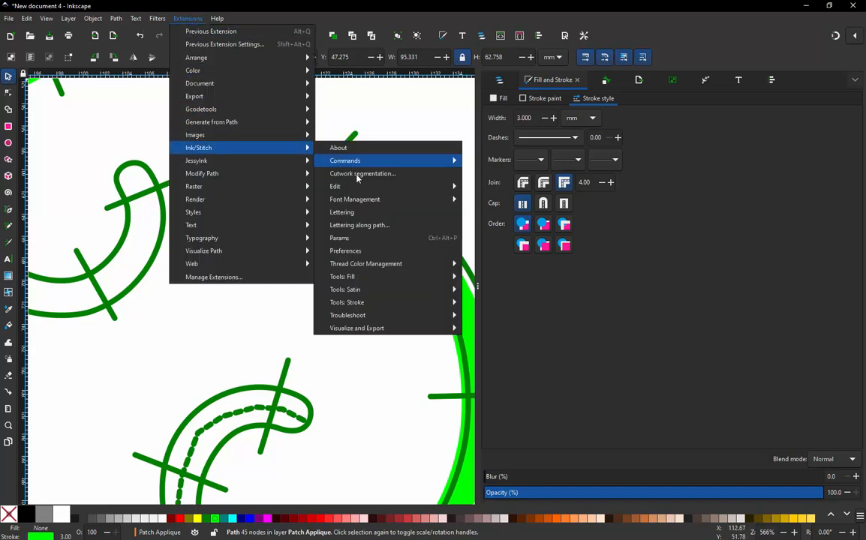
pyautogui.click(353, 238)
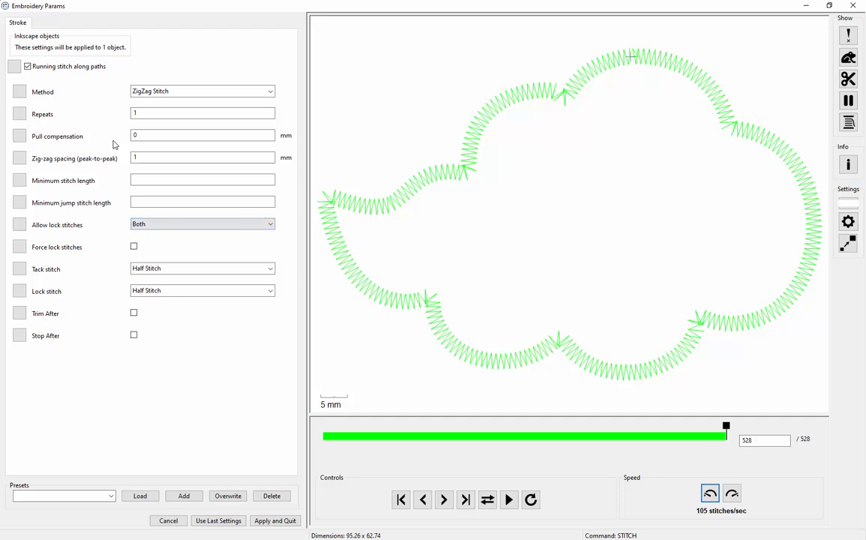
# Show the needle points in the zigzag stitch preview and read the description of the minimum stitch length
pyautogui.click(136, 159)
pyautogui.moveTo(68, 189)
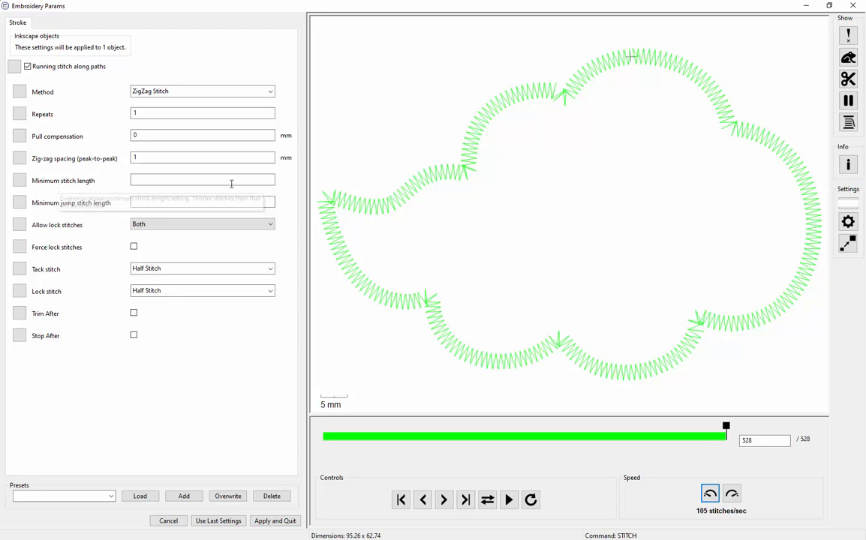
pyautogui.click(848, 34)
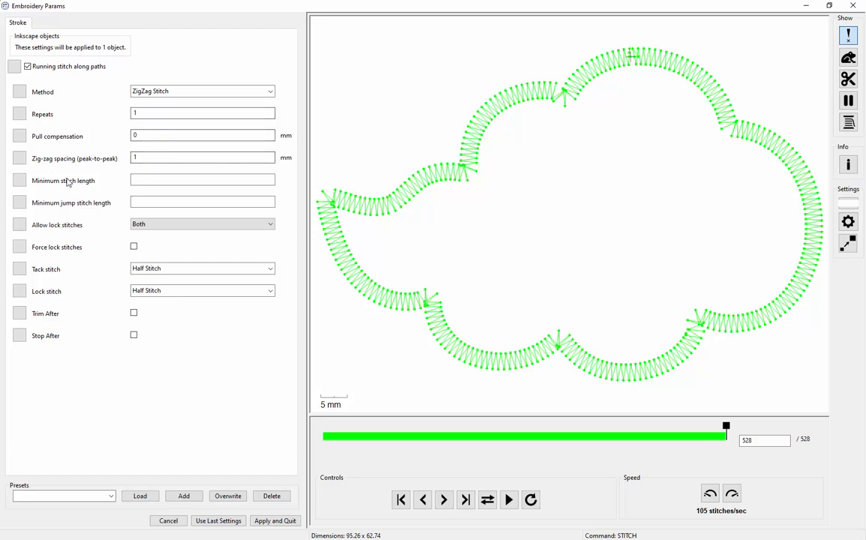
pyautogui.moveTo(38, 187)
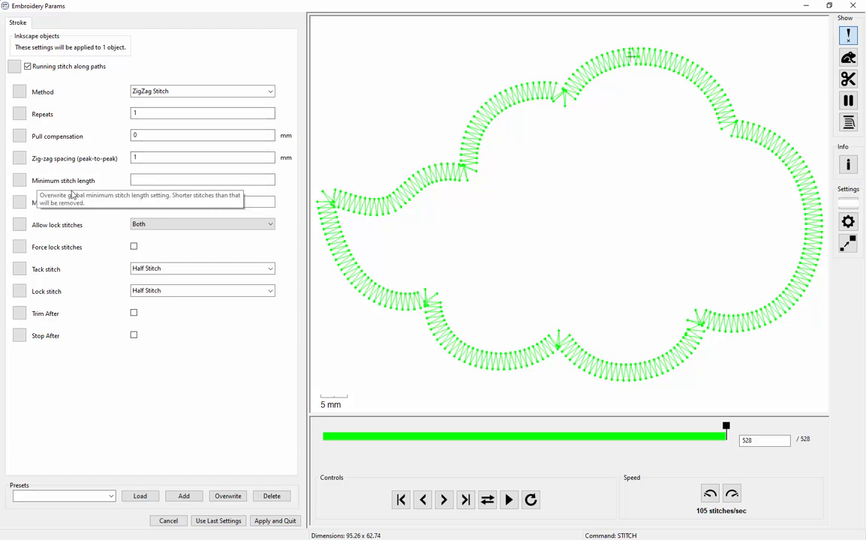
# Try a minimum jump stitch length of 1.5 on the zigzag tackdown and clear the value again
pyautogui.click(147, 199)
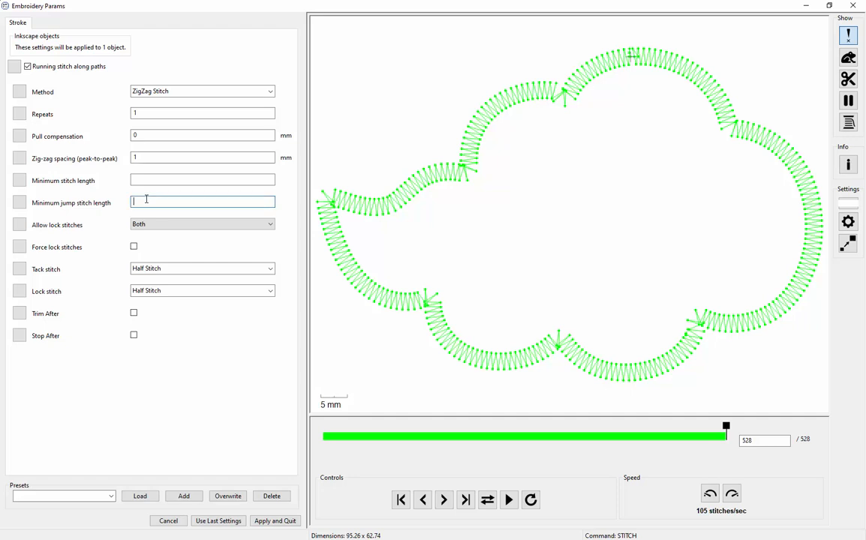
pyautogui.write('1.5')
pyautogui.scroll(4, 748, 135)
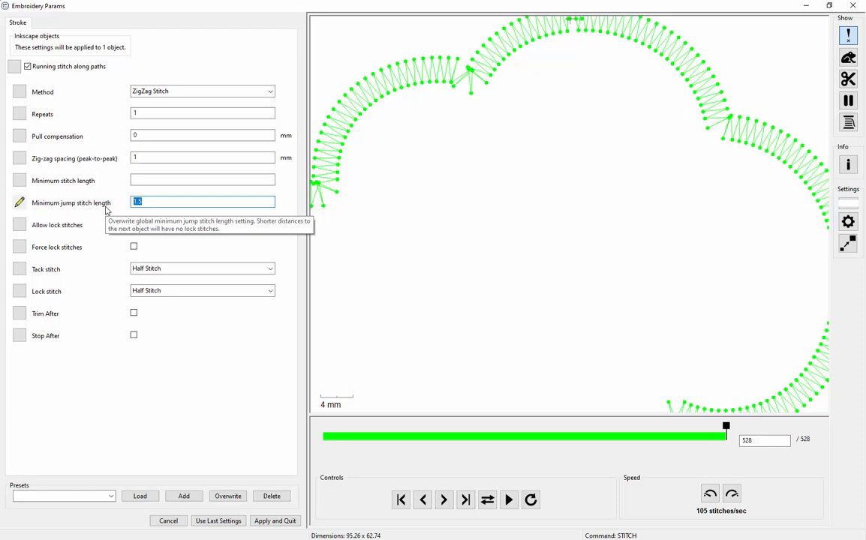
pyautogui.press('BackSpace')
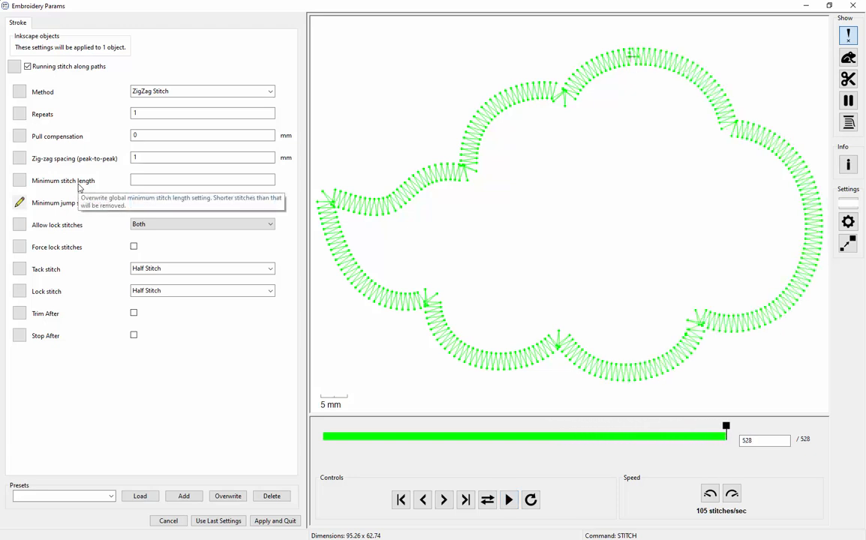
pyautogui.click(147, 199)
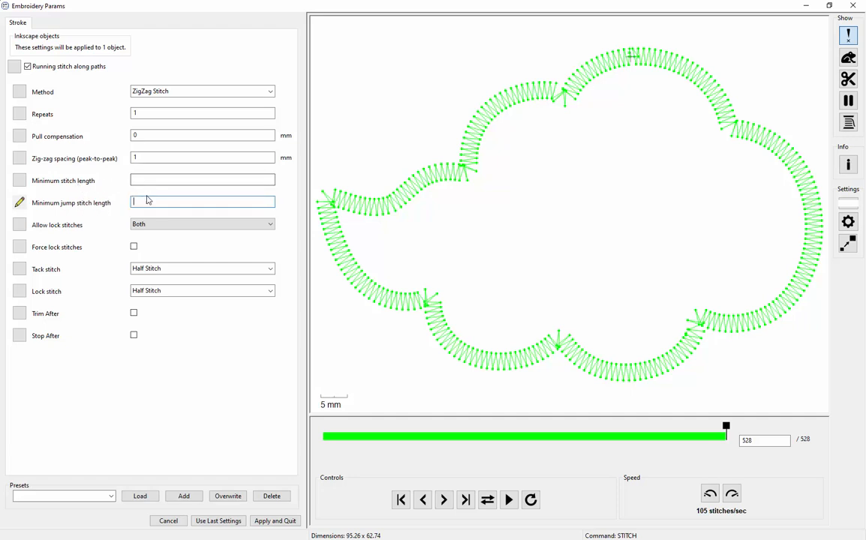
# Try a minimum stitch length of 1.5 on the zigzag tackdown and clear the value again
pyautogui.click(145, 180)
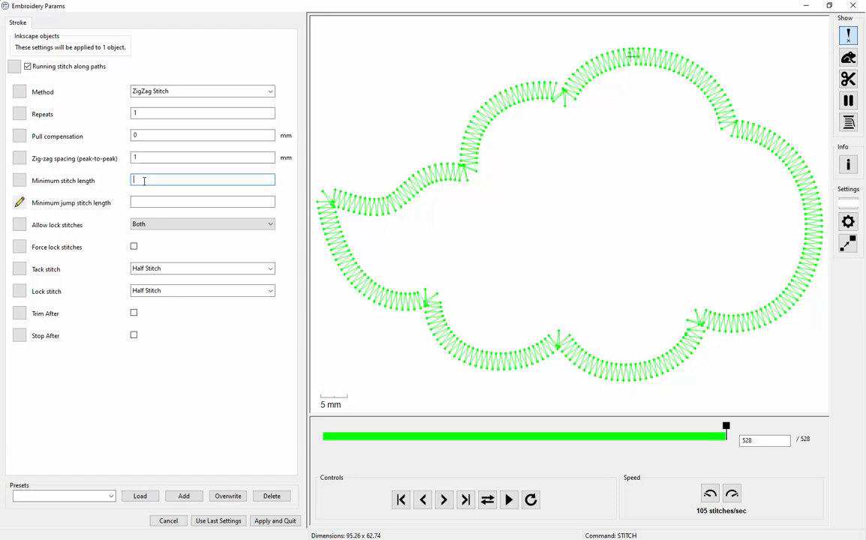
pyautogui.write('1.5')
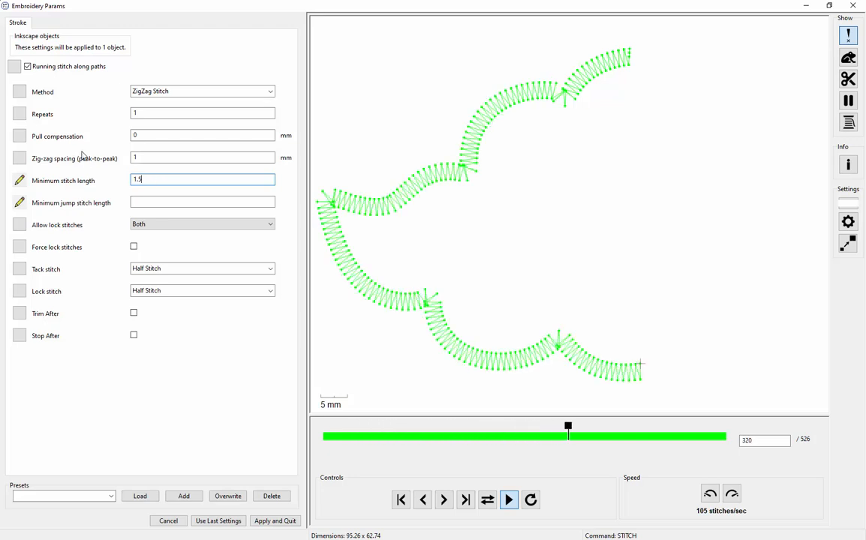
pyautogui.moveTo(143, 179); pyautogui.dragTo(106, 188)
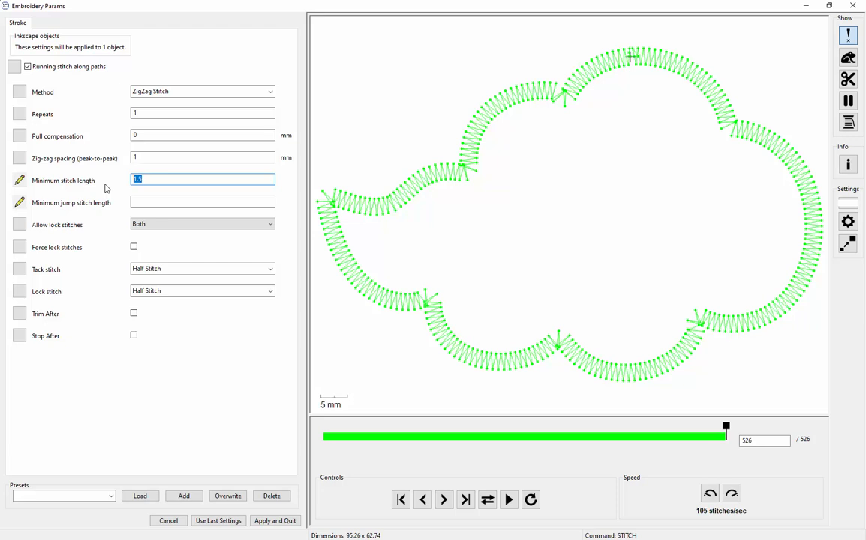
pyautogui.press('BackSpace')
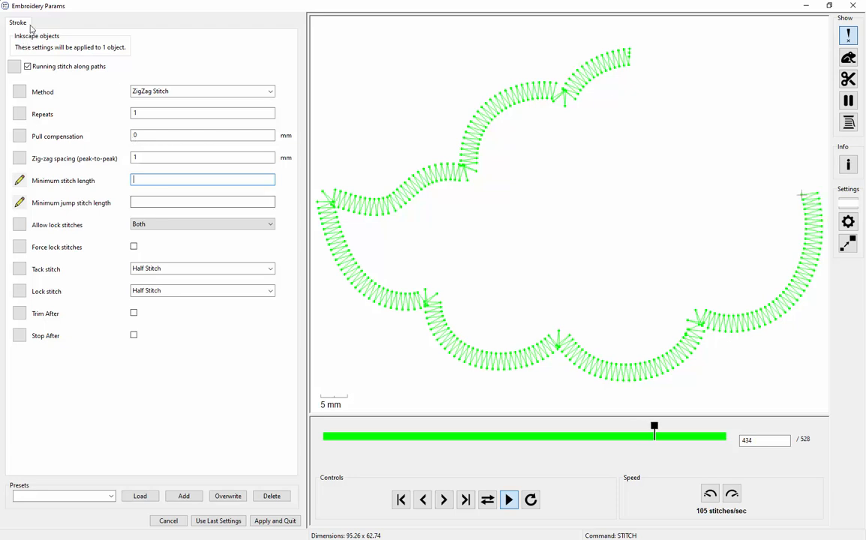
# Review the stitch methods, keep ZigZag Stitch for the tackdown path and apply its parameters
pyautogui.click(180, 93)
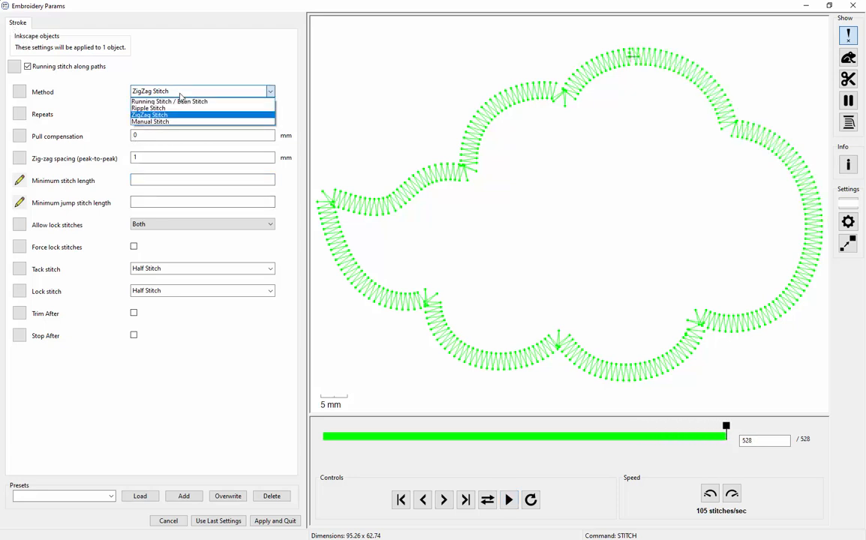
pyautogui.click(180, 93)
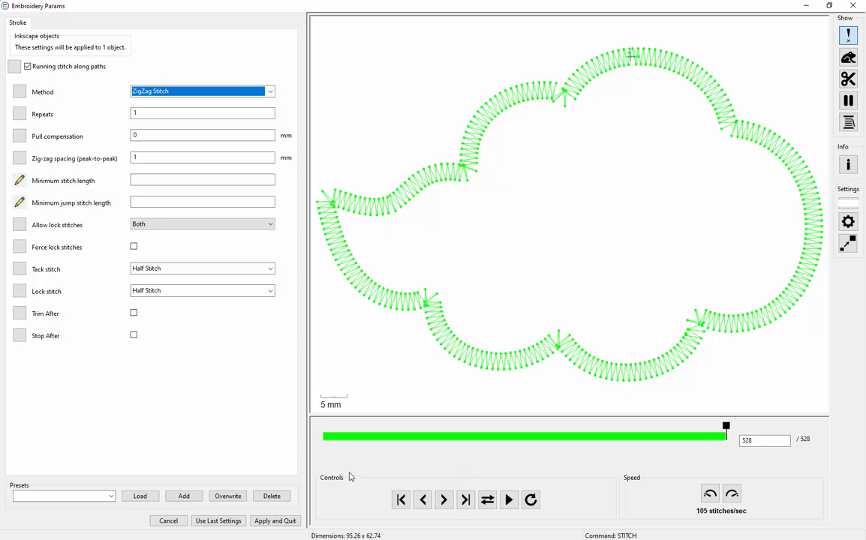
pyautogui.click(275, 521)
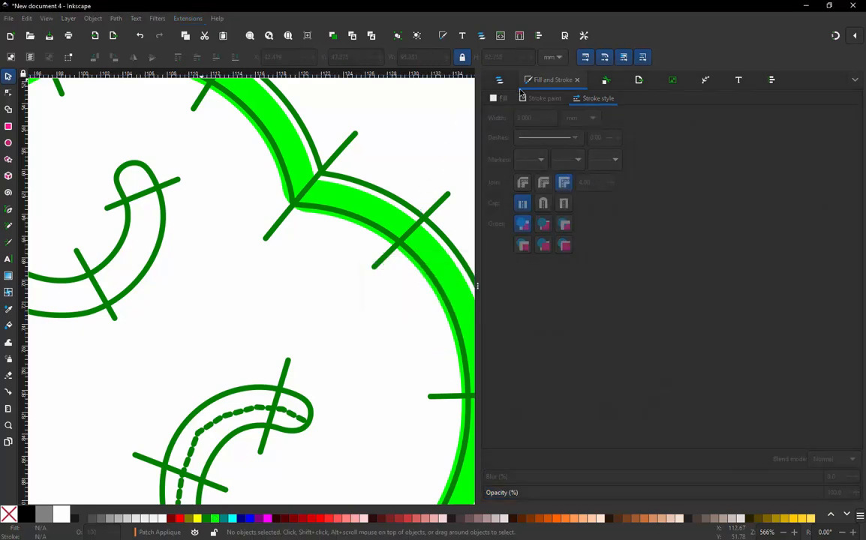
# Enable Stop After in the Ink/Stitch Params of the Patch Fabric Outline Shape path and apply it
pyautogui.click(503, 83)
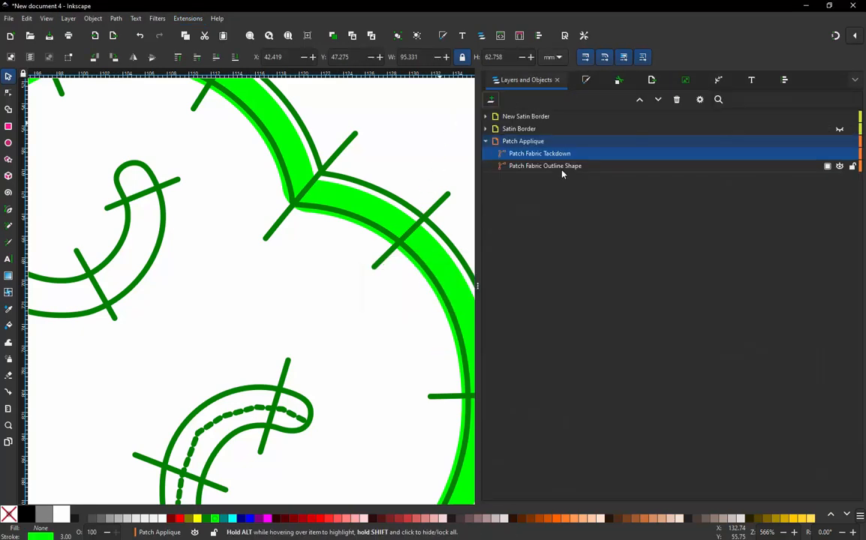
pyautogui.click(526, 166)
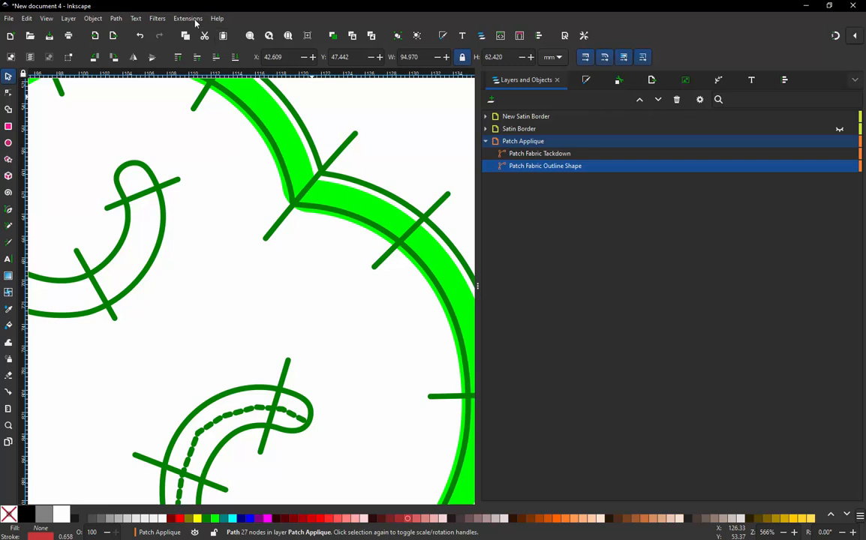
pyautogui.click(188, 18)
pyautogui.moveTo(226, 151)
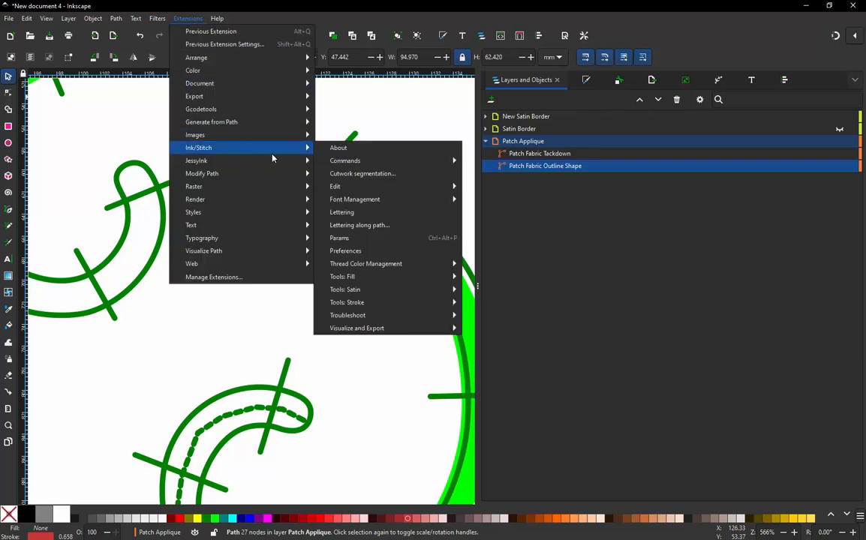
pyautogui.click(339, 239)
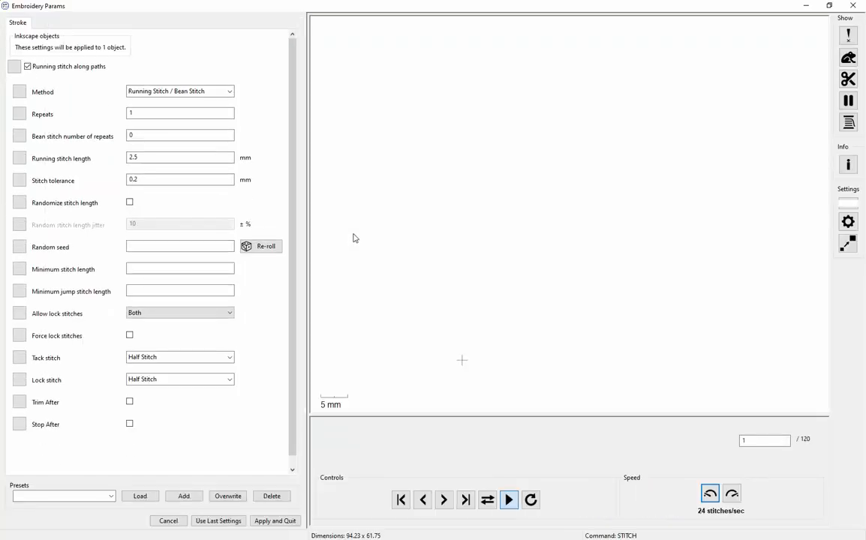
pyautogui.click(129, 423)
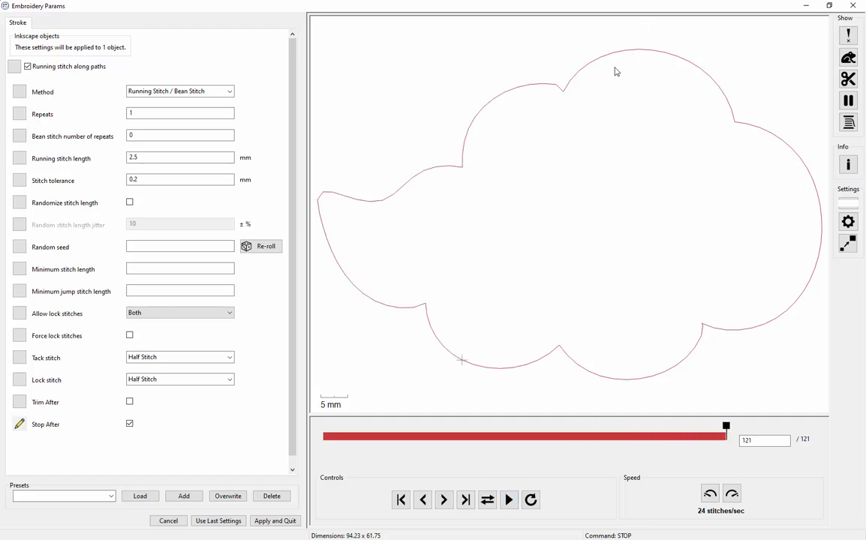
pyautogui.click(276, 521)
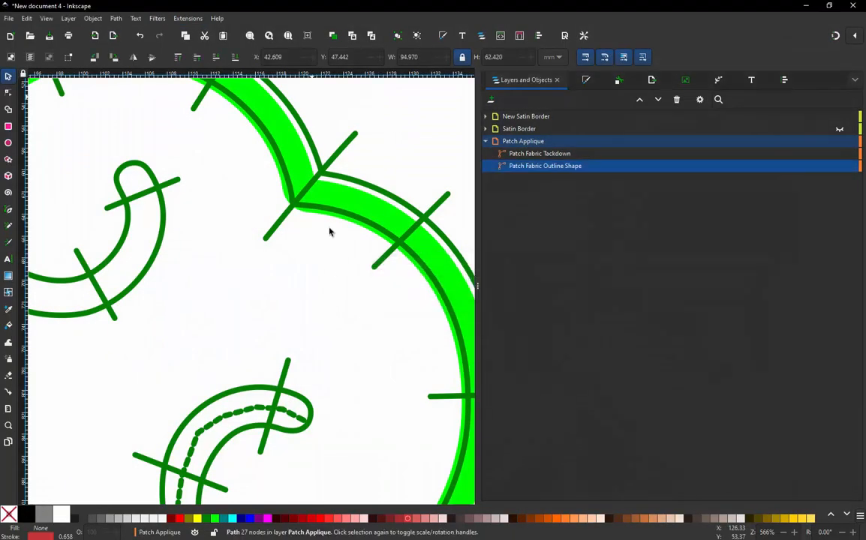
# Examine the whole cloud patch and the spot at its lower-left swirl where the outline and tackdown ends meet
pyautogui.scroll(-4, 387, 236)
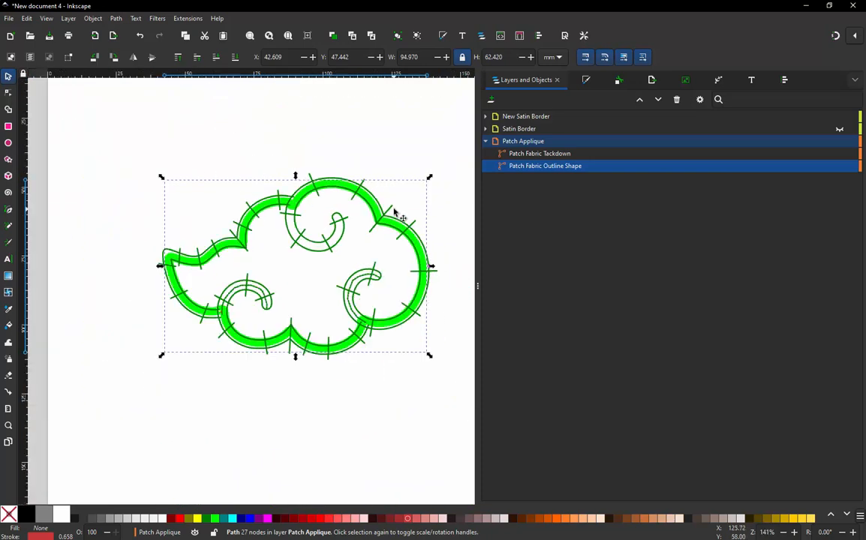
pyautogui.scroll(1, 398, 274)
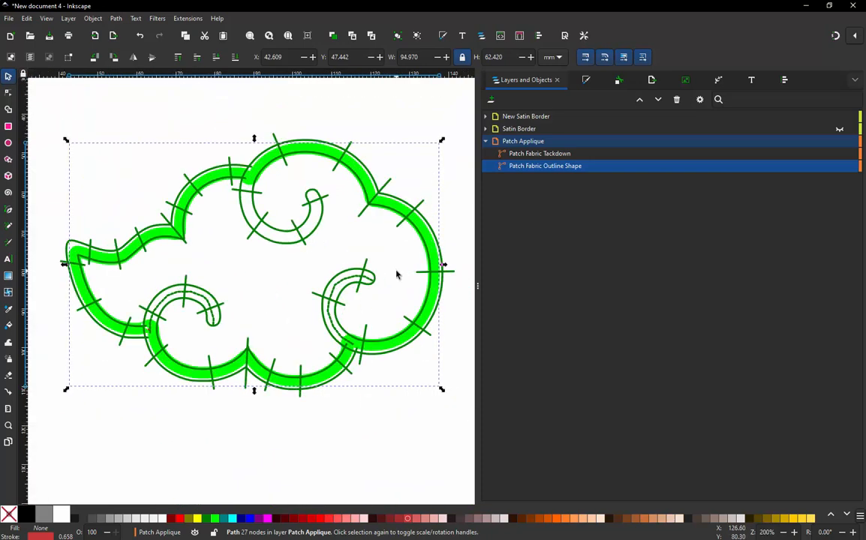
pyautogui.click(103, 126)
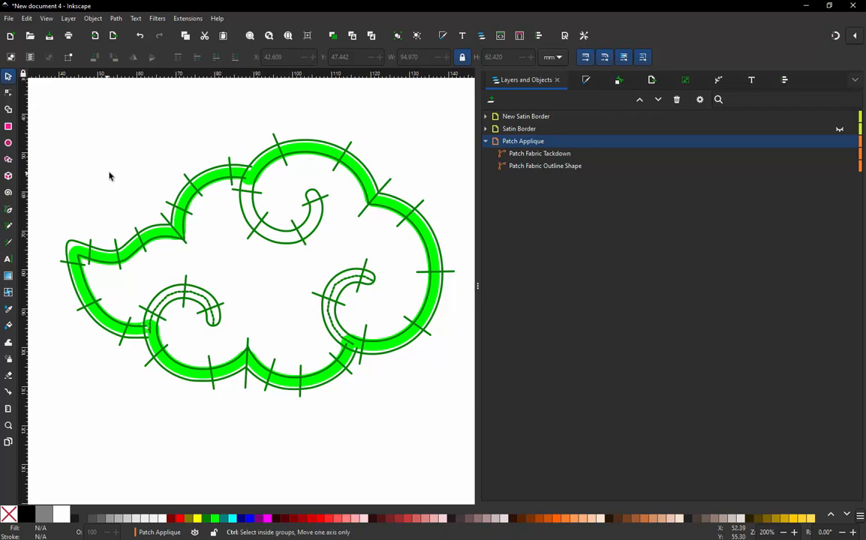
pyautogui.scroll(-1, 110, 233)
pyautogui.scroll(1, 66, 163)
pyautogui.scroll(-1, 67, 177)
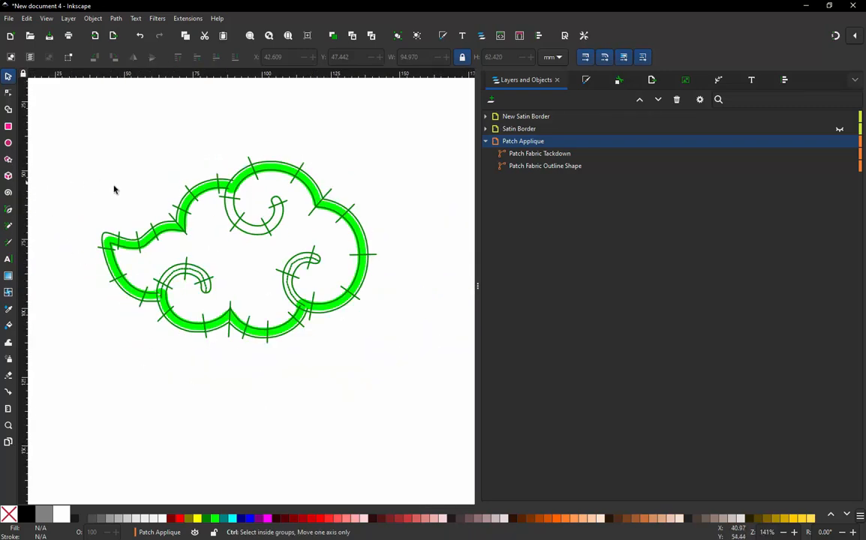
pyautogui.scroll(1, 114, 188)
pyautogui.scroll(-1, 116, 187)
pyautogui.scroll(1, 131, 187)
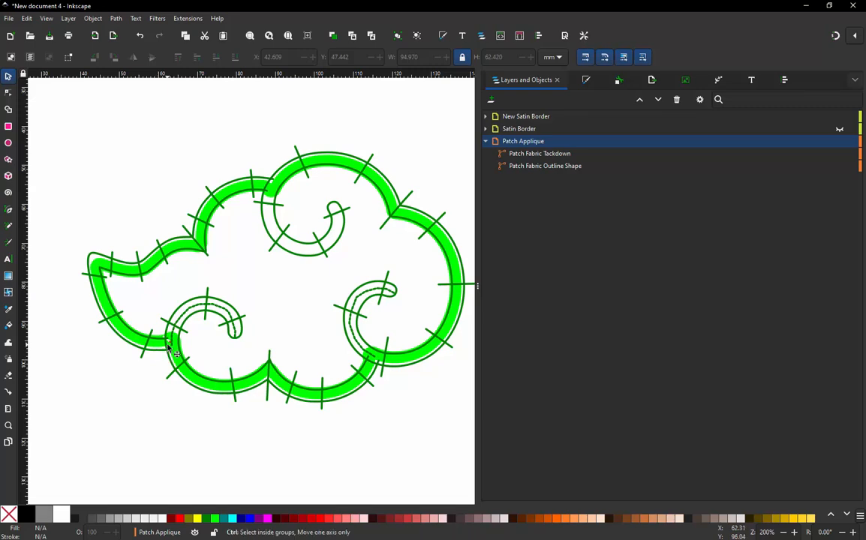
pyautogui.scroll(4, 167, 347)
pyautogui.scroll(3, 168, 348)
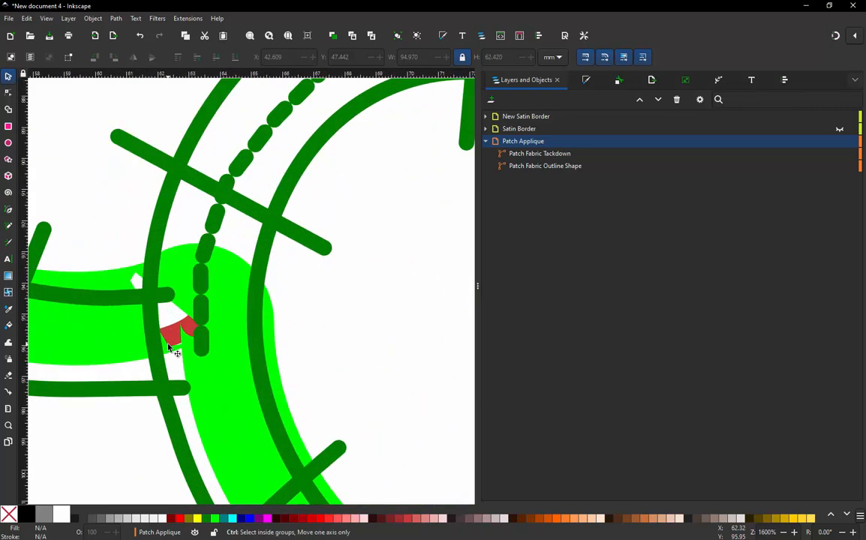
pyautogui.scroll(-4, 167, 348)
pyautogui.scroll(-5, 158, 364)
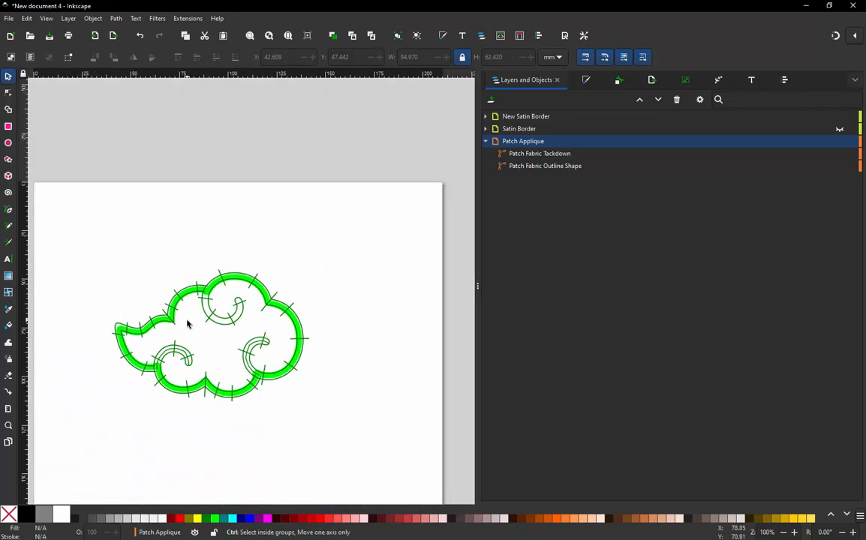
pyautogui.scroll(1, 187, 324)
pyautogui.scroll(2, 224, 351)
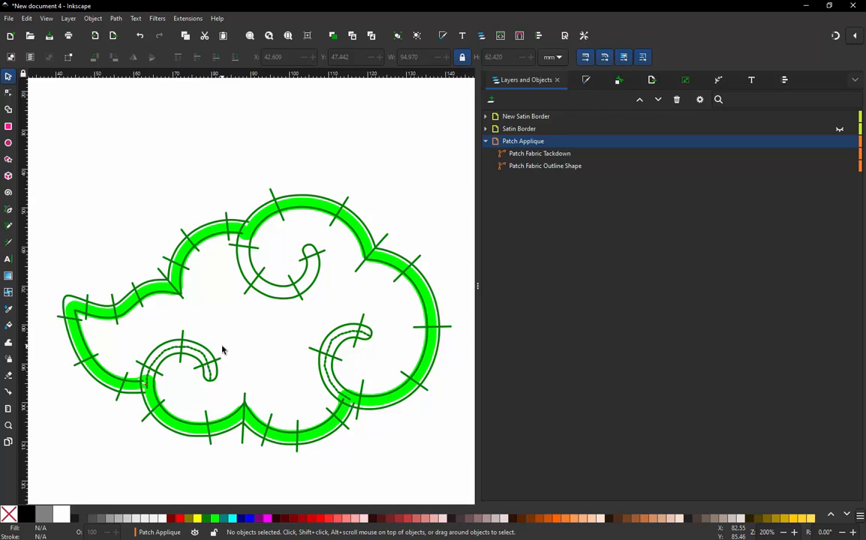
# Save the drawing to the Desktop as an Inkscape SVG named Cloud Patch
pyautogui.click(11, 18)
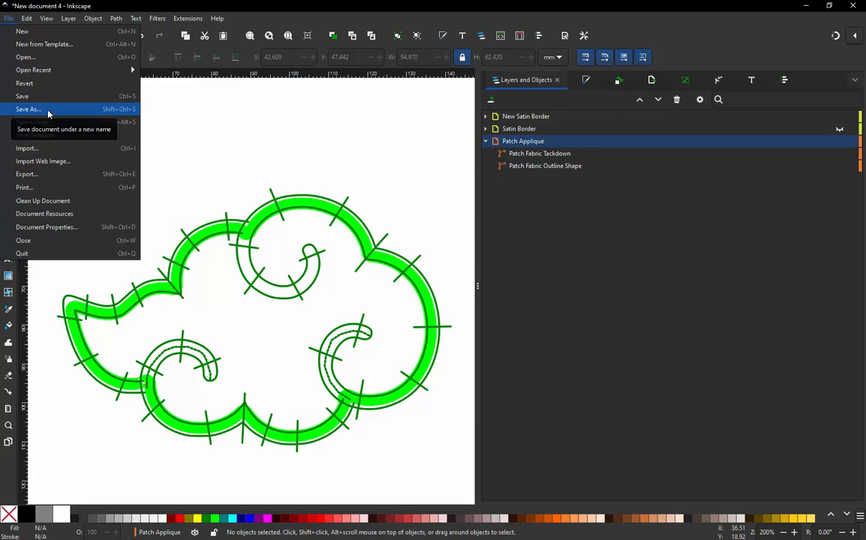
pyautogui.click(36, 95)
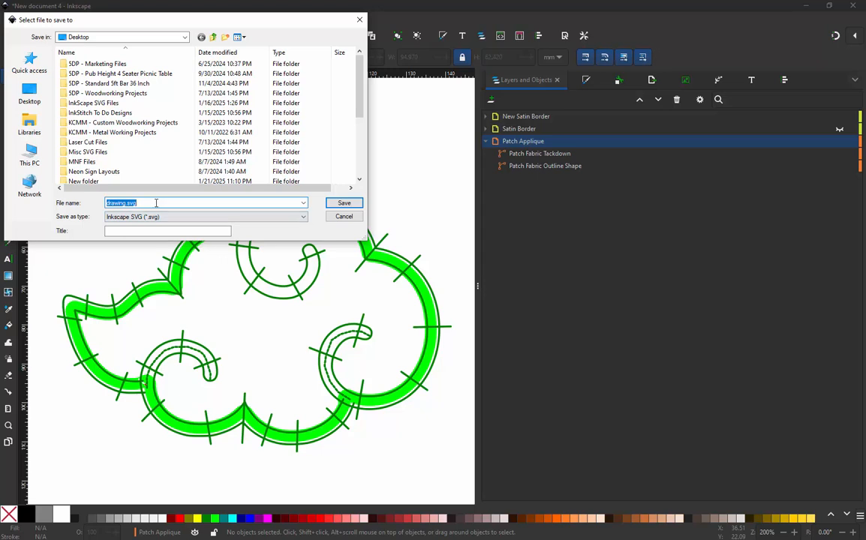
pyautogui.write('Cloud Patch')
pyautogui.click(339, 203)
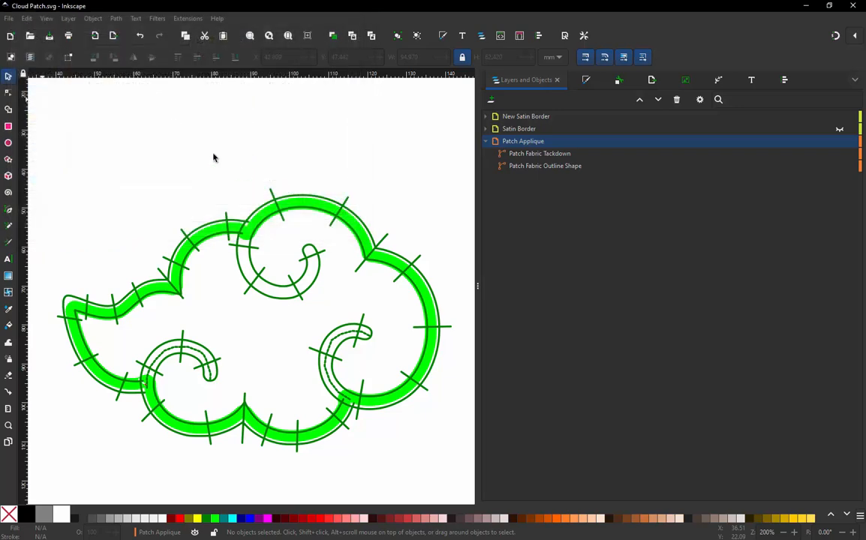
# Save the design as Cloud Patch.pes in the Ink/Stitch Brother Embroidery Format on the Desktop
pyautogui.click(9, 18)
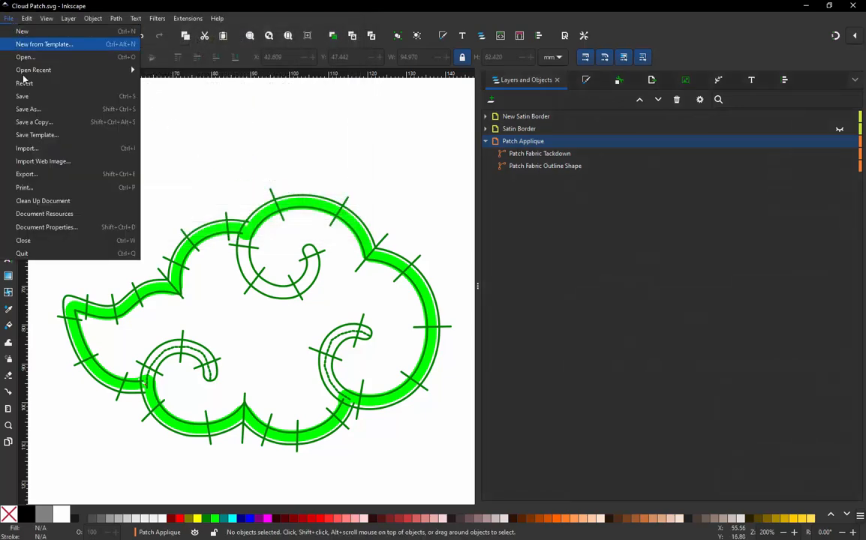
pyautogui.click(30, 108)
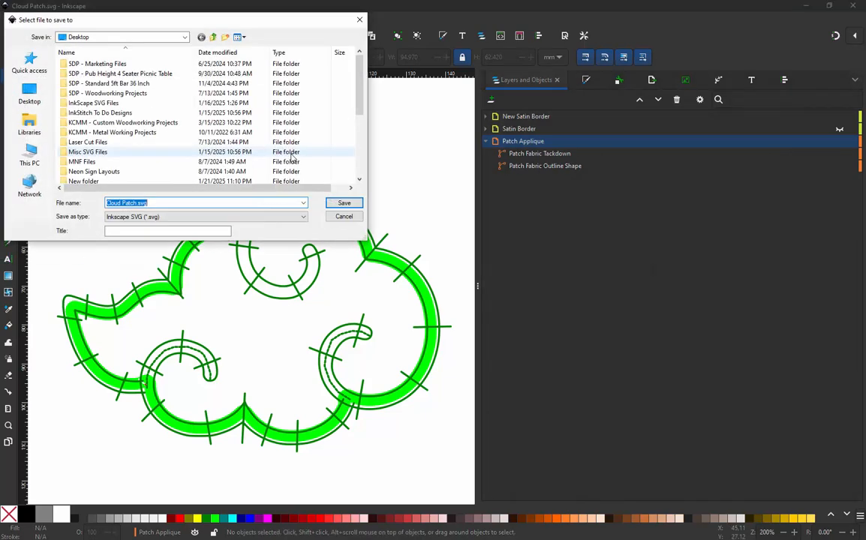
pyautogui.click(163, 217)
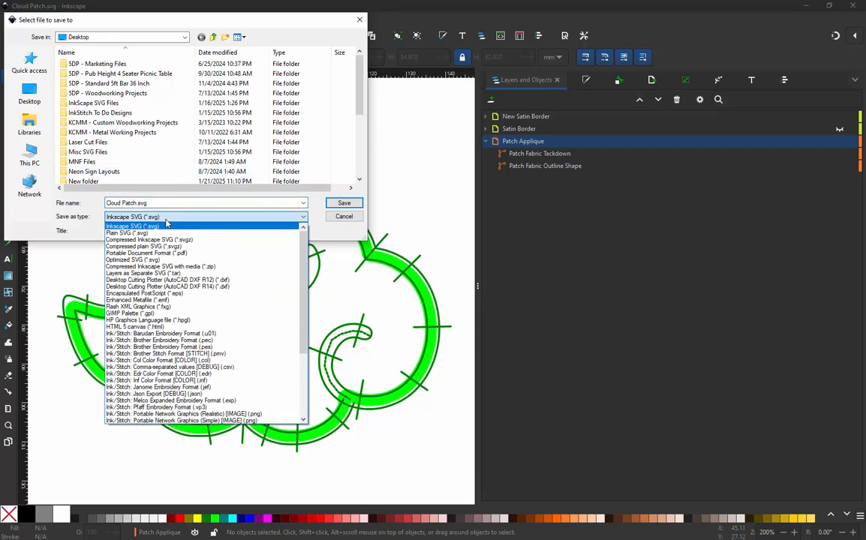
pyautogui.click(194, 348)
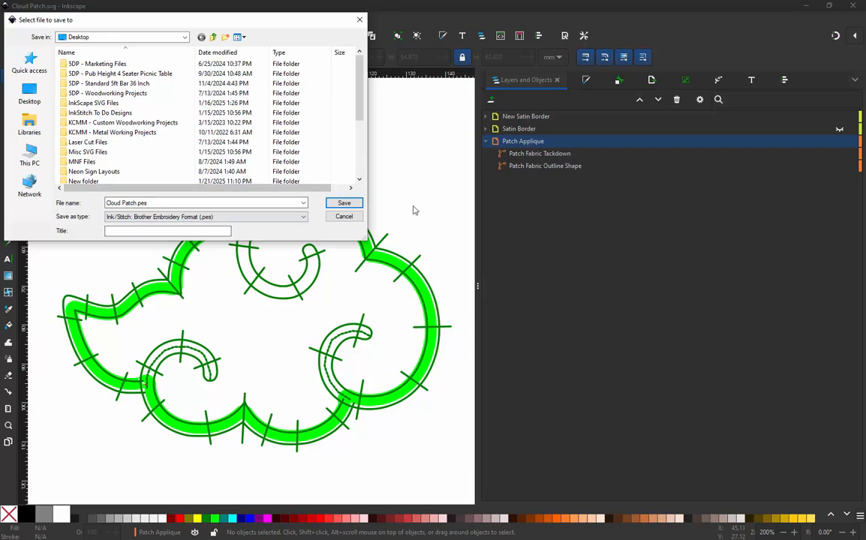
pyautogui.click(343, 202)
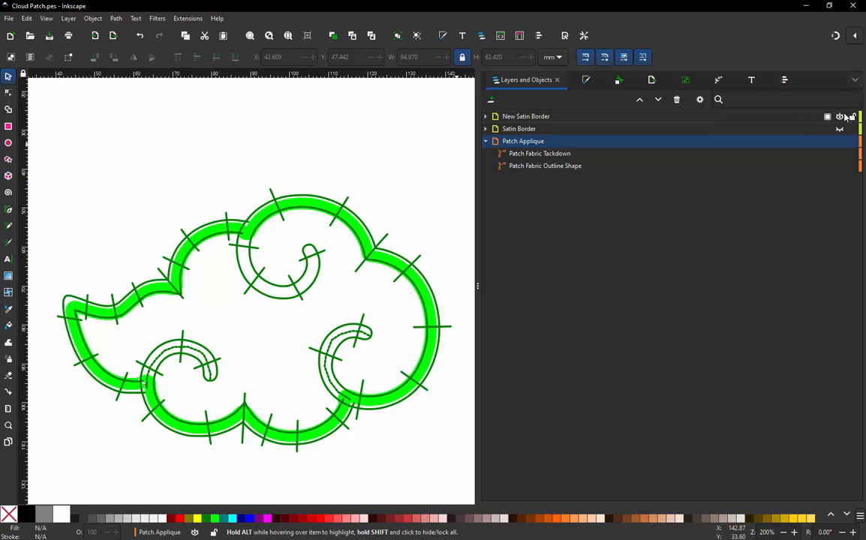
# Hide the New Satin Border layer and the Patch Fabric Tackdown path, and select the remaining cloud outline
pyautogui.click(839, 116)
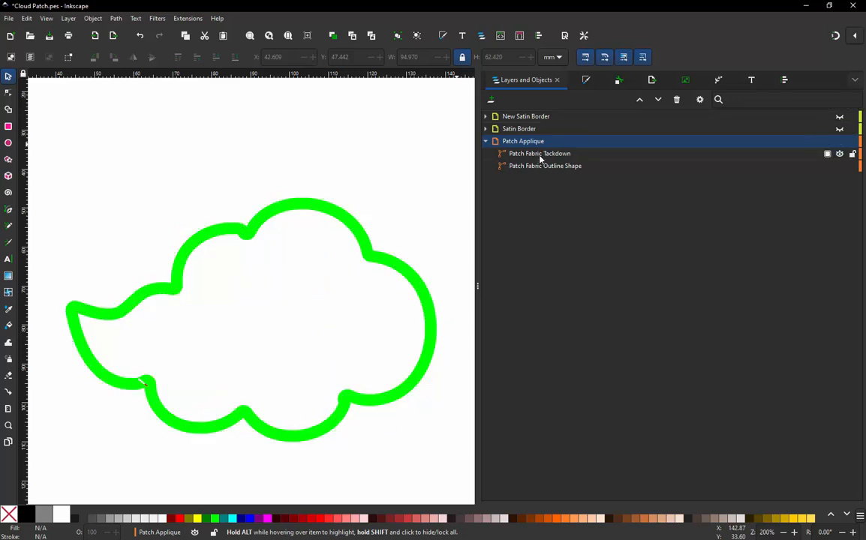
pyautogui.click(840, 155)
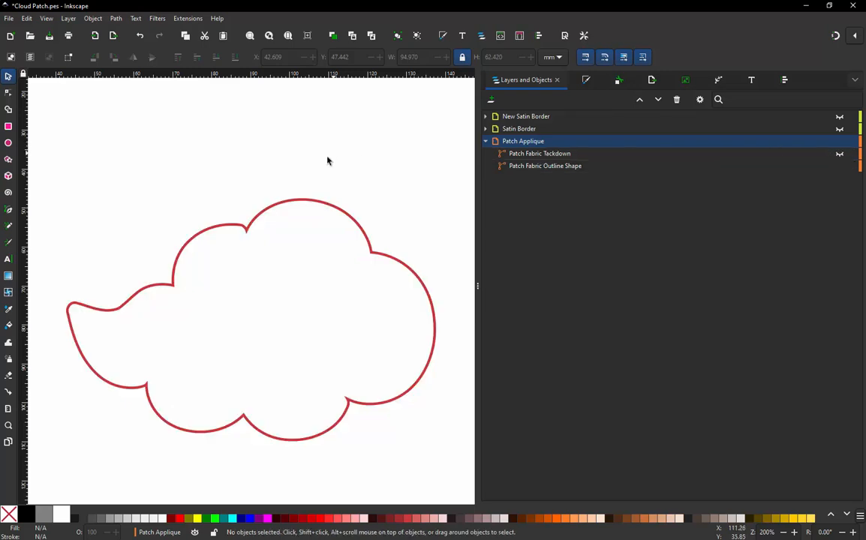
pyautogui.click(369, 247)
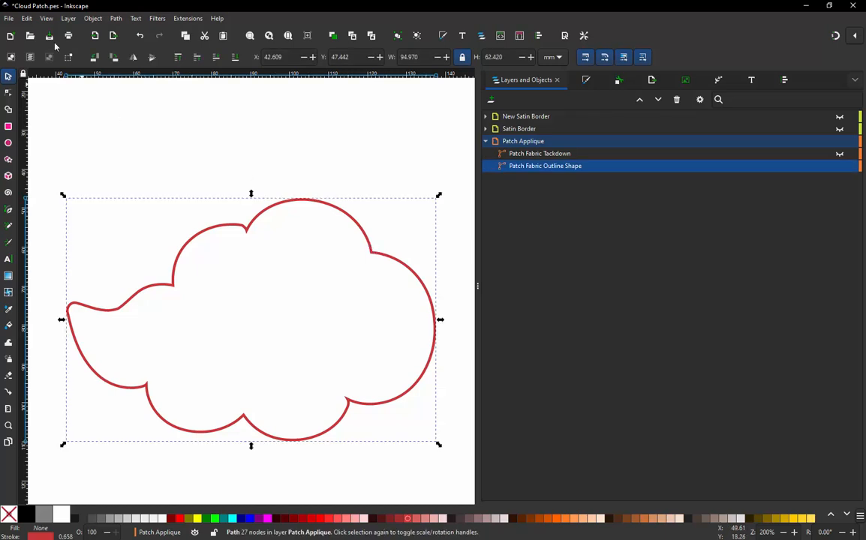
# Save the outline-only drawing to the Desktop as an Inkscape SVG named Coud Border and deselect the outline
pyautogui.click(9, 19)
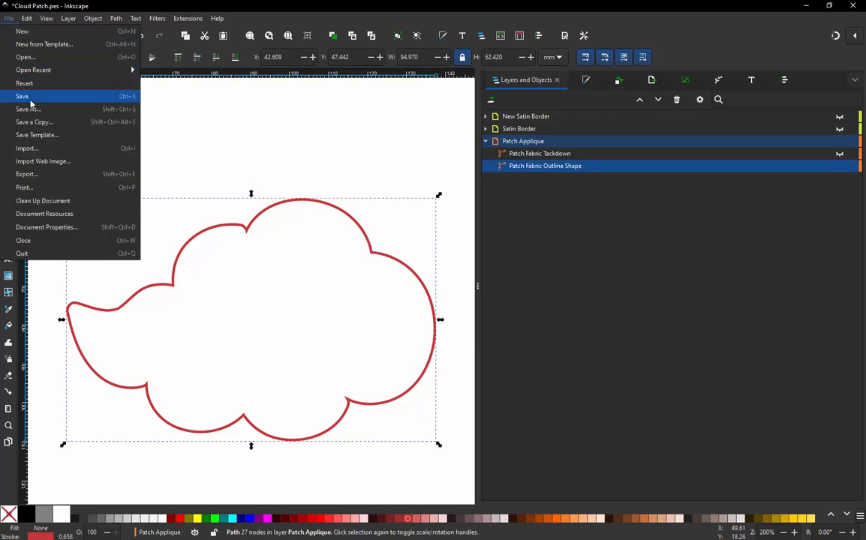
pyautogui.click(30, 111)
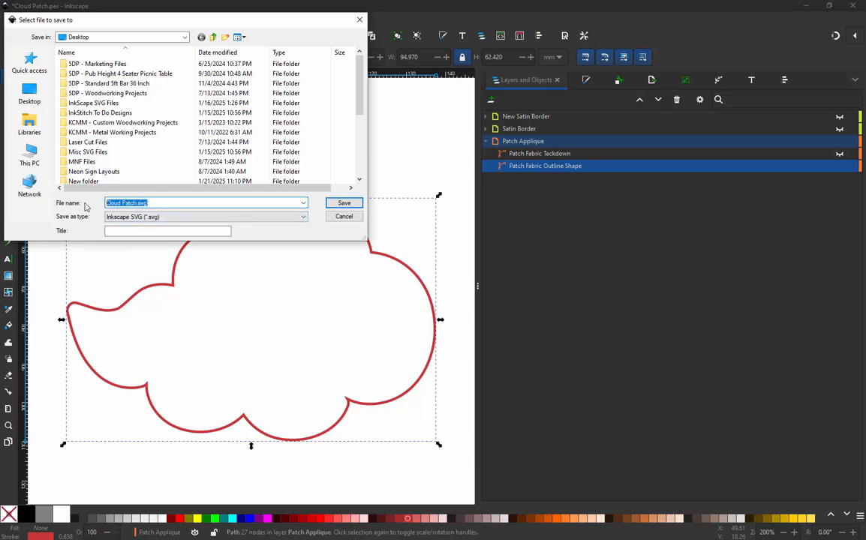
pyautogui.write('Coud Border')
pyautogui.click(344, 203)
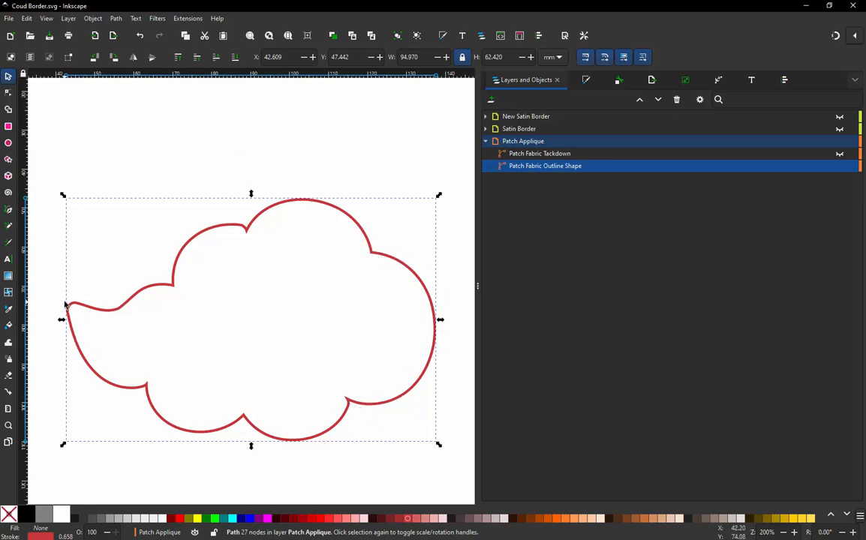
pyautogui.click(182, 172)
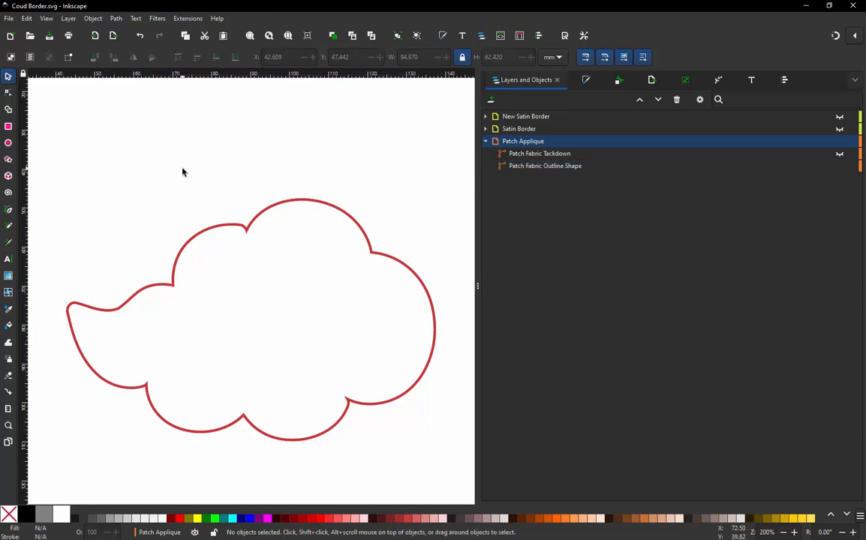